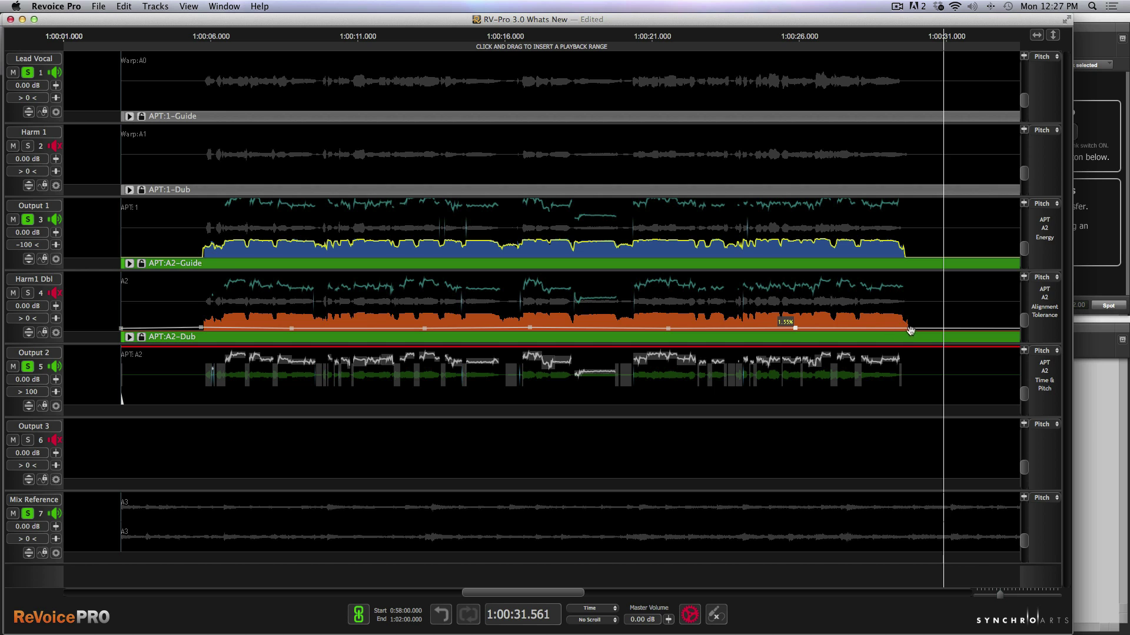
Raise two control points on the Alignment Tolerance curve of the APT:A2 process on the Harm1 Dbl track.
click(902, 328)
drag(794, 328, 794, 321)
drag(424, 327, 423, 321)
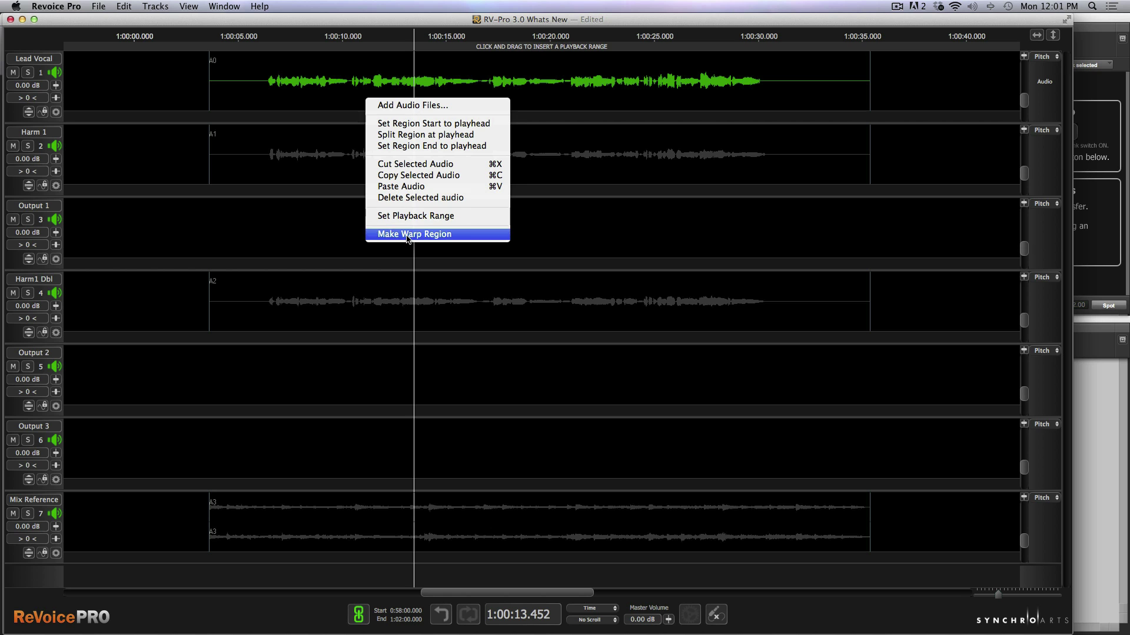
Make a warp region from the selected Lead Vocal audio.
click(408, 233)
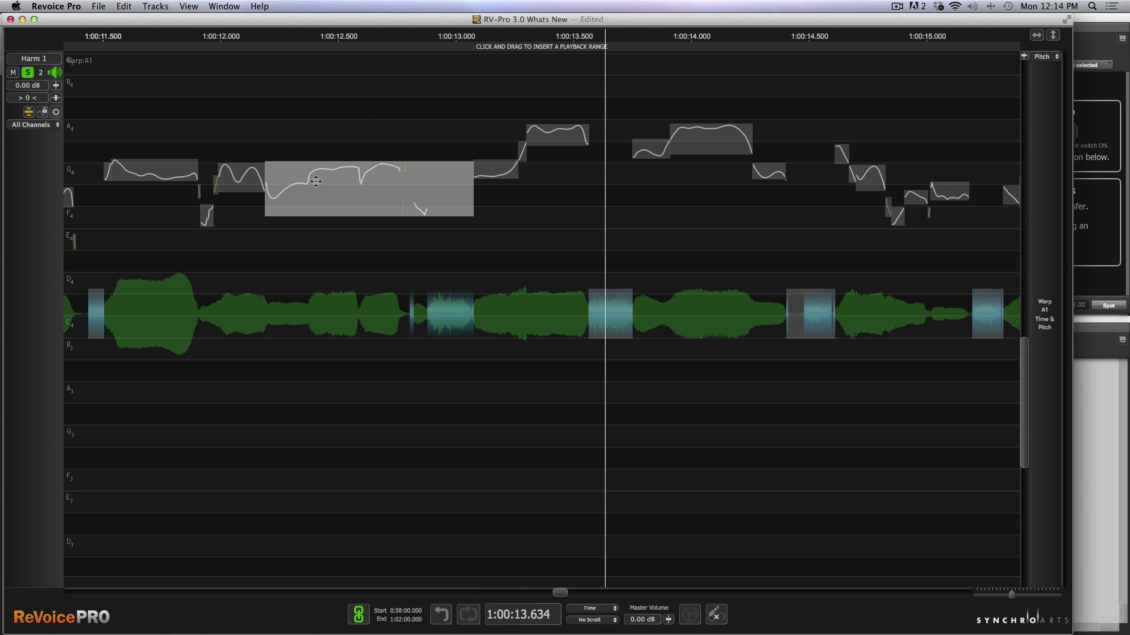
Smooth the selected pitch groups on the Harm 1 track between about 1:00:12.2 and 1:00:13.1.
shift+click(316, 181)
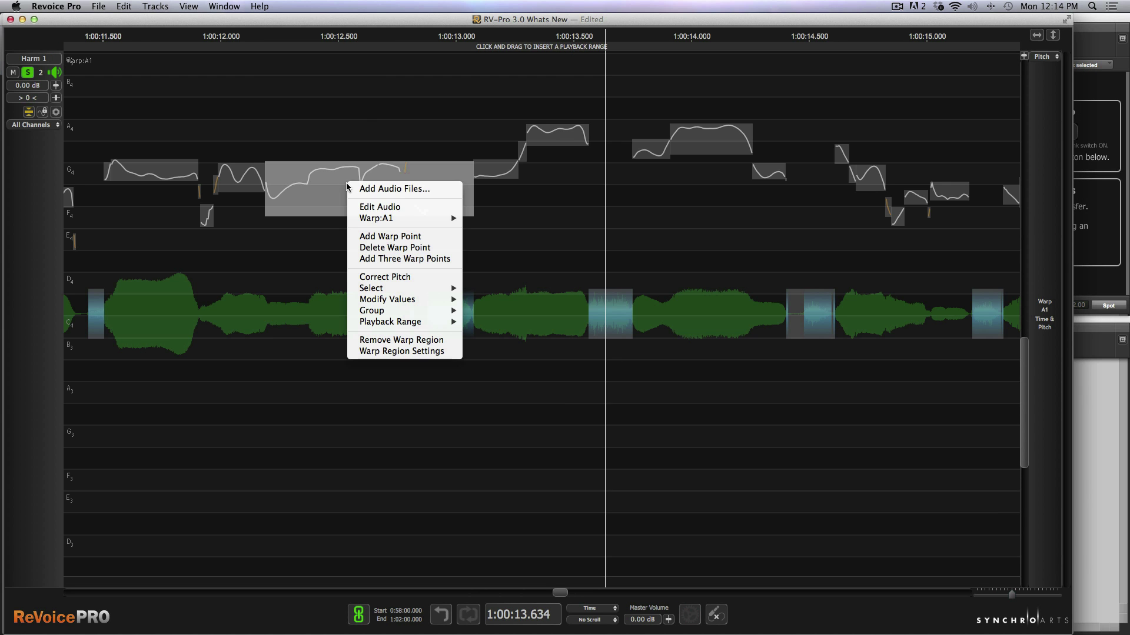
right_click(348, 184)
mouse_move(412, 299)
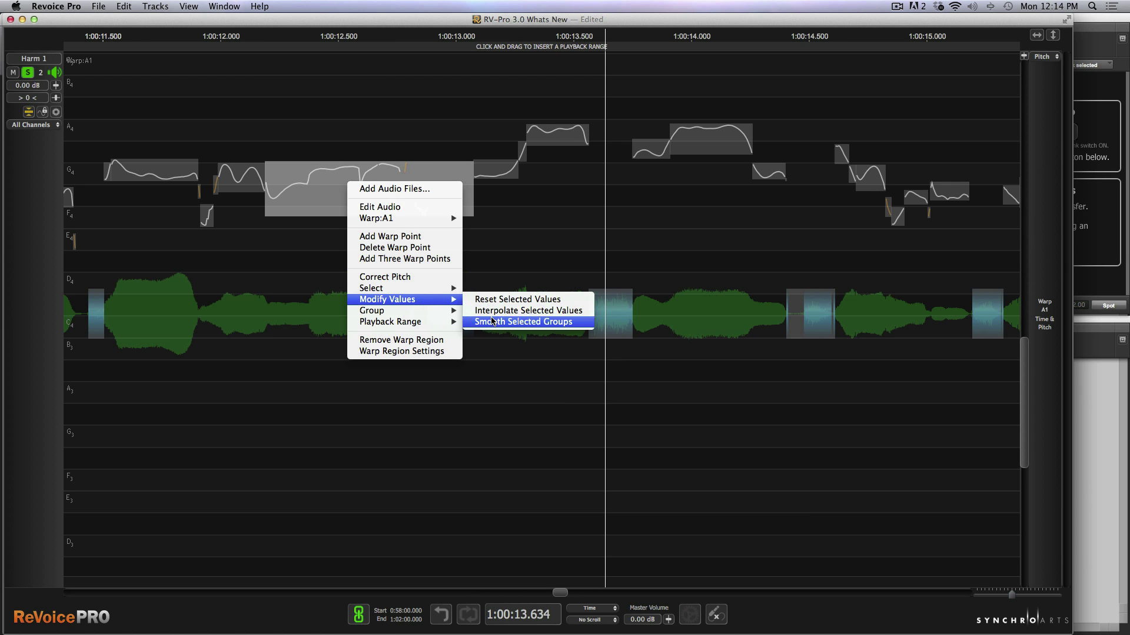
click(493, 320)
click(171, 36)
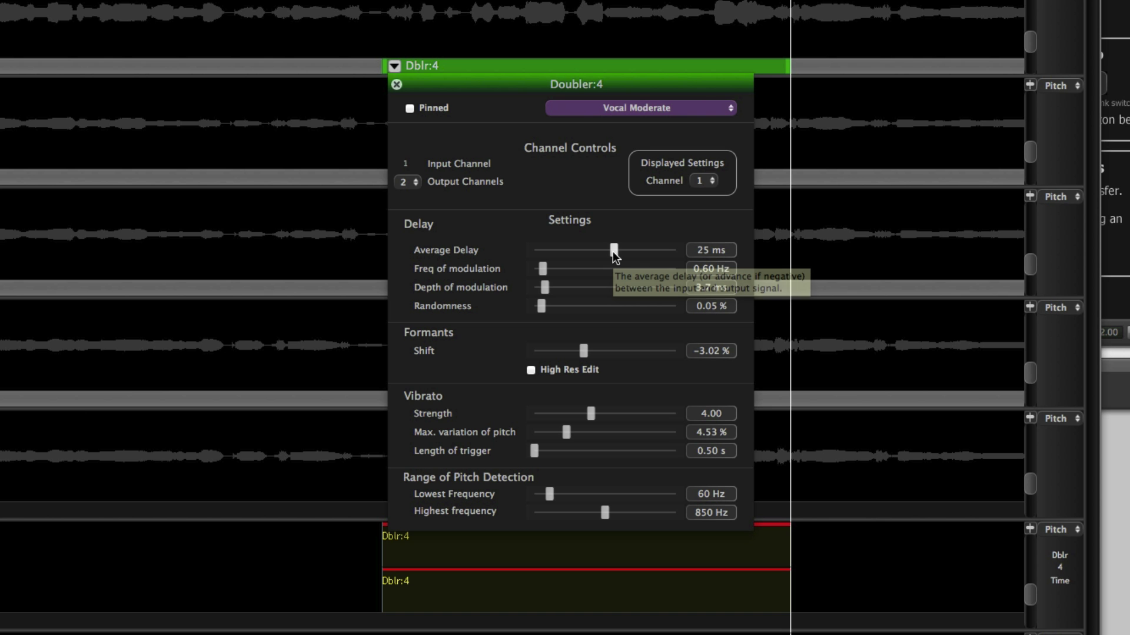
Lower the Average Delay in the Doubler:4 process settings.
drag(612, 252, 564, 260)
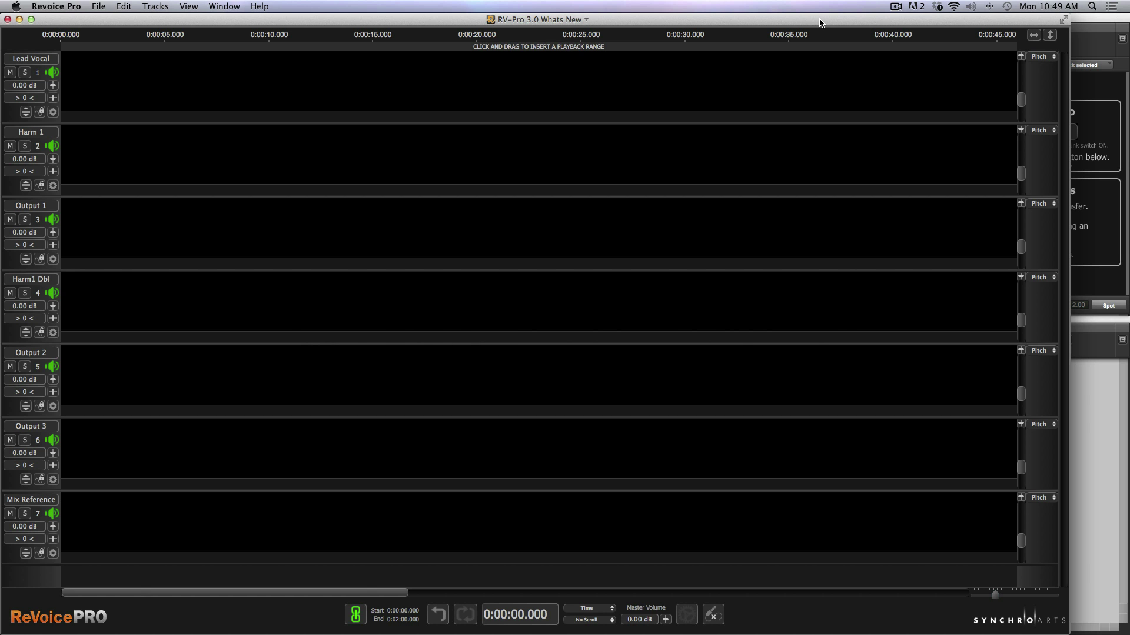
Switch to Pro Tools to review the source tracks and the Revoice Pro Link window, and return to Revoice Pro.
key(super+Tab)
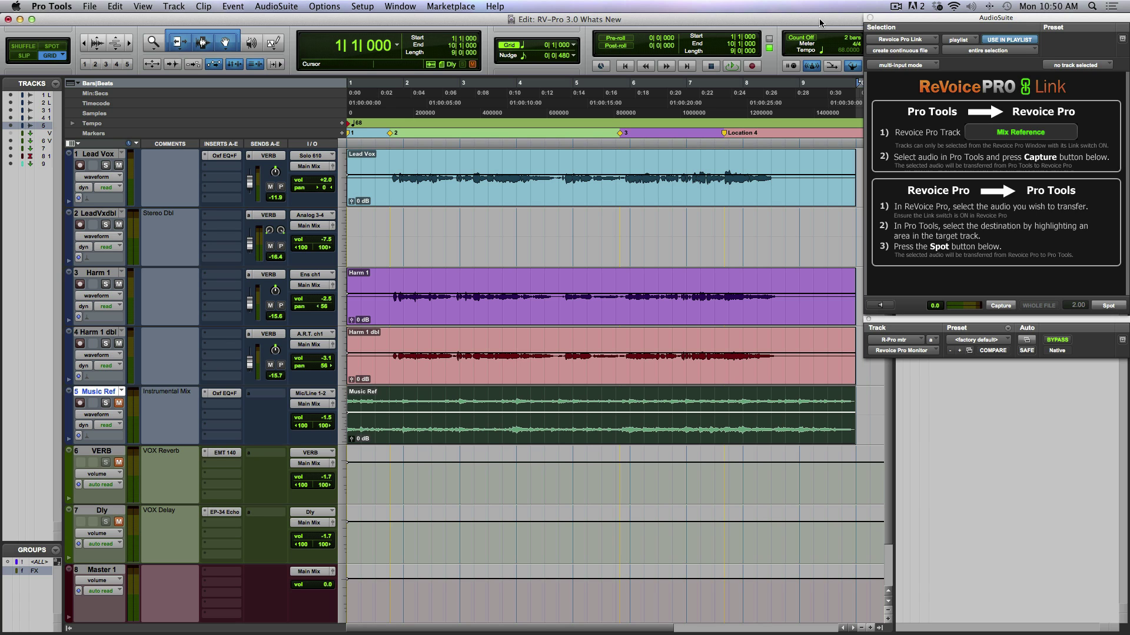
key(super+Tab)
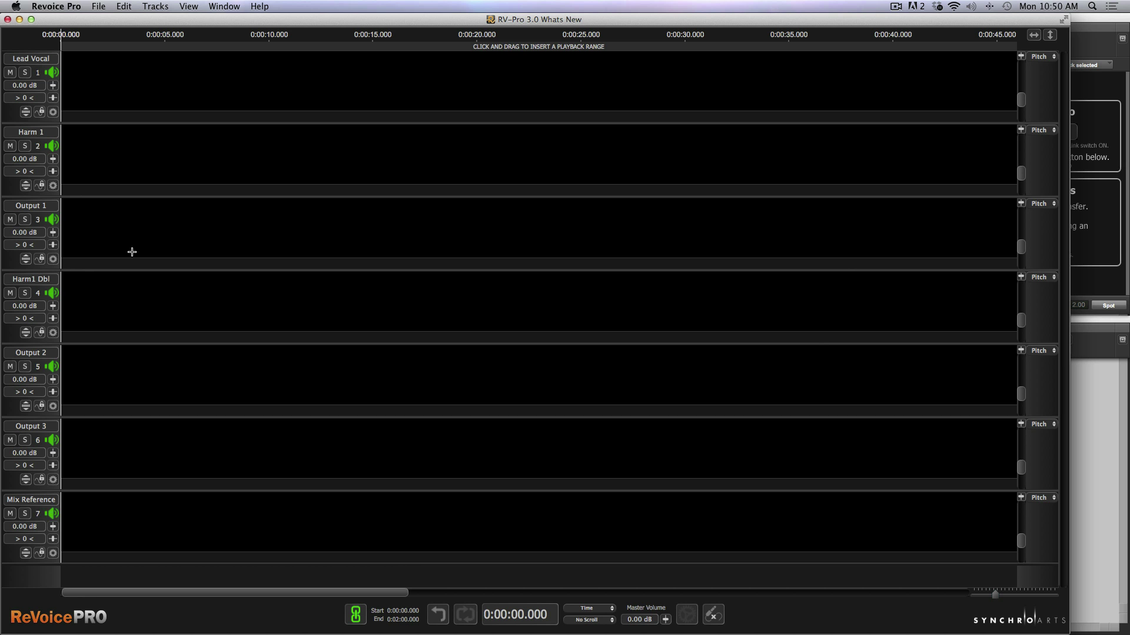
Switch to Pro Tools and capture the Lead Vox clip into the Lead Vocal track of Revoice Pro.
key(super+Tab)
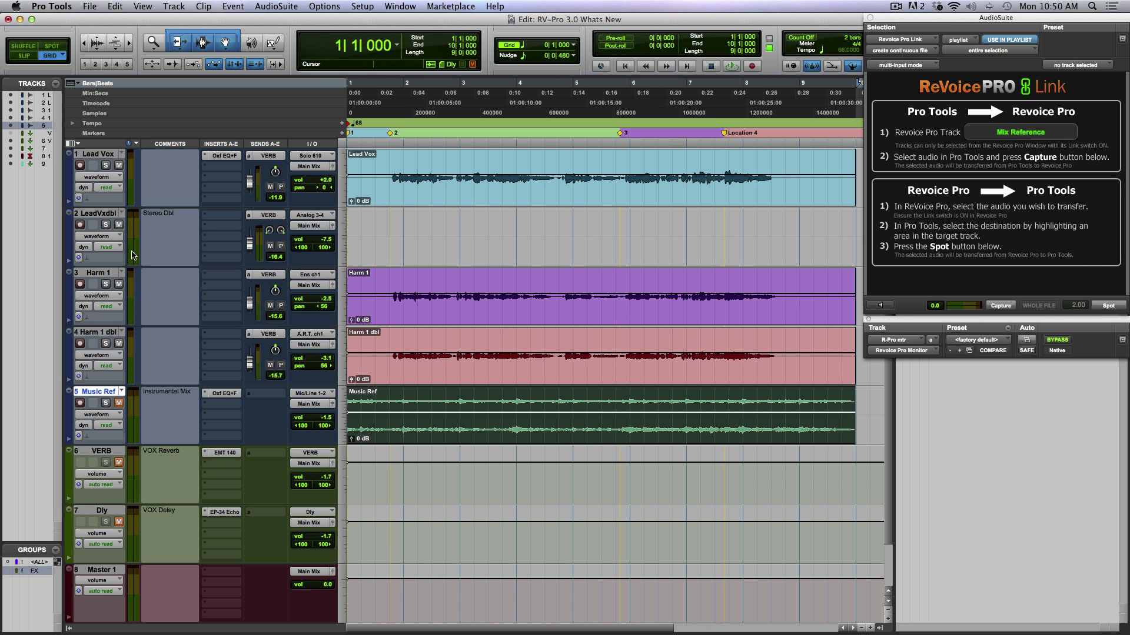
click(547, 196)
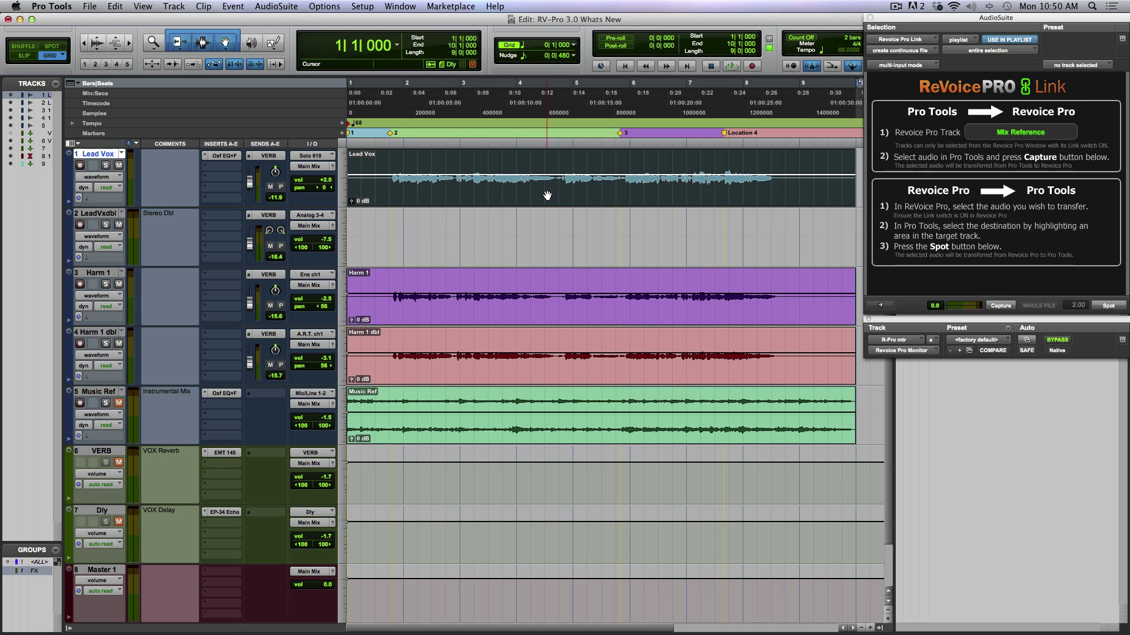
click(1028, 135)
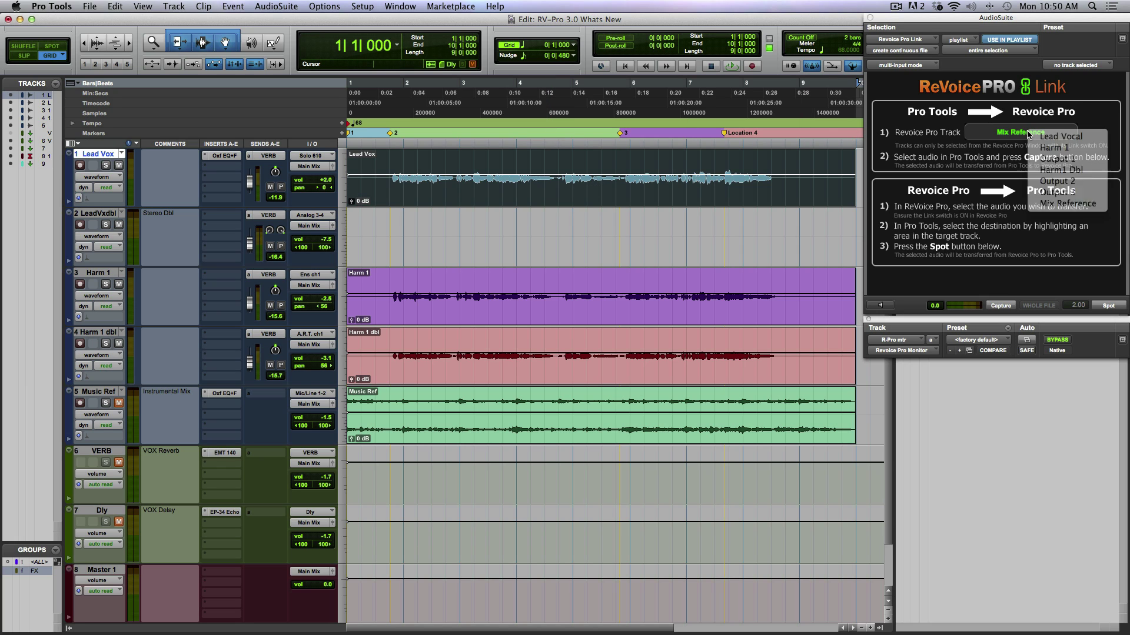
click(1058, 136)
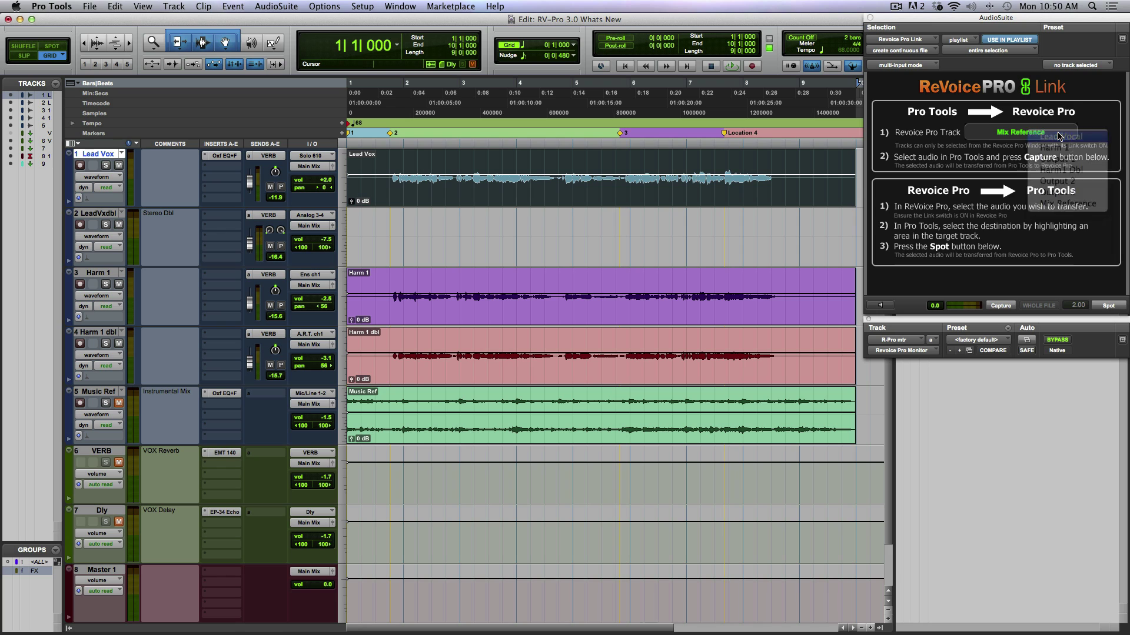
click(1001, 306)
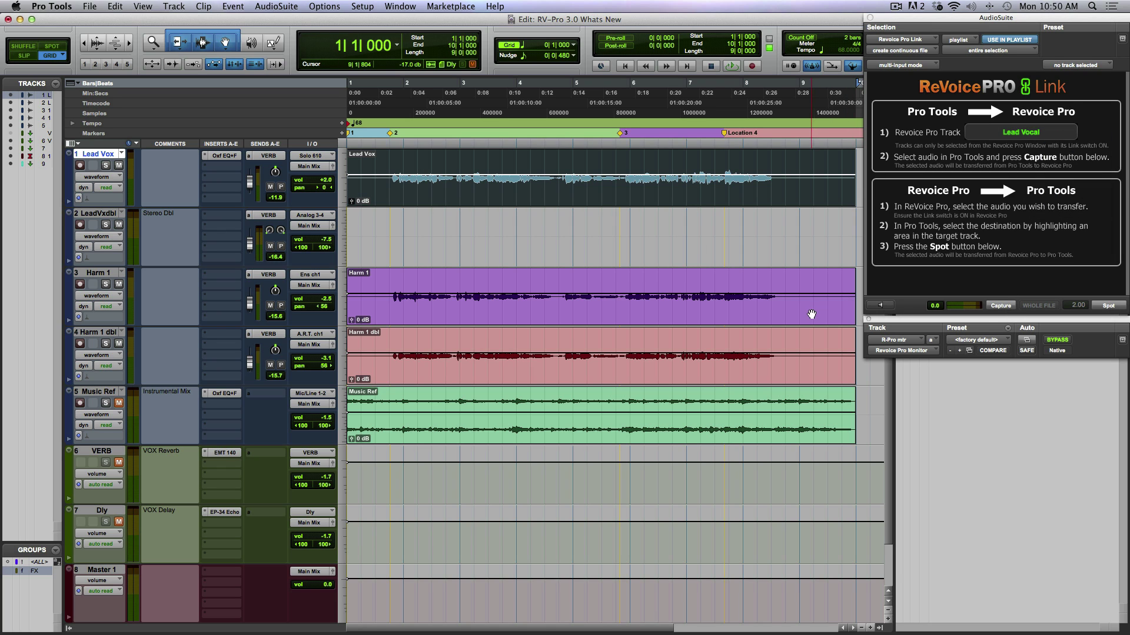
Transfer the Harm 1 and Music Ref clips from Pro Tools to Revoice Pro.
click(832, 300)
click(665, 412)
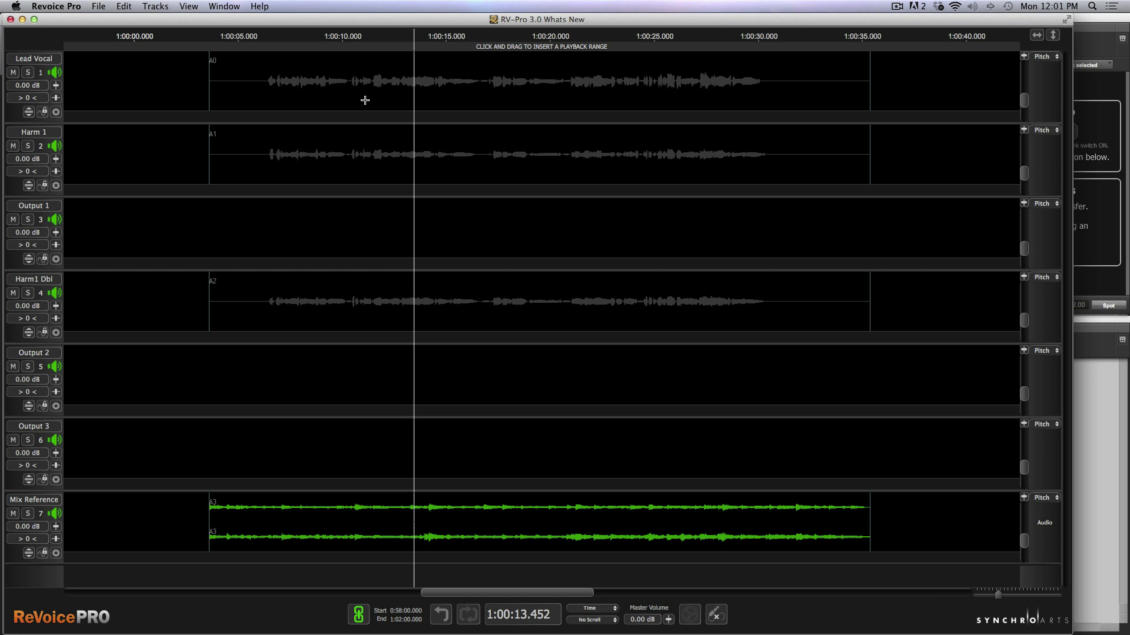
Create a warp region from the audio on the Lead Vocal track in Revoice Pro.
click(365, 100)
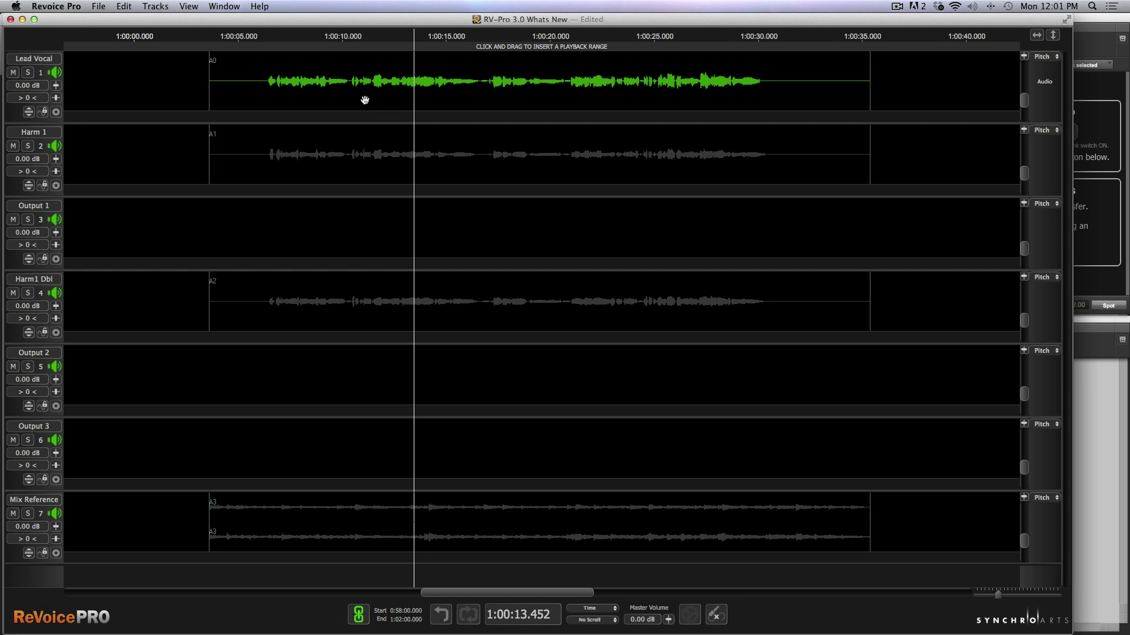
right_click(365, 100)
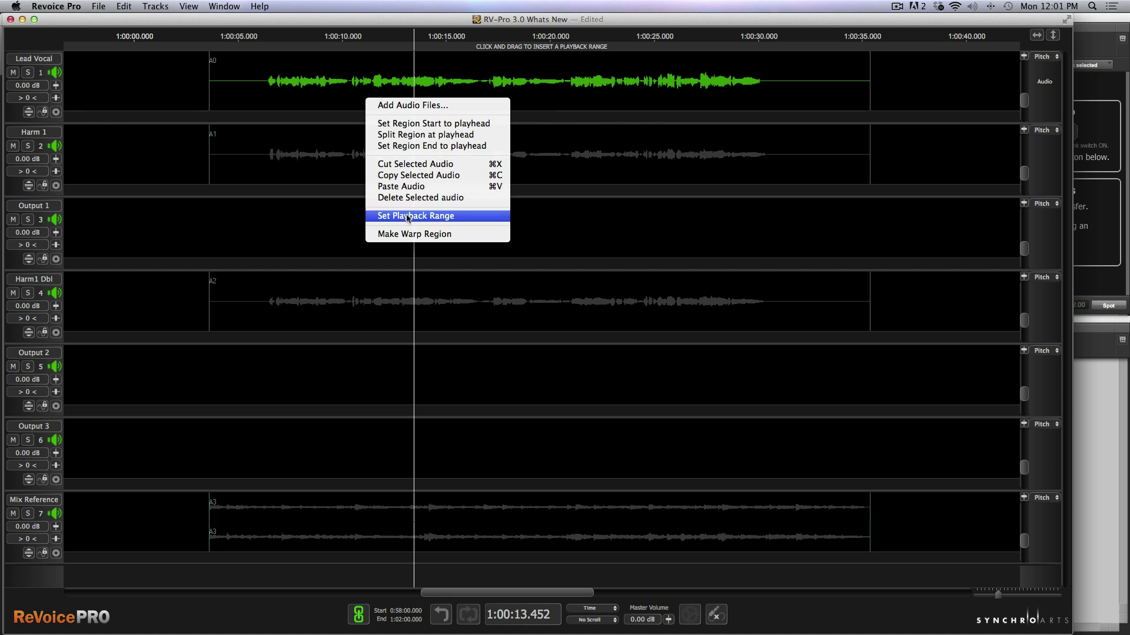
click(407, 234)
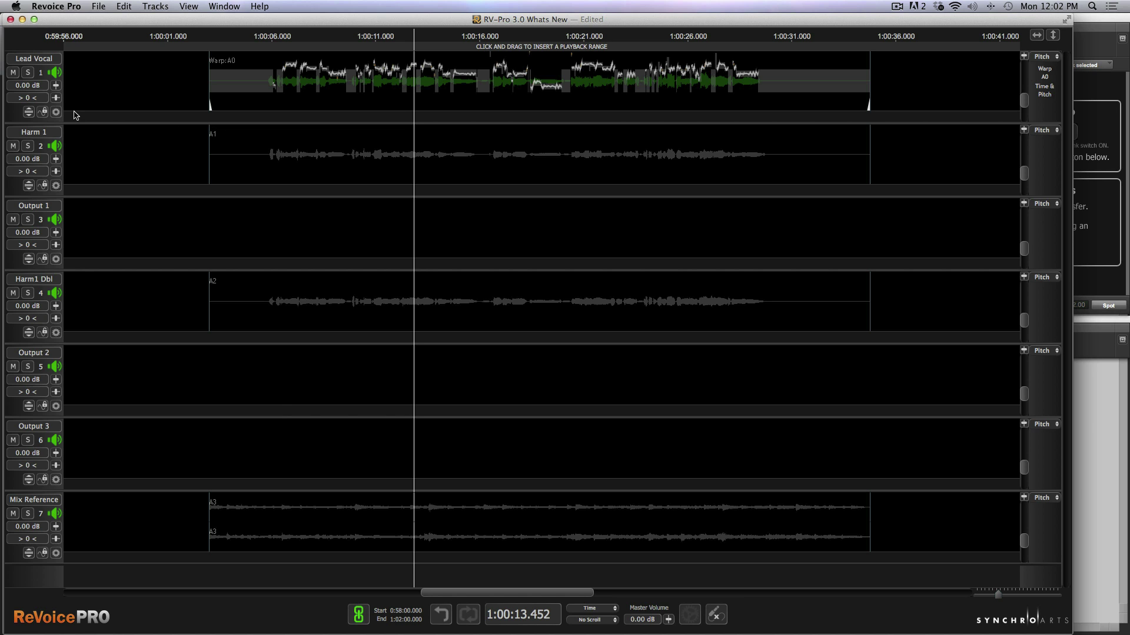
Expand the Lead Vocal track to fill the editing area and solo it.
click(29, 111)
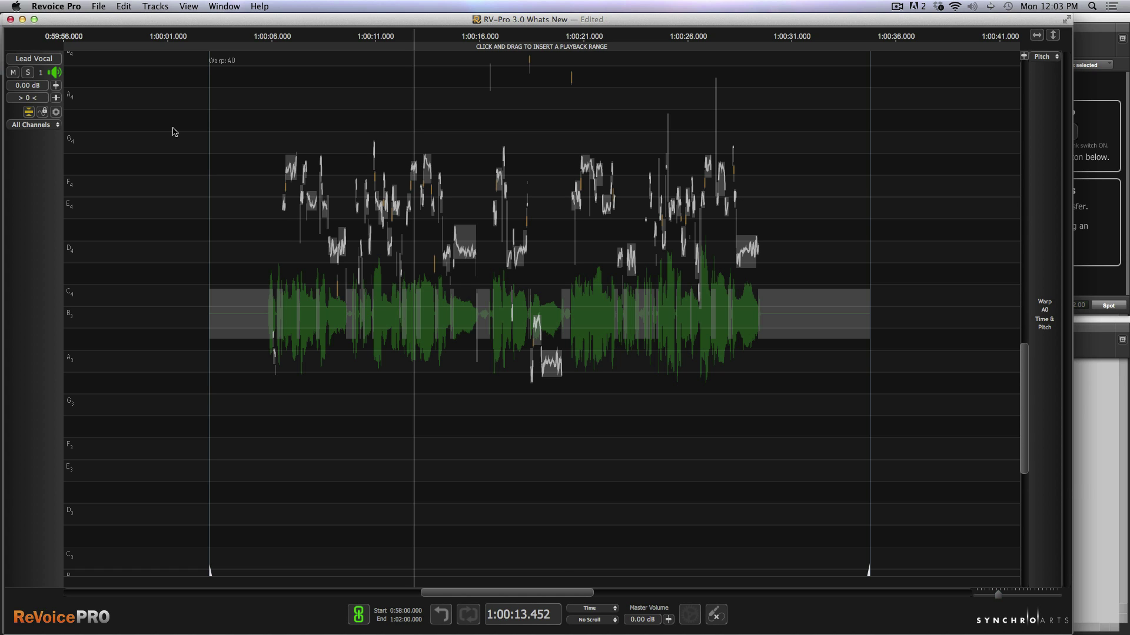
key(s)
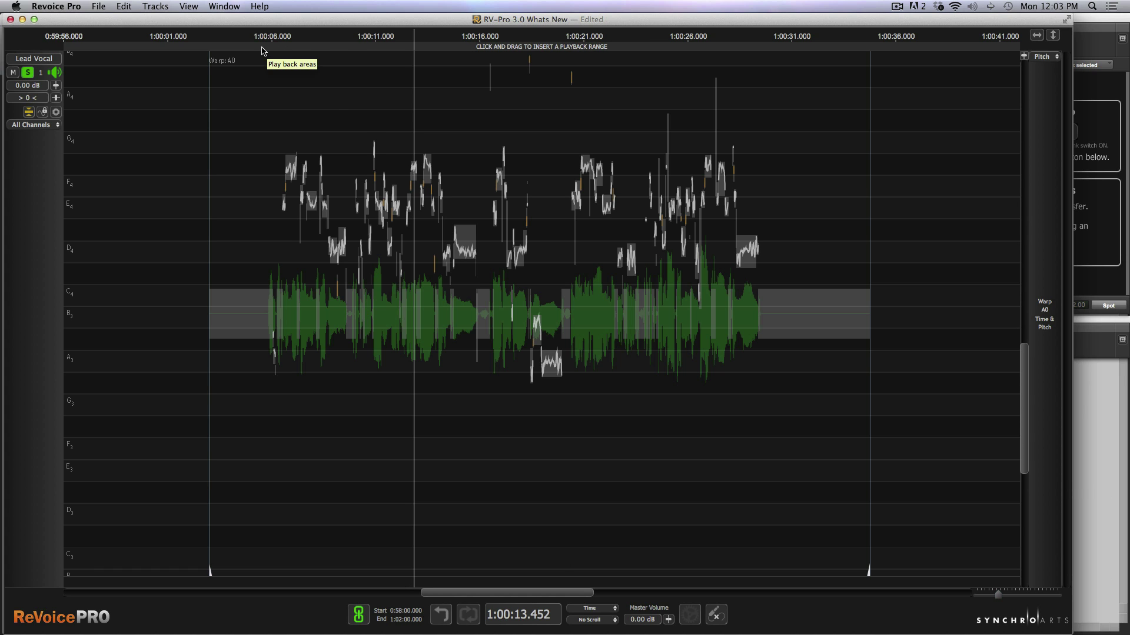
Set a playback range from about 1:00:06.2 to 1:00:11.7 over the opening vocal phrase and audition it.
drag(262, 50, 378, 51)
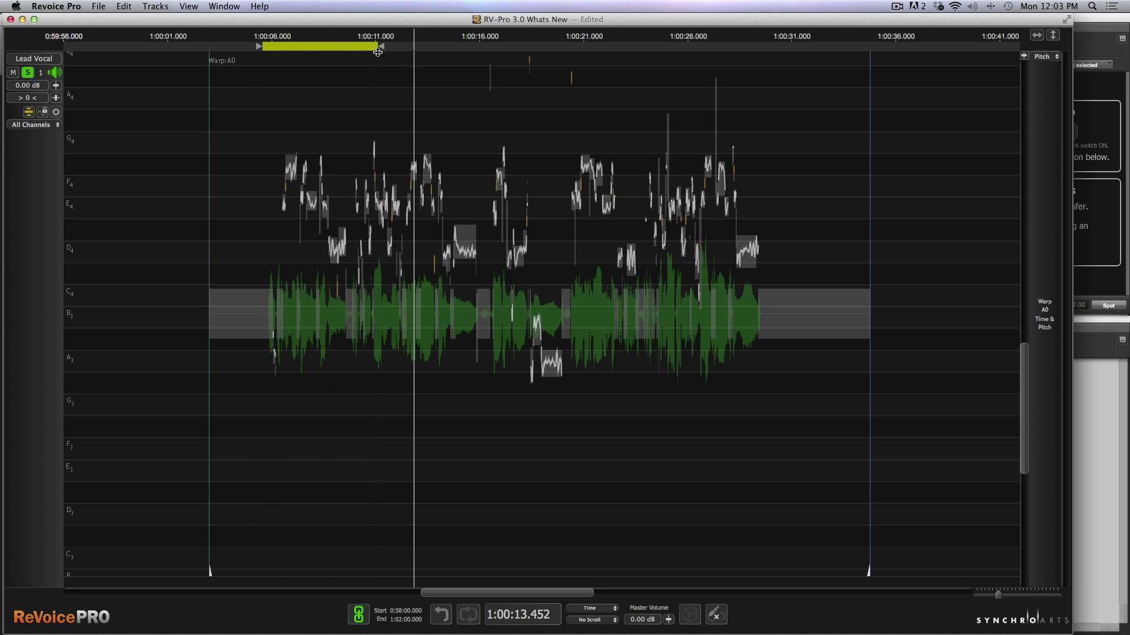
key(space)
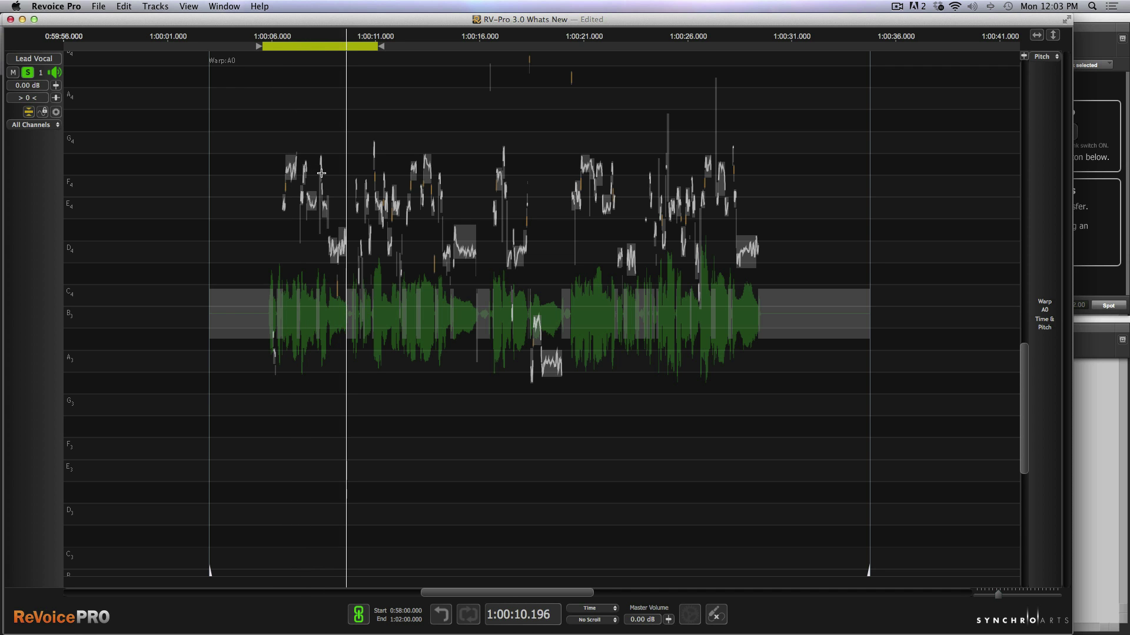
key(t)
key(t)
key(t)
key(t)
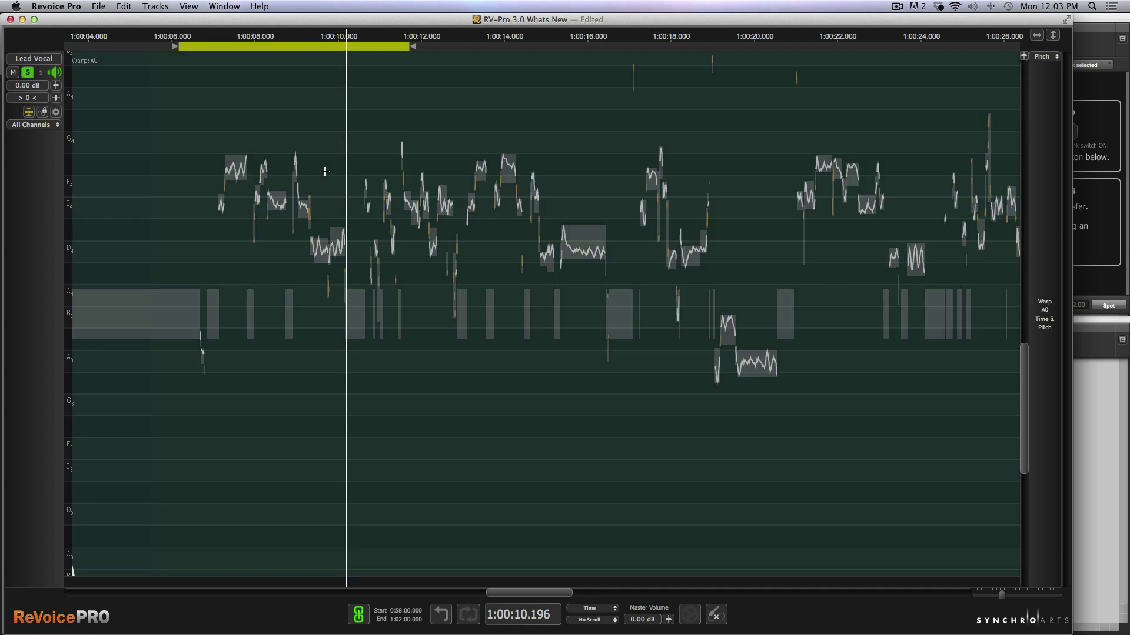
scroll(353, 187, left, 3)
scroll(352, 187, left, 4)
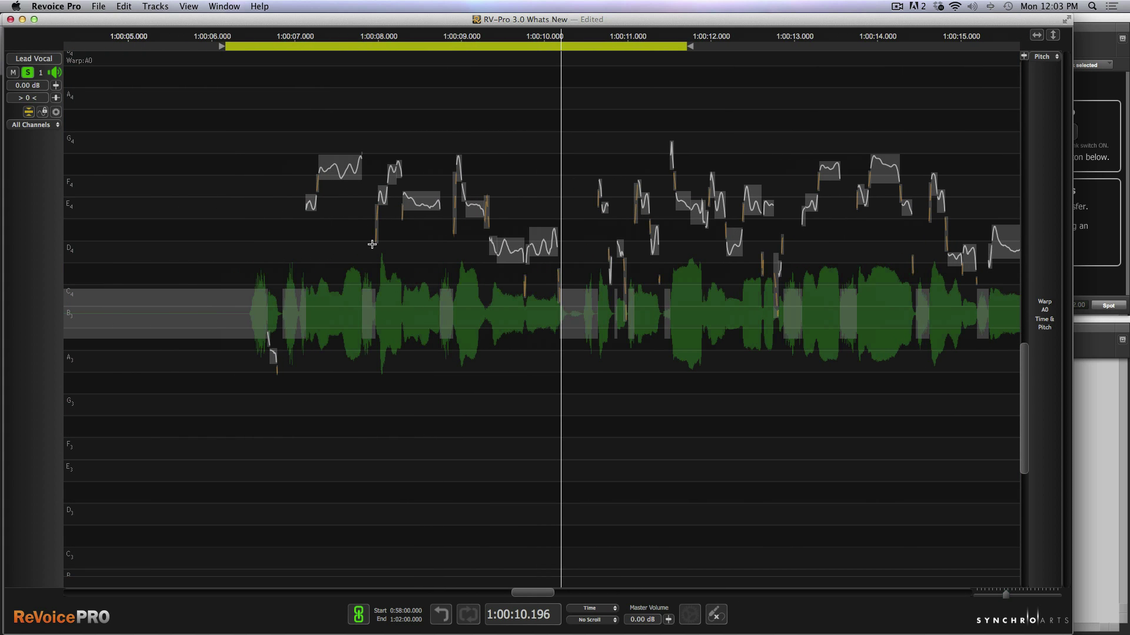
key(space)
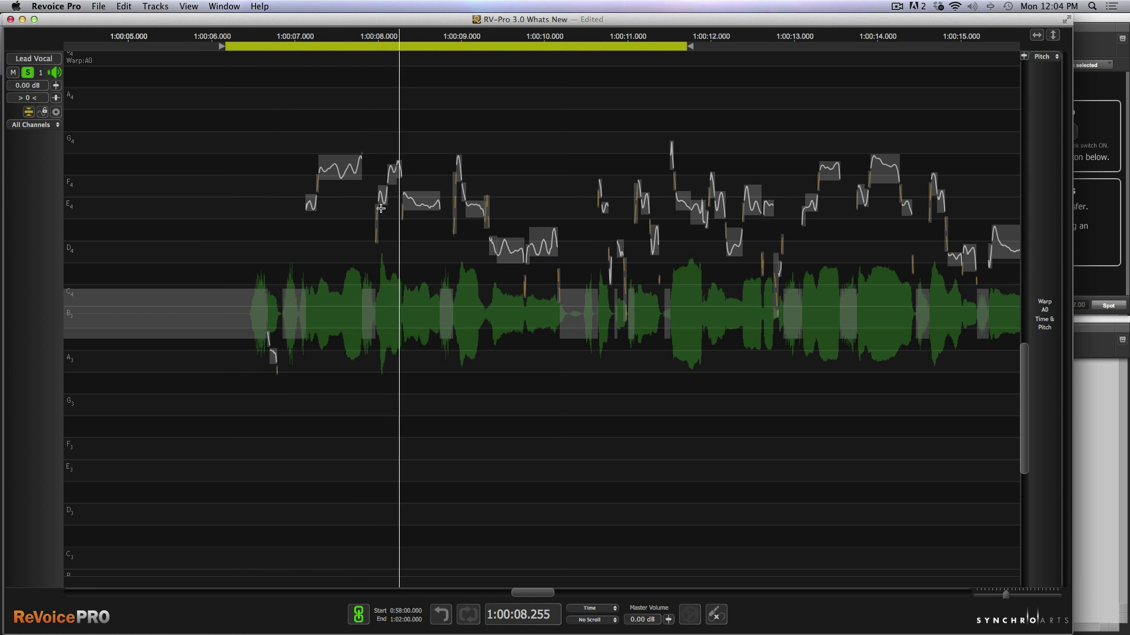
key(space)
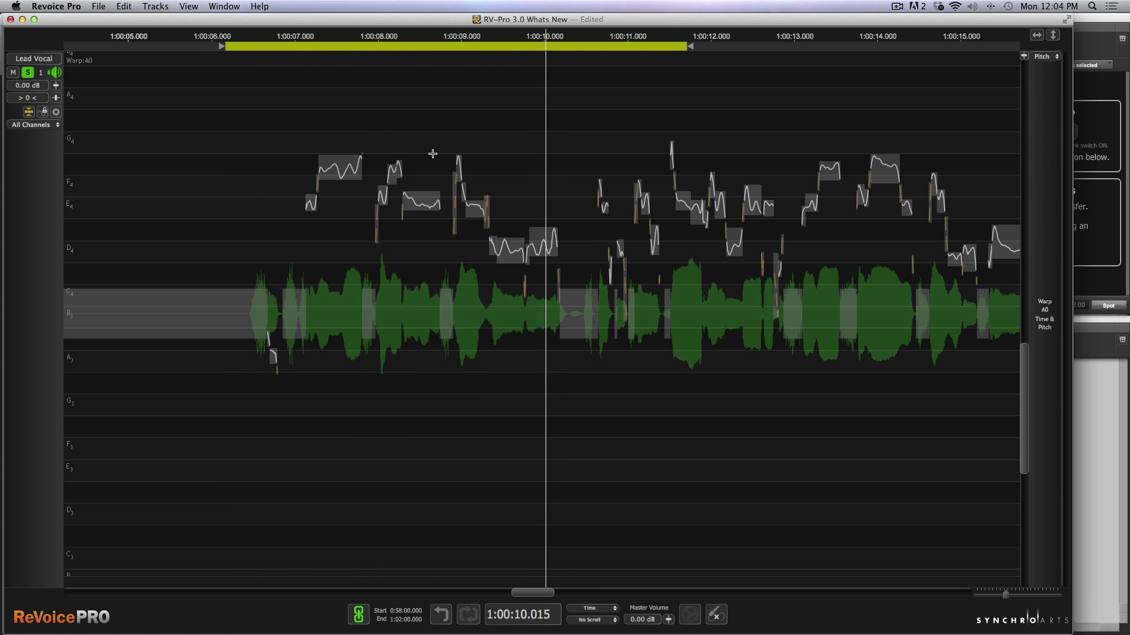
click(423, 198)
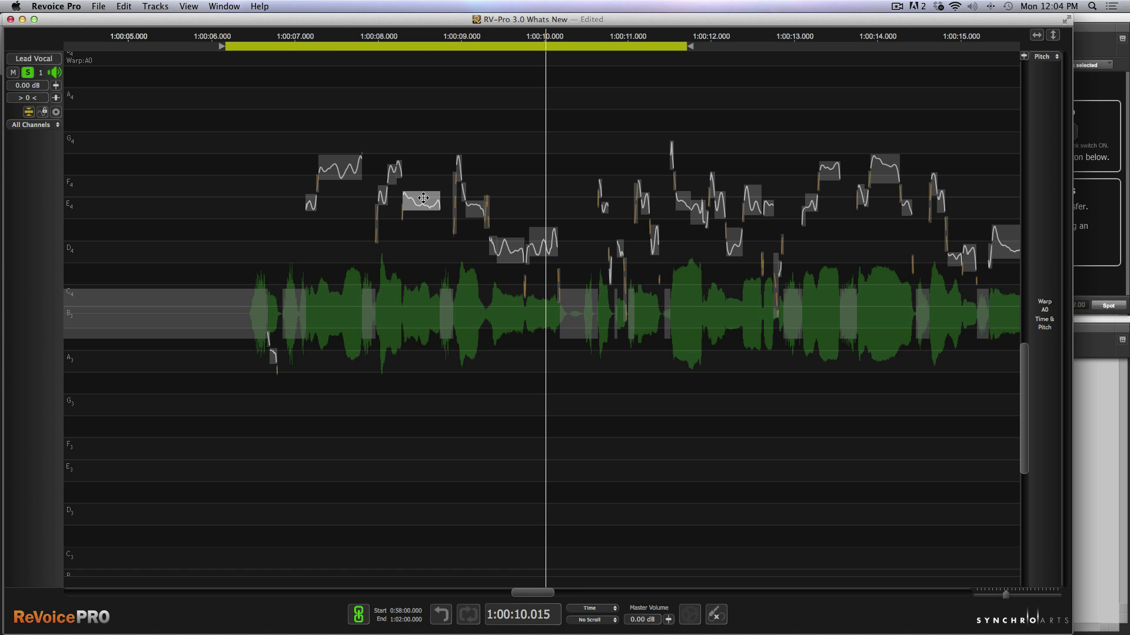
shift+click(540, 237)
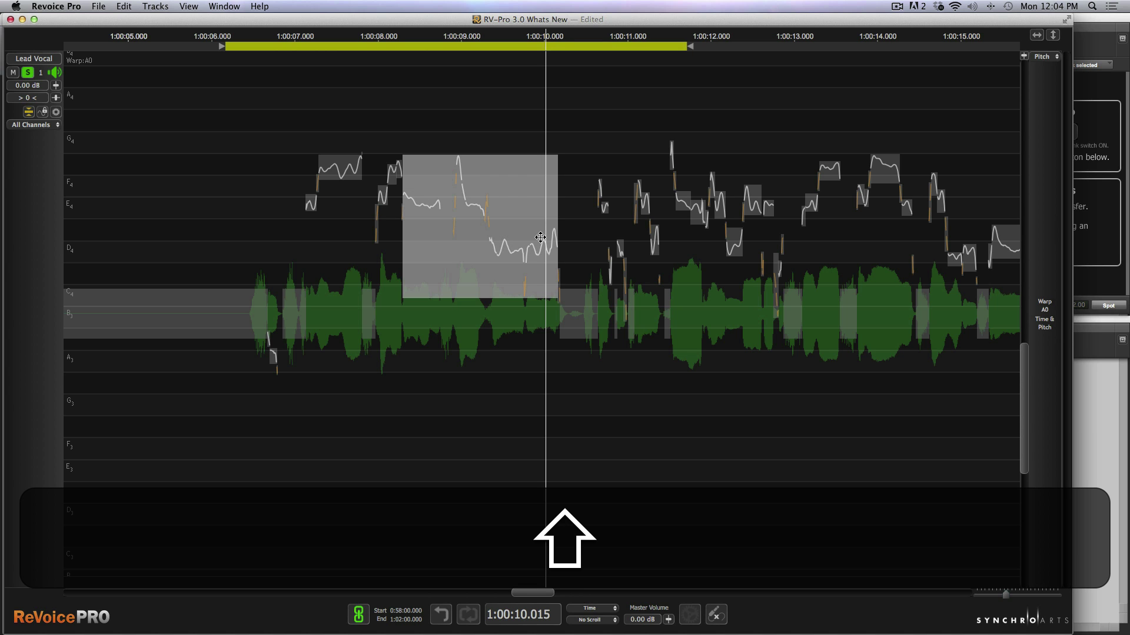
click(464, 134)
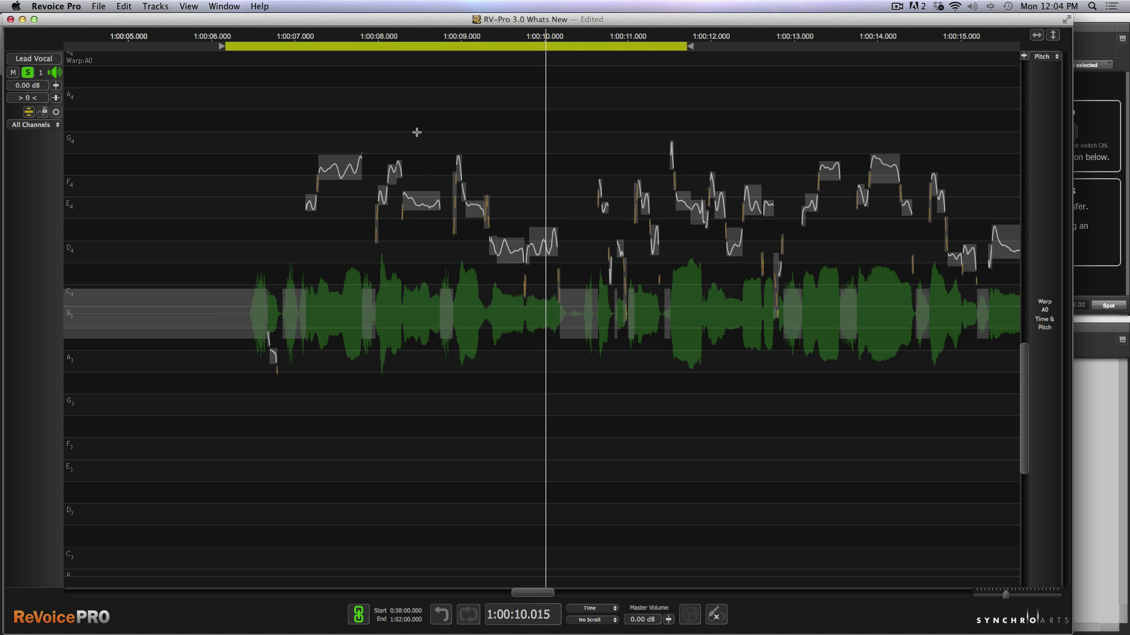
Select the pitch groups from about 1:00:08.3 to 1:00:10.2 and add three warp points to them.
drag(422, 200, 548, 276)
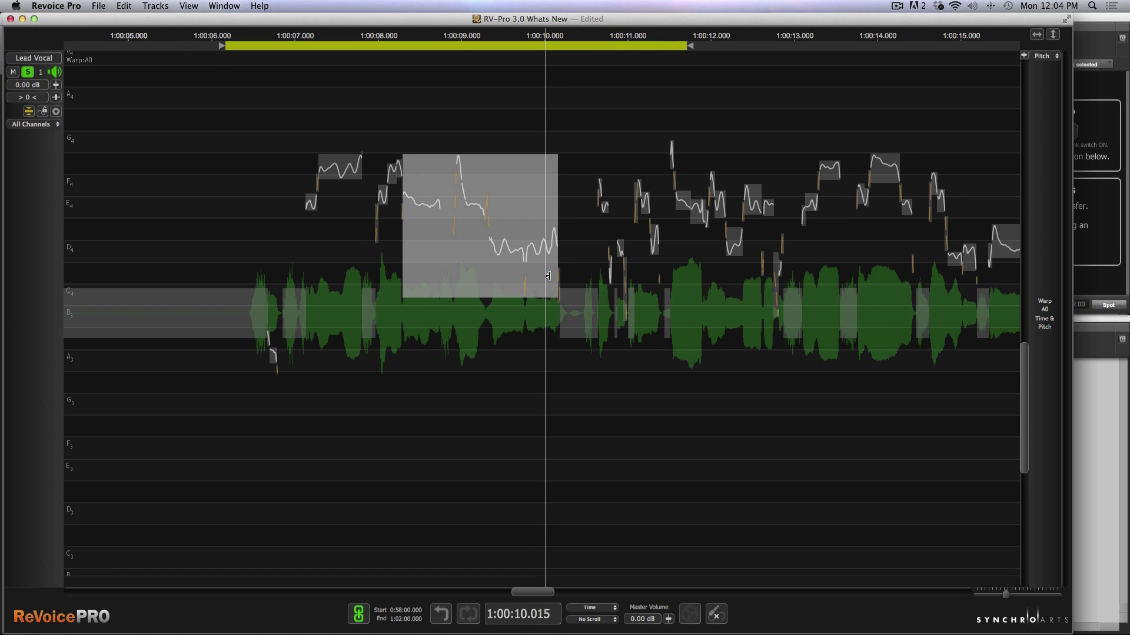
right_click(460, 190)
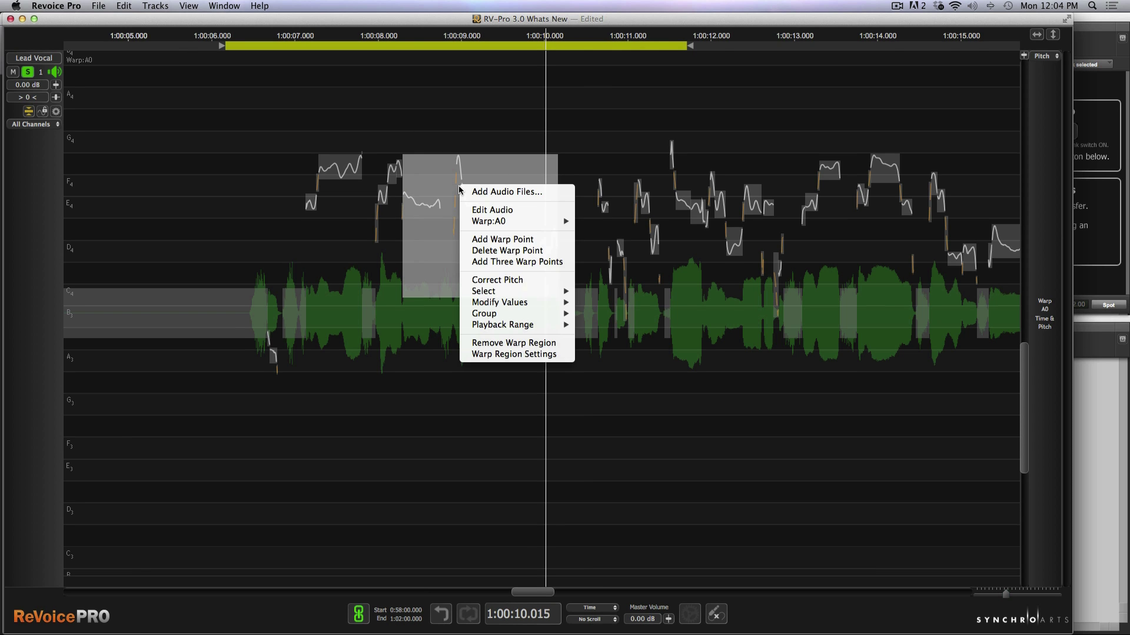
click(495, 260)
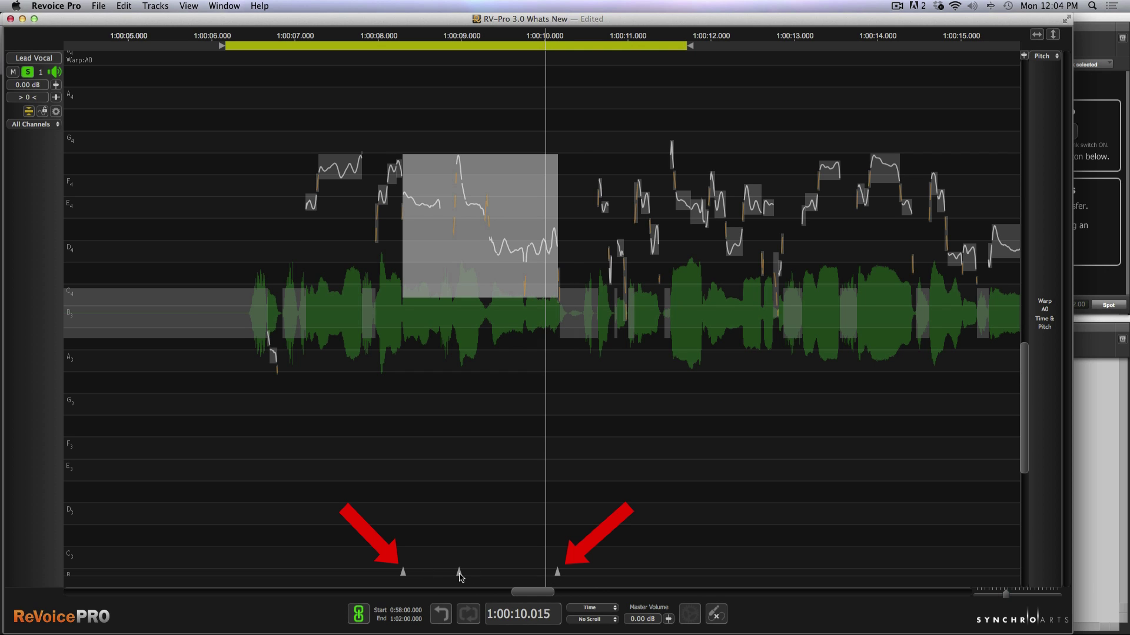
click(474, 524)
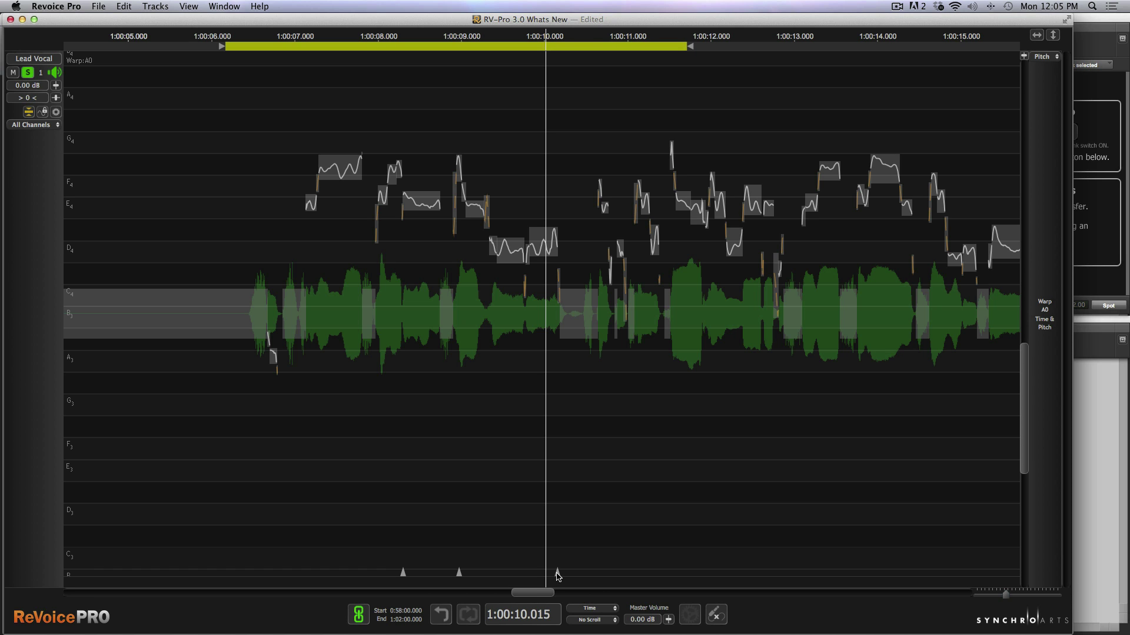
Reposition the last warp point to about 1:00:10.3 and the middle one to about 1:00:08.9 without warping the audio.
alt+click(557, 573)
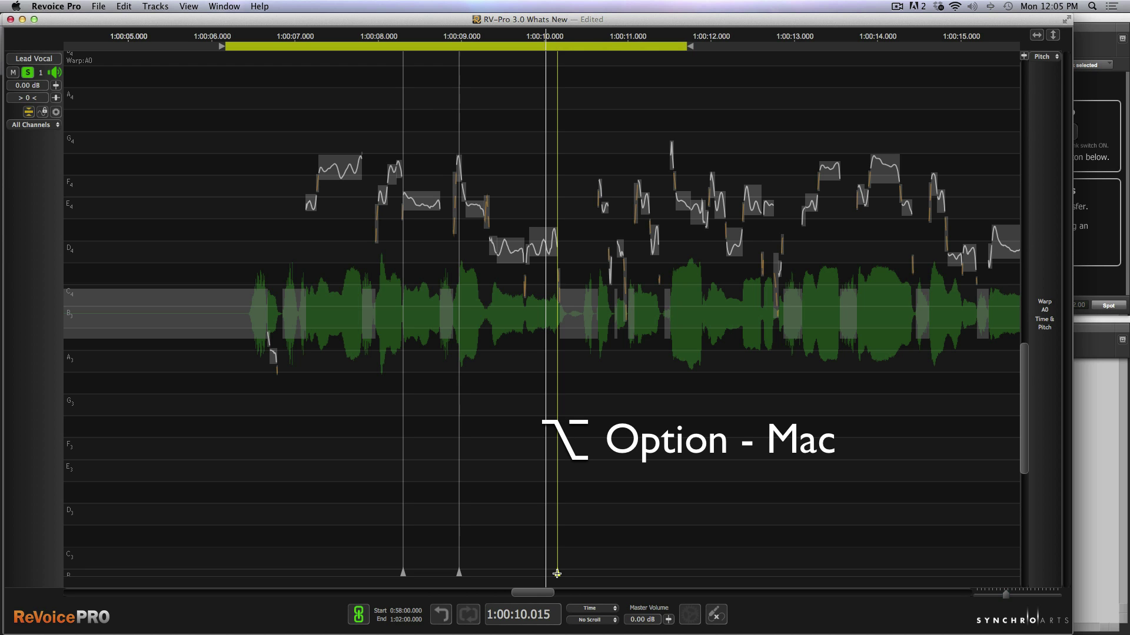
mouse_move(557, 573)
mouse_down()
mouse_move(594, 575)
mouse_move(567, 571)
mouse_up()
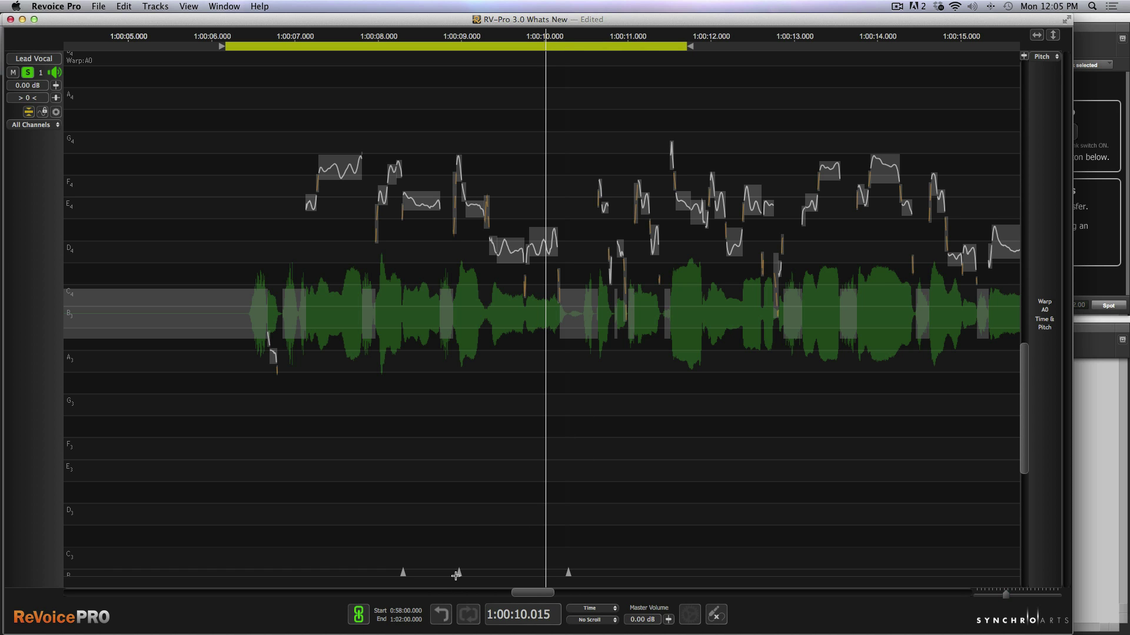
drag(459, 574, 452, 575)
Add a warp point near 1:00:09.7 and align it with the playhead at 1:00:09.774 without warping the audio.
right_click(523, 354)
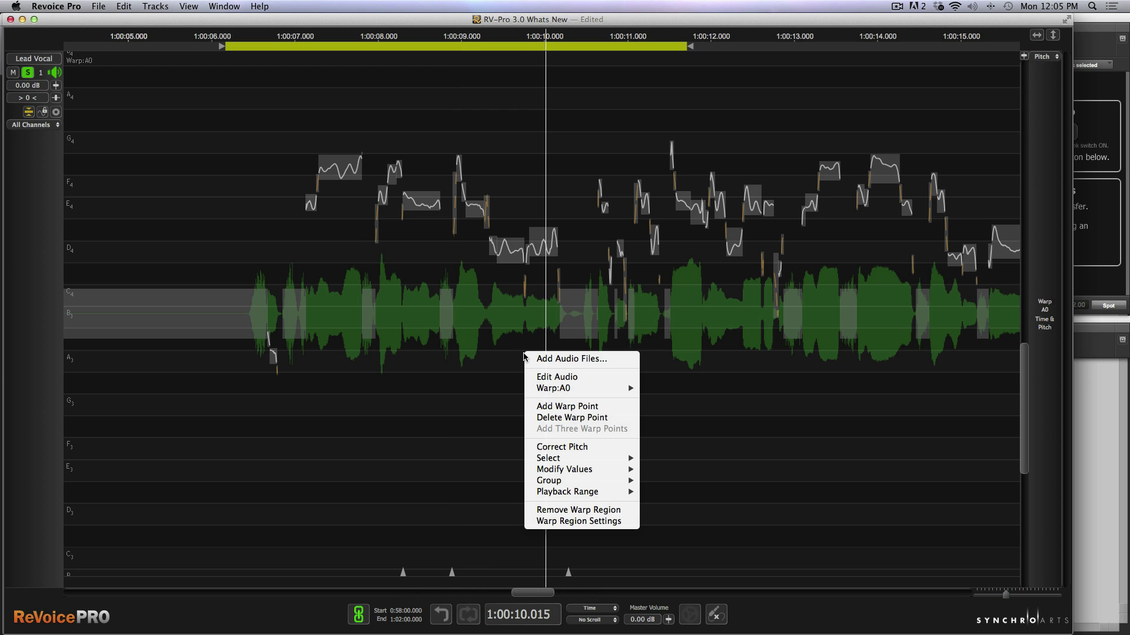
click(553, 407)
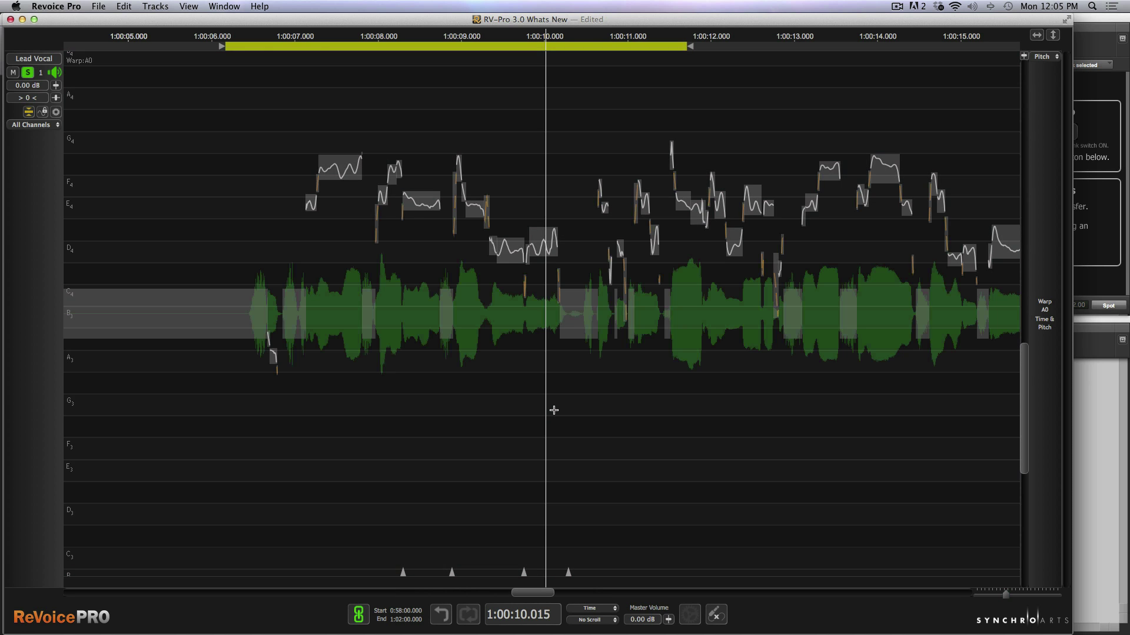
click(507, 37)
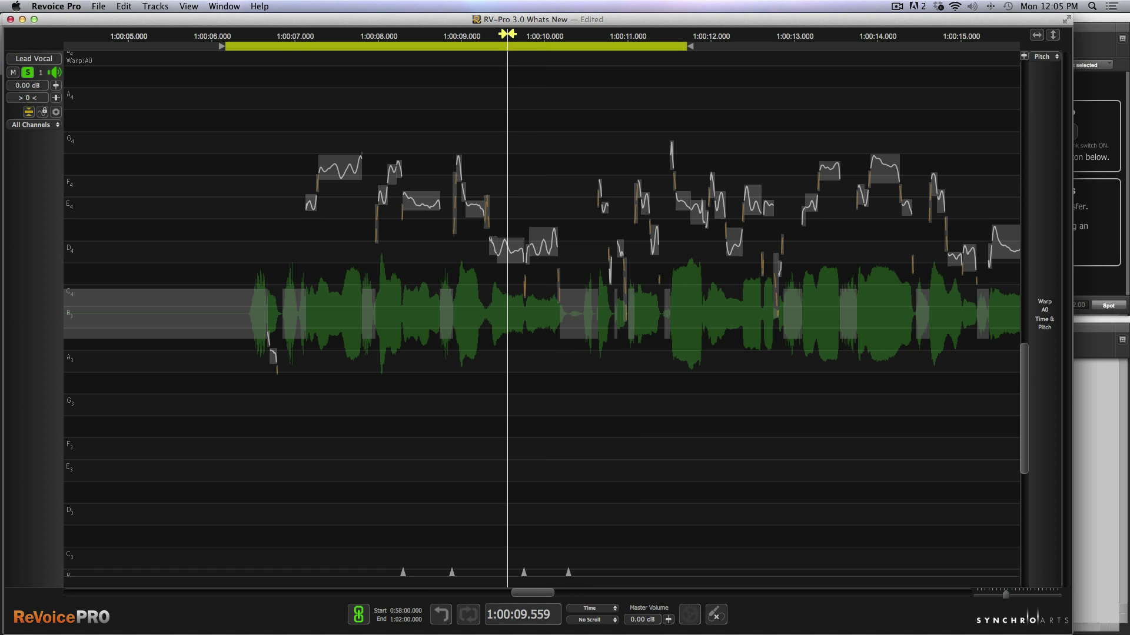
click(498, 37)
drag(510, 40, 525, 33)
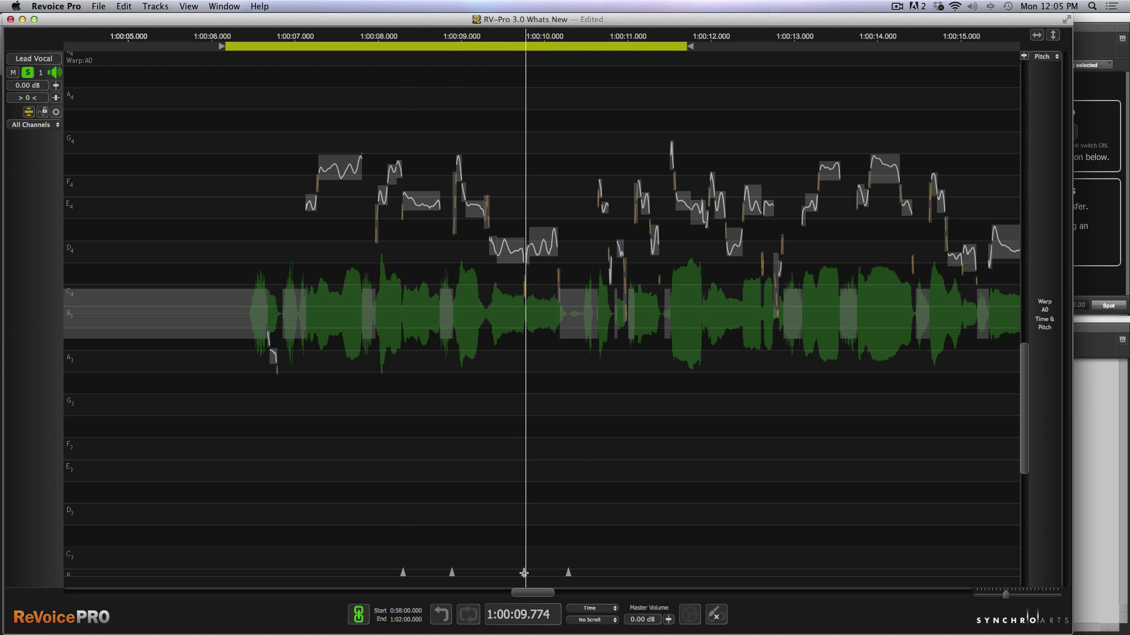
key(alt)
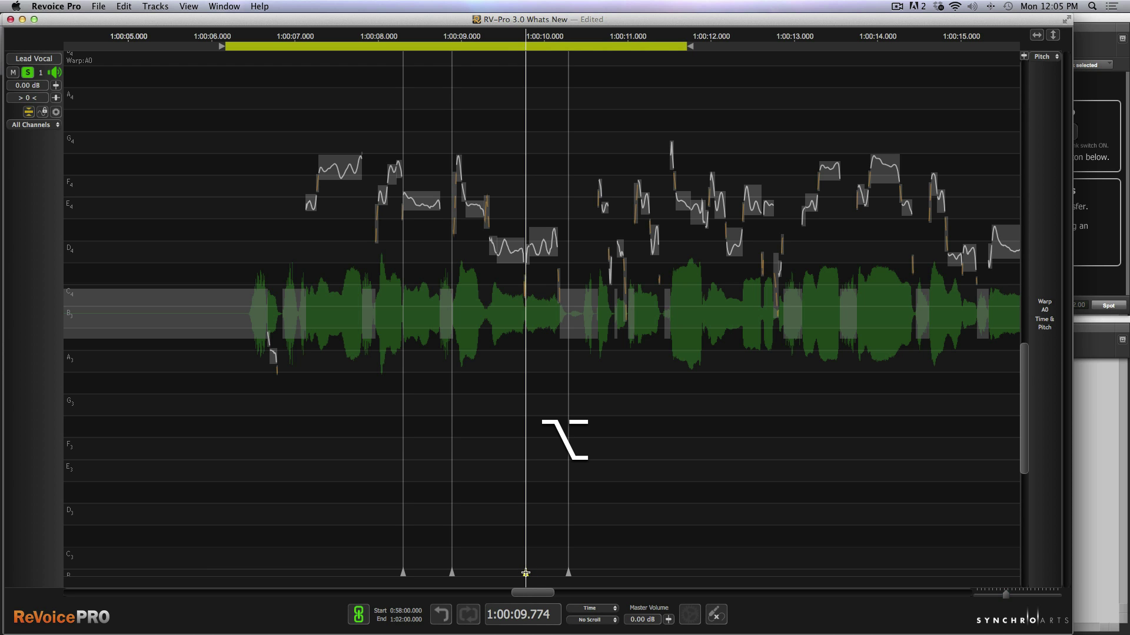
alt+click(526, 573)
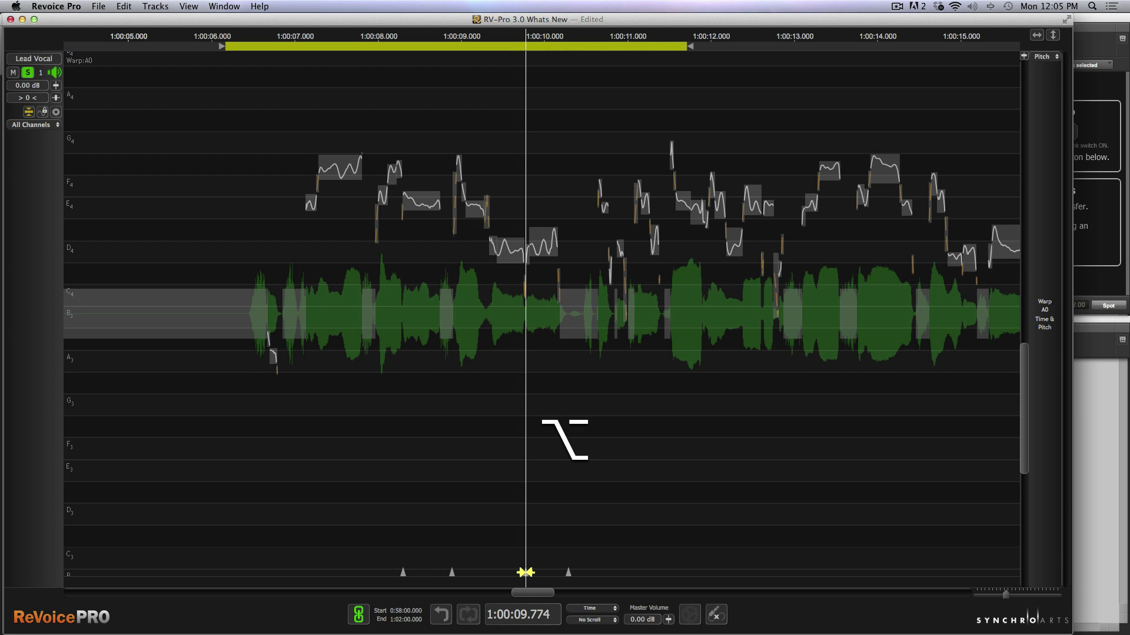
Add another warp point at the note change near 1:00:09.3 and fine-tune its position.
right_click(486, 339)
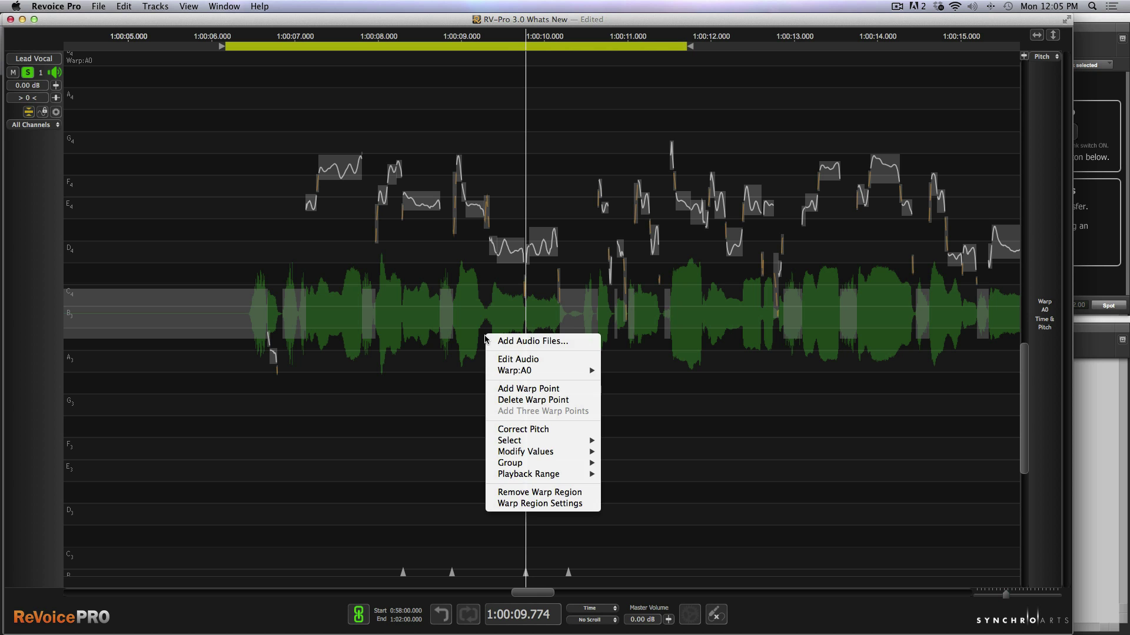
click(502, 393)
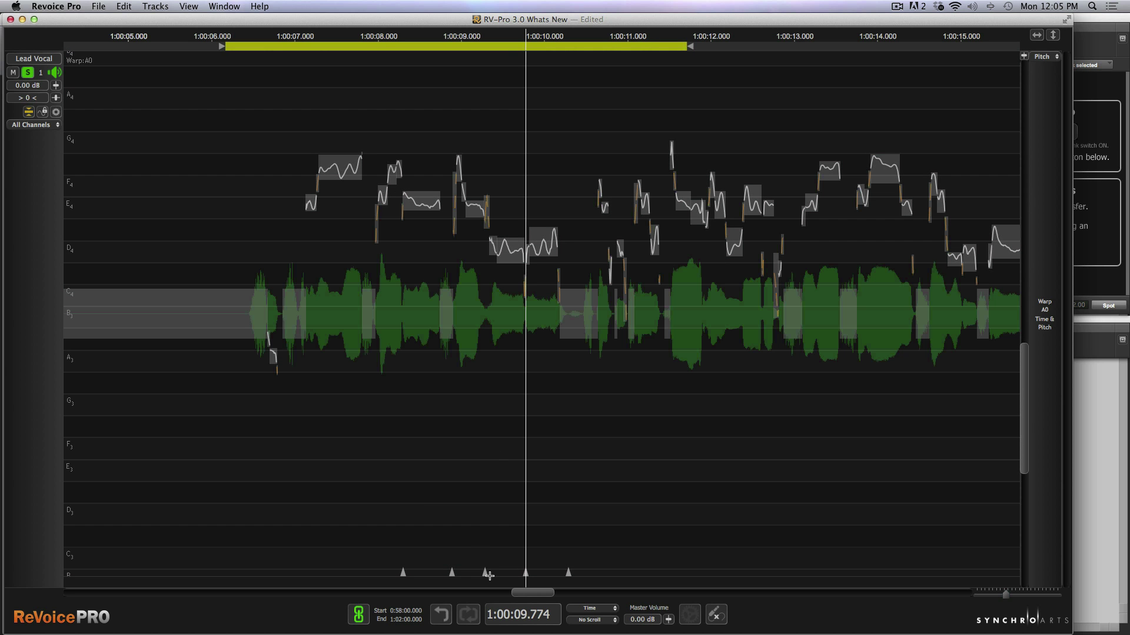
drag(484, 574, 487, 574)
Narrow the playback range to about 1:00:08.0 to 1:00:10.6 and audition it.
drag(693, 50, 594, 49)
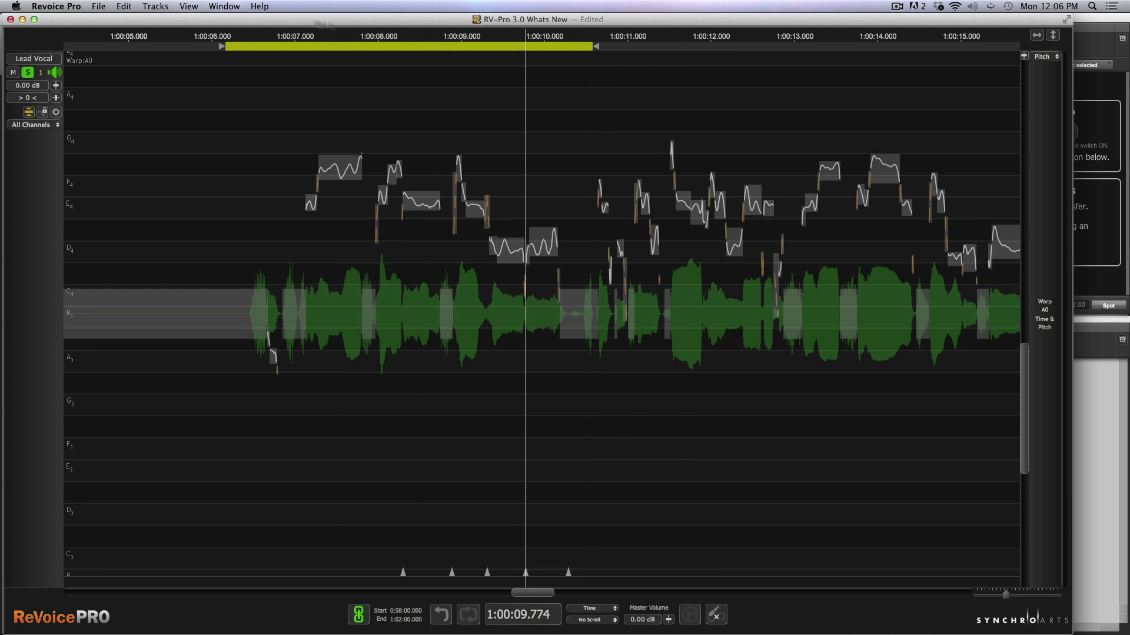
drag(221, 50, 380, 54)
key(space)
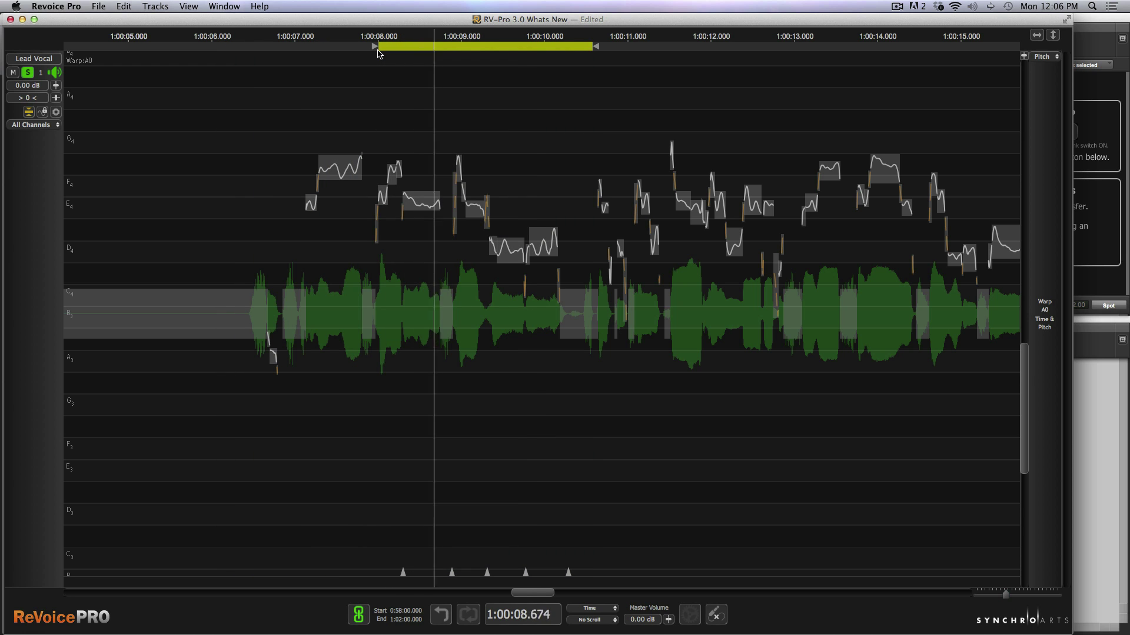
key(space)
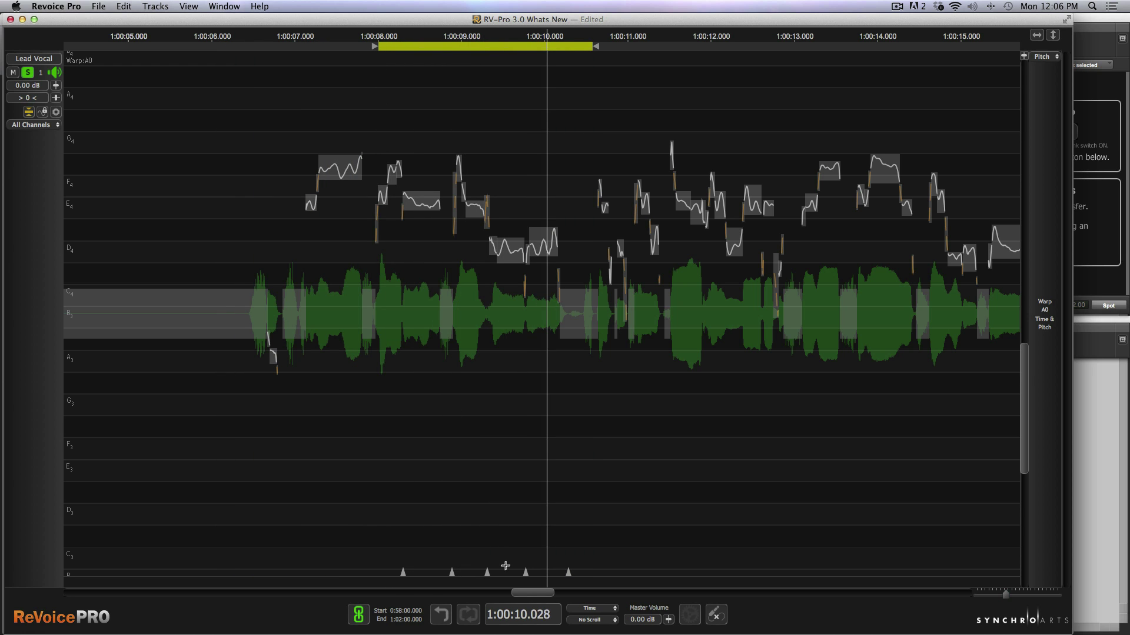
Warp the timing by shifting the second, third and fourth warp points slightly later, the fourth to about 1:00:09.85, and audition the phrase.
click(452, 573)
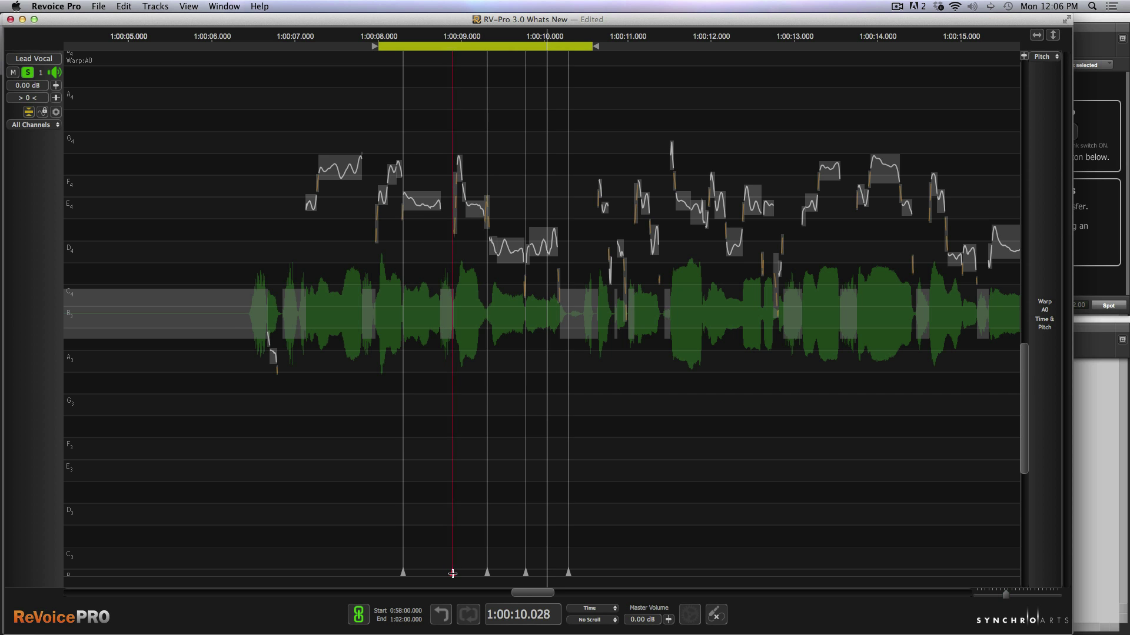
drag(485, 573, 527, 573)
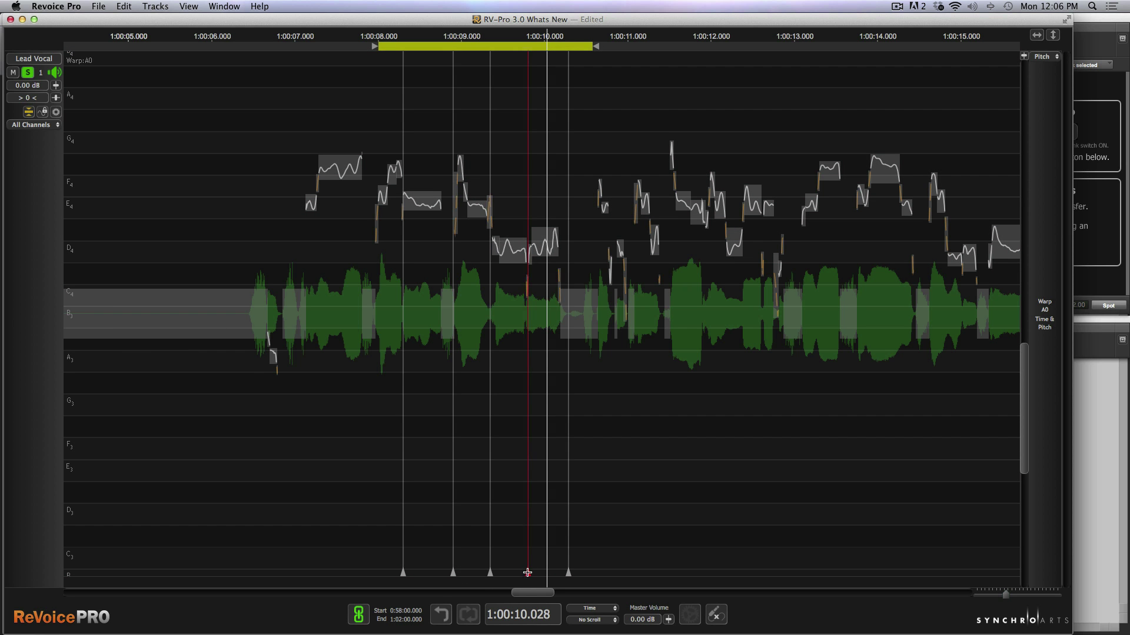
key(space)
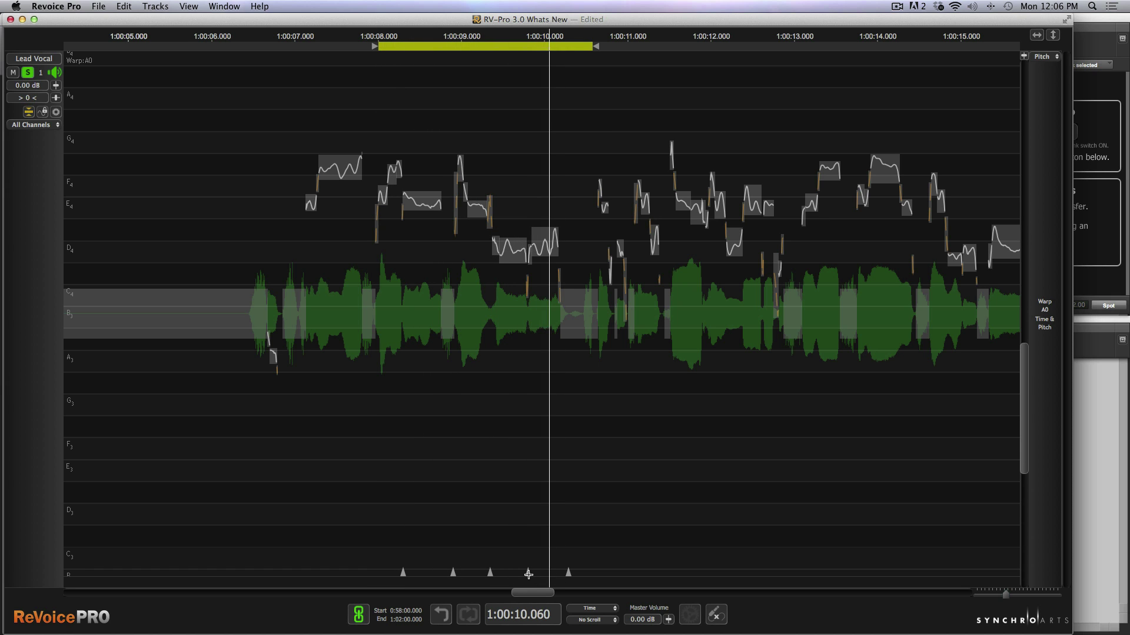
drag(528, 574, 532, 575)
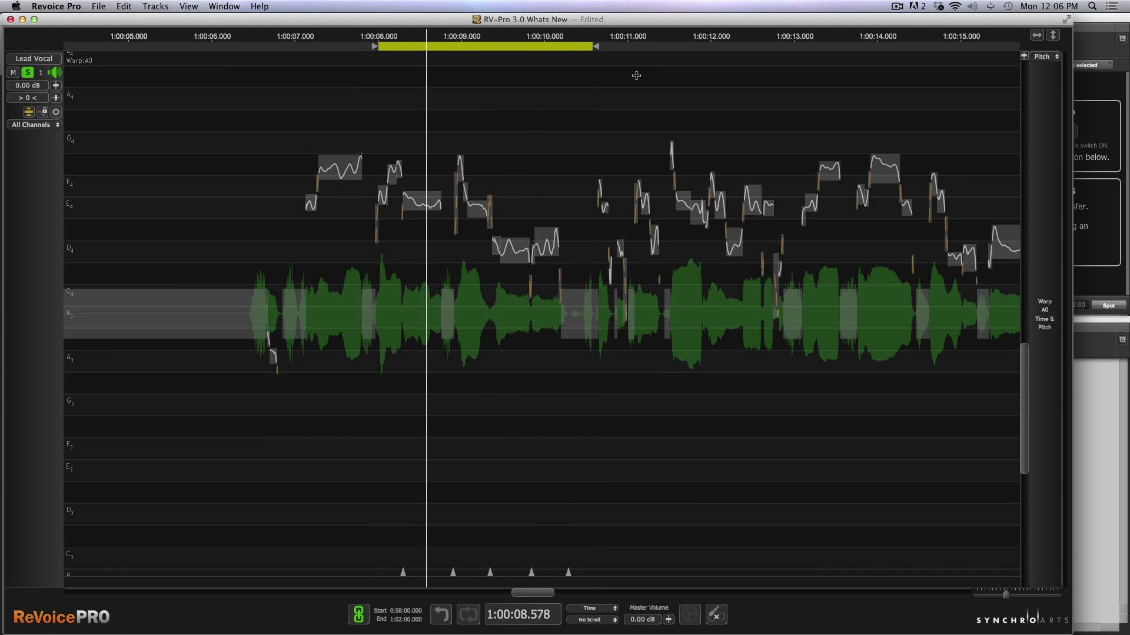
Set a new playback range from about 1:00:10.8 to 1:00:16.6 and audition the next phrase.
scroll(636, 75, right, 3)
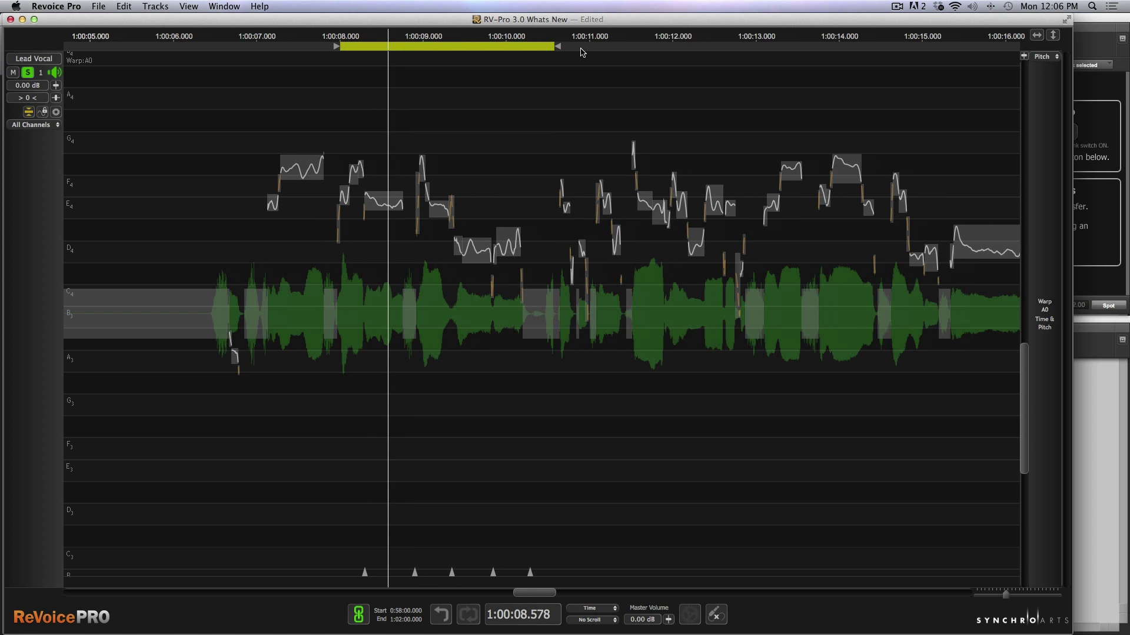
drag(574, 51, 847, 101)
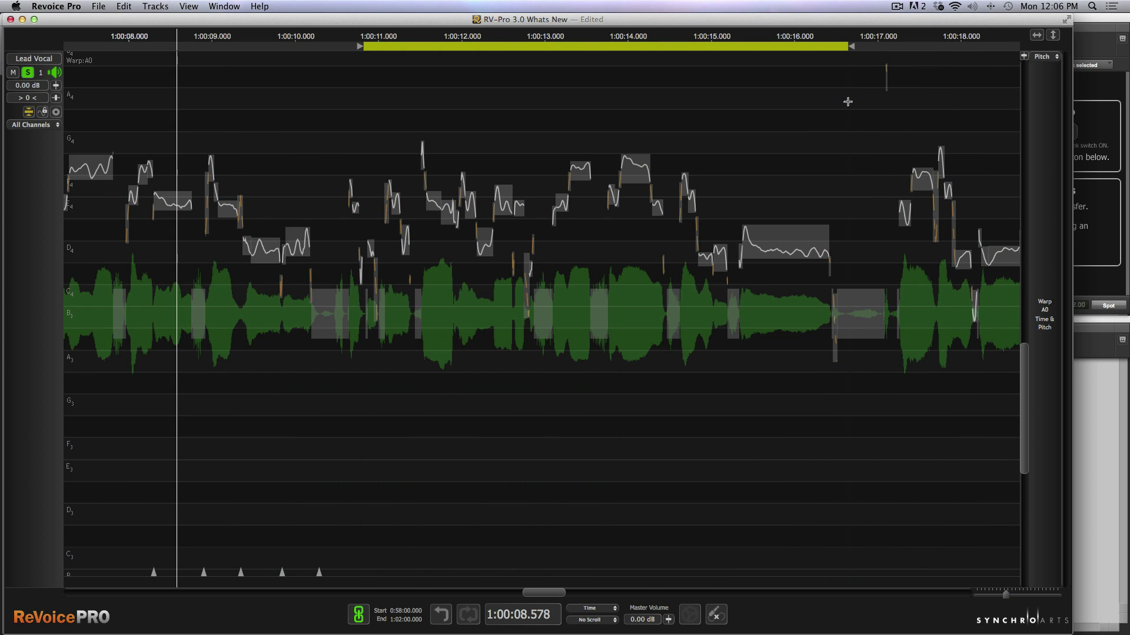
key(space)
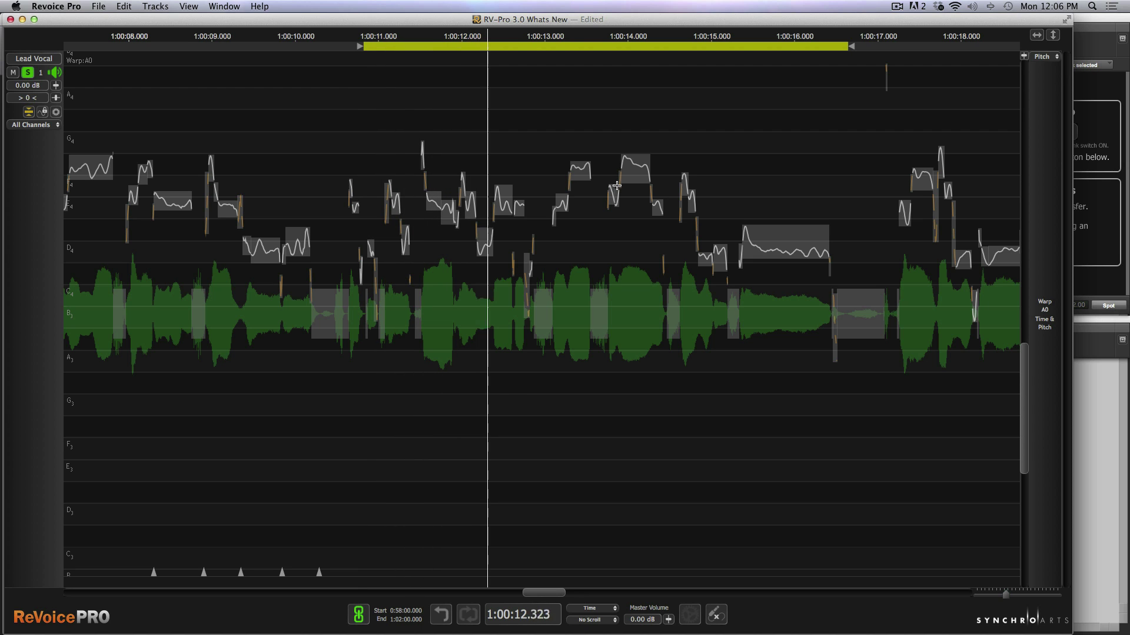
Raise the pitch group at about 1:00:13.4 slightly, comparing the shift with its original pitch and auditioning the phrase.
click(578, 171)
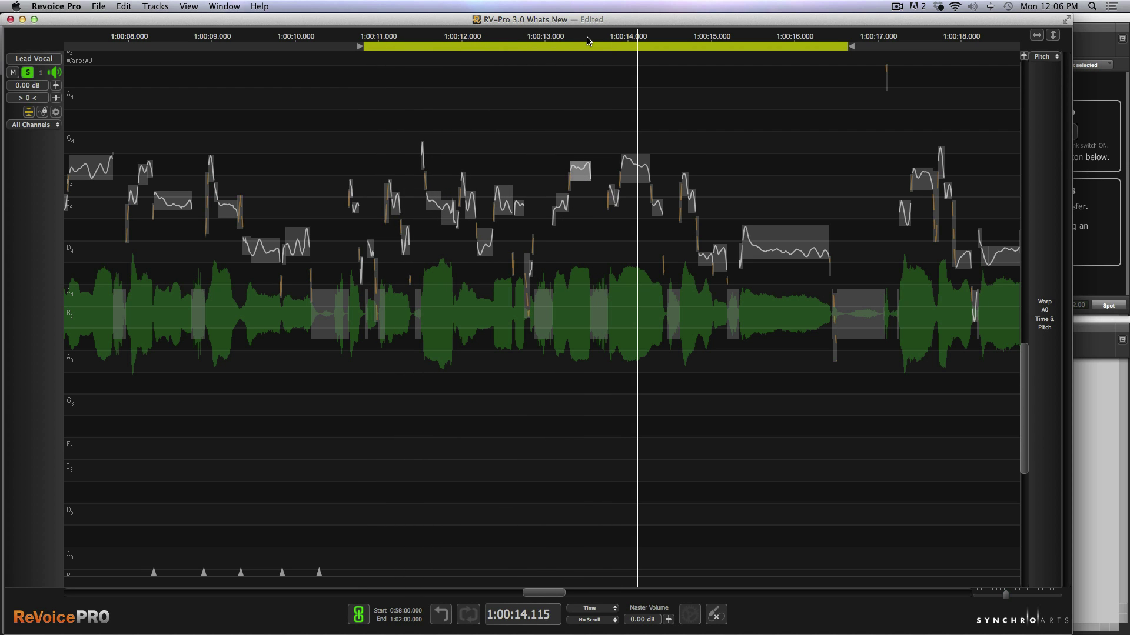
scroll(587, 39, up, 3)
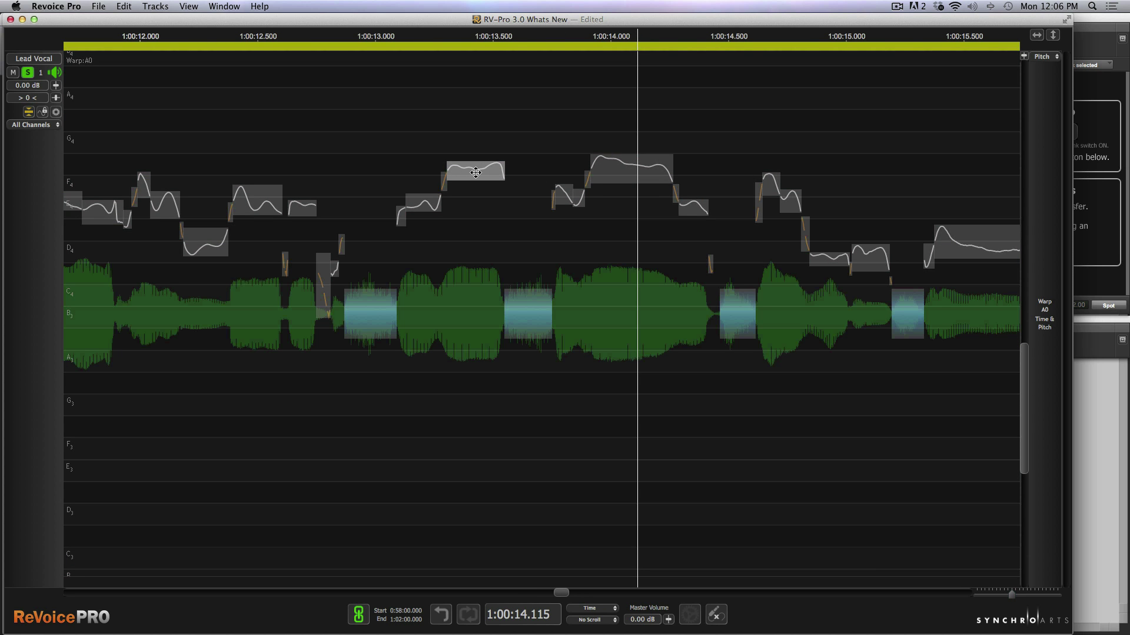
drag(476, 172, 476, 169)
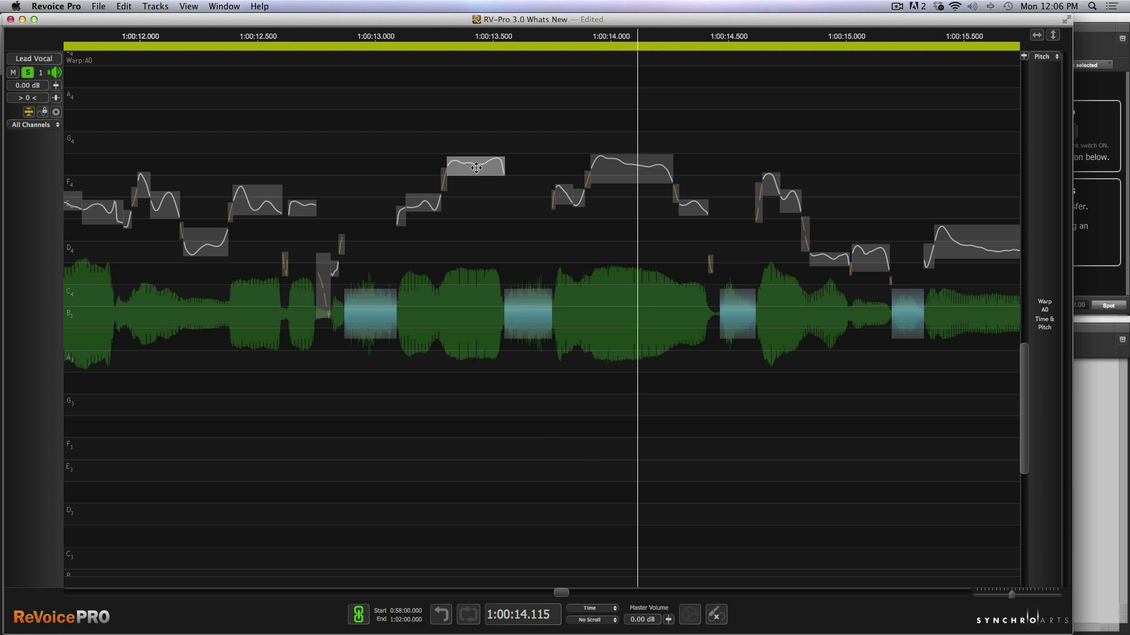
key(super+z)
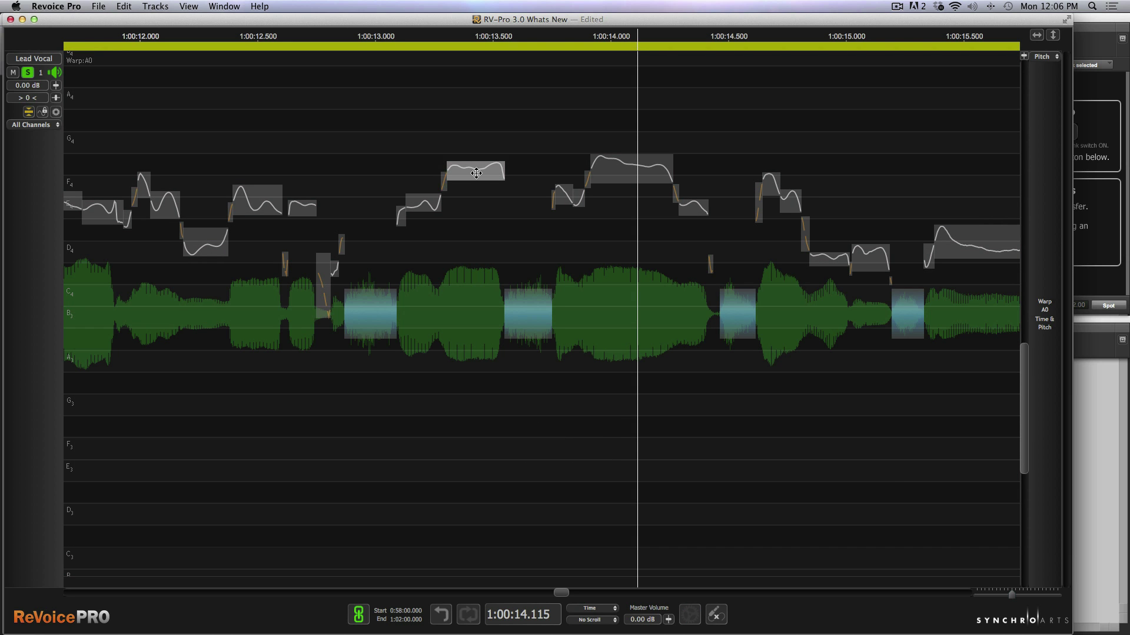
mouse_move(476, 173)
mouse_down()
mouse_move(478, 139)
mouse_move(480, 167)
mouse_up()
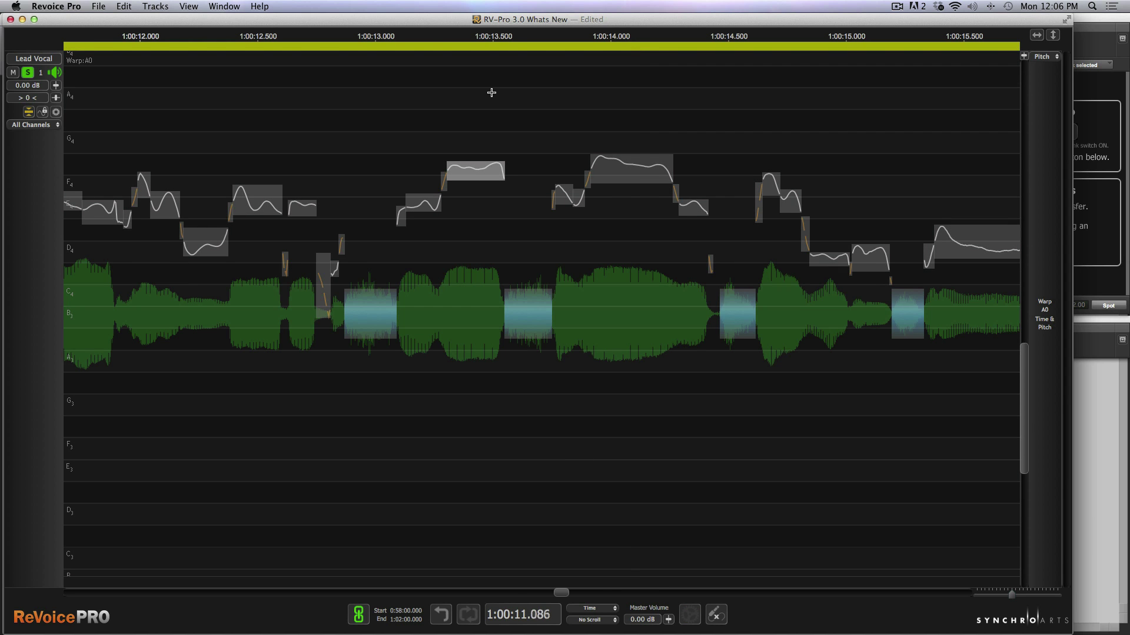
key(space)
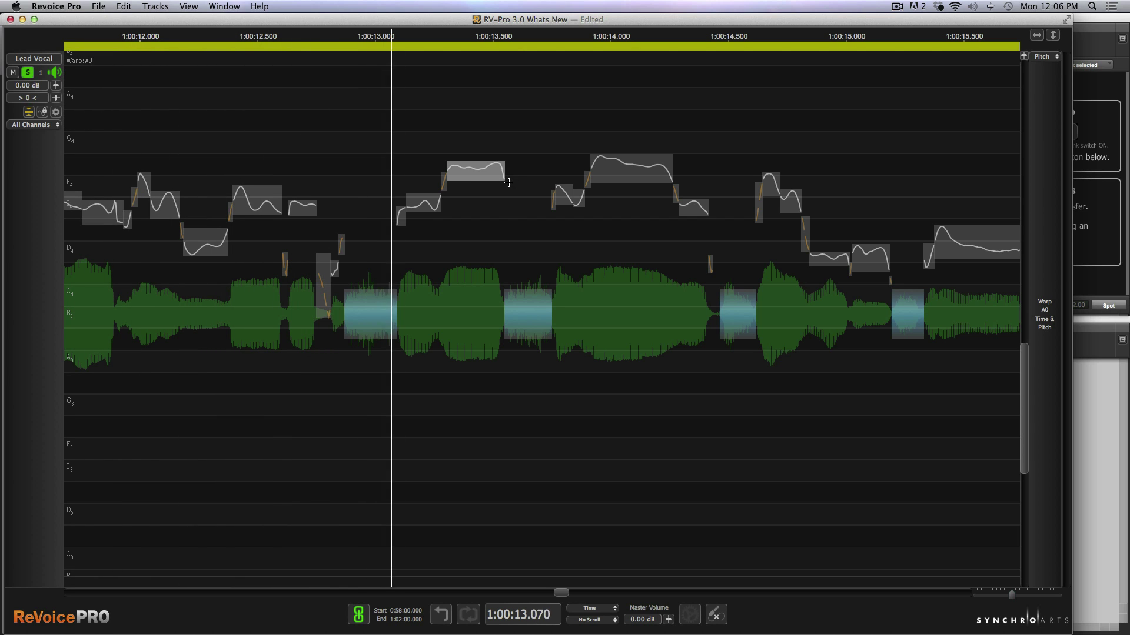
drag(477, 173, 477, 168)
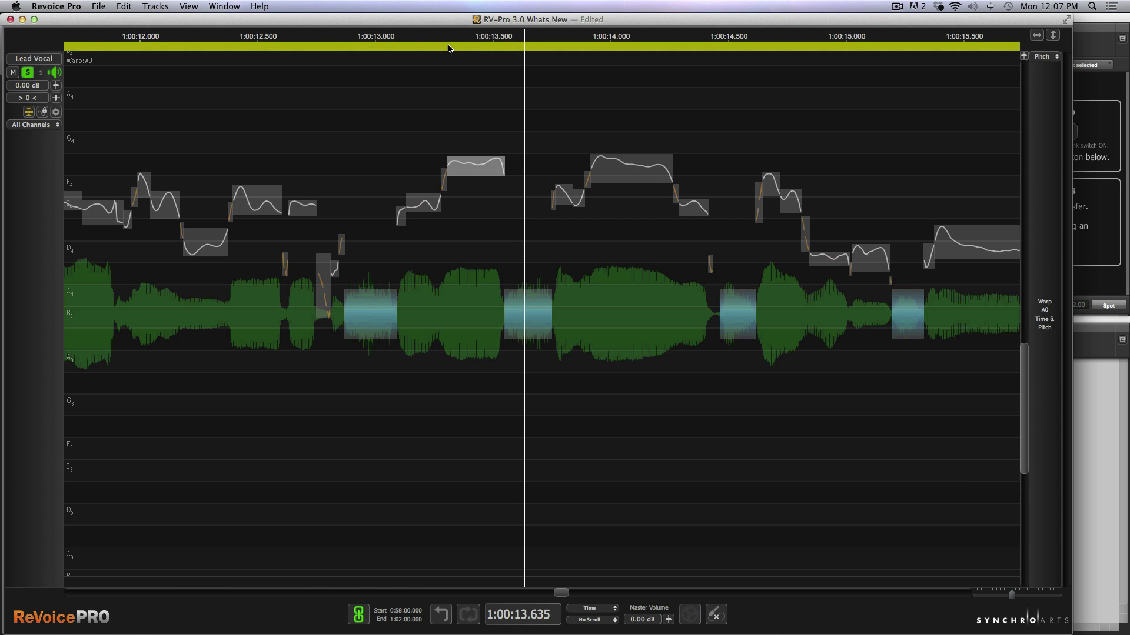
Set the start of the playback range to the playhead at about 1:00:13.06 and audition the shifted note.
click(406, 39)
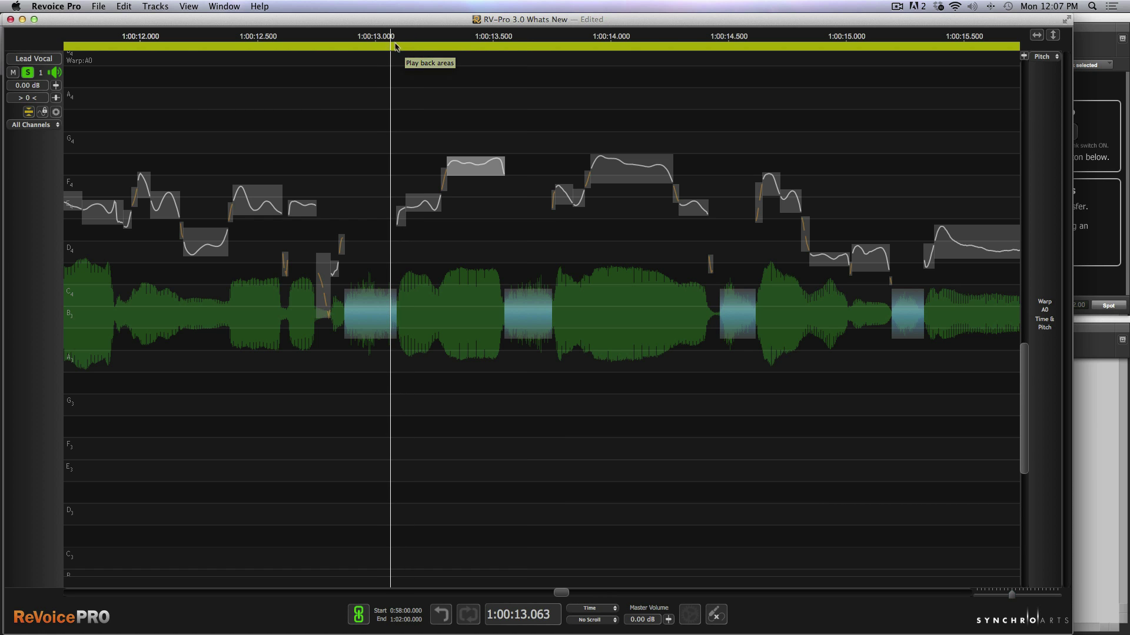
right_click(407, 45)
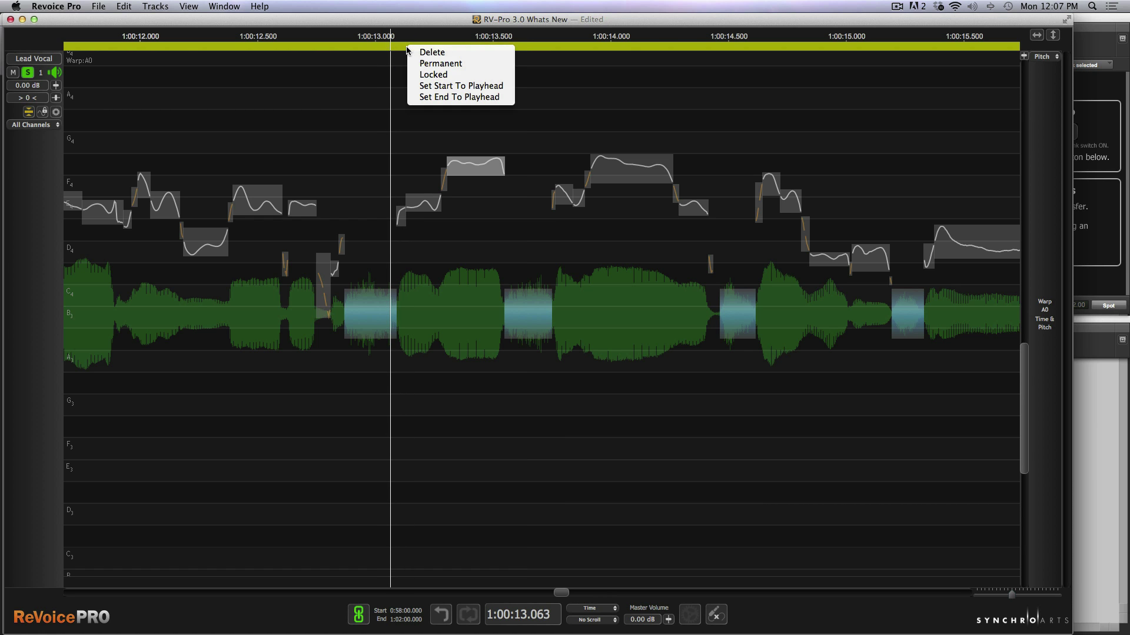
click(456, 86)
key(space)
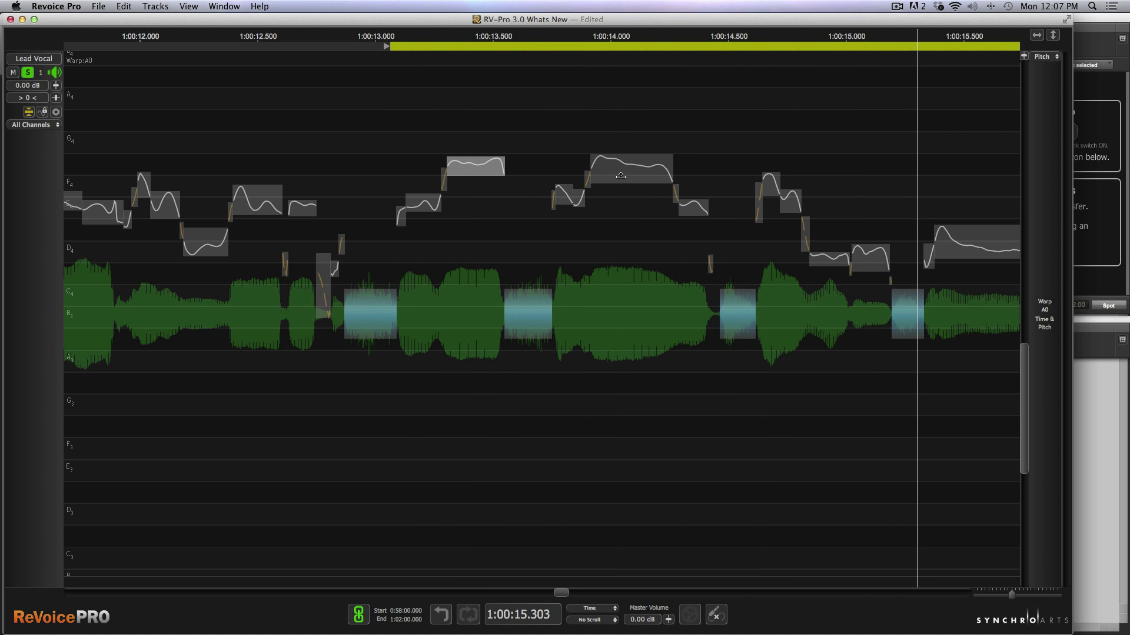
Raise the pitch groups from about 1:00:13.5 to 1:00:14.4 slightly as one selection and smooth the selected groups.
drag(541, 122, 701, 252)
drag(627, 192, 627, 188)
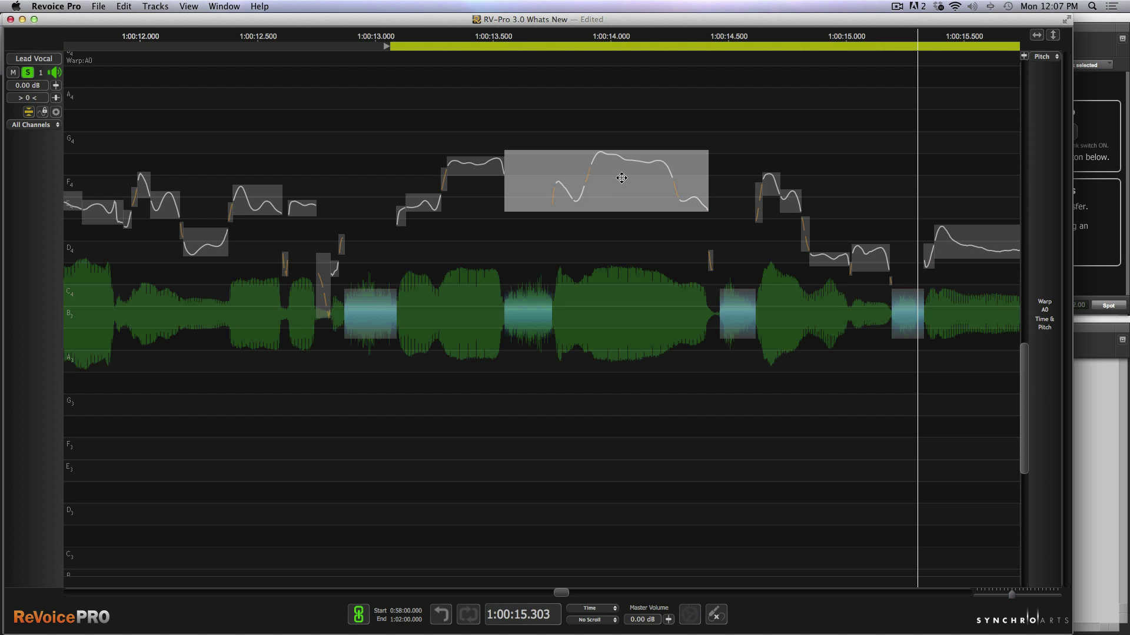
right_click(622, 180)
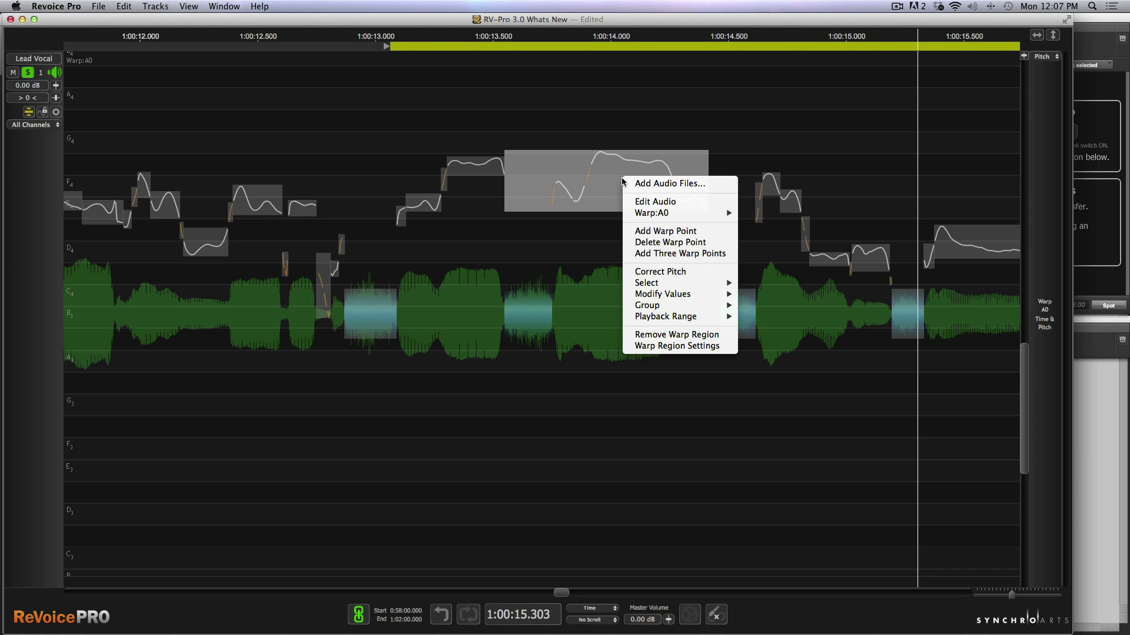
mouse_move(650, 298)
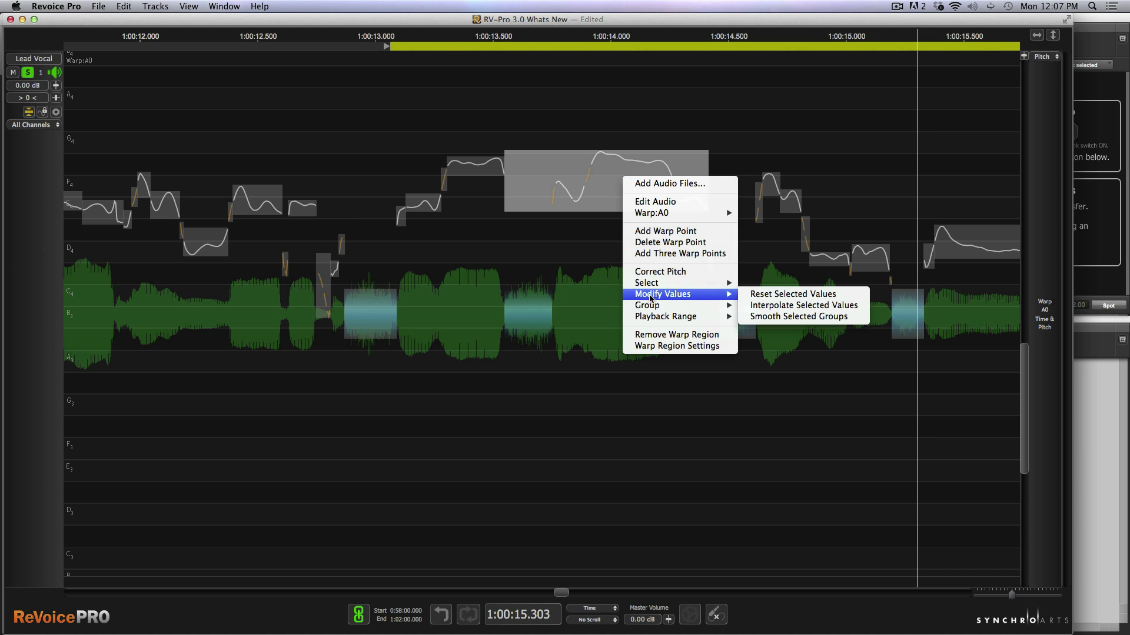
click(808, 317)
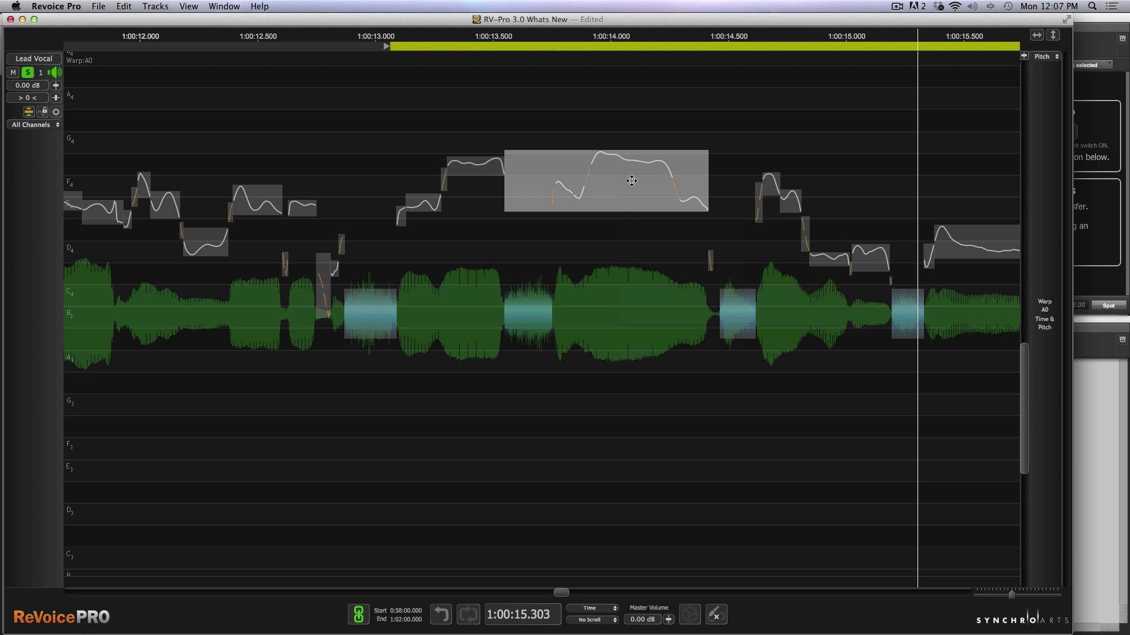
Audition the smoothed pitch groups, lower the selection slightly and audition it again.
scroll(631, 181, down, 2)
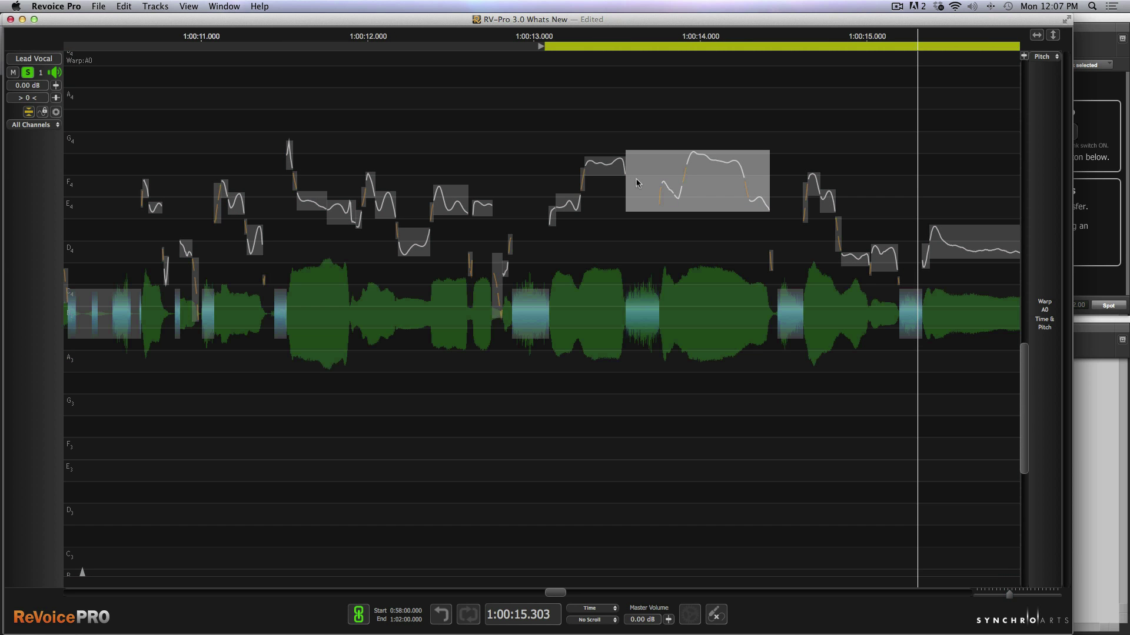
key(space)
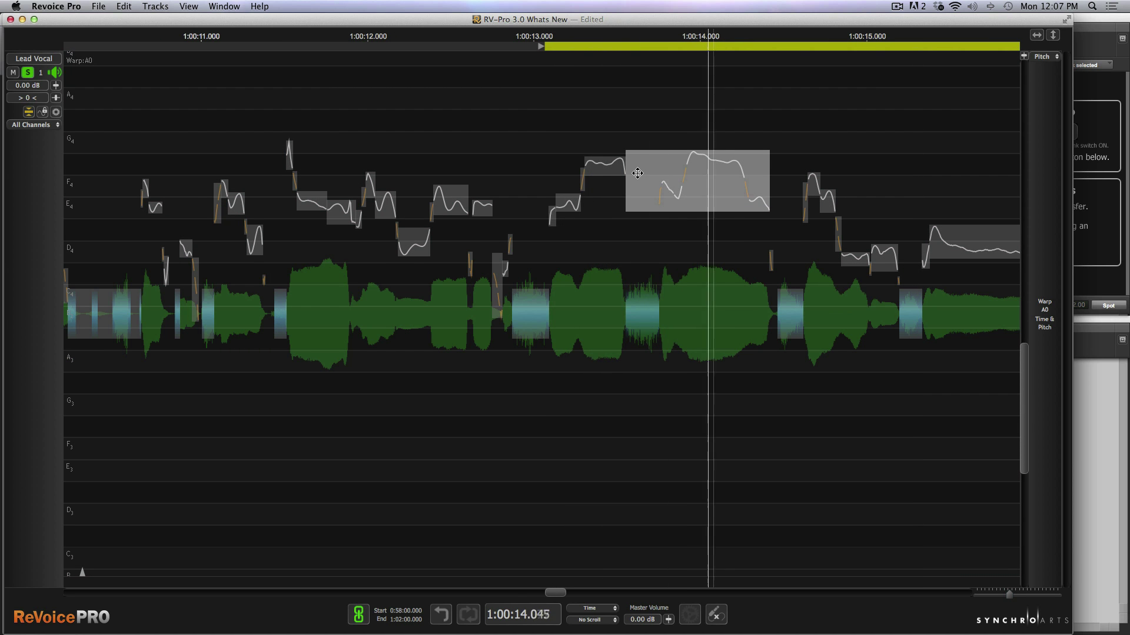
drag(691, 171, 708, 184)
key(space)
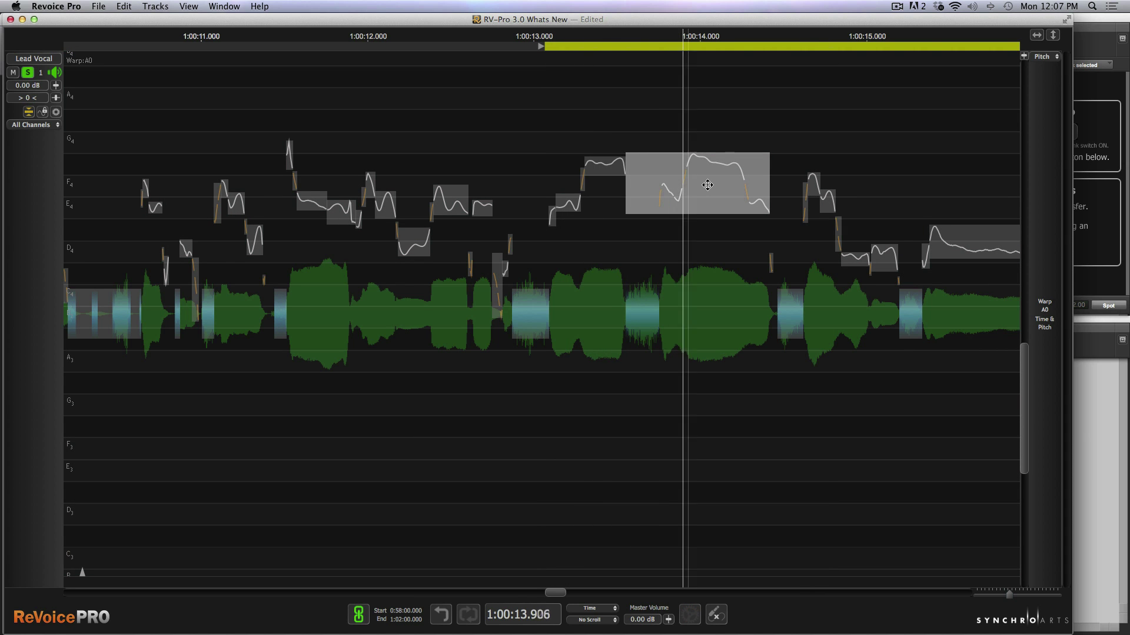
Stop auditioning the shifted phrase and remove the playback range.
key(space)
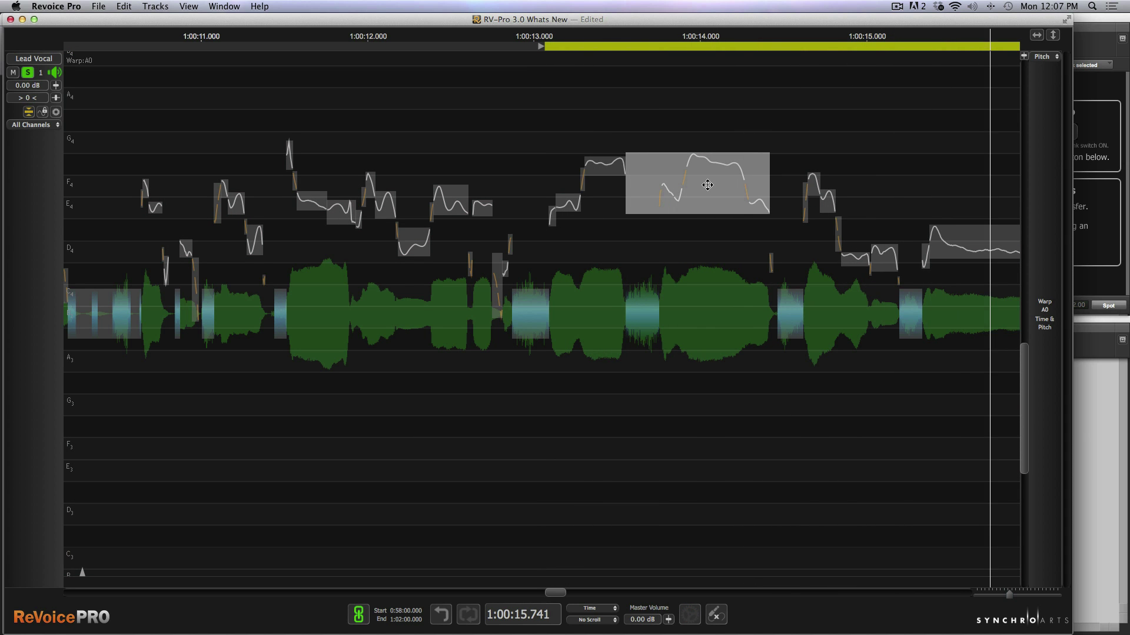
key(super+Left)
key(super+Left)
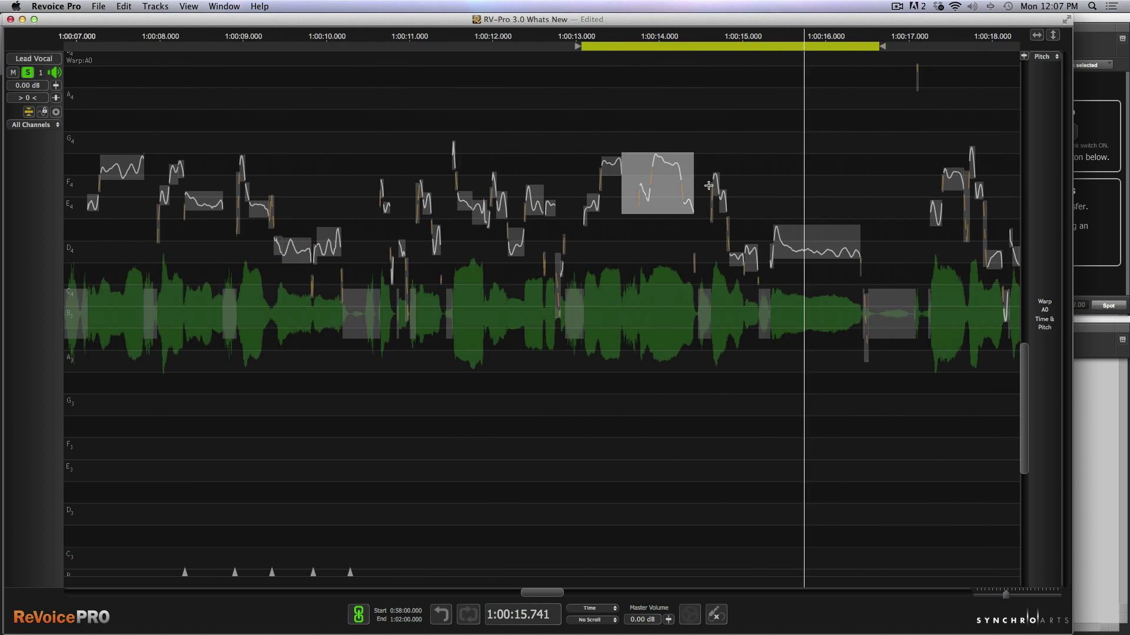
scroll(709, 185, right, 3)
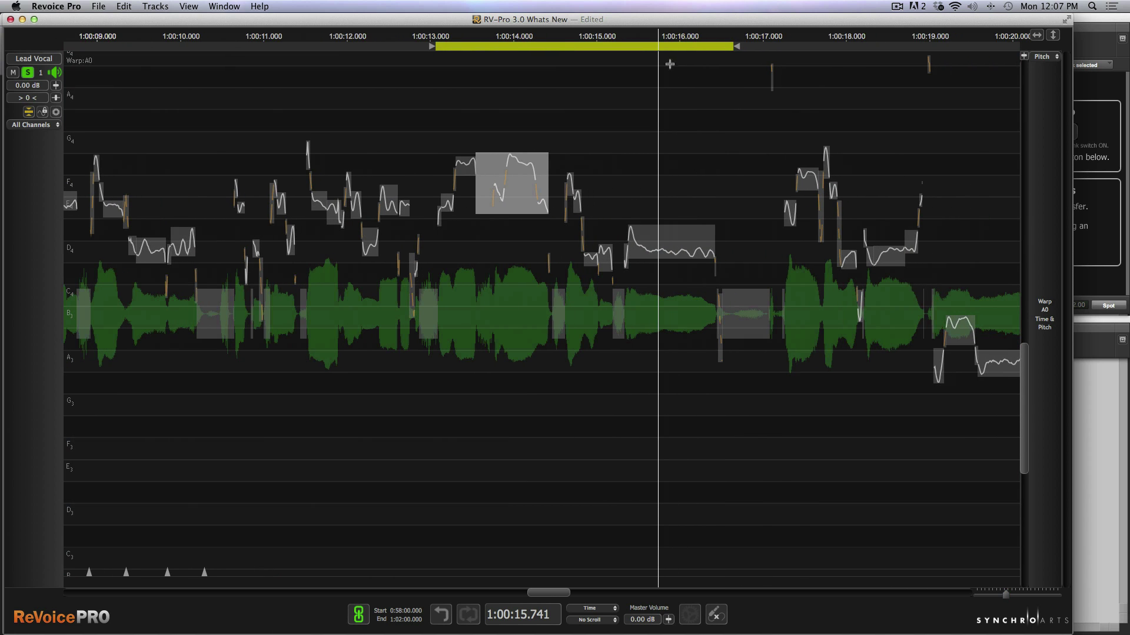
right_click(671, 47)
click(678, 53)
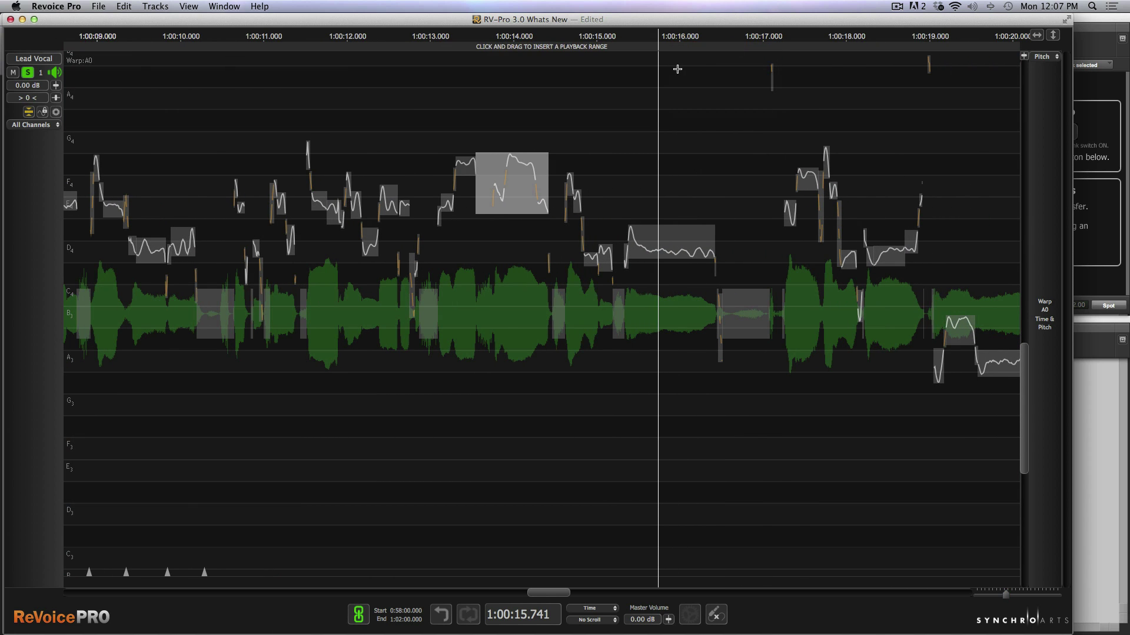
Audition the long held note from about 1:00:15.2 to 1:00:16.5, select it and tilt its pitch slightly upward toward the end.
key(space)
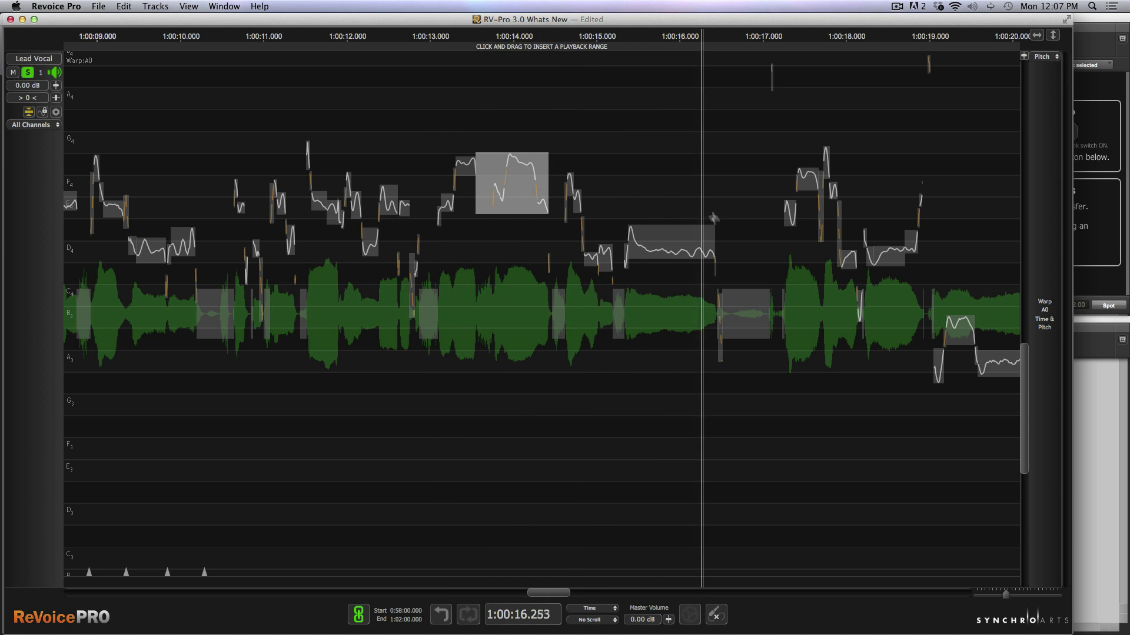
key(space)
drag(612, 199, 719, 283)
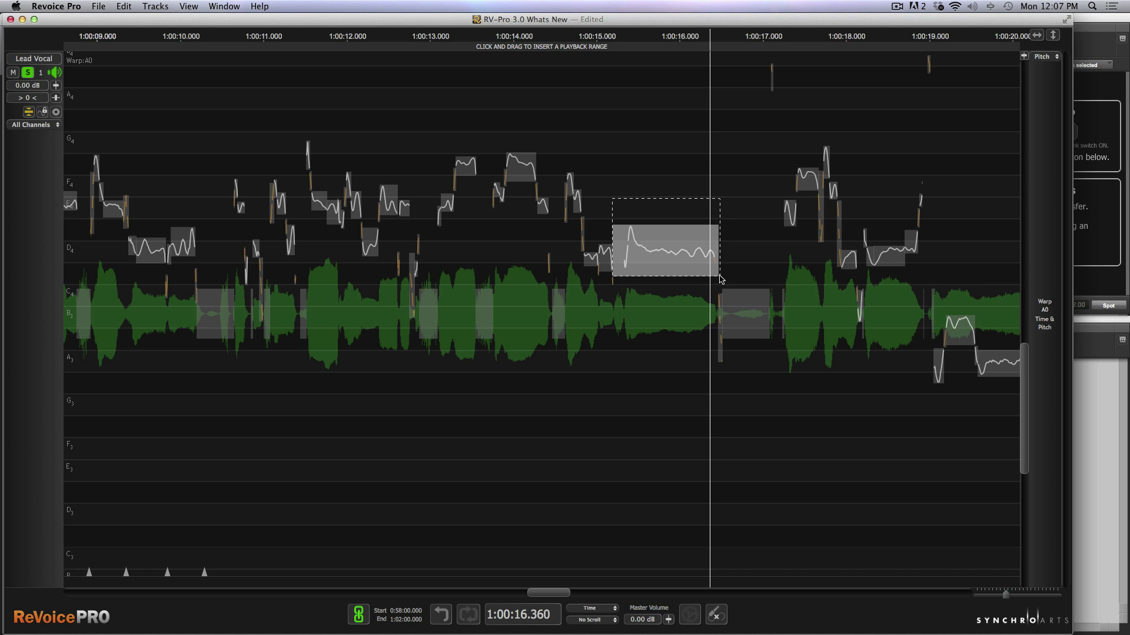
key(alt)
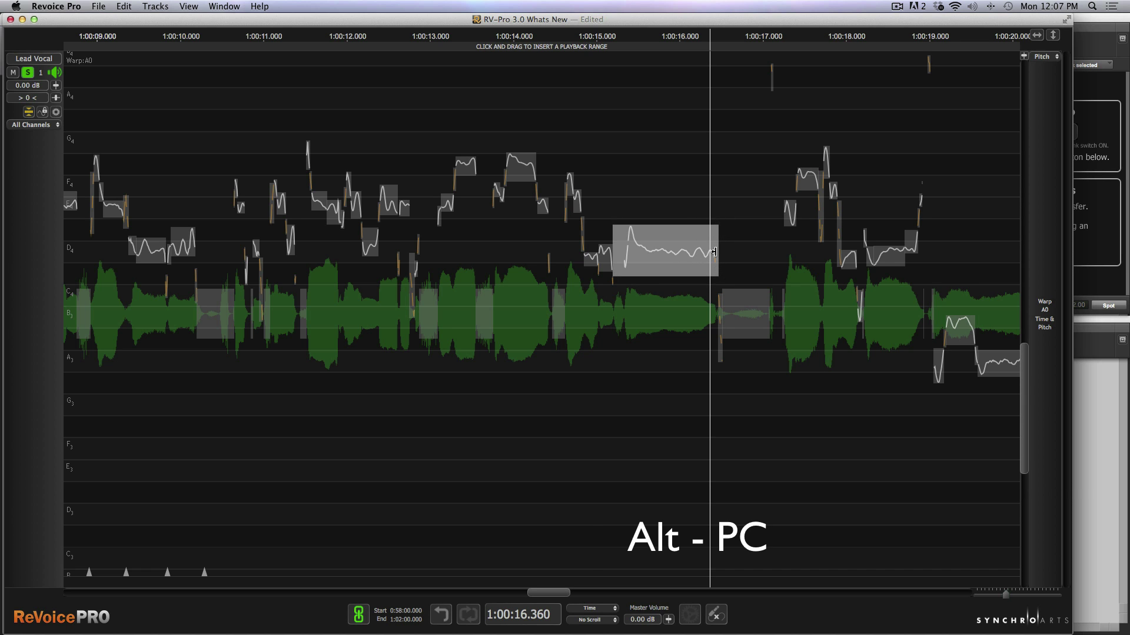
drag(714, 252, 712, 246)
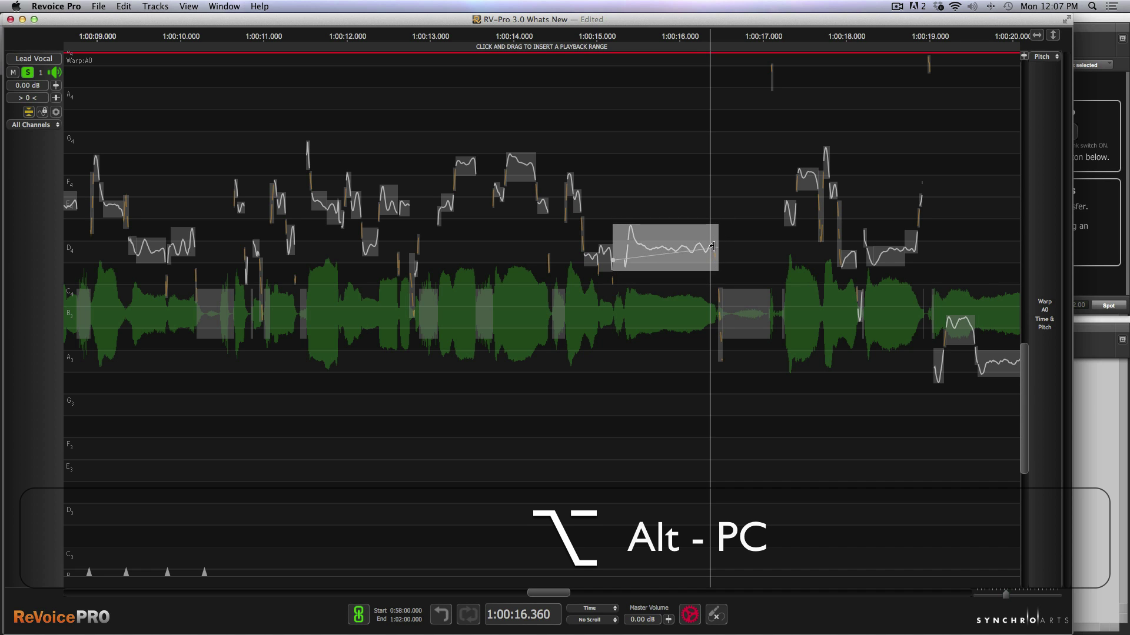
Audition the tilted note, lower its pitch slightly and audition it again from about 1:00:14.5.
click(556, 36)
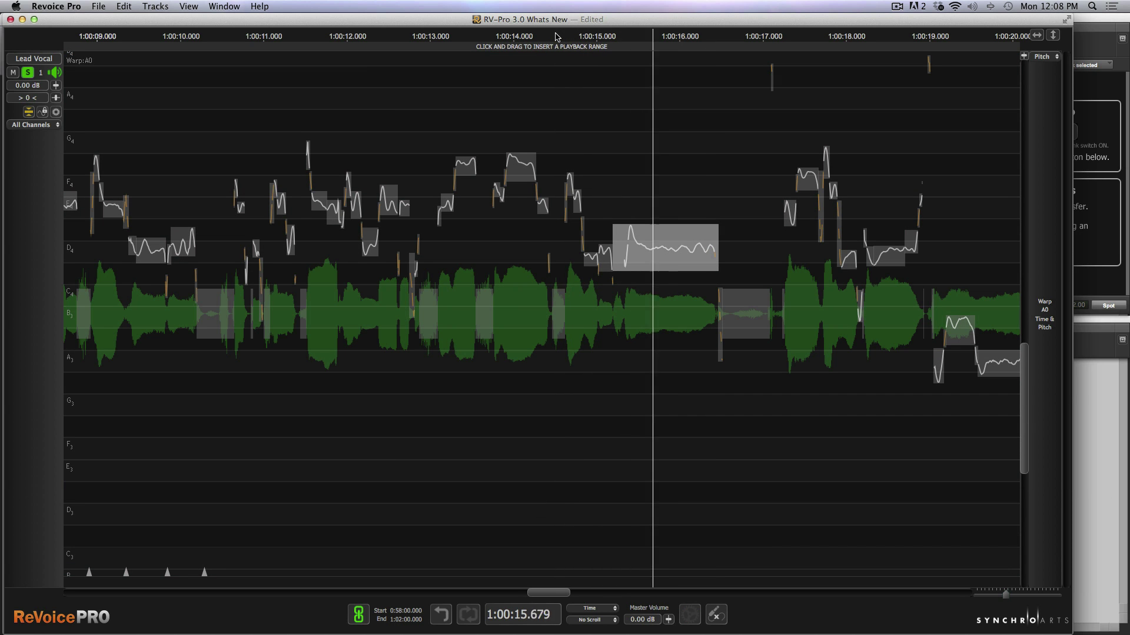
drag(671, 250, 671, 251)
click(651, 196)
click(556, 38)
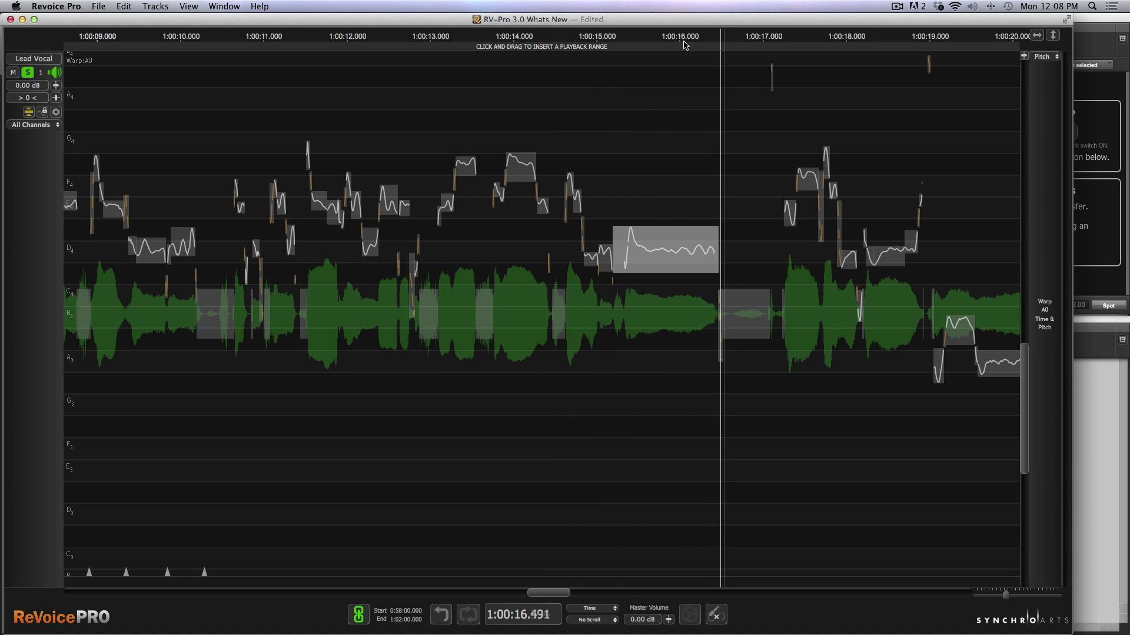
key(space)
key(space)
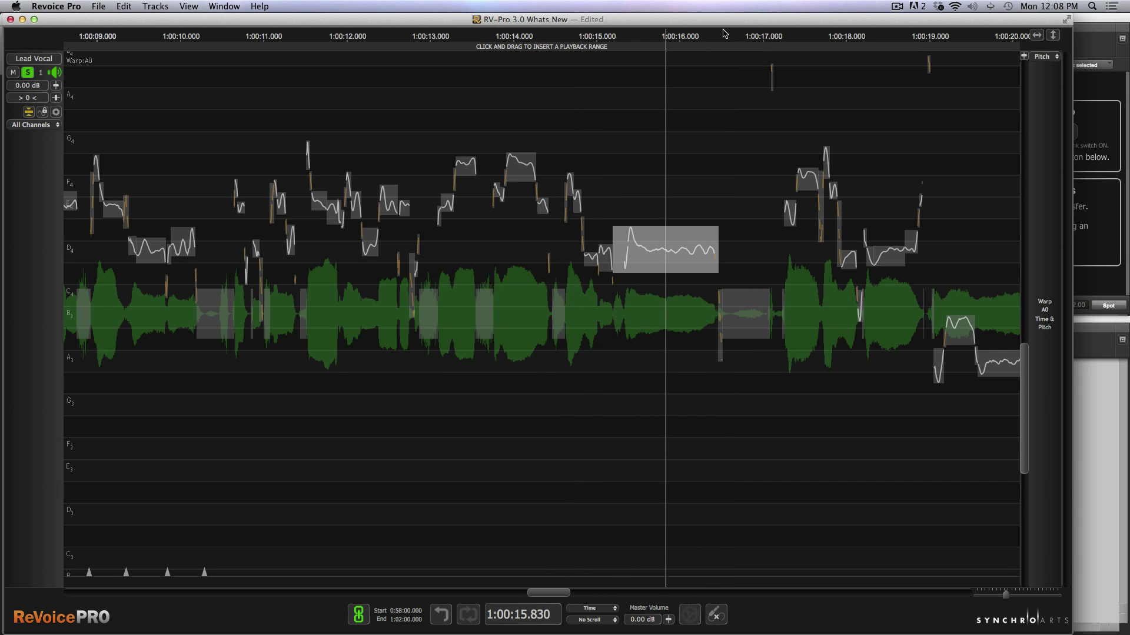
Correct the pitch of the wavering note from about 1:00:23.7 to 1:00:24.1 and audition the correction.
scroll(765, 166, right, 5)
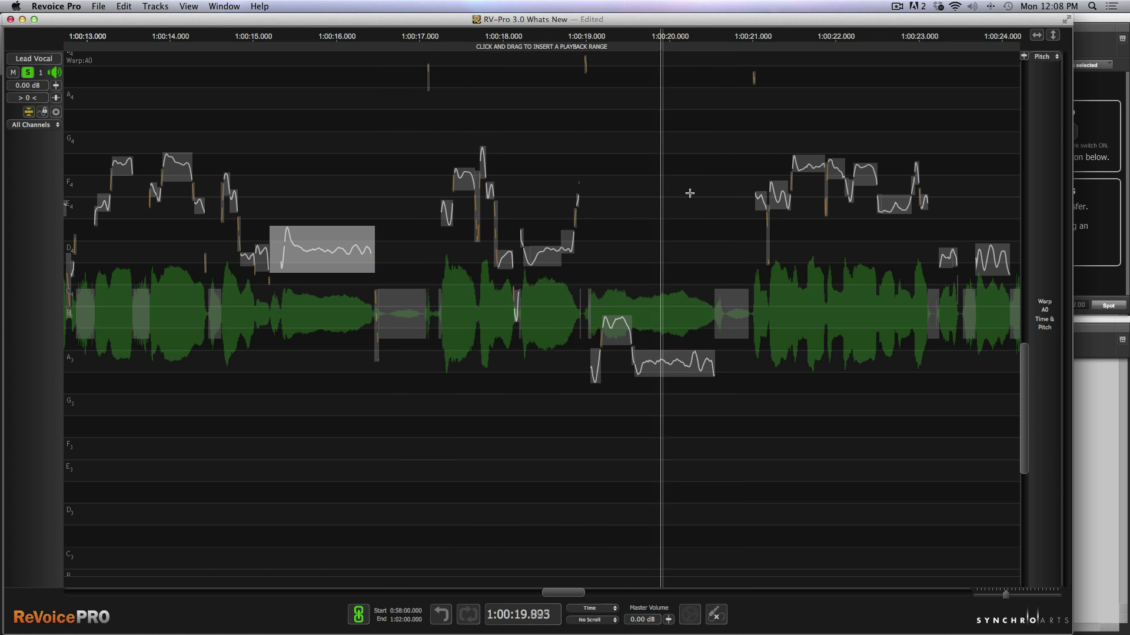
scroll(689, 193, right, 3)
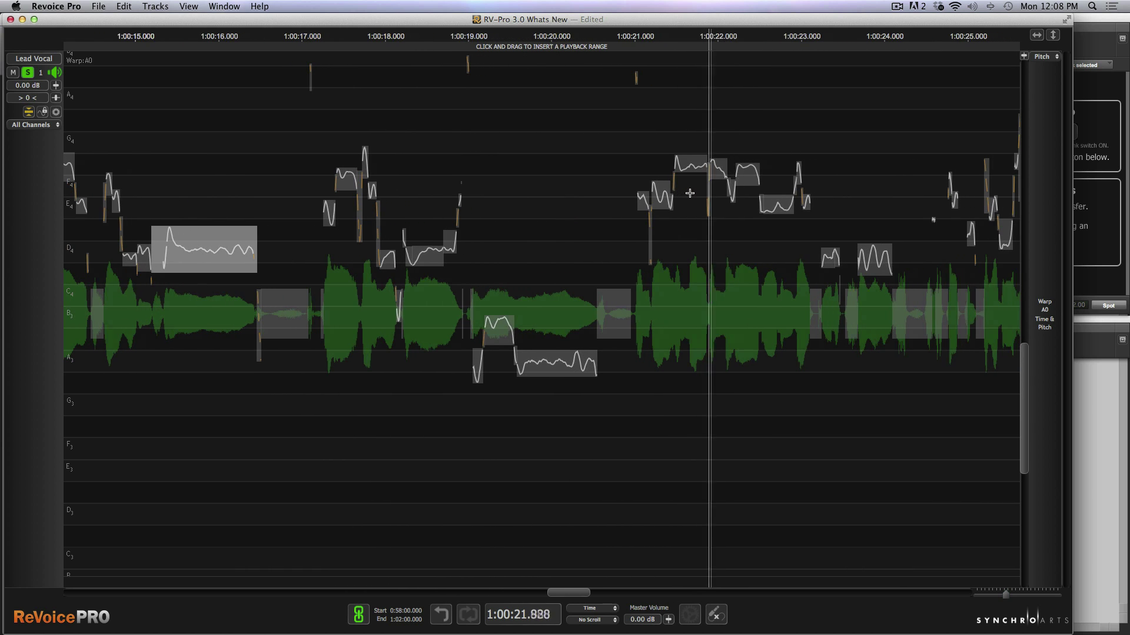
scroll(689, 193, right, 2)
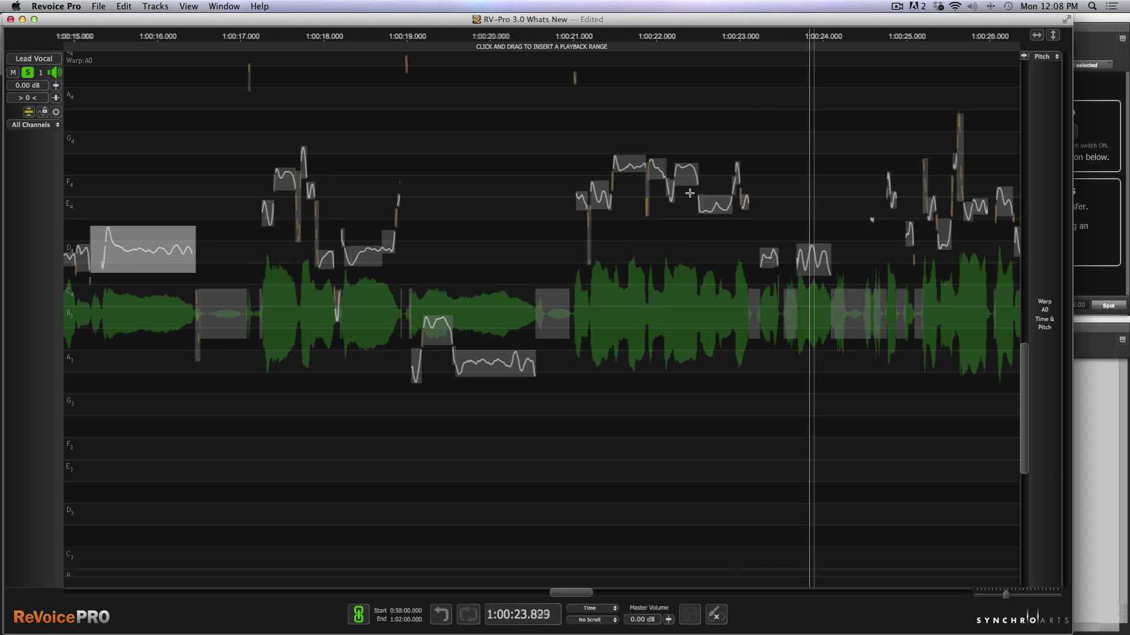
scroll(694, 194, right, 2)
click(790, 36)
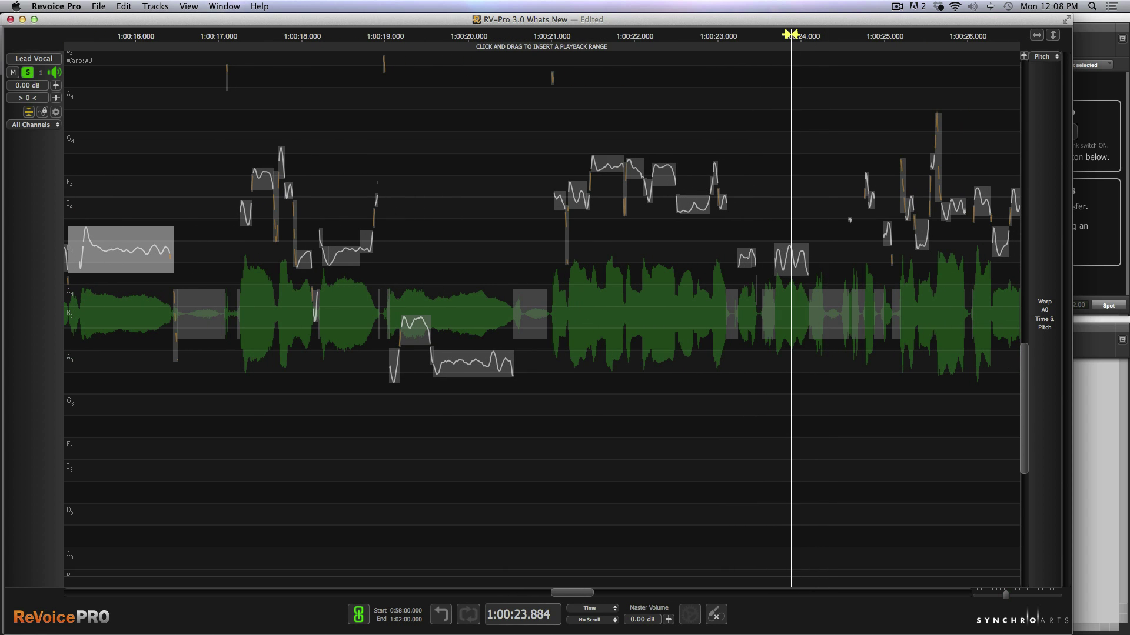
scroll(791, 177, up, 5)
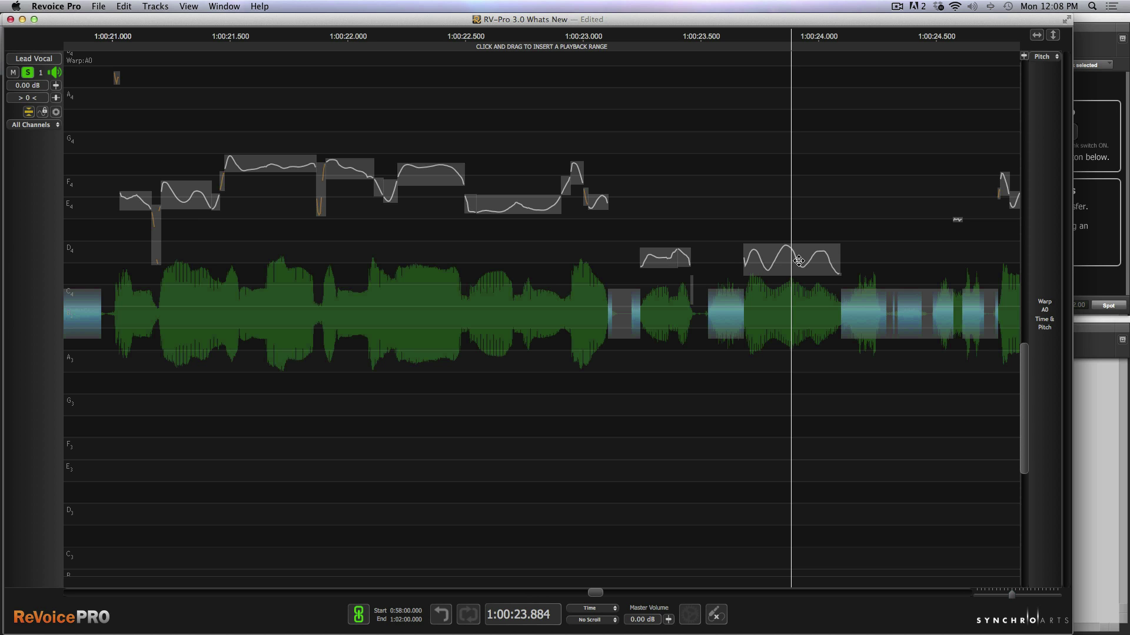
right_click(799, 260)
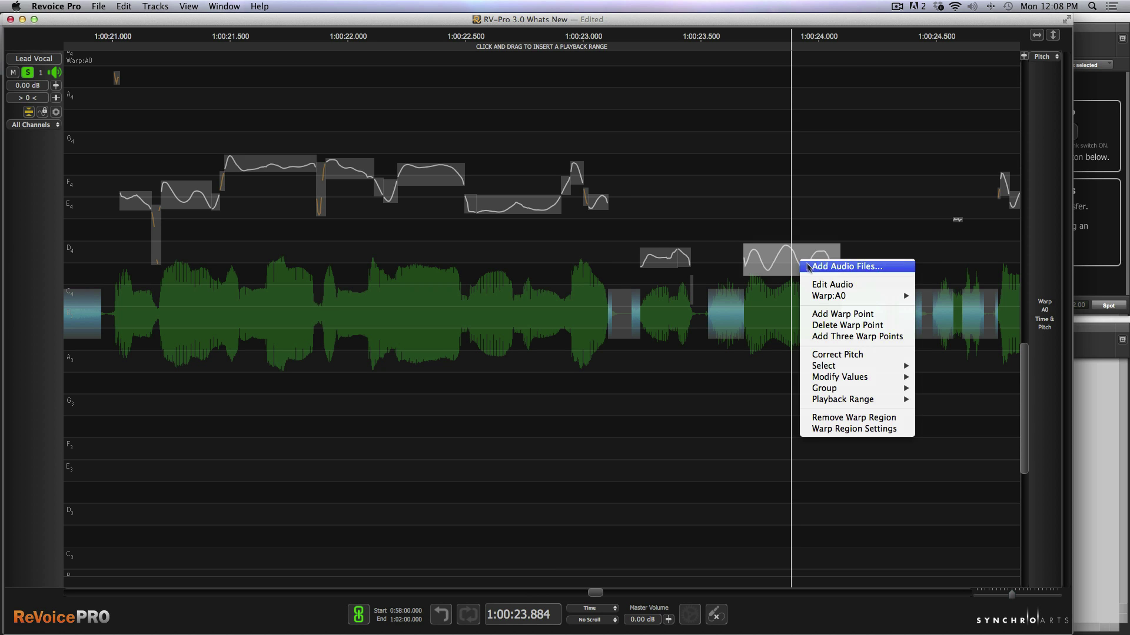
click(826, 354)
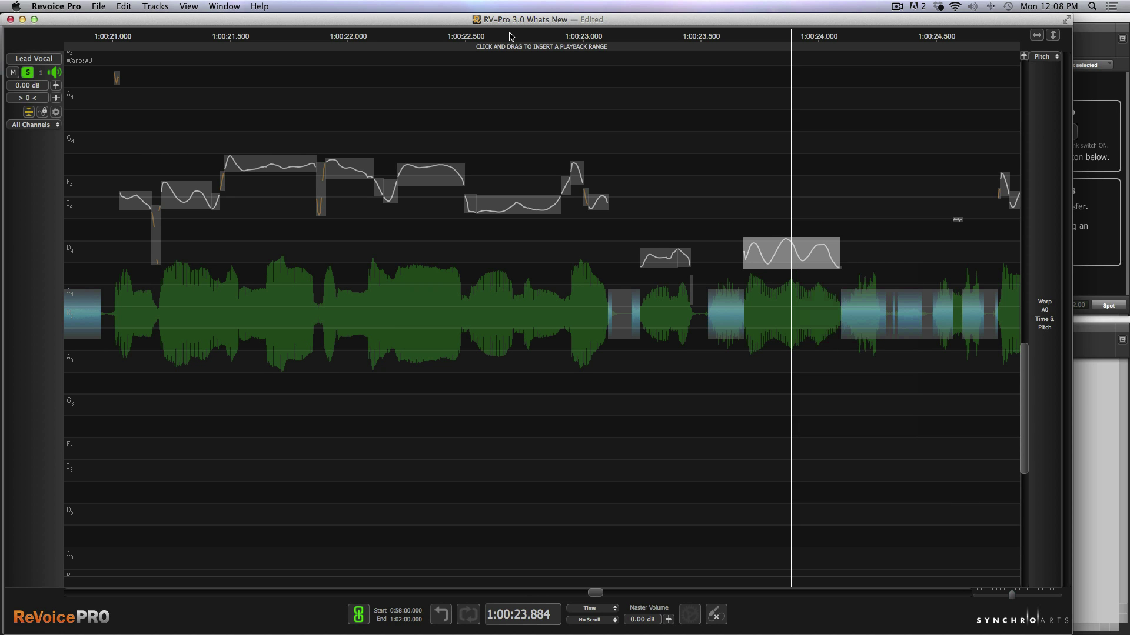
click(560, 36)
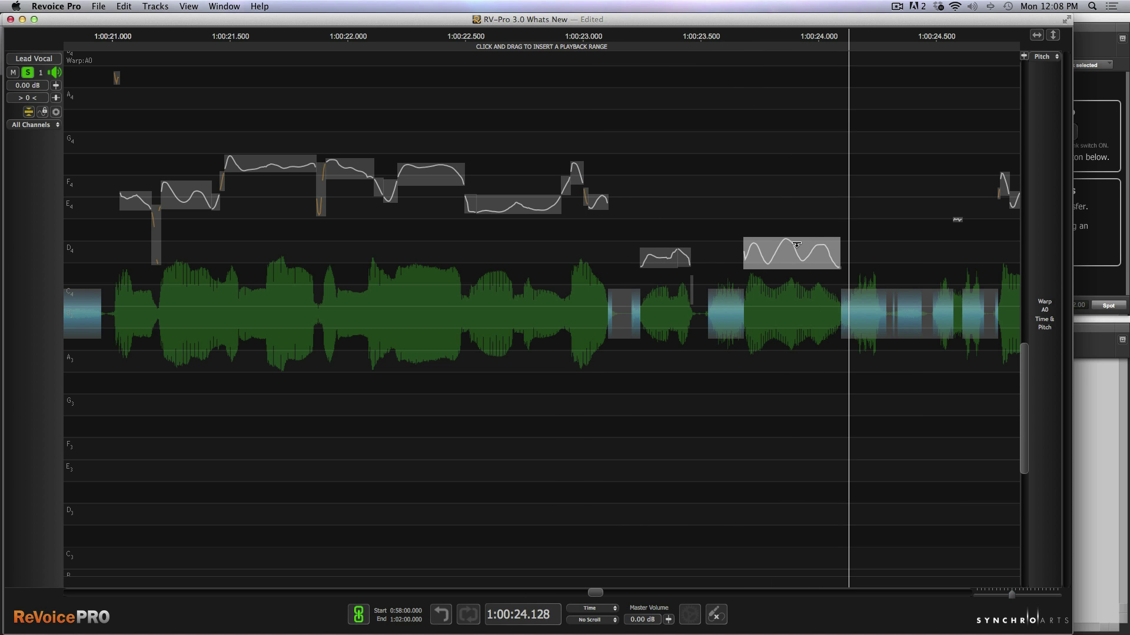
Reduce the pitch variation of the wavering note near 1:00:23.9, apply Correct Pitch again and audition it.
drag(797, 244, 795, 262)
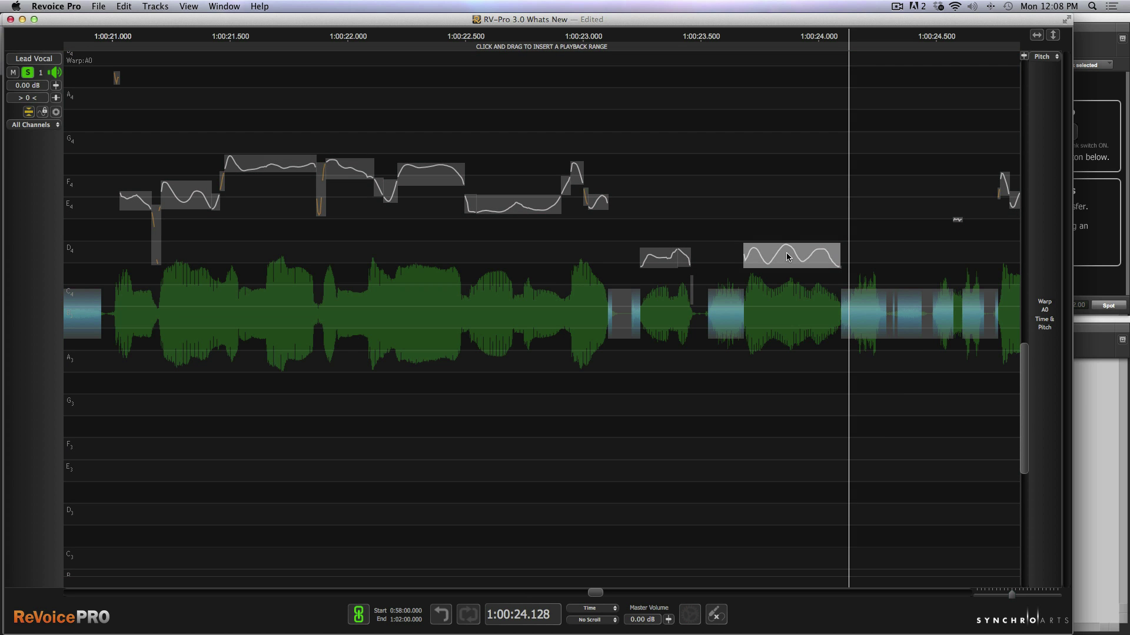
right_click(787, 256)
click(852, 348)
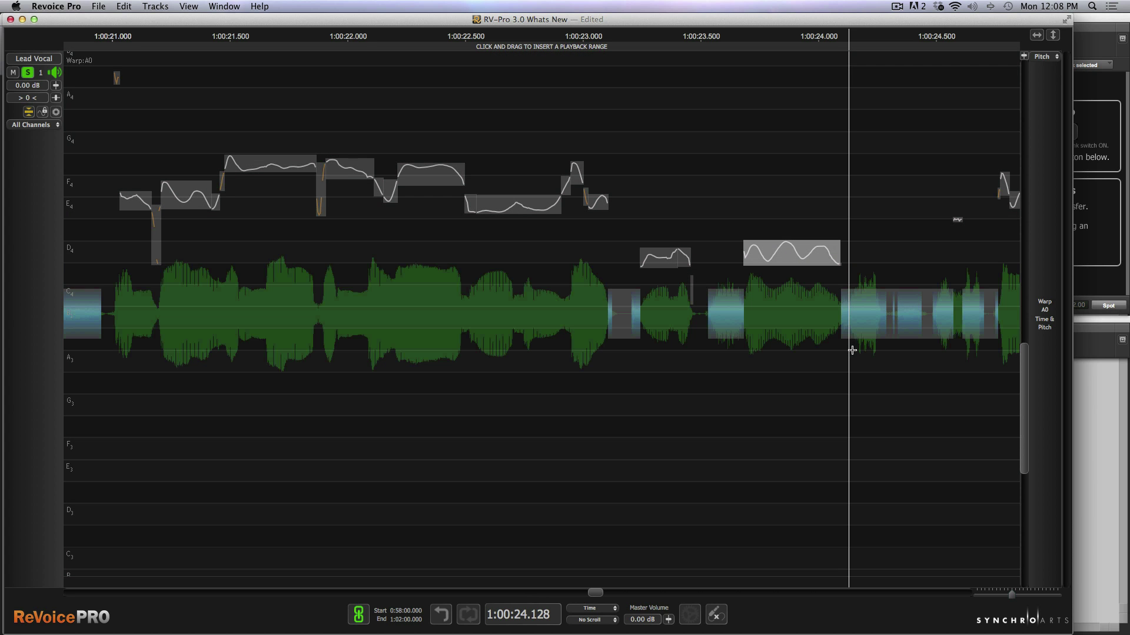
click(546, 33)
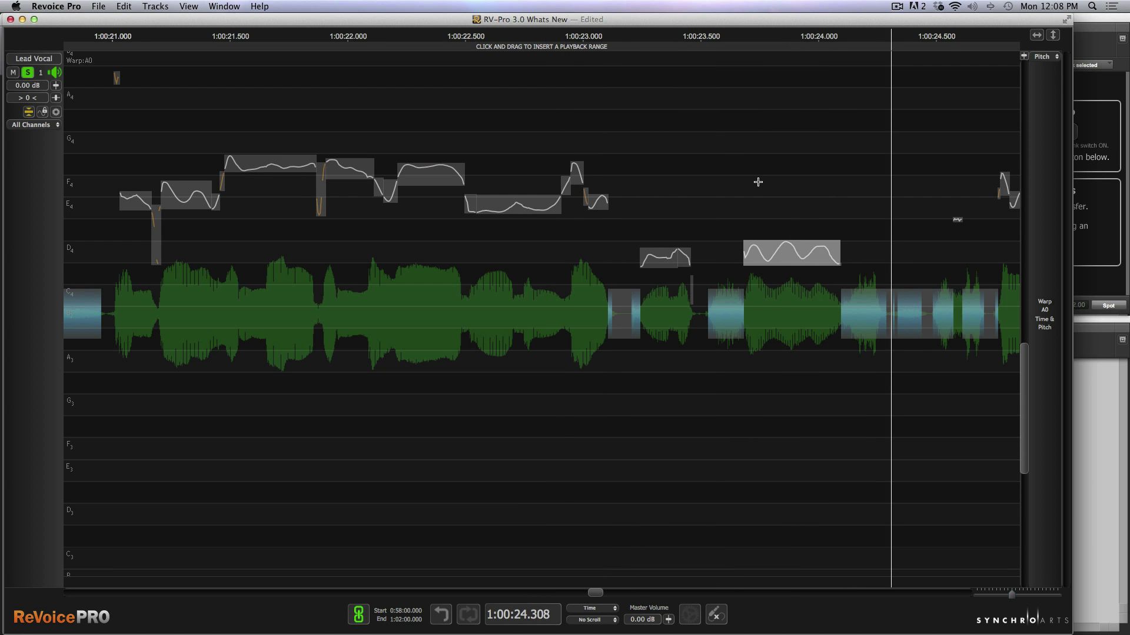
Audition the rest of the lead vocal to its end and collapse the enlarged Lead Vocal track.
scroll(758, 182, down, 4)
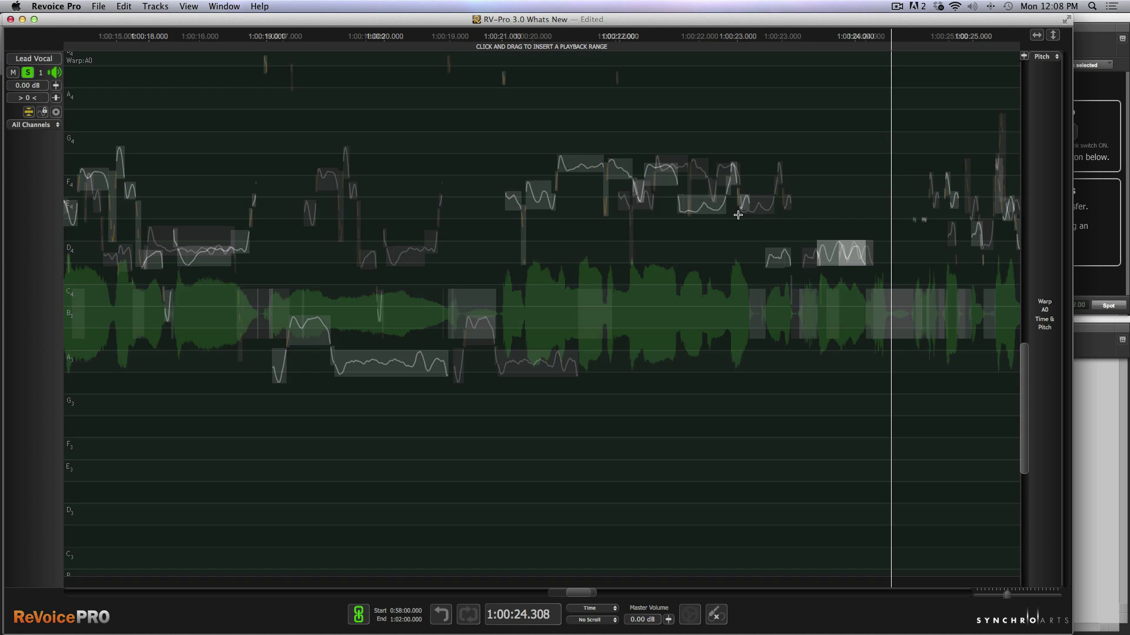
scroll(738, 214, right, 3)
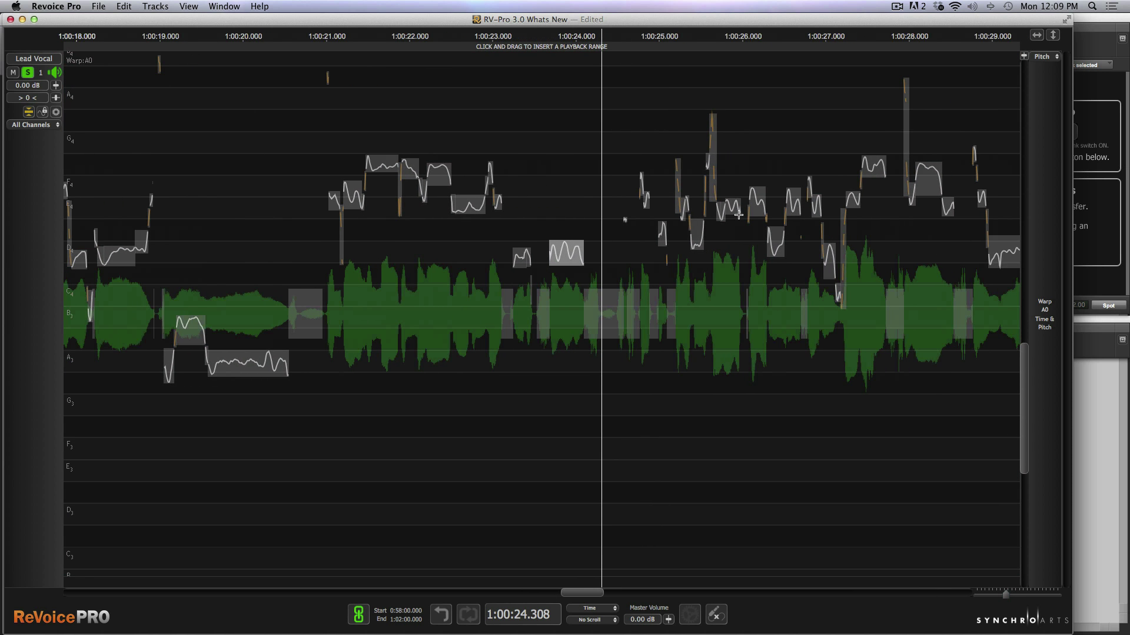
key(space)
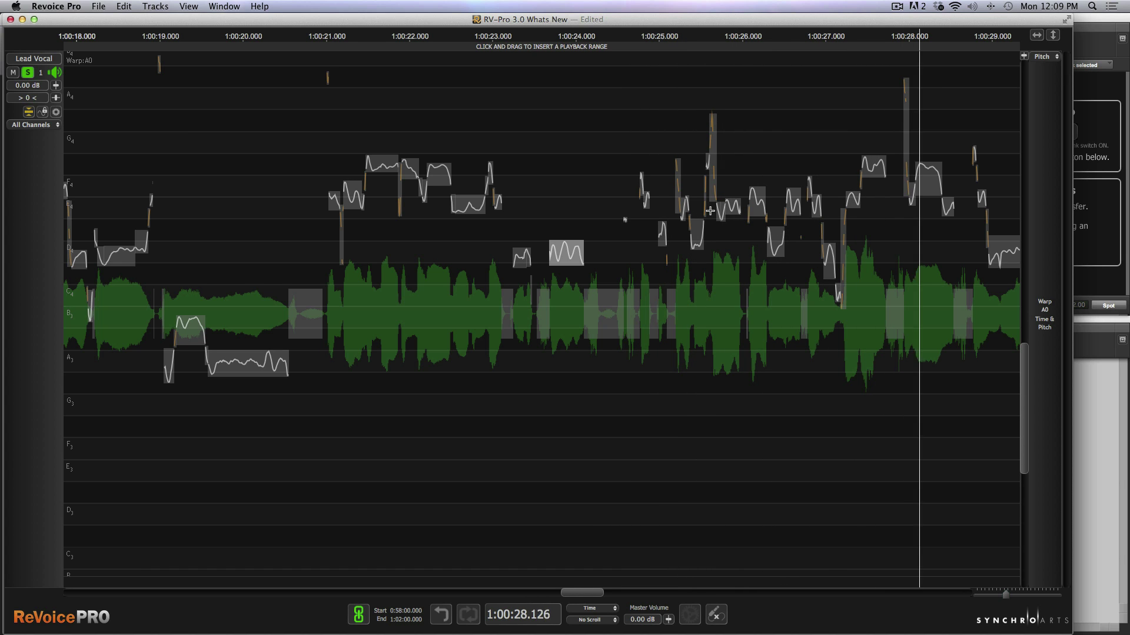
scroll(711, 210, right, 3)
scroll(711, 211, right, 3)
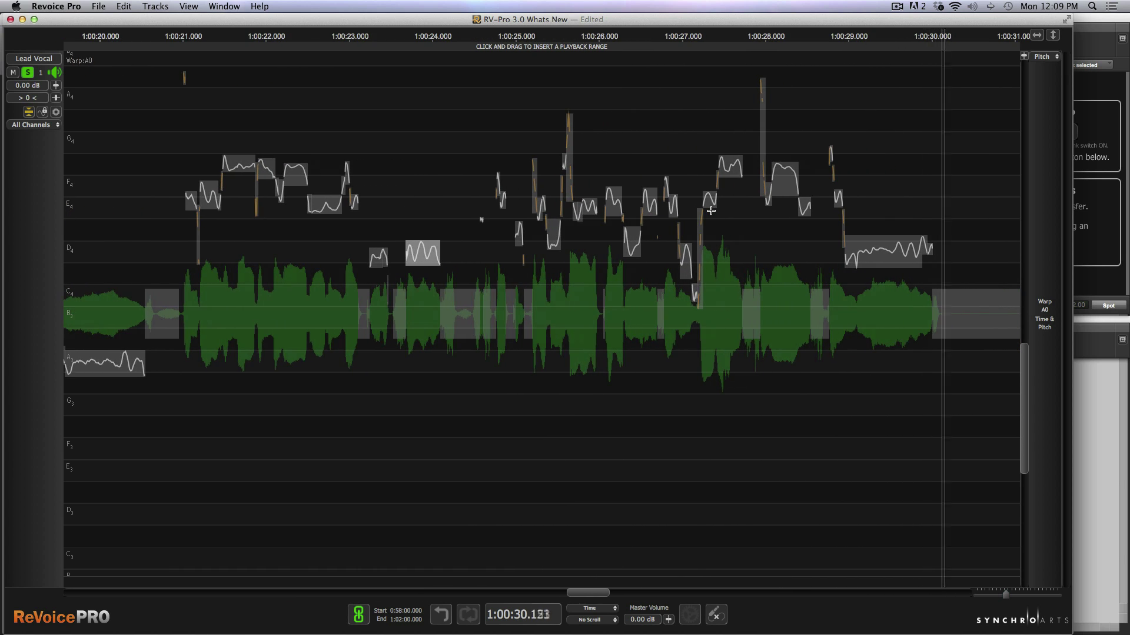
scroll(929, 249, right, 3)
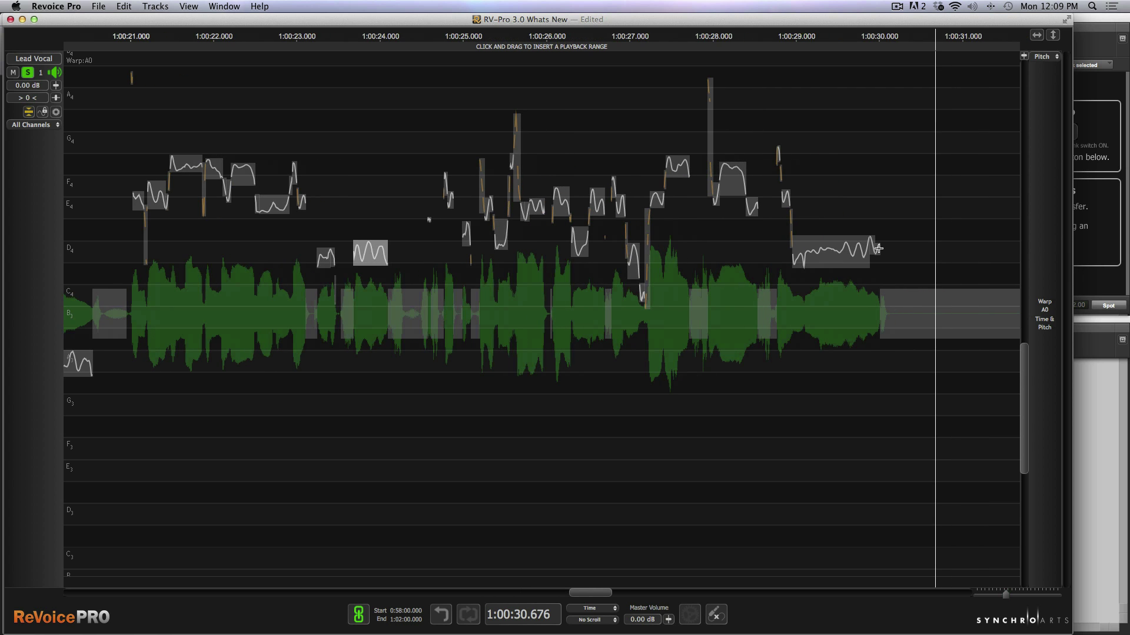
scroll(858, 228, down, 5)
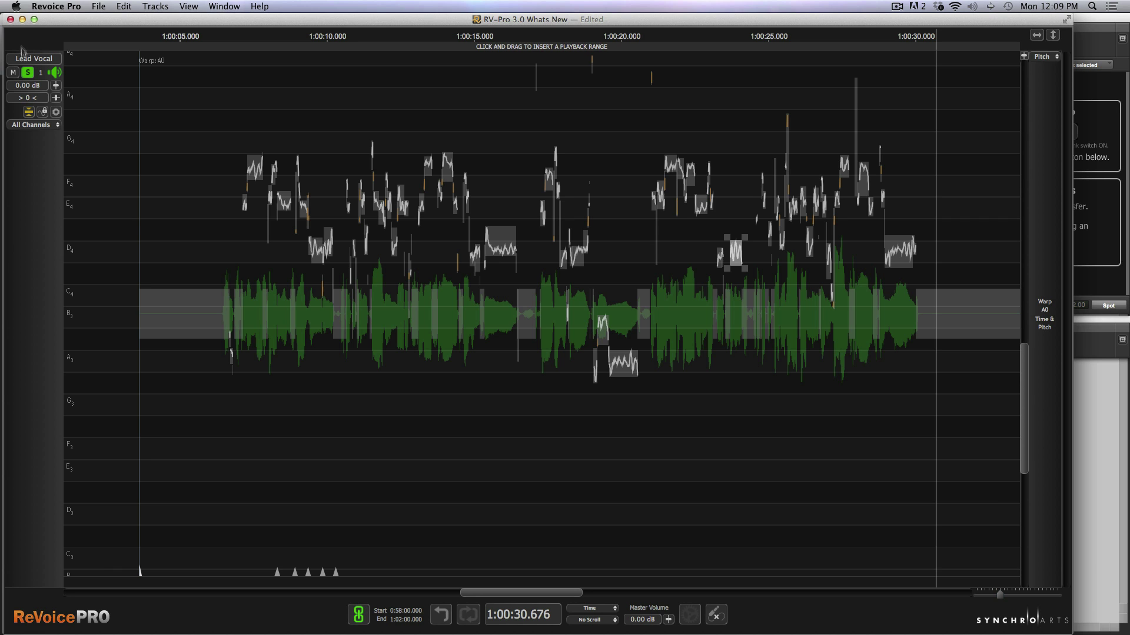
click(28, 112)
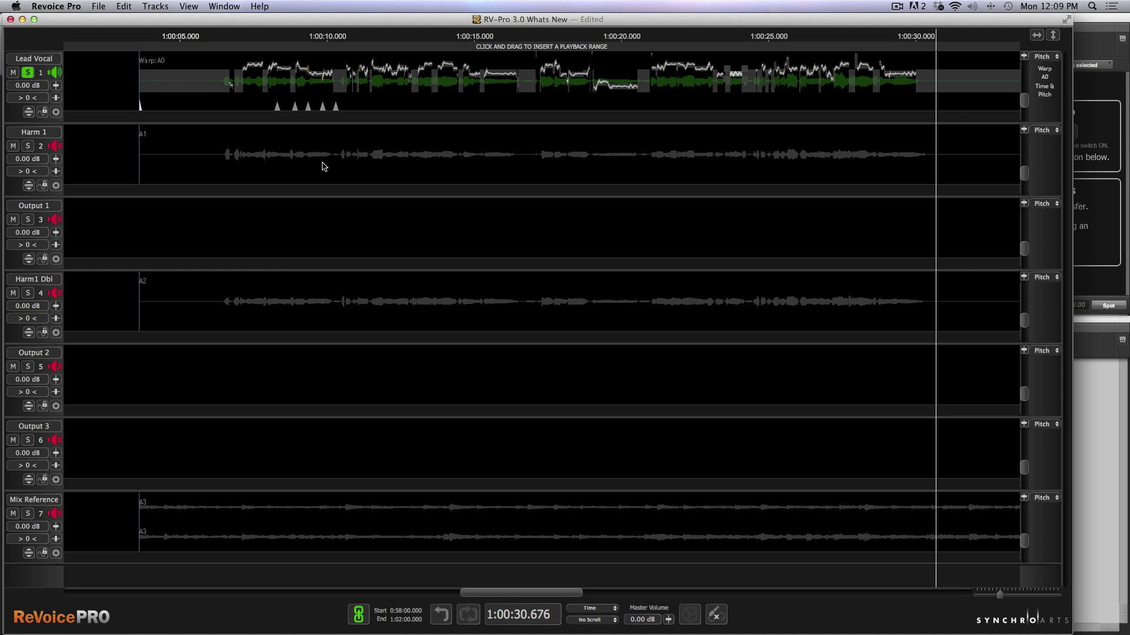
Solo the Harm 1 track alongside Lead Vocal and make its audio a warp region.
click(323, 164)
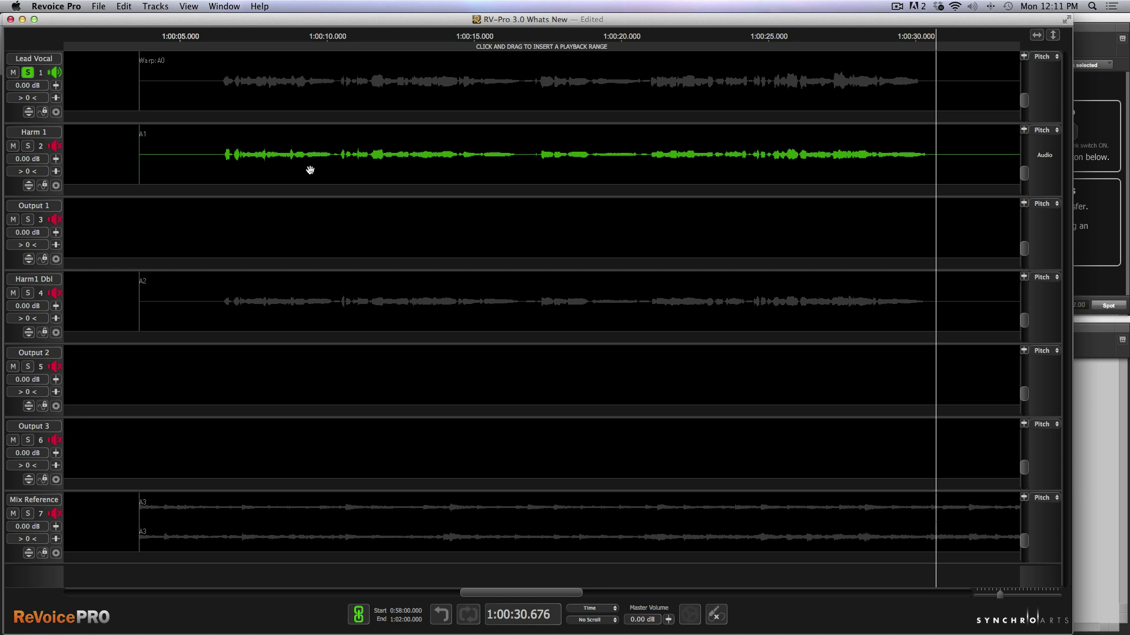
key(2)
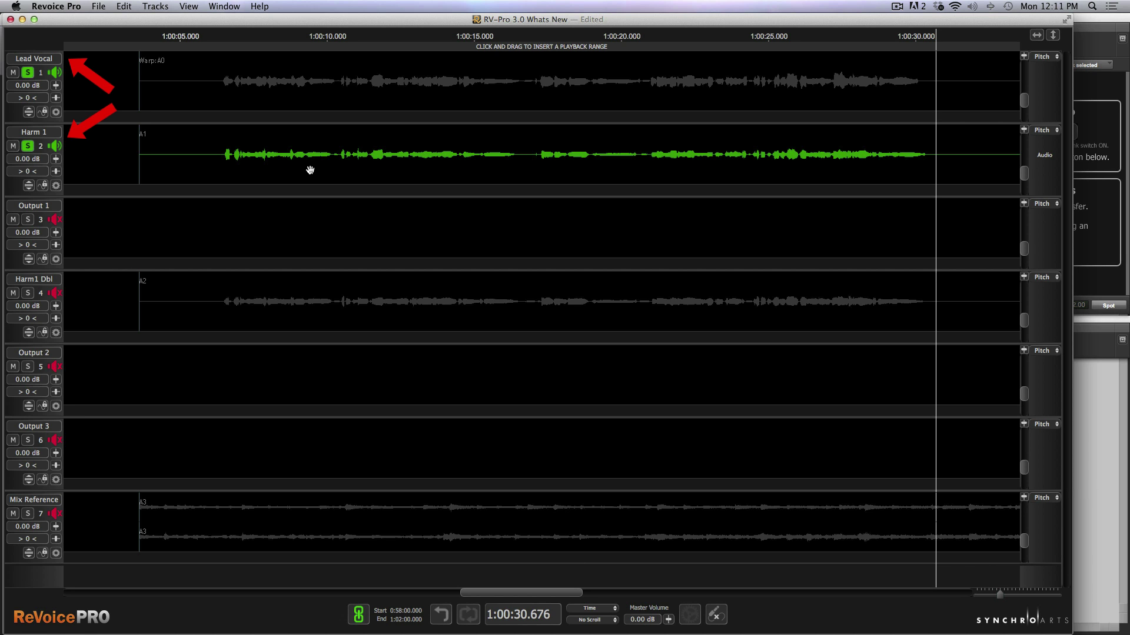
right_click(310, 170)
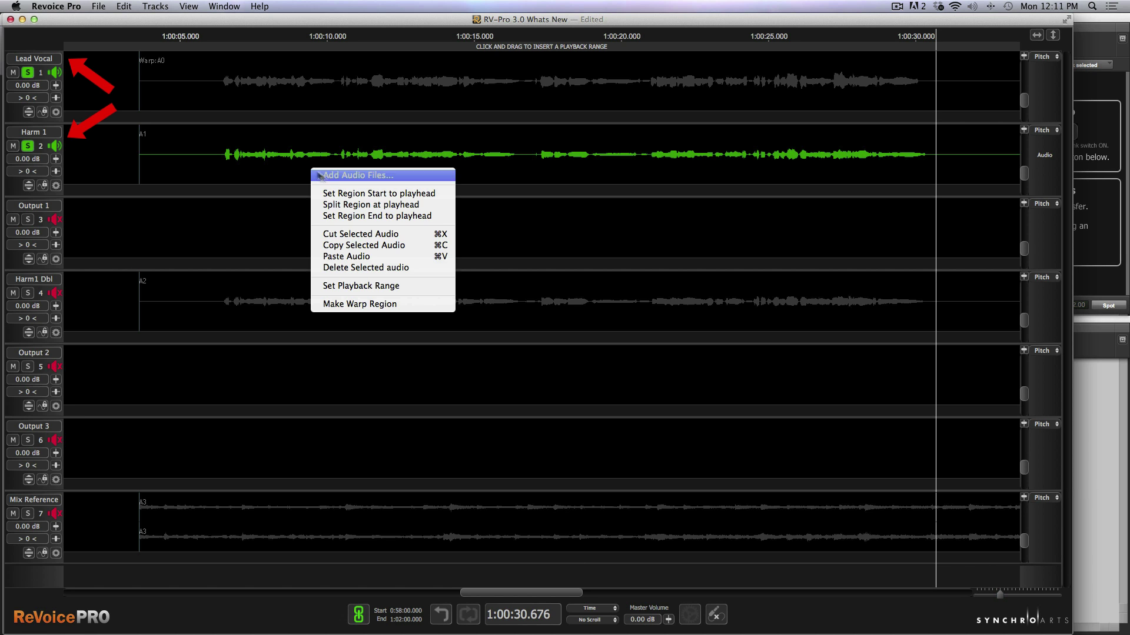
click(383, 305)
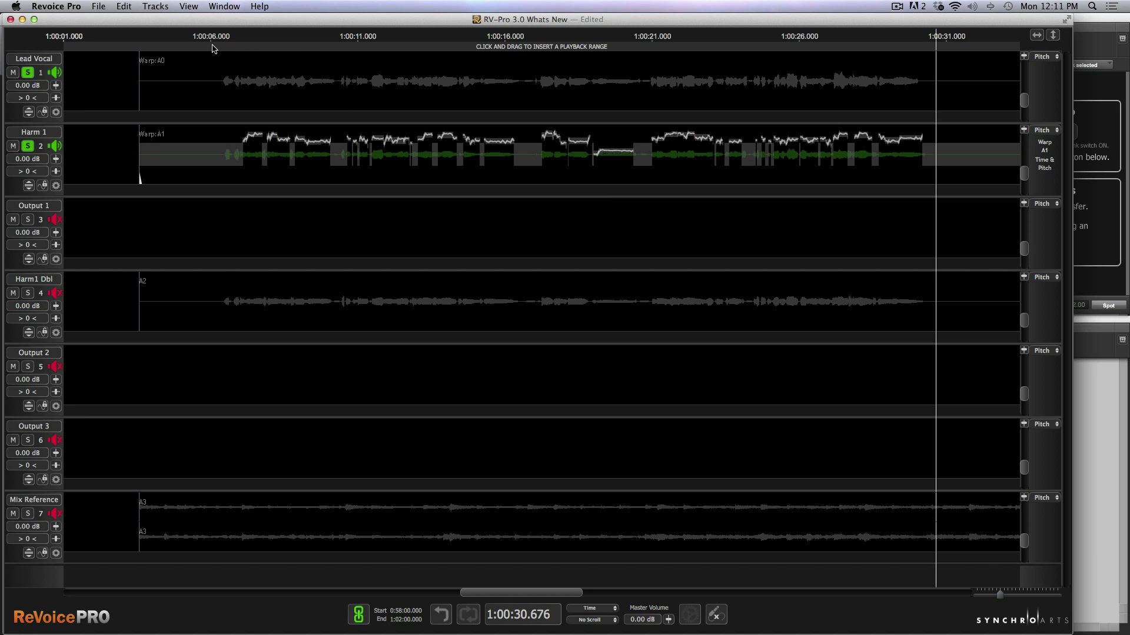
Audition both vocals over a playback range from about 1:00:06 to 1:00:12.6 and enlarge the Harm 1 track.
drag(213, 47, 404, 47)
key(space)
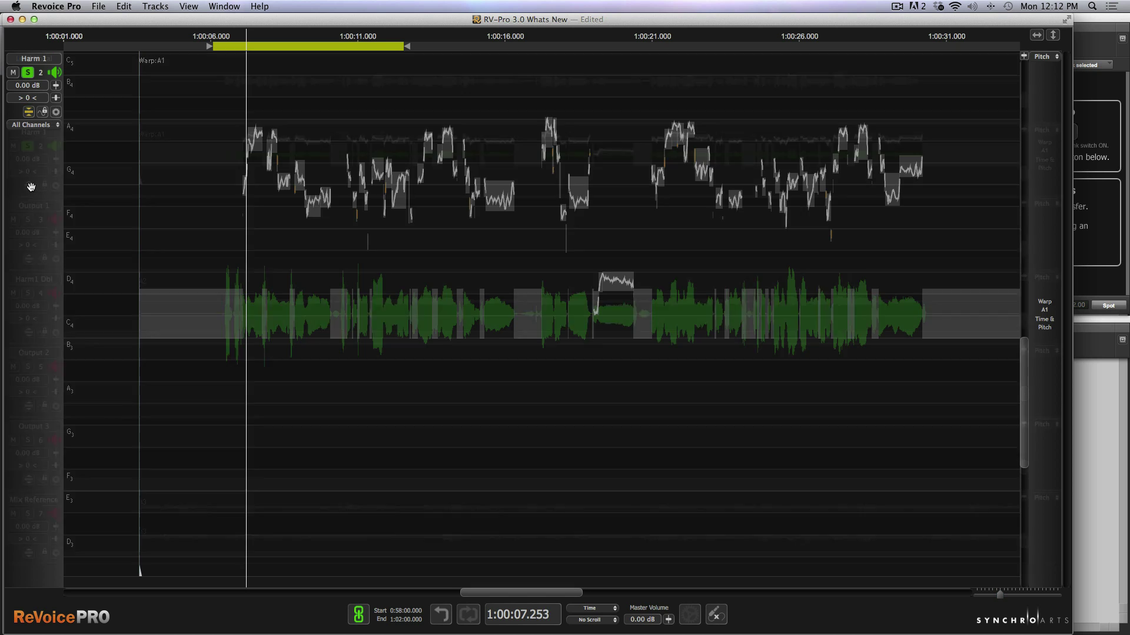
click(29, 186)
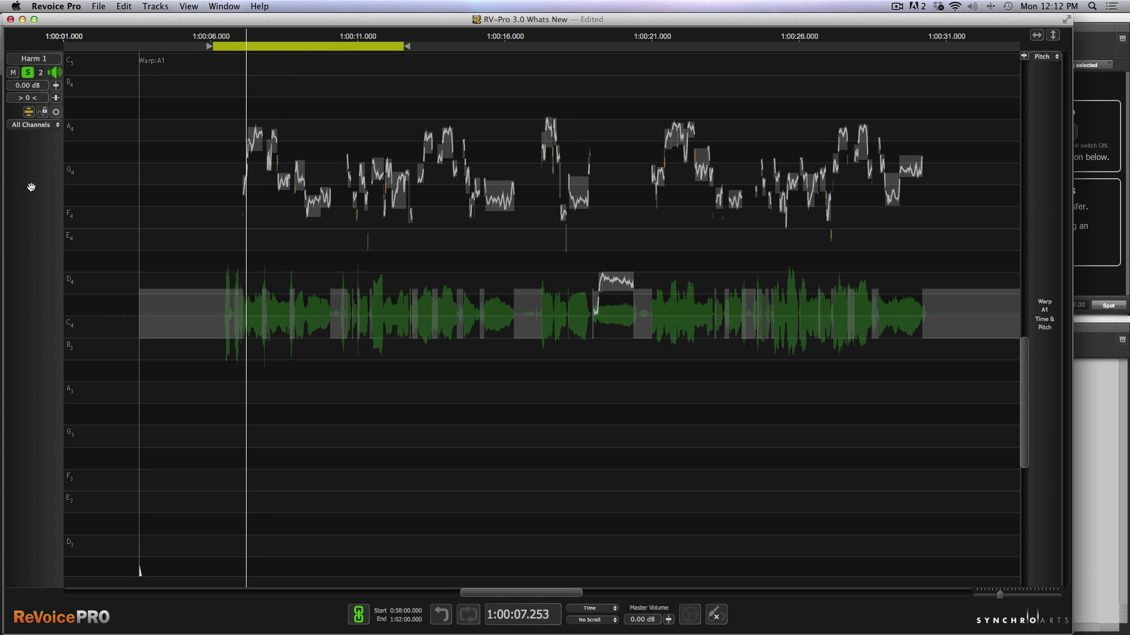
Select all notes in the Harm 1 warp region and apply Correct Pitch to them.
right_click(214, 130)
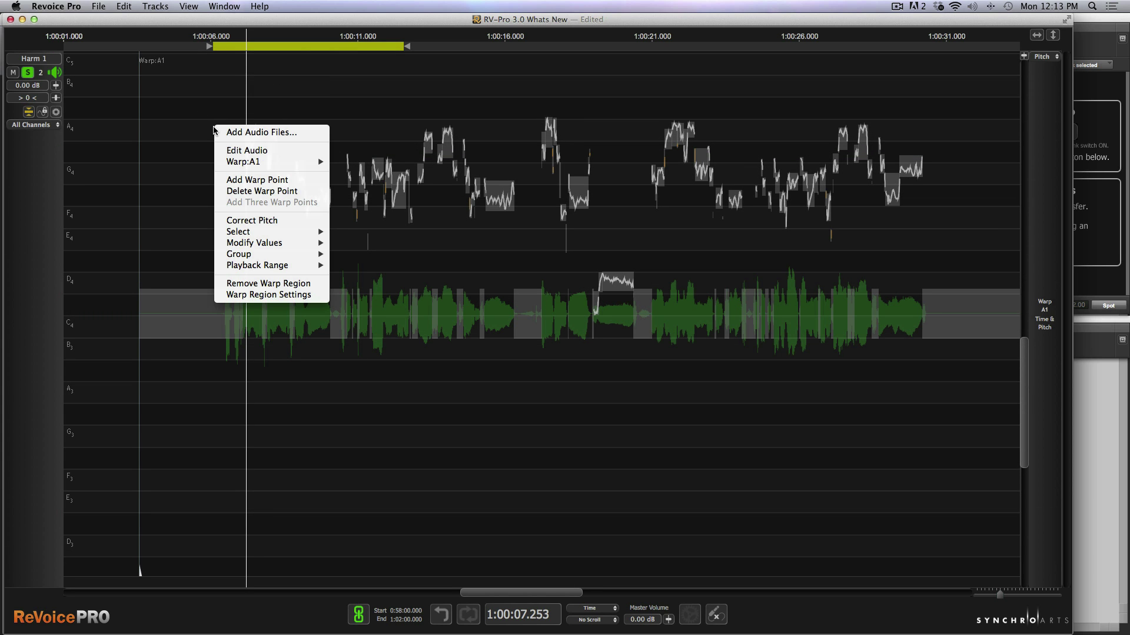
mouse_move(257, 234)
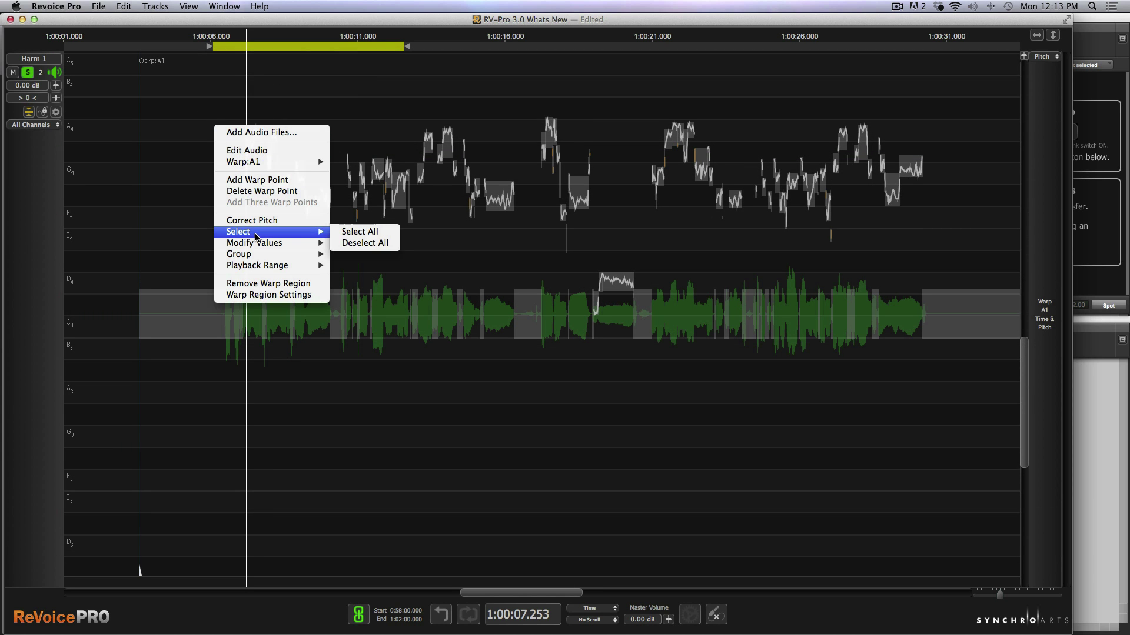
click(376, 235)
right_click(364, 213)
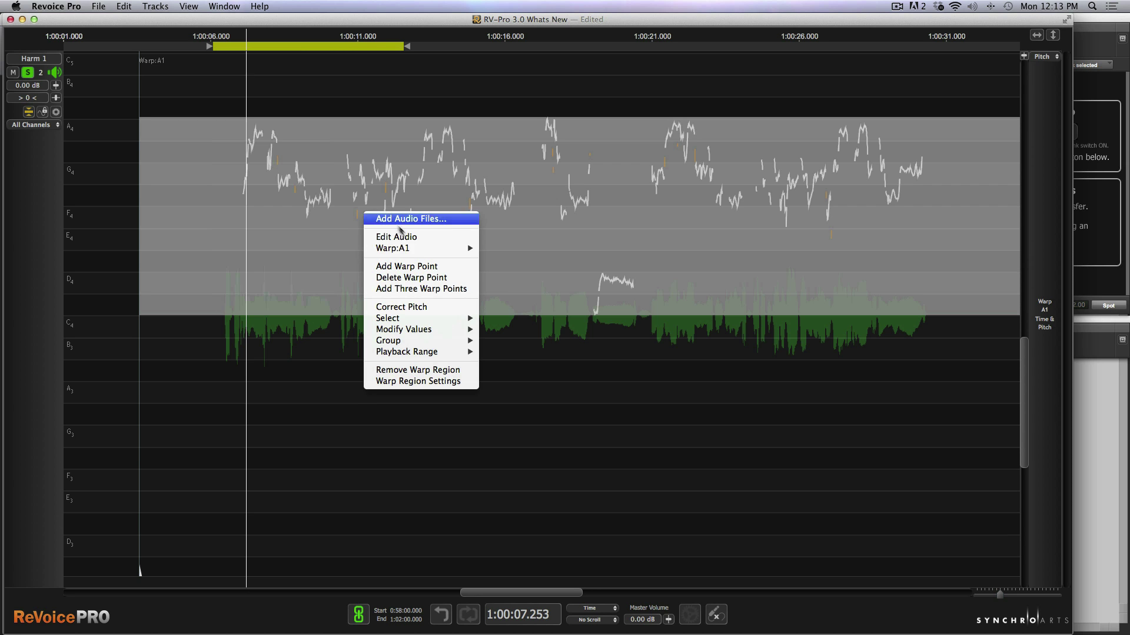
click(407, 309)
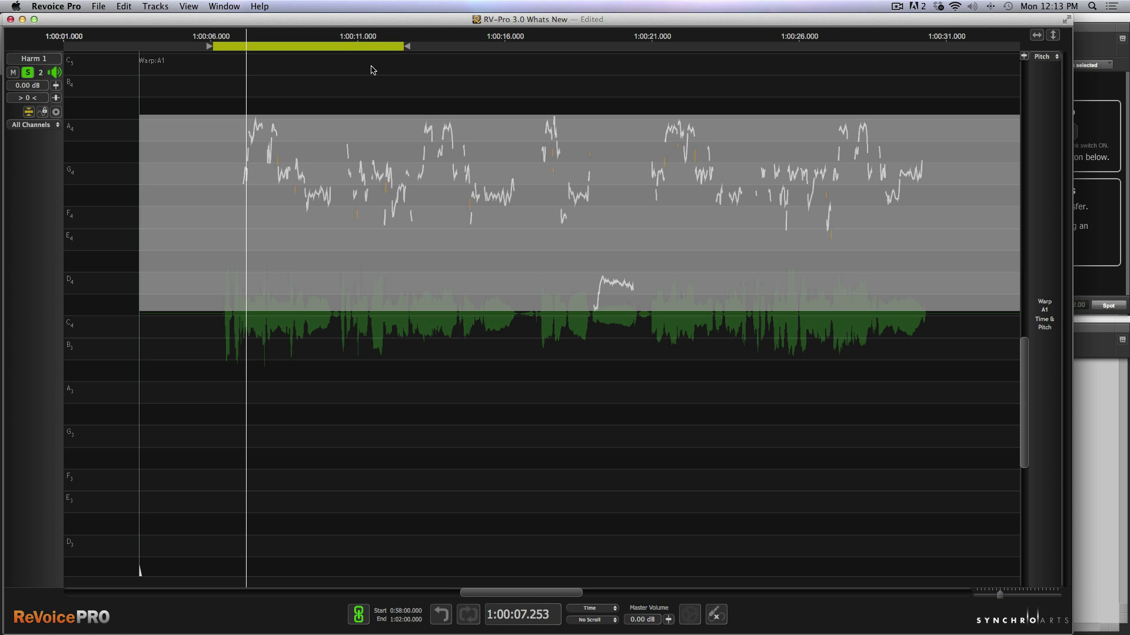
Collapse the Harm 1 track, auditioning it with Lead Vocal over the playback range before removing that range.
click(28, 112)
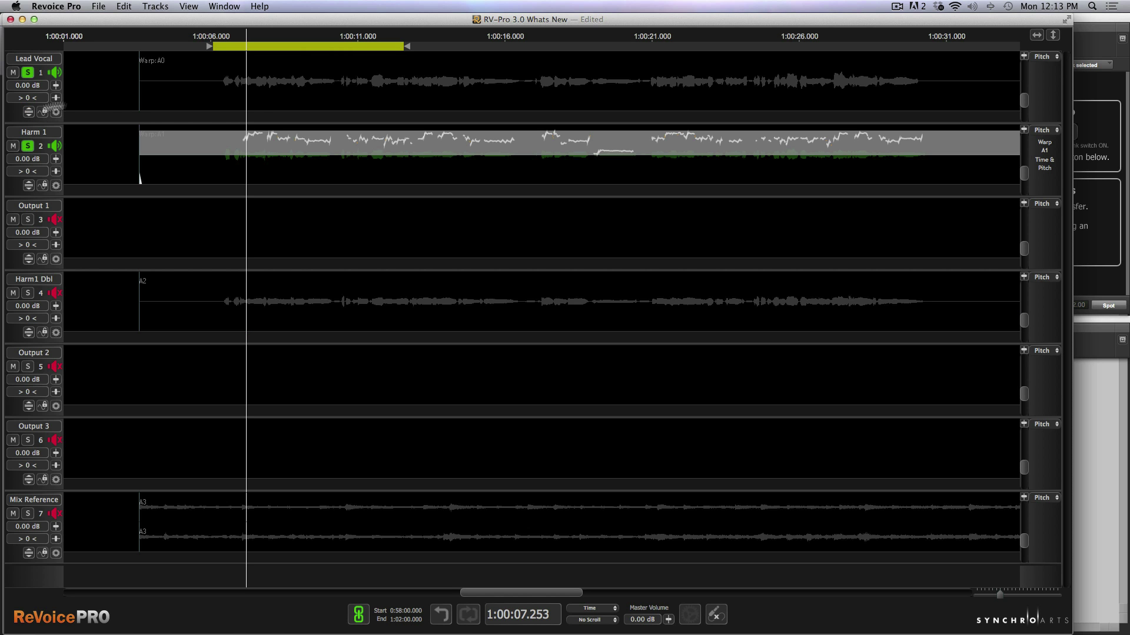
key(space)
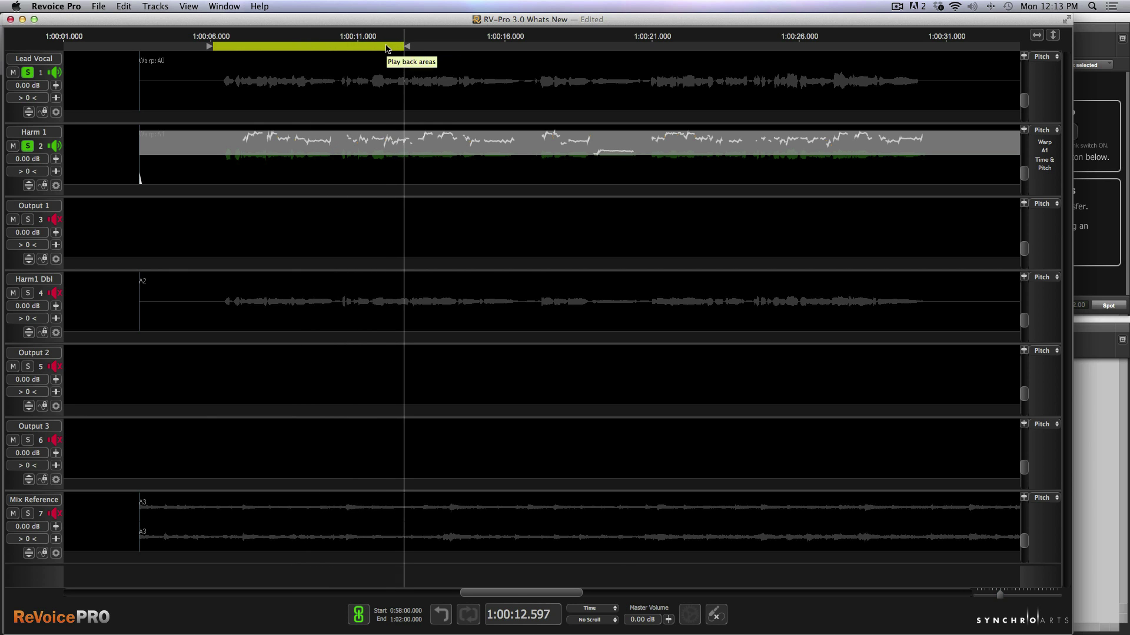
right_click(394, 50)
click(401, 51)
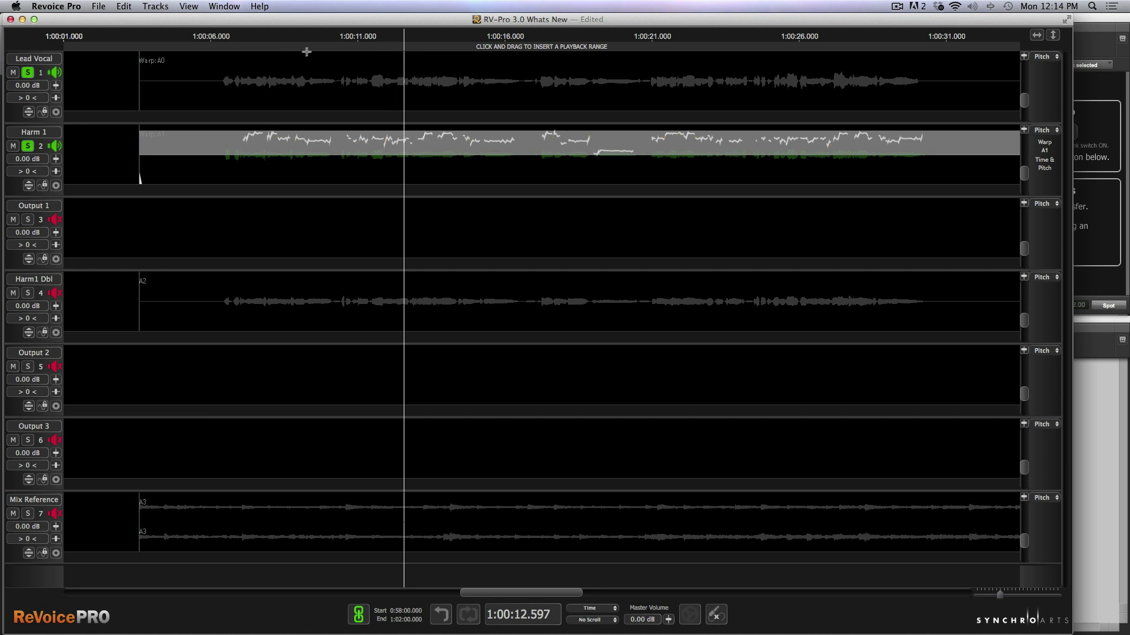
Audition Lead Vocal and Harm 1 together from about 1:00:09.9 to 1:00:13.5.
click(325, 36)
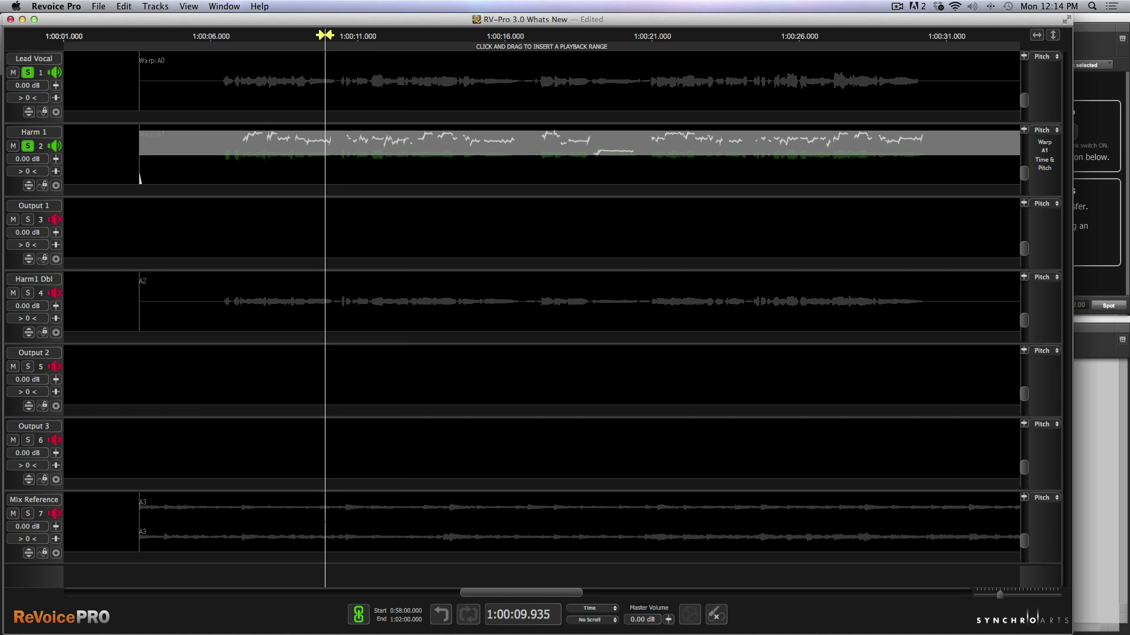
key(space)
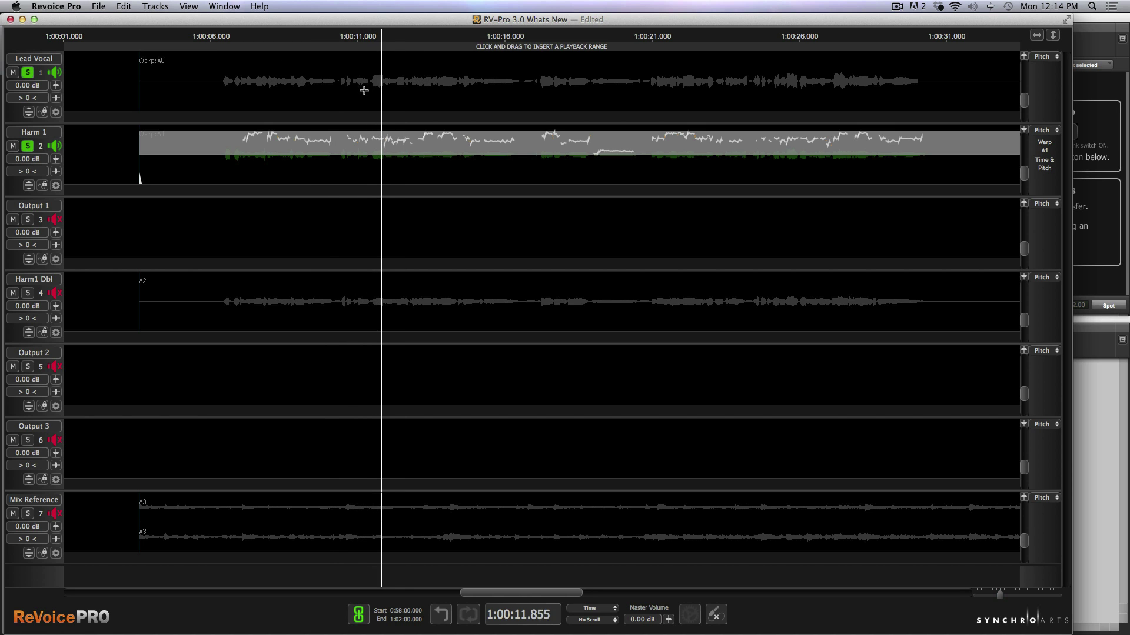
key(space)
key(space)
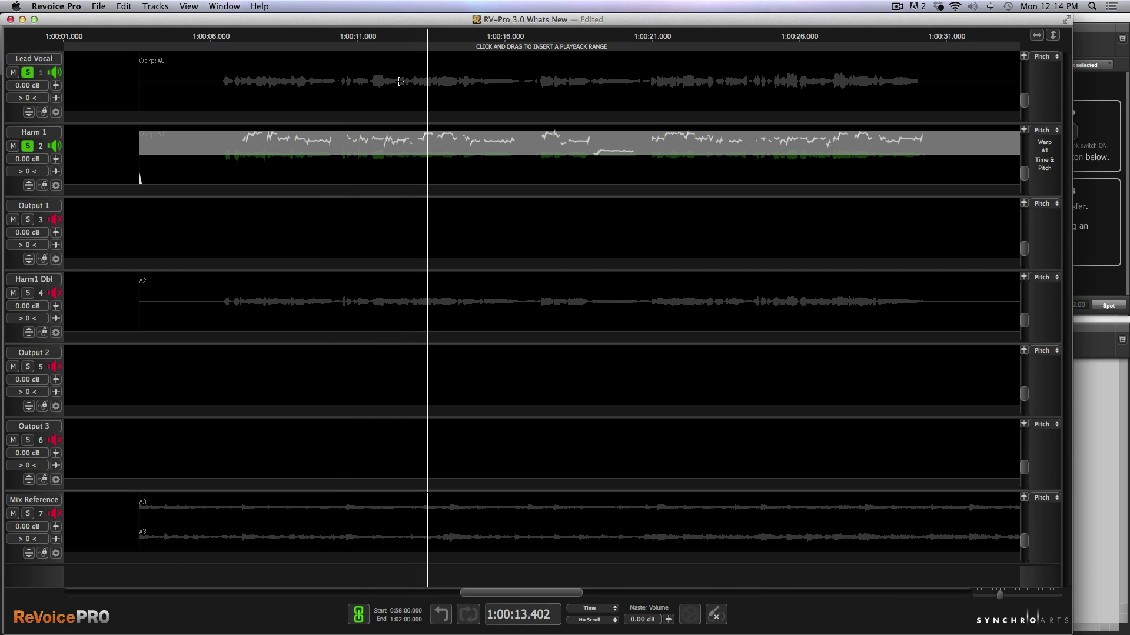
key(space)
Enlarge the Harm 1 track and raise the low note at about 1:00:12.2 to 1:00:12.7 by roughly a semitone.
click(29, 185)
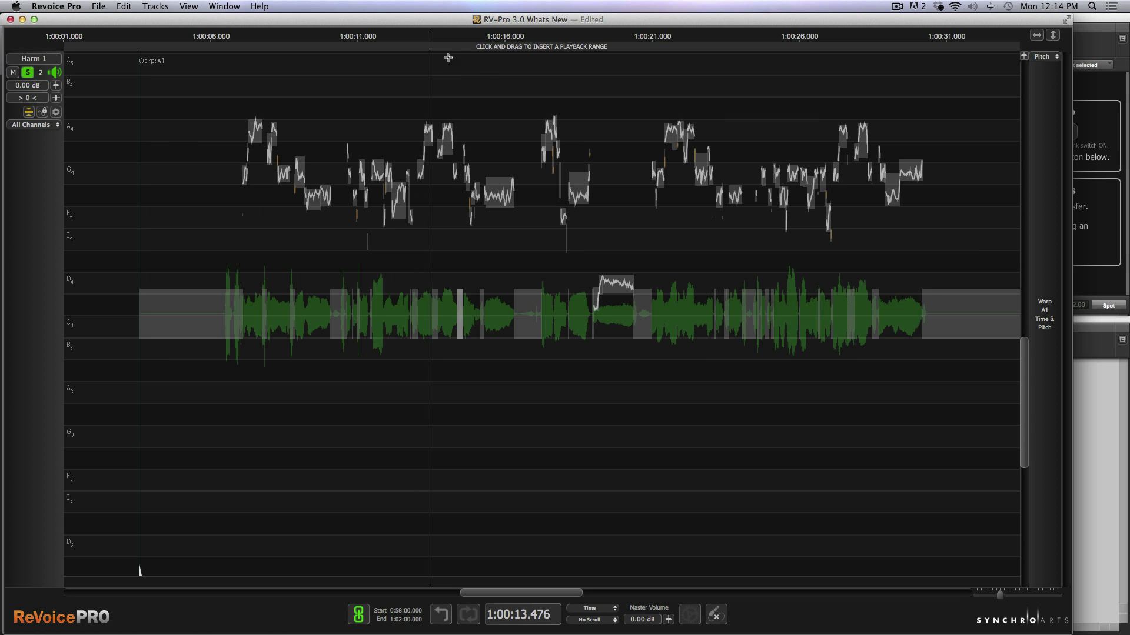
click(440, 36)
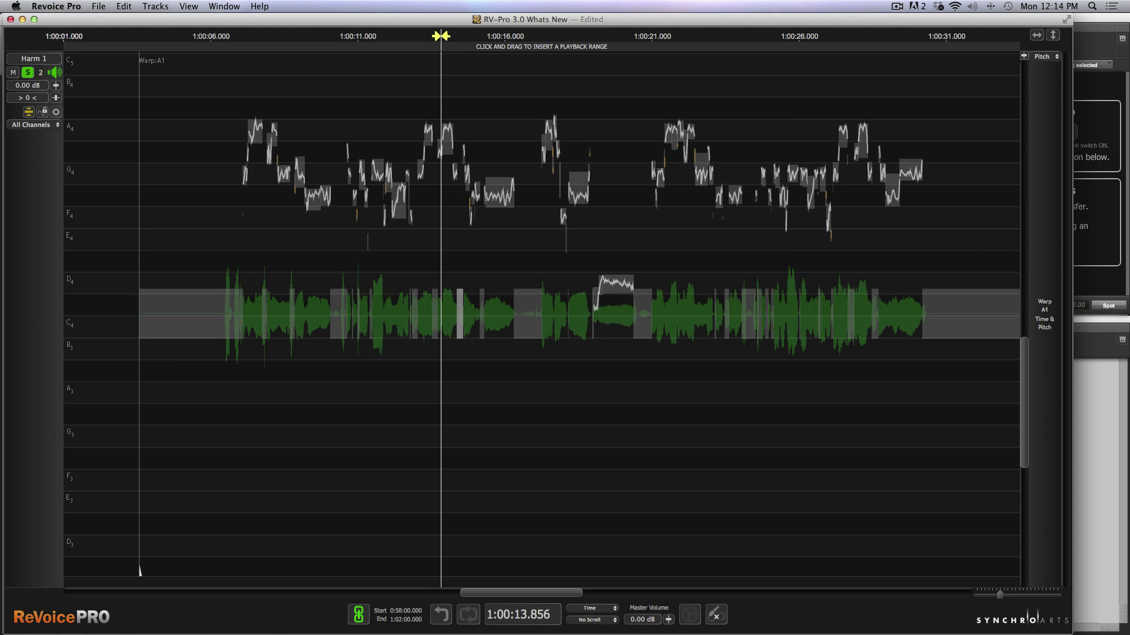
click(426, 37)
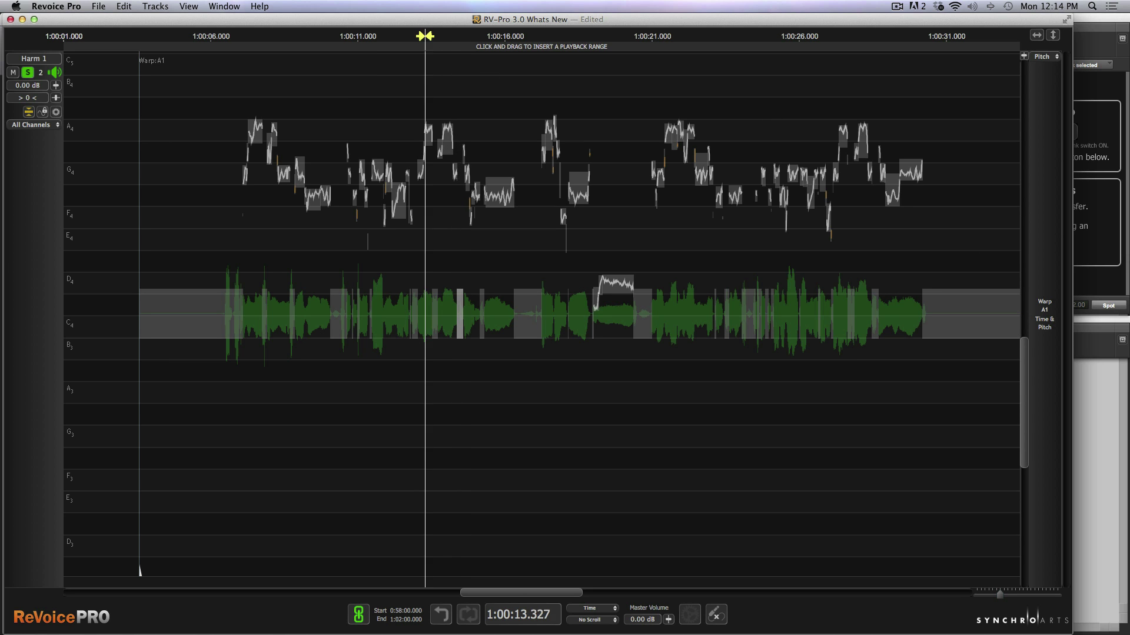
click(384, 37)
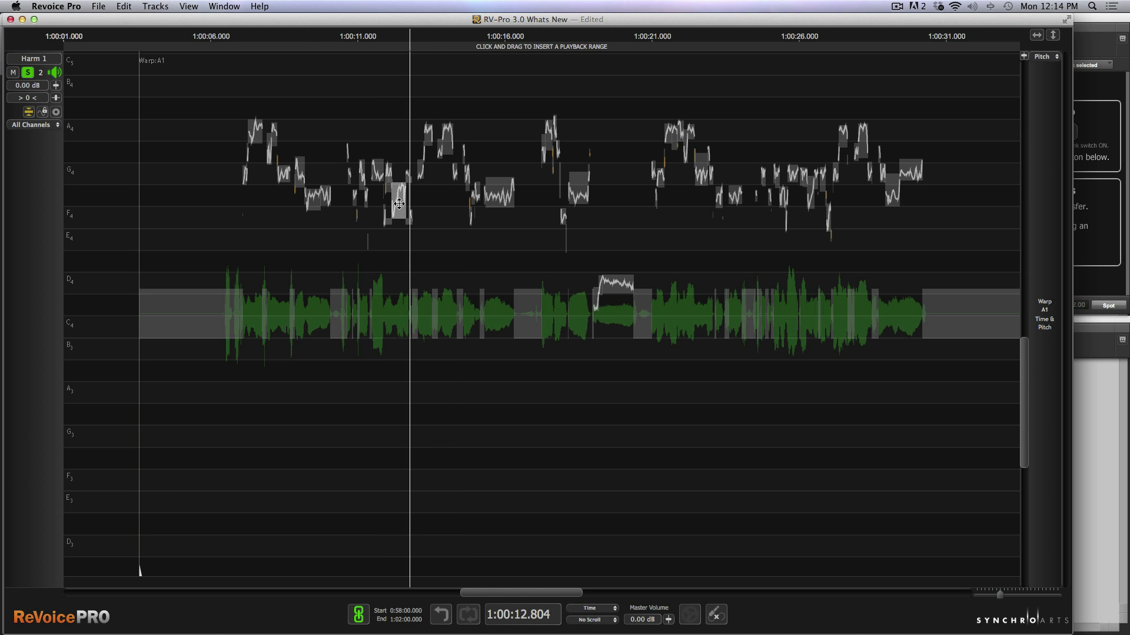
scroll(399, 203, up, 10)
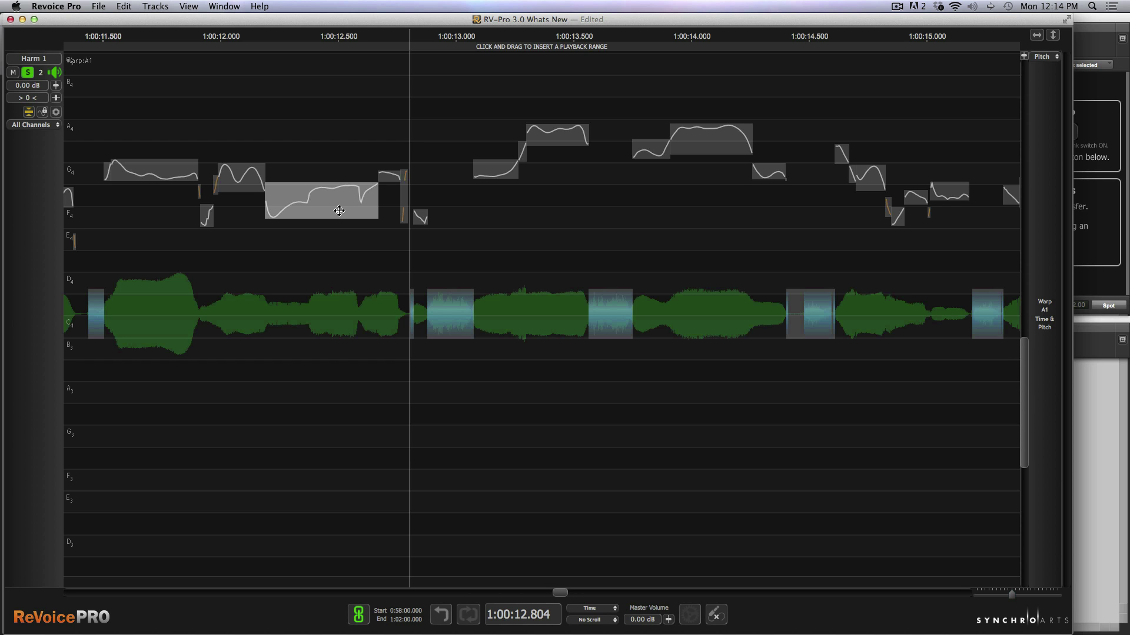
drag(339, 211, 339, 191)
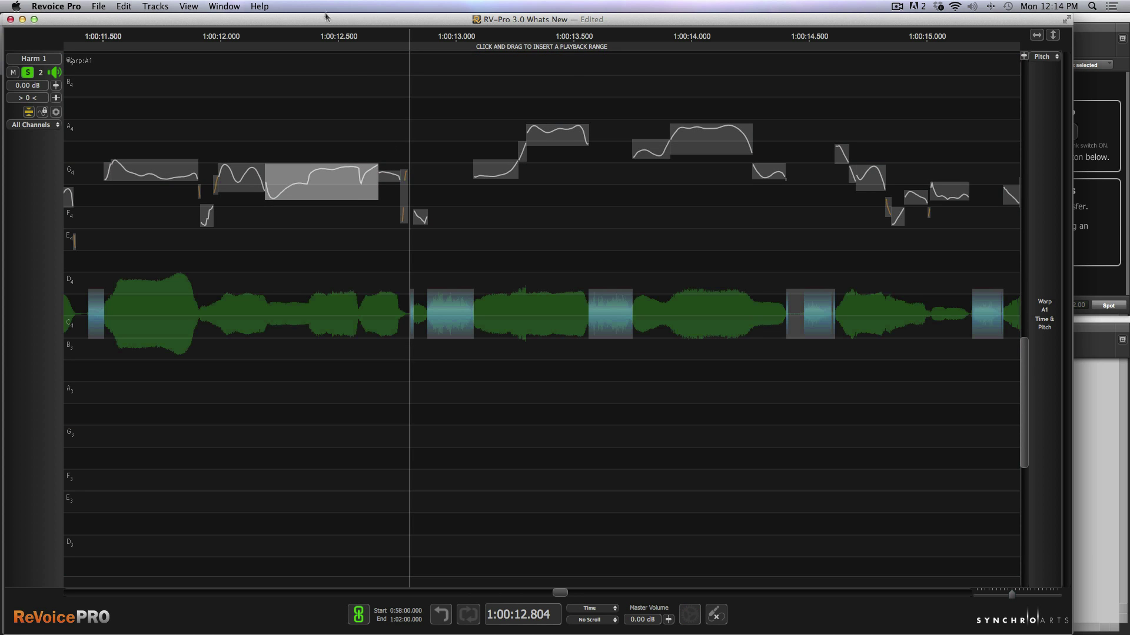
Audition the raised note and nudge the short notes from about 1:00:12.7 to 1:00:13.1 slightly upward.
click(213, 32)
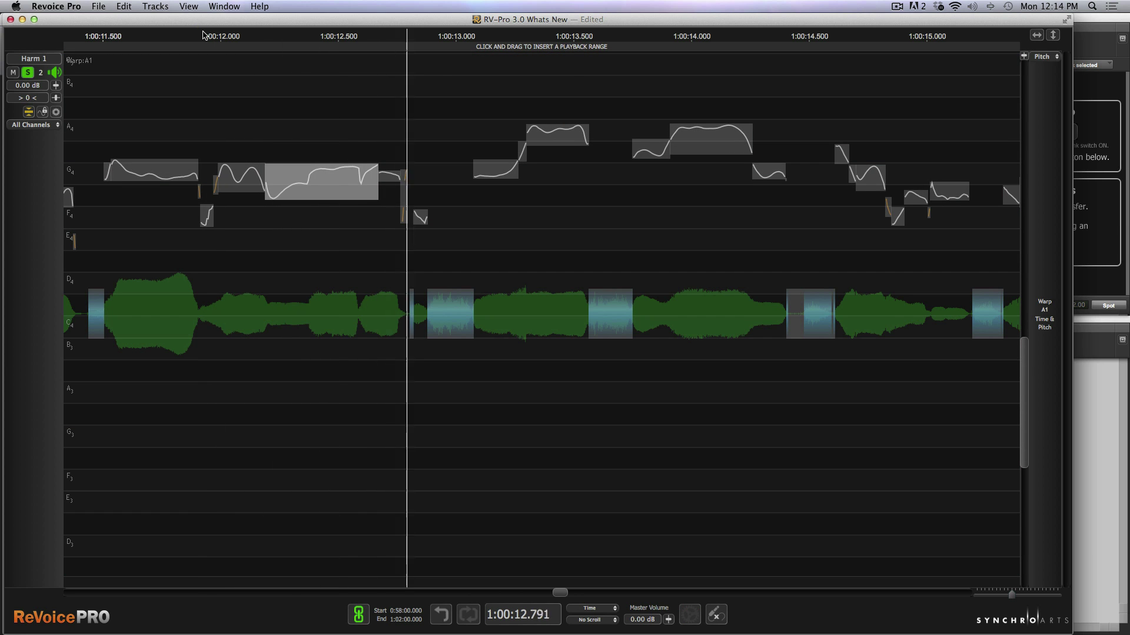
key(space)
drag(443, 167, 396, 256)
drag(418, 202, 419, 194)
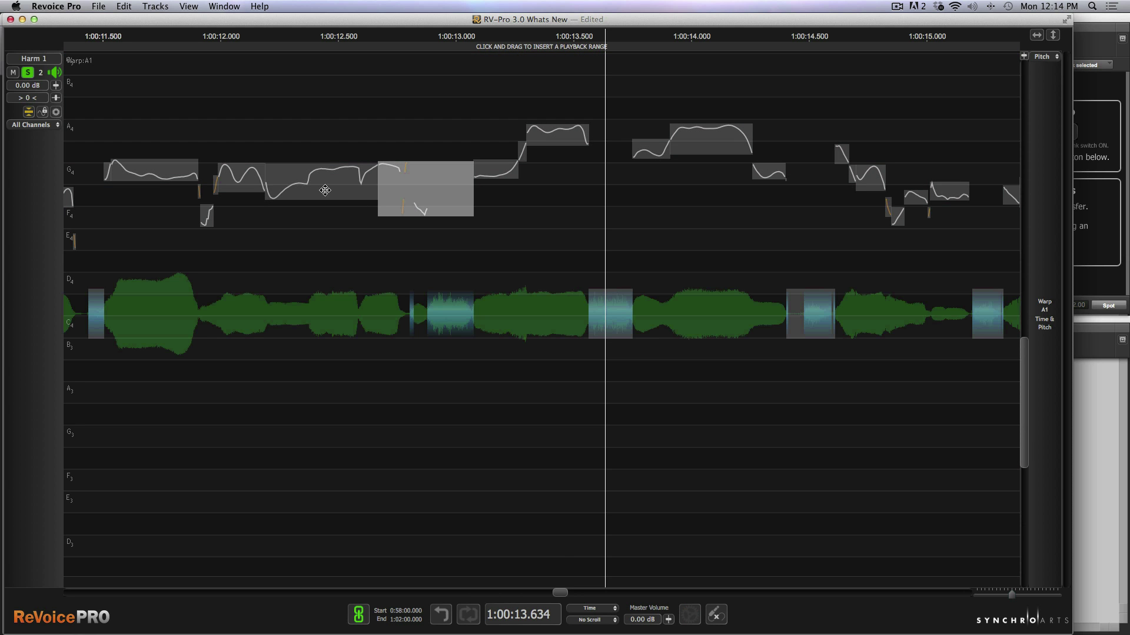
Add the raised note to the selection, apply Smooth Selected Groups and audition the passage.
shift+click(299, 185)
right_click(347, 183)
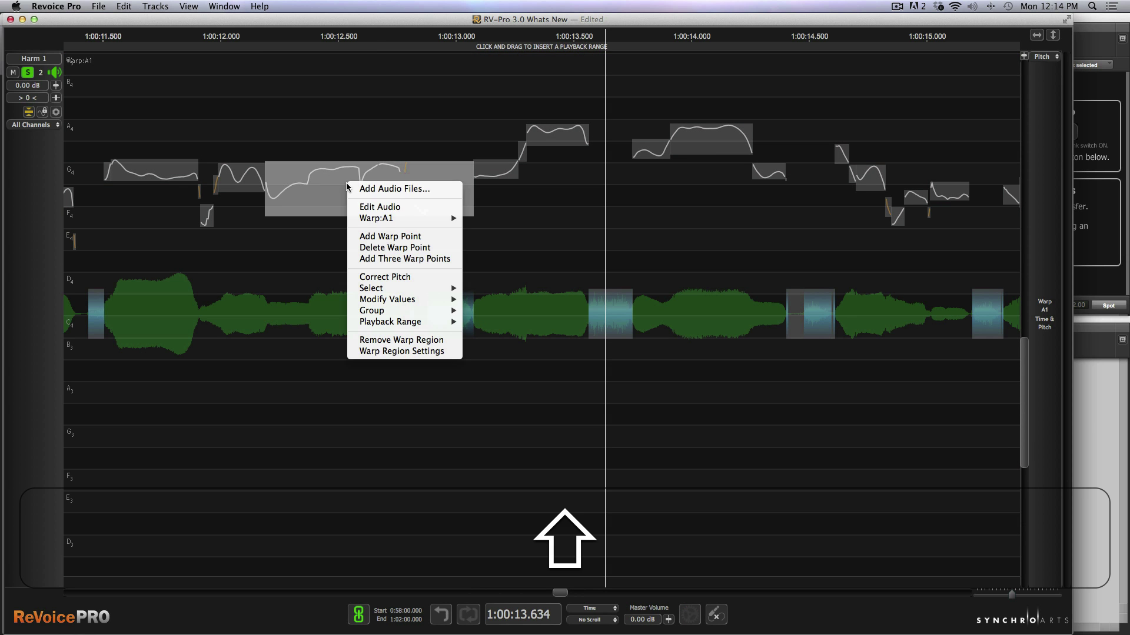
mouse_move(379, 300)
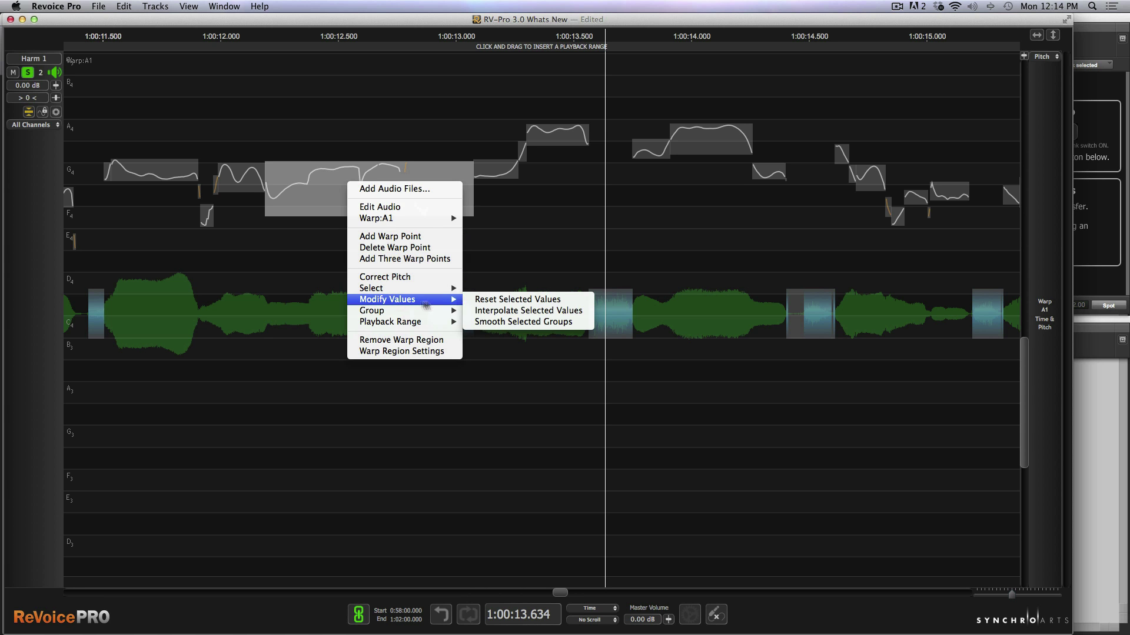
click(492, 322)
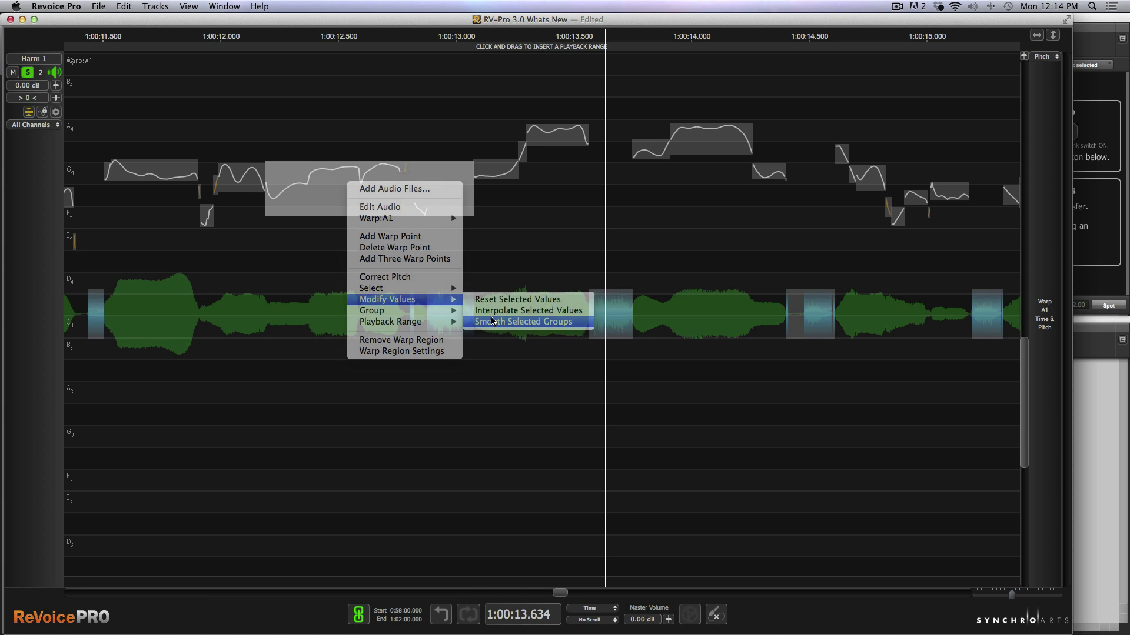
click(199, 33)
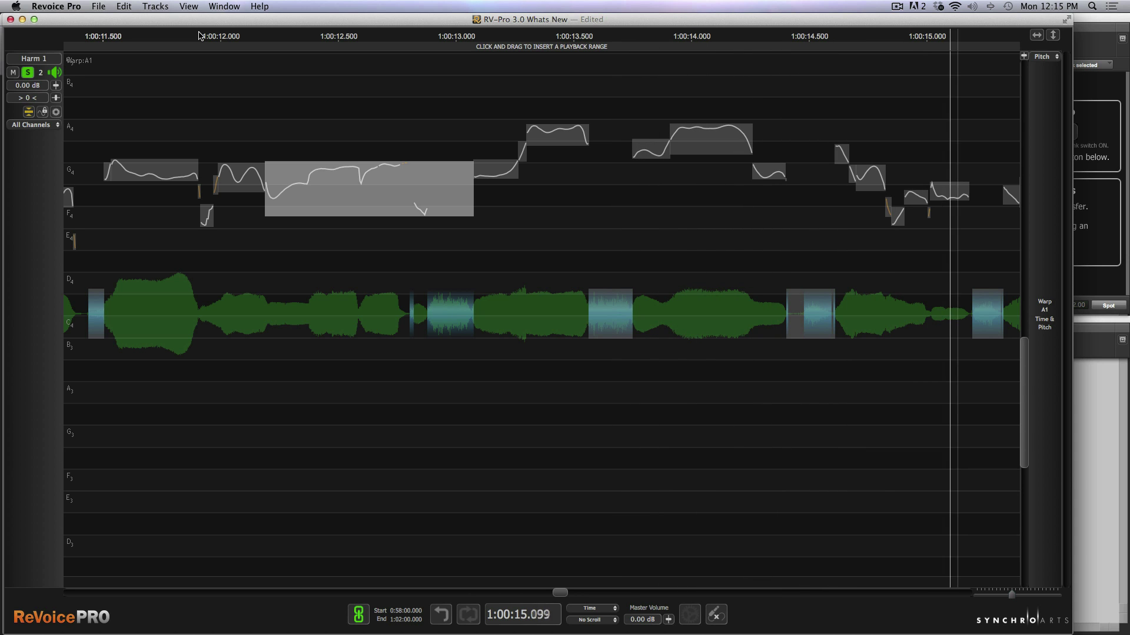
Audition the rest of the Harm 1 part from about 1:00:16, listening for notes that still need correction near 1:00:27.
key(r)
key(r)
key(r)
key(r)
key(r)
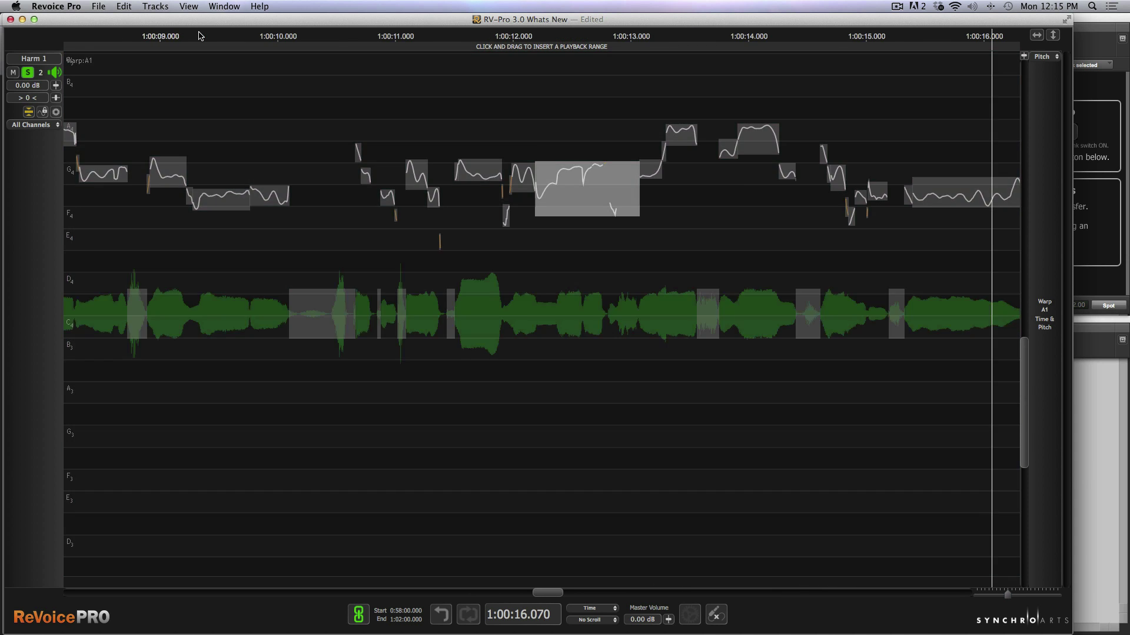
scroll(569, 117, right, 4)
scroll(568, 116, right, 5)
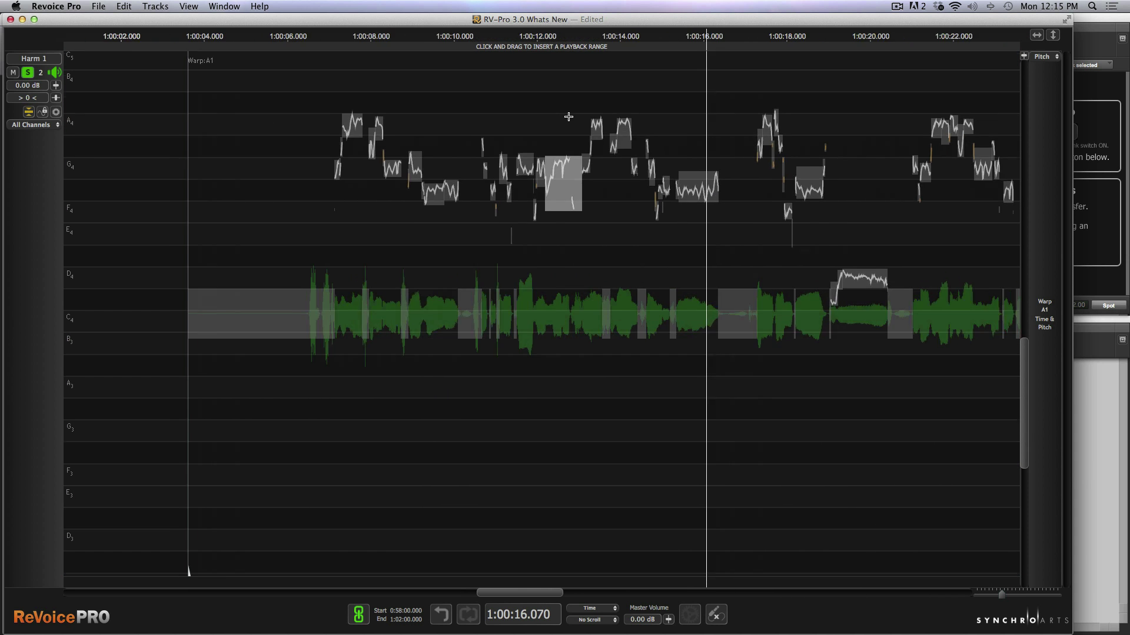
click(720, 36)
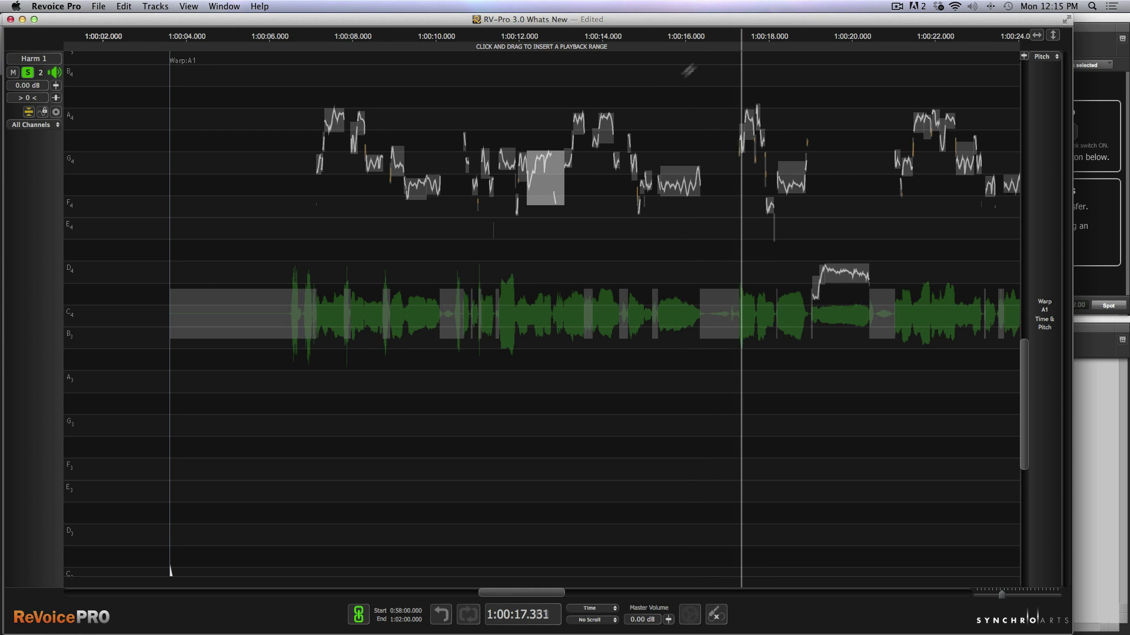
scroll(655, 91, right, 5)
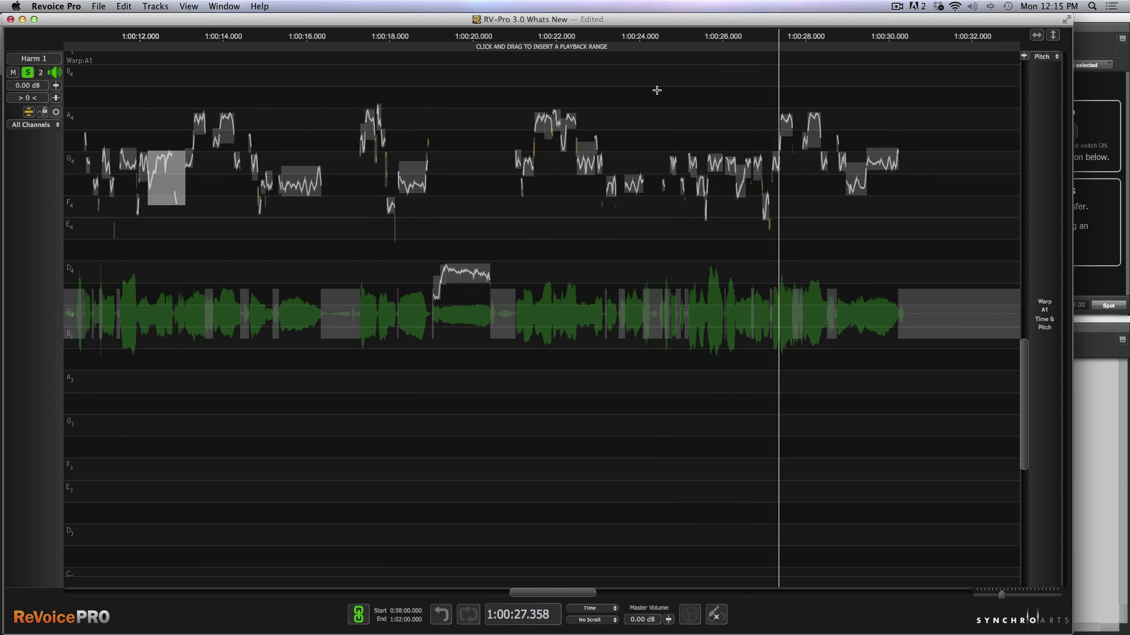
click(736, 36)
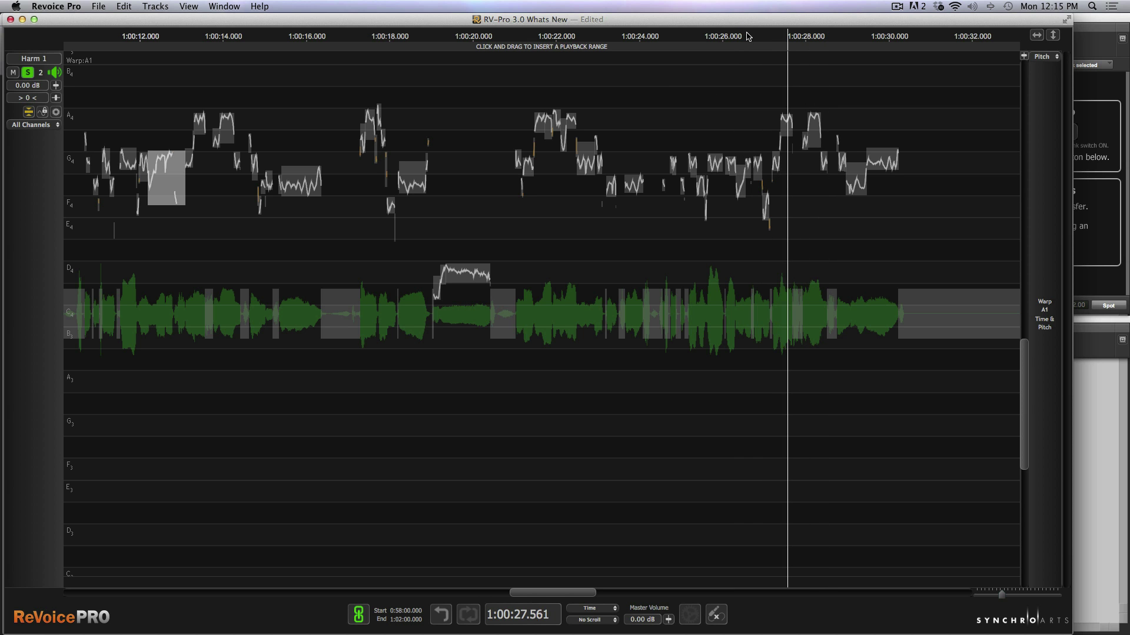
Raise the low Harm 1 note near 1:00:27.0 by about a semitone and audition the change.
click(756, 34)
drag(756, 34, 749, 53)
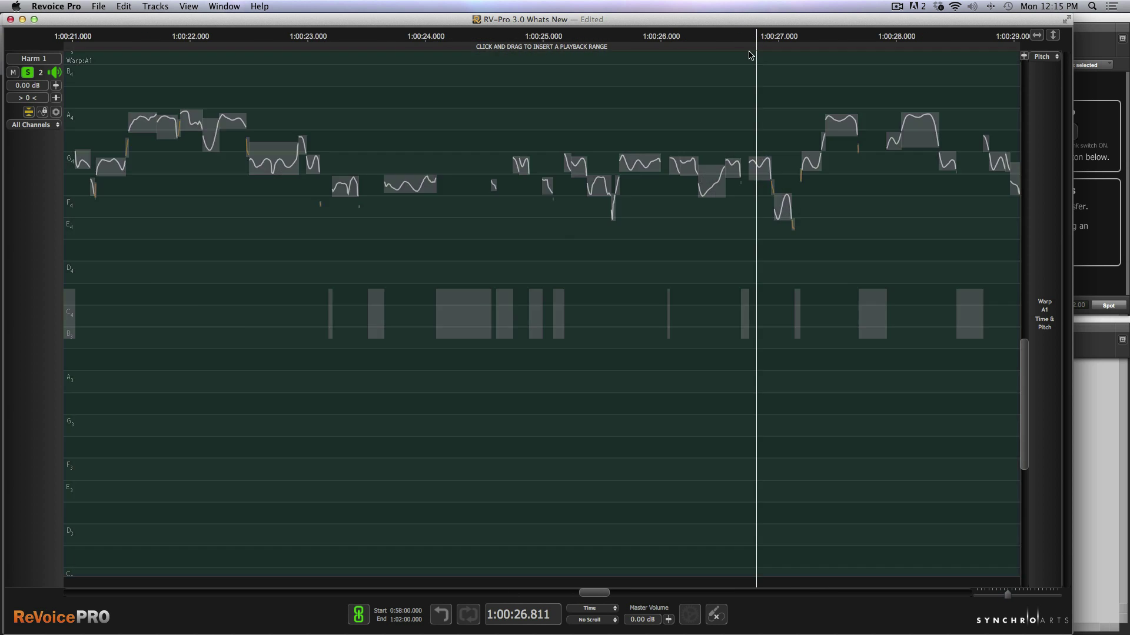
click(587, 36)
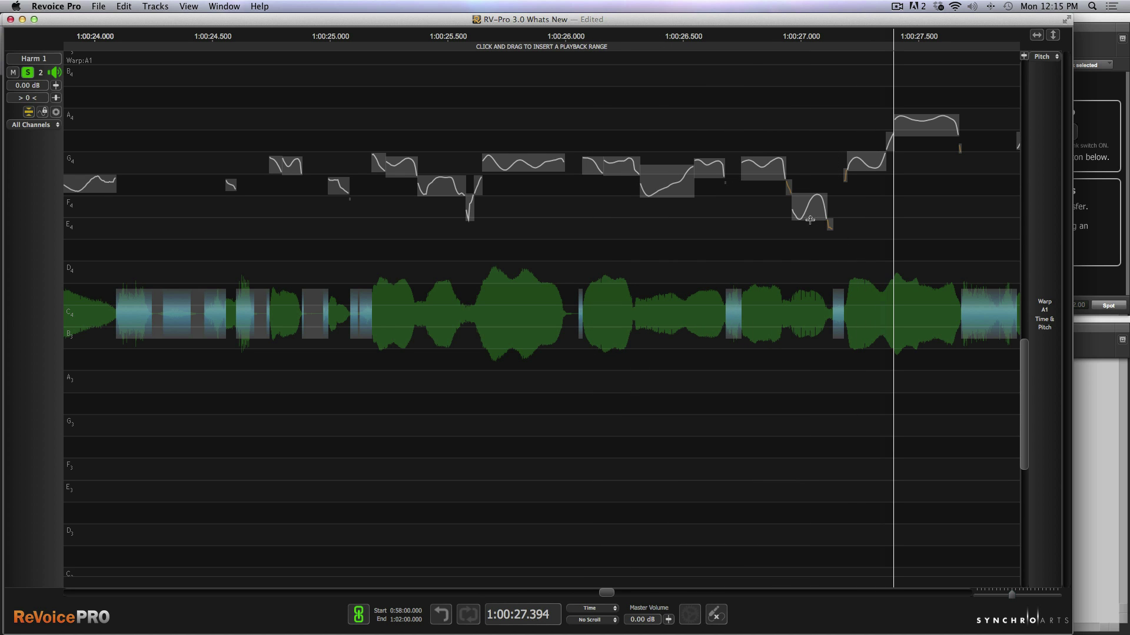
drag(808, 213, 808, 192)
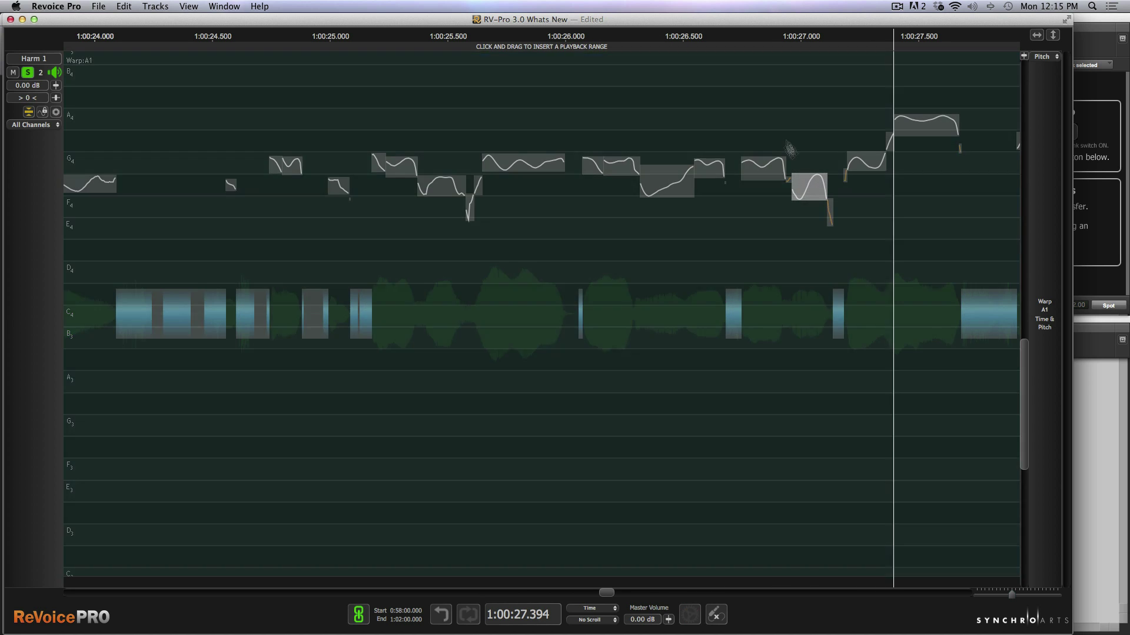
click(648, 34)
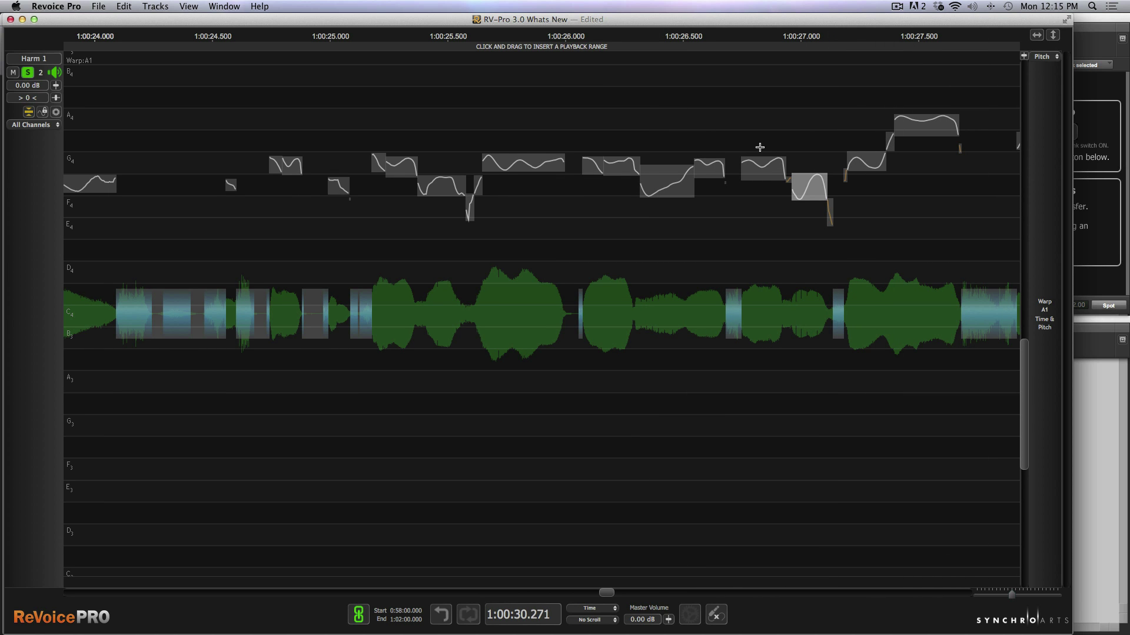
Collapse the enlarged Harm 1 track so that the whole vocal part shows alongside the other tracks.
key(super+Left)
key(super+Left)
key(super+Left)
key(super+Left)
key(super+Left)
key(super+Left)
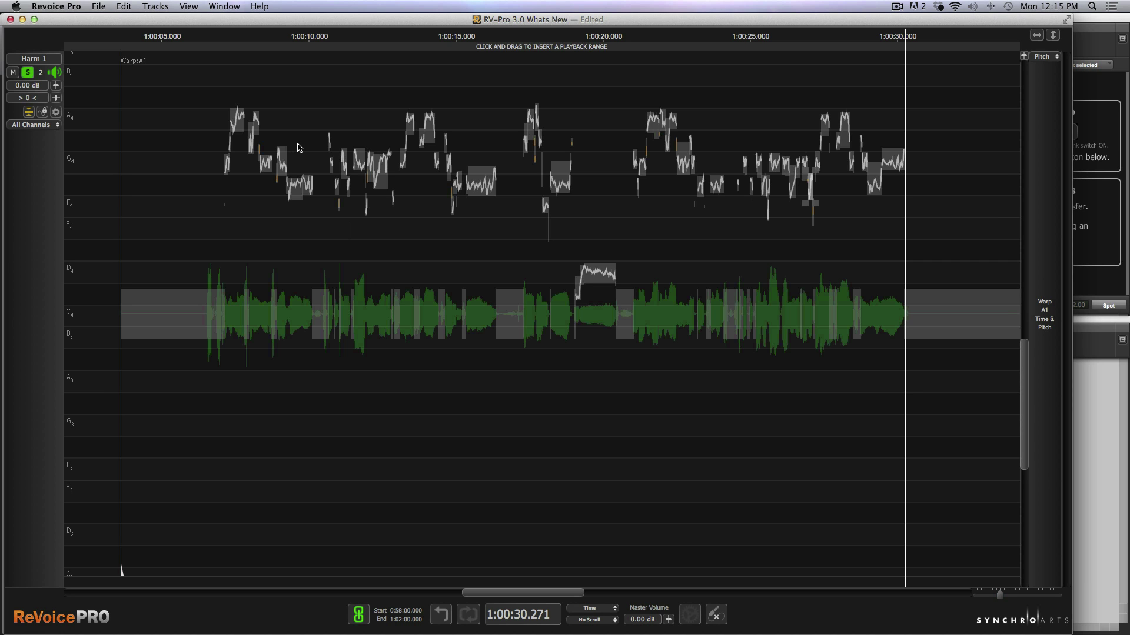
click(29, 112)
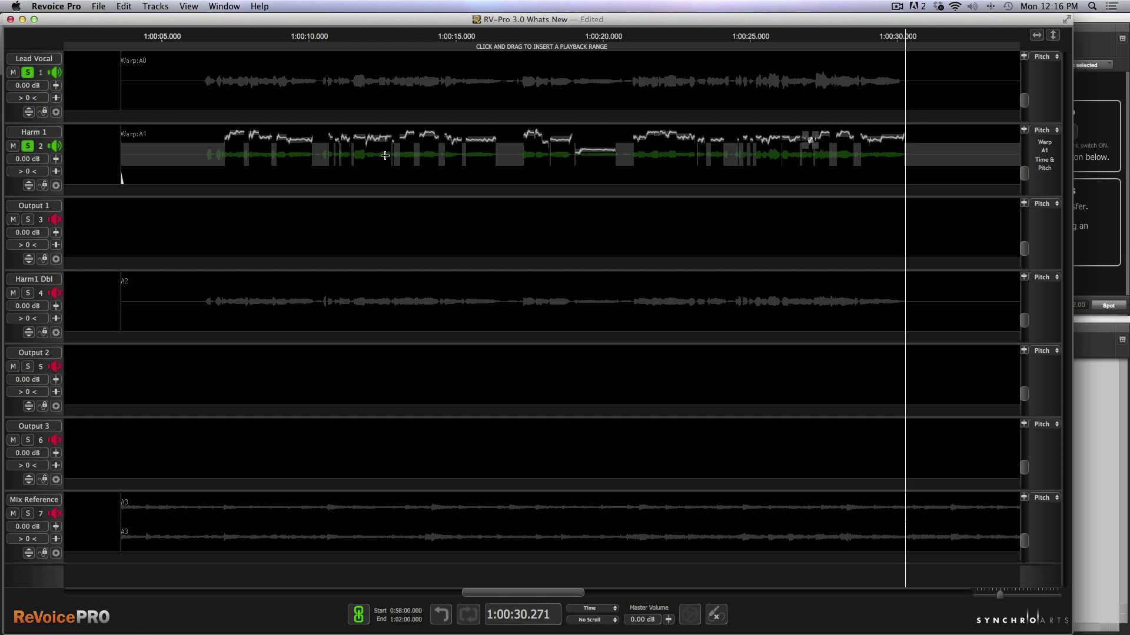
Create an APT process with the Tight Timing only factory preset, using Lead Vocal as guide, Harm 1 as dub and Output 1 as output.
key(super+p)
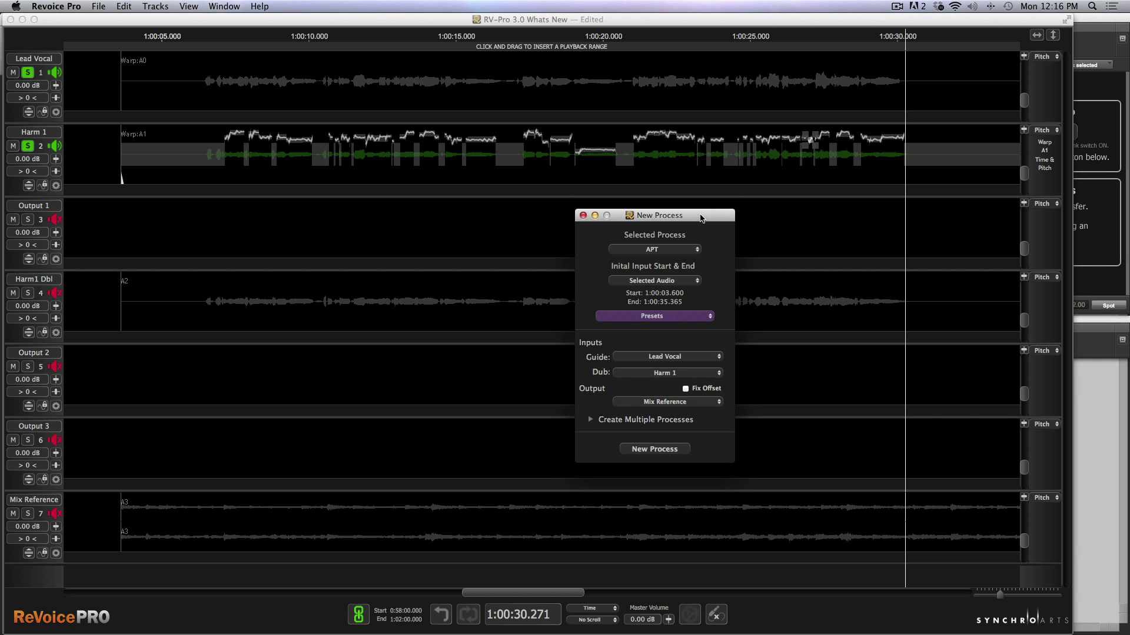
drag(700, 218, 562, 176)
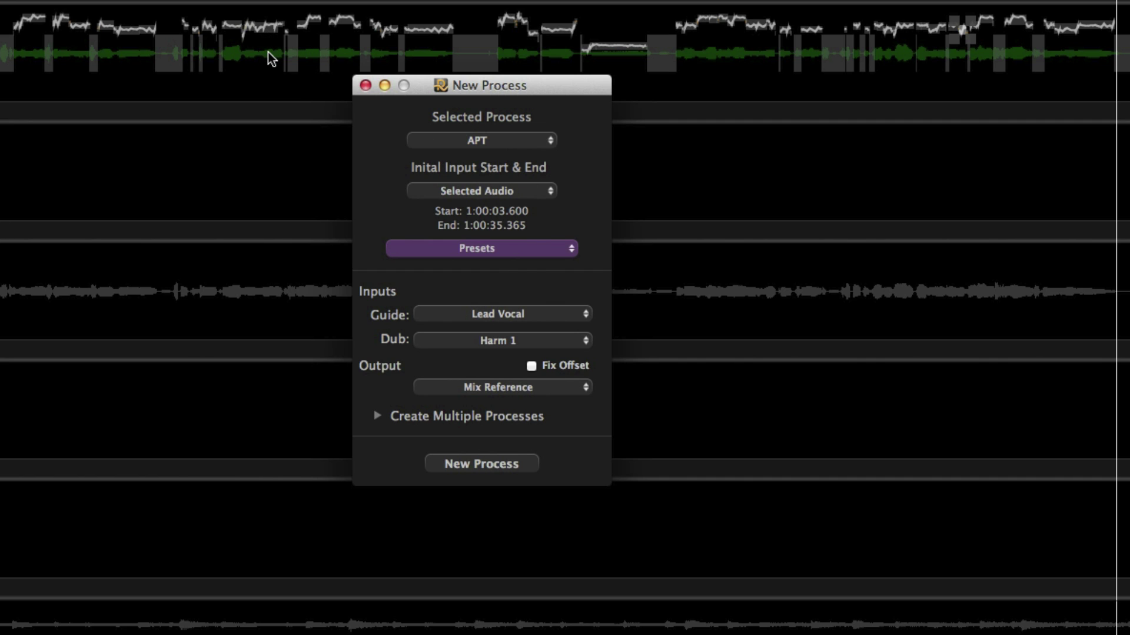
click(455, 251)
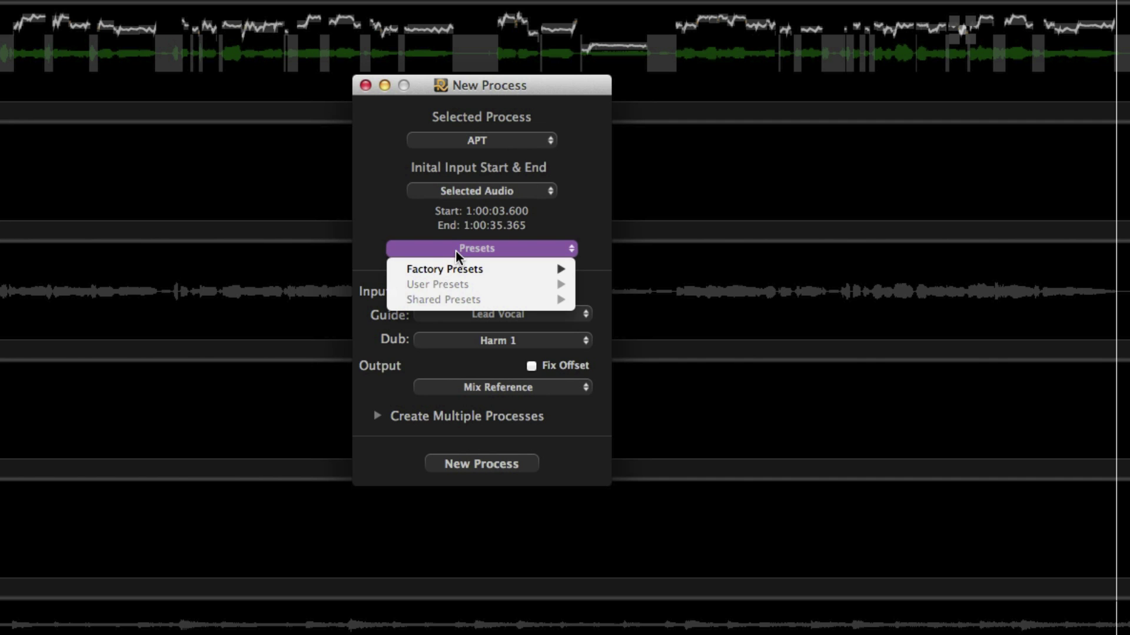
mouse_move(465, 270)
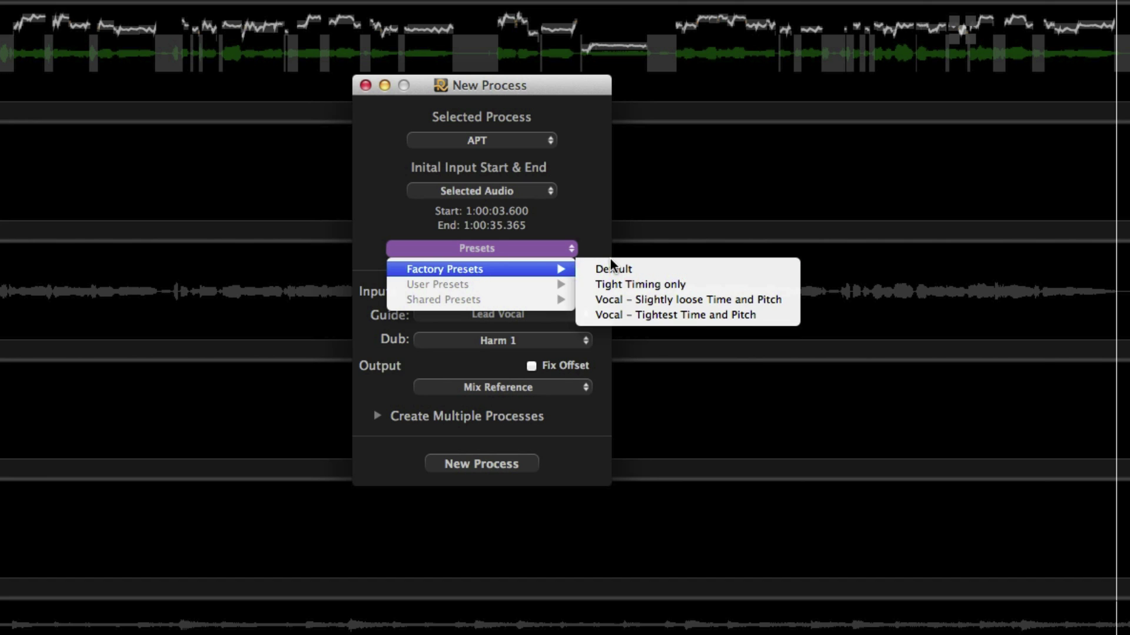
click(635, 284)
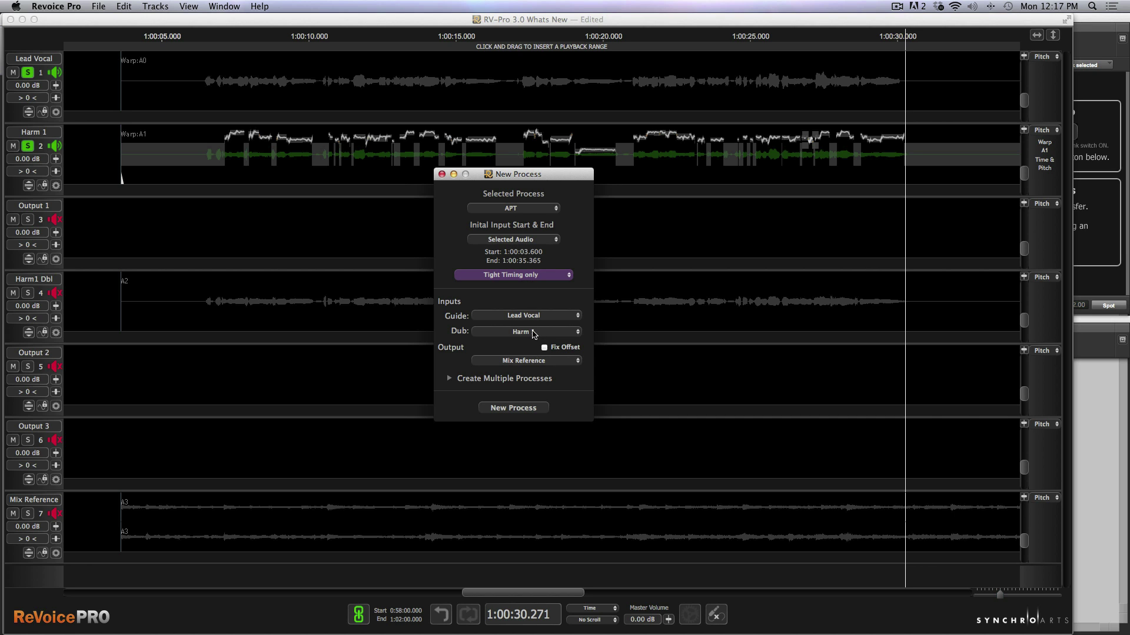
click(533, 361)
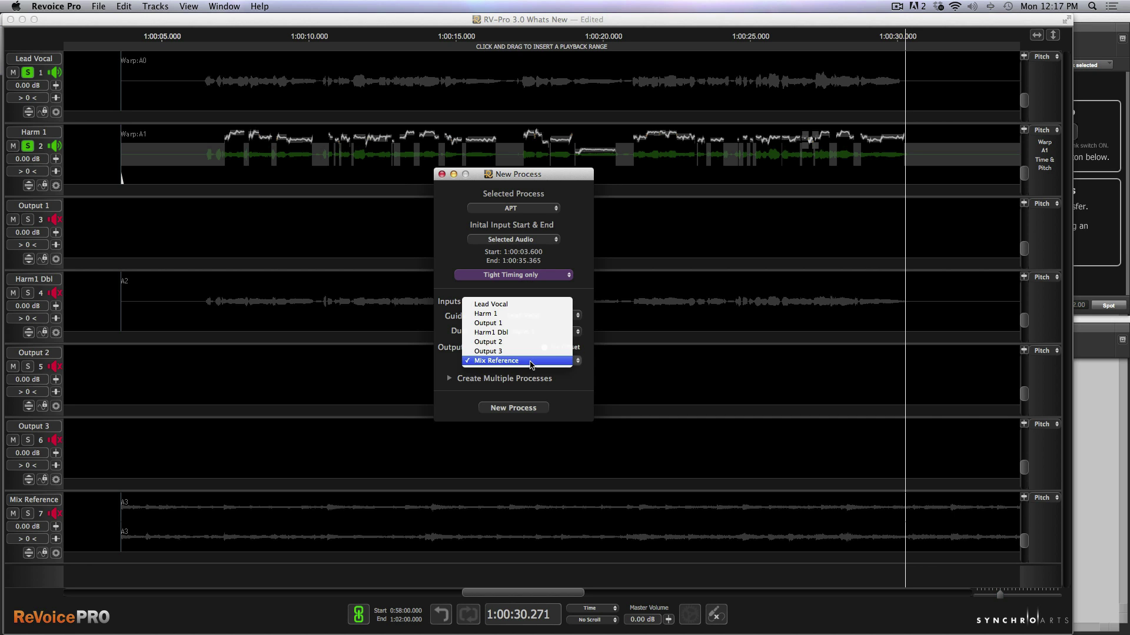
click(517, 325)
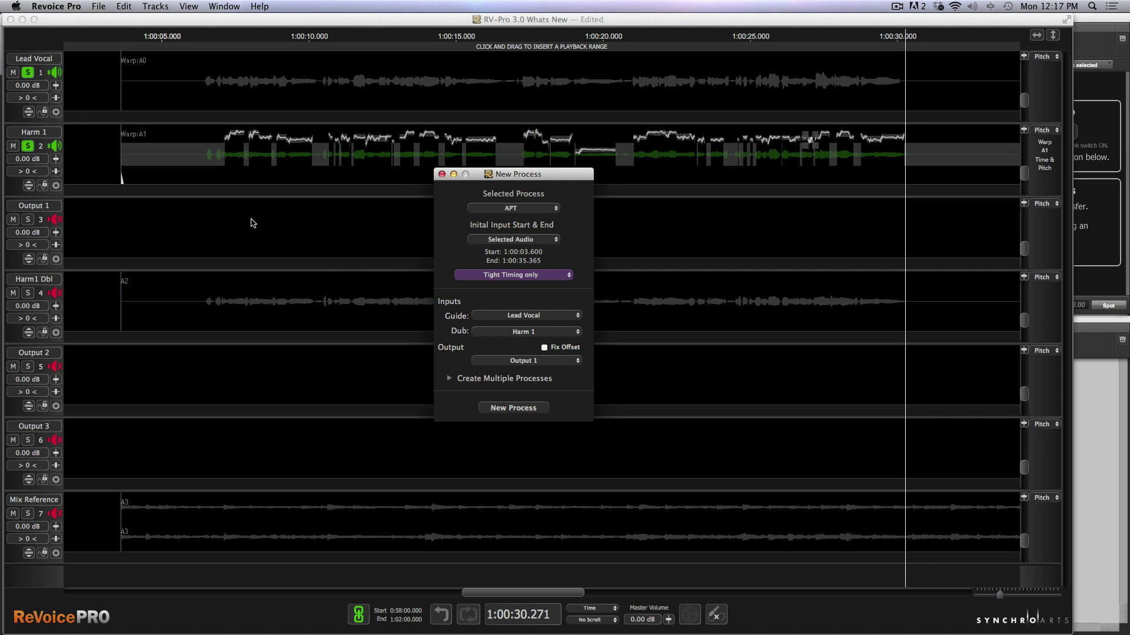
key(Return)
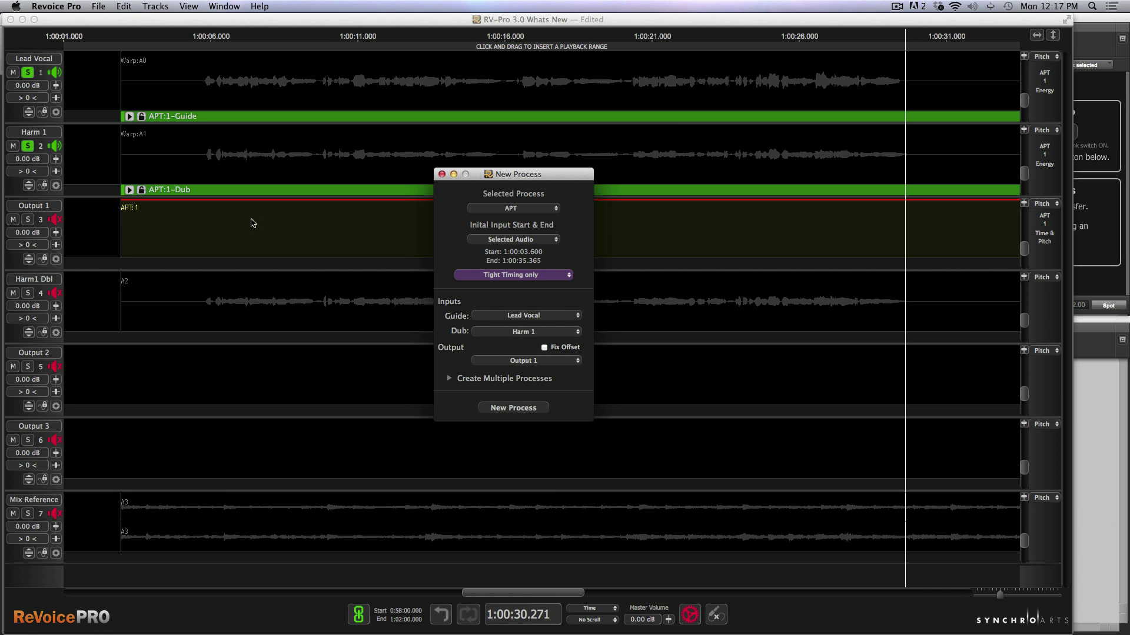
Solo Output 1 in place of Harm 1, process and audition it with the Lead Vocal, and close the New Process window.
key(e)
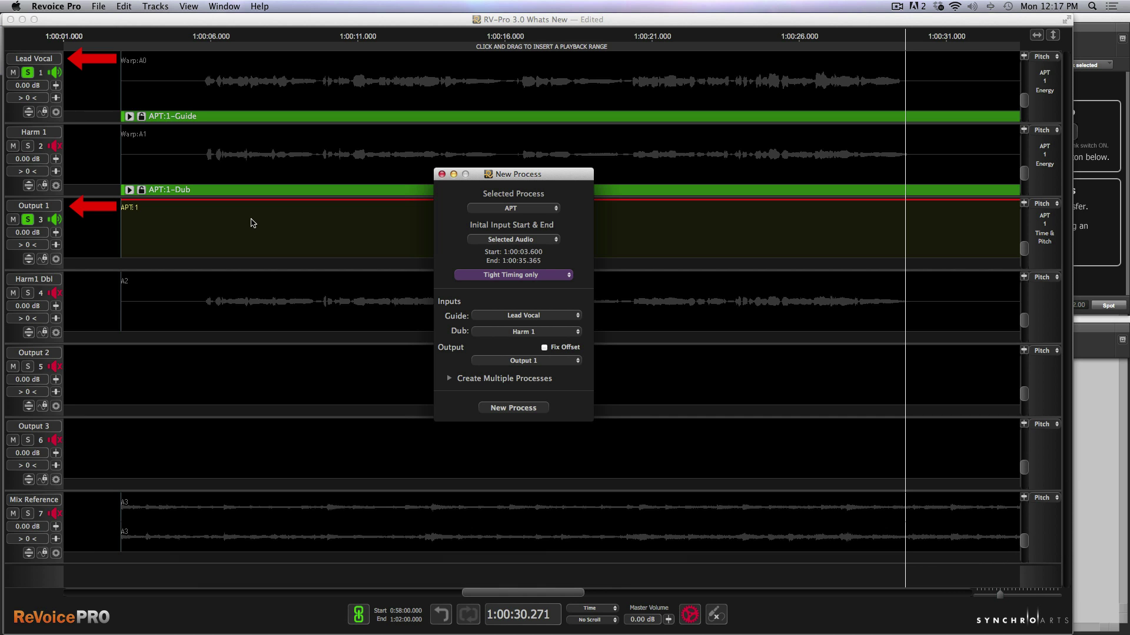
key(Return)
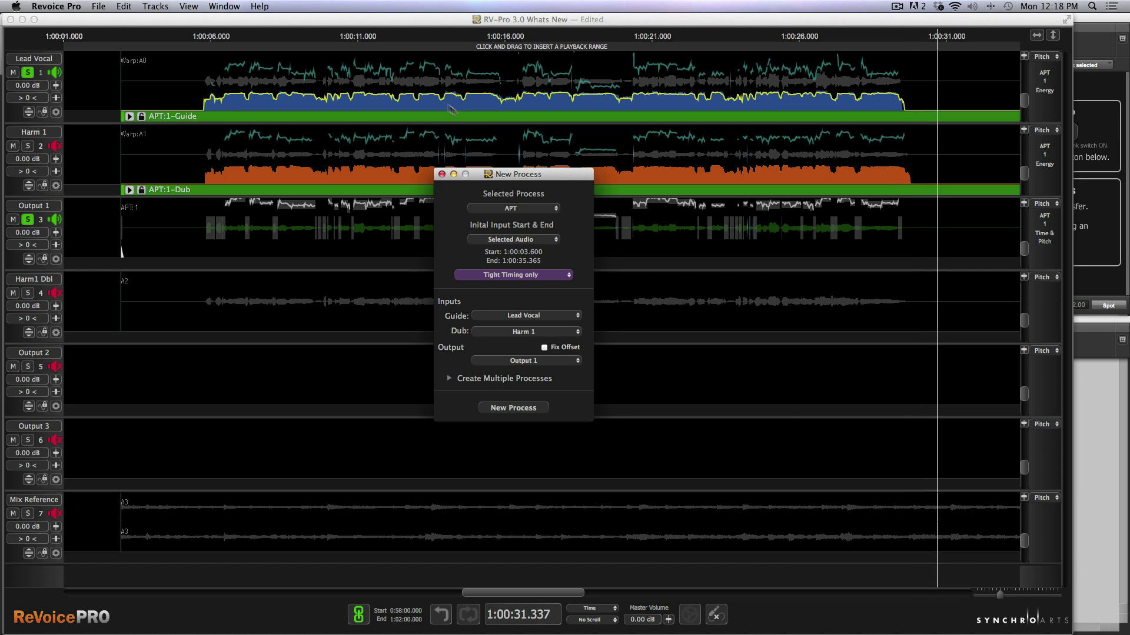
click(442, 174)
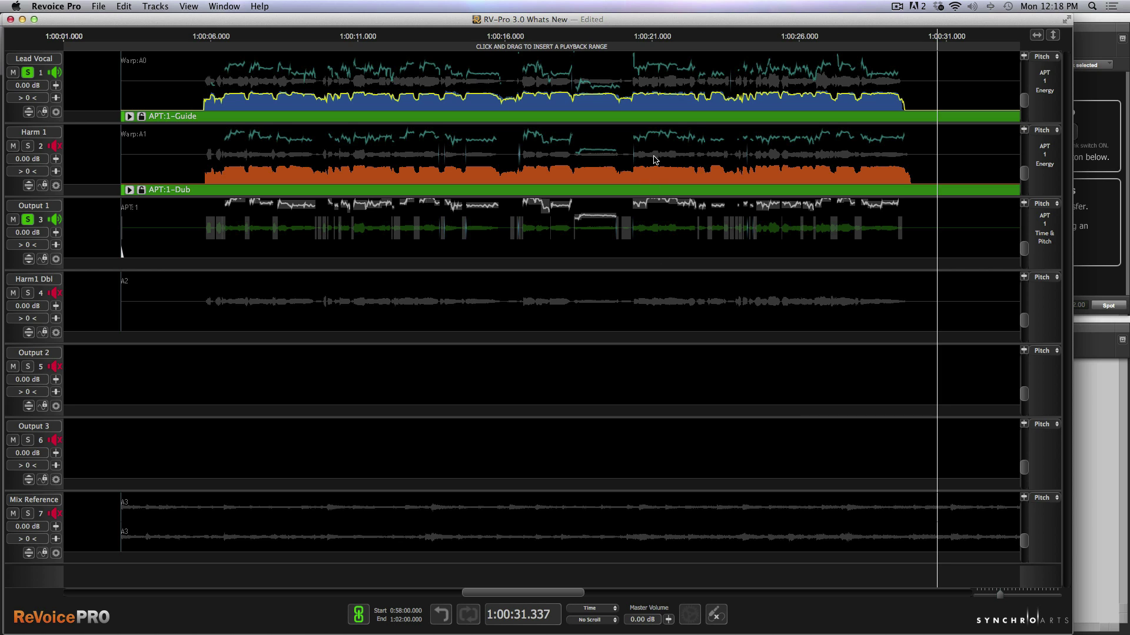
Set up a new APT process for the Harm1 Dbl audio with the factory preset Vocal - Slightly loose Time and Pitch.
click(696, 311)
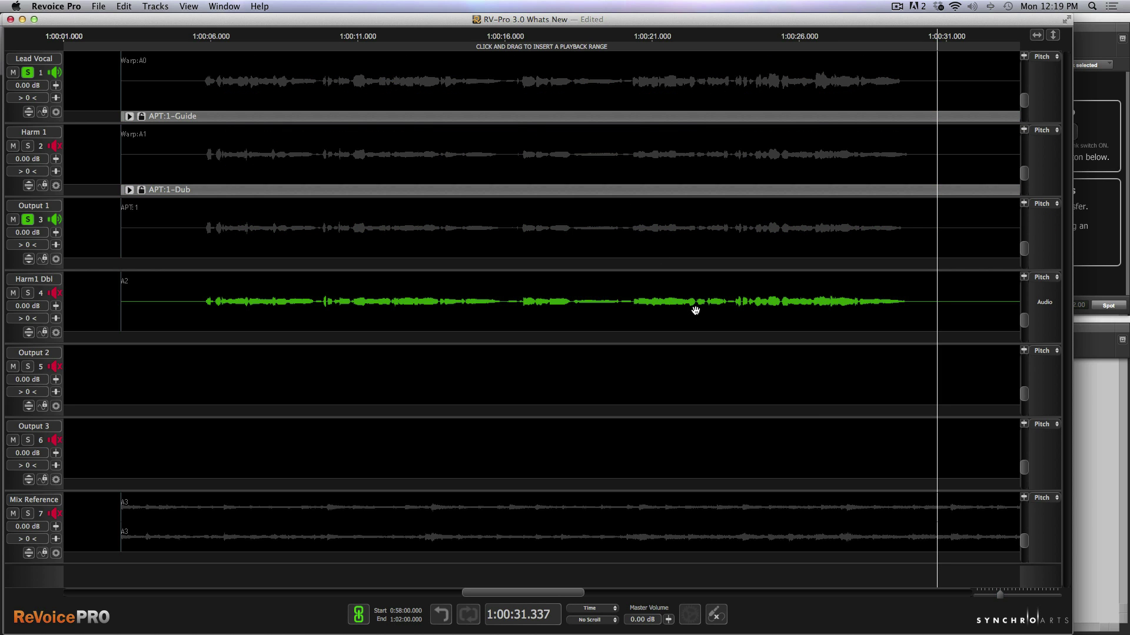
key(b)
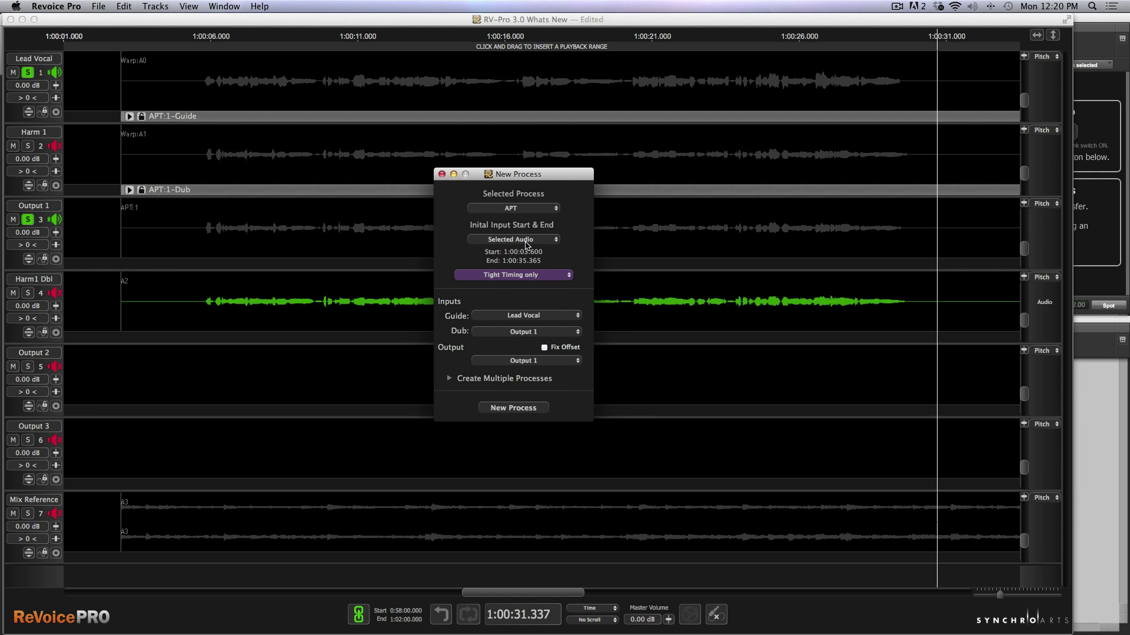
click(530, 276)
mouse_move(525, 288)
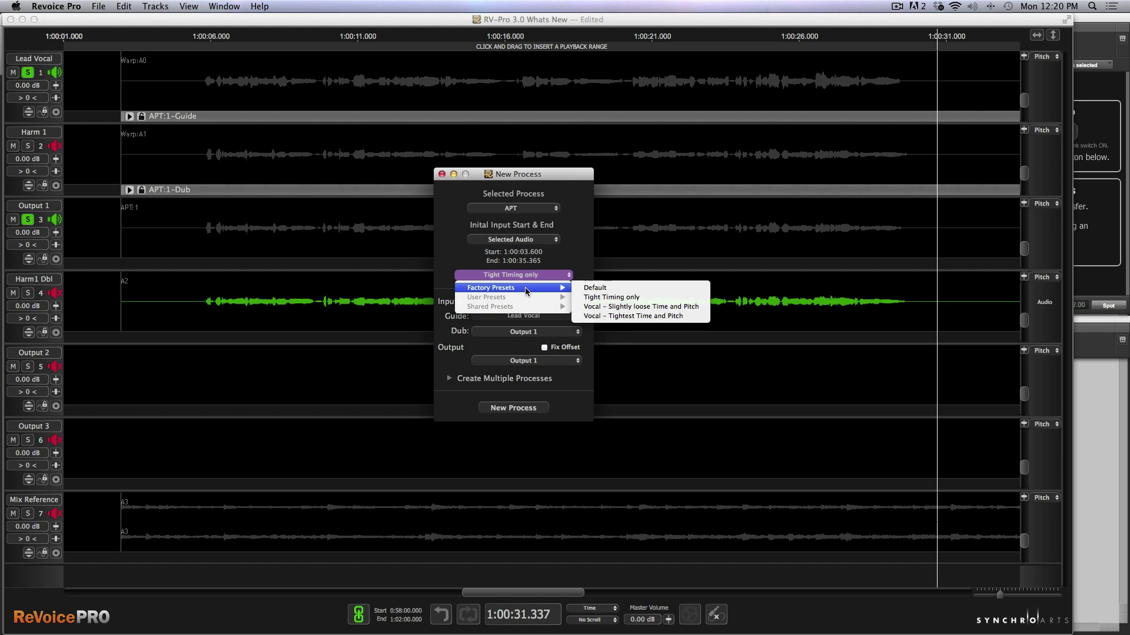
click(643, 306)
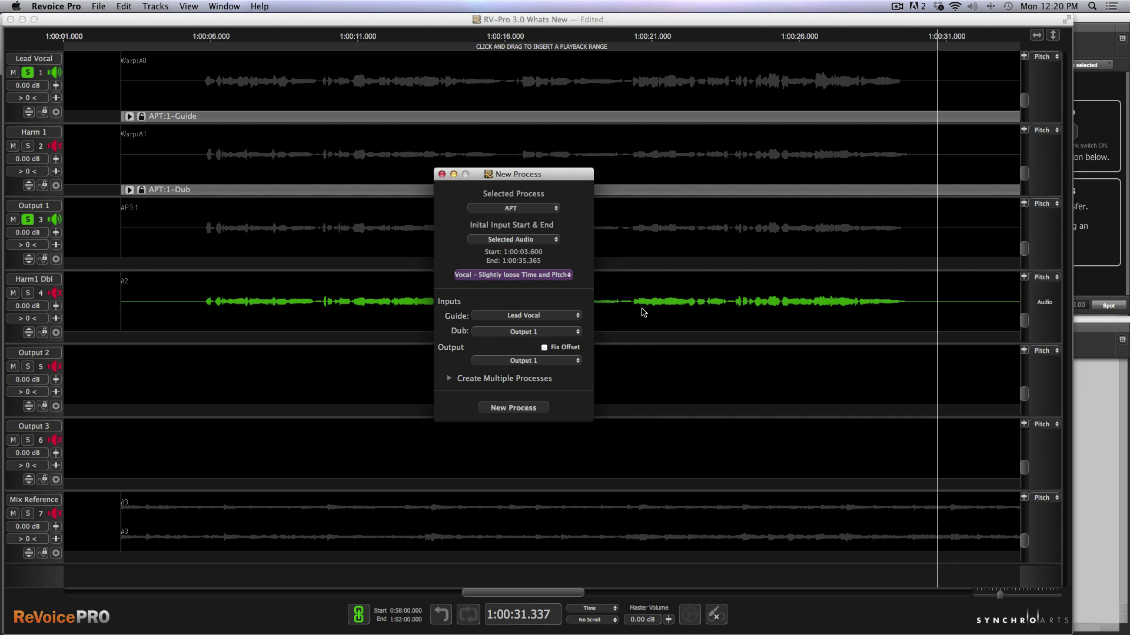
Create the process with Output 1 as guide, Harm1 Dbl as dub and Output 2 as output, and close the New Process window.
click(538, 316)
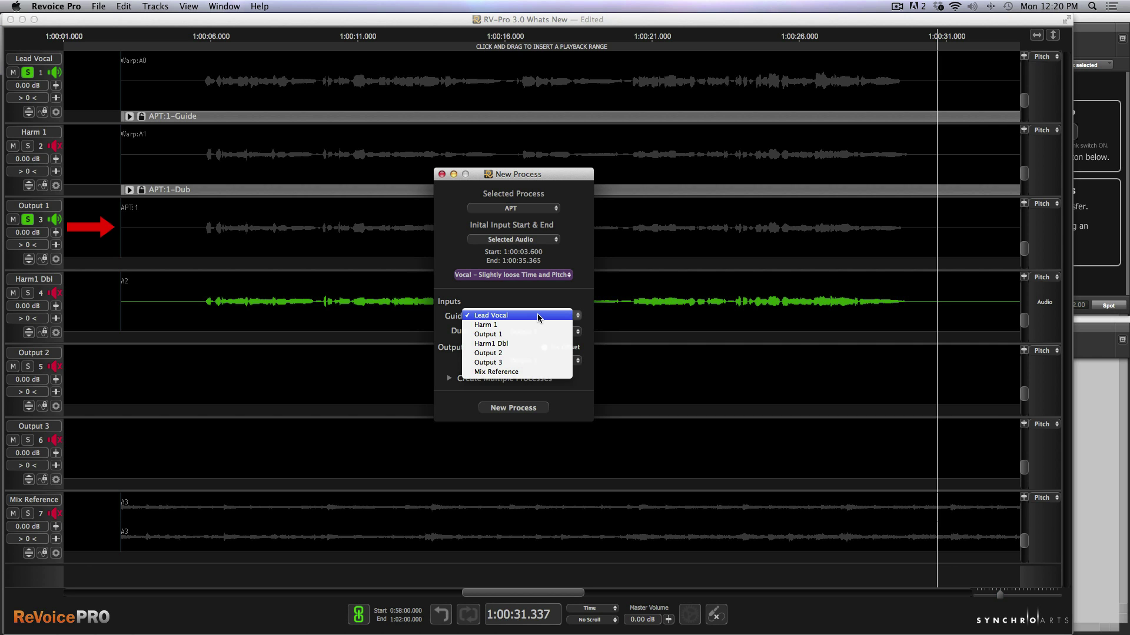
click(525, 334)
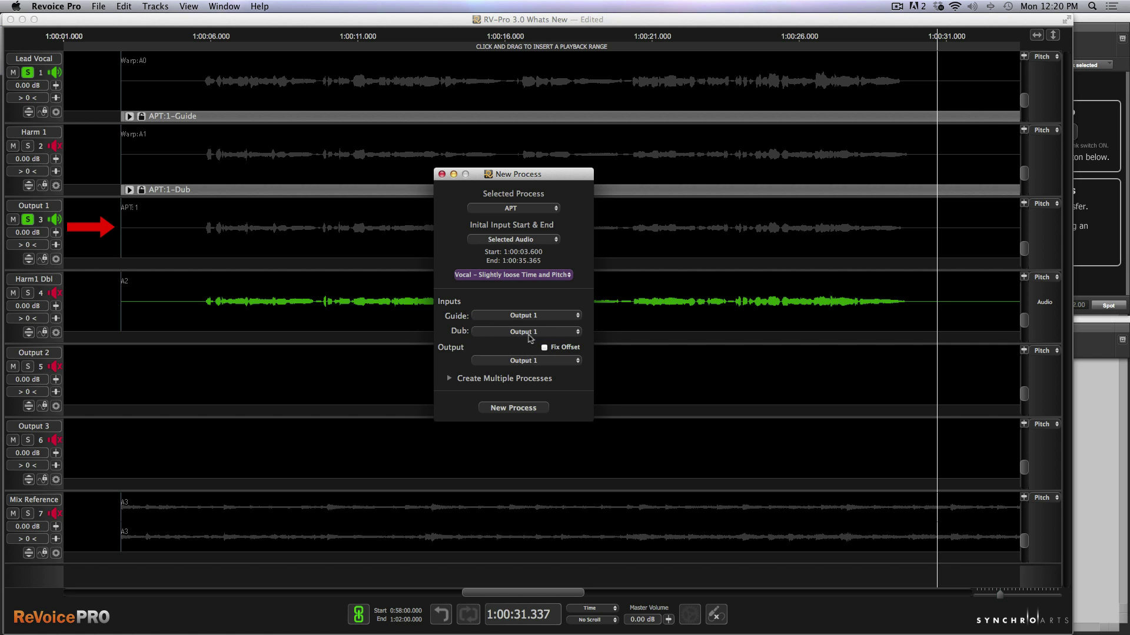
click(536, 332)
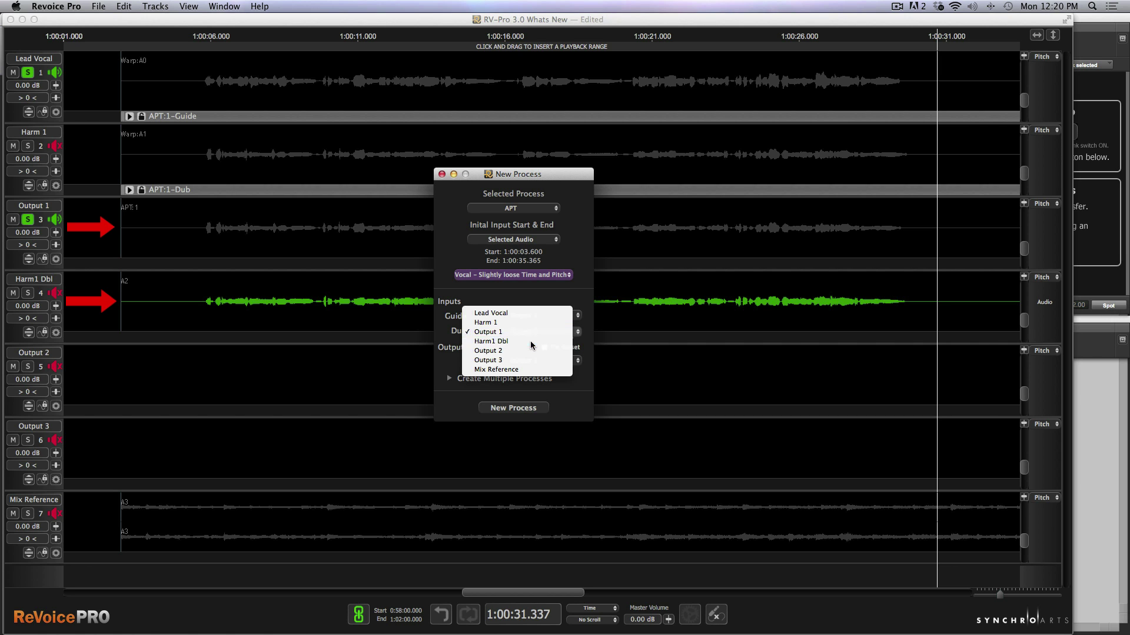
click(530, 342)
click(537, 360)
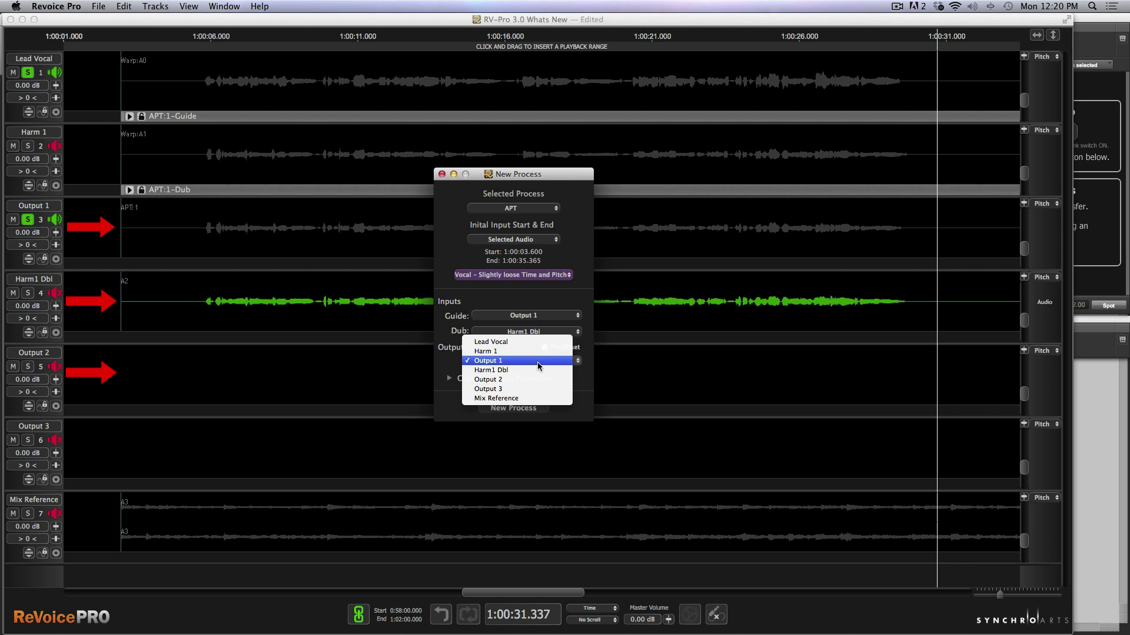
click(530, 379)
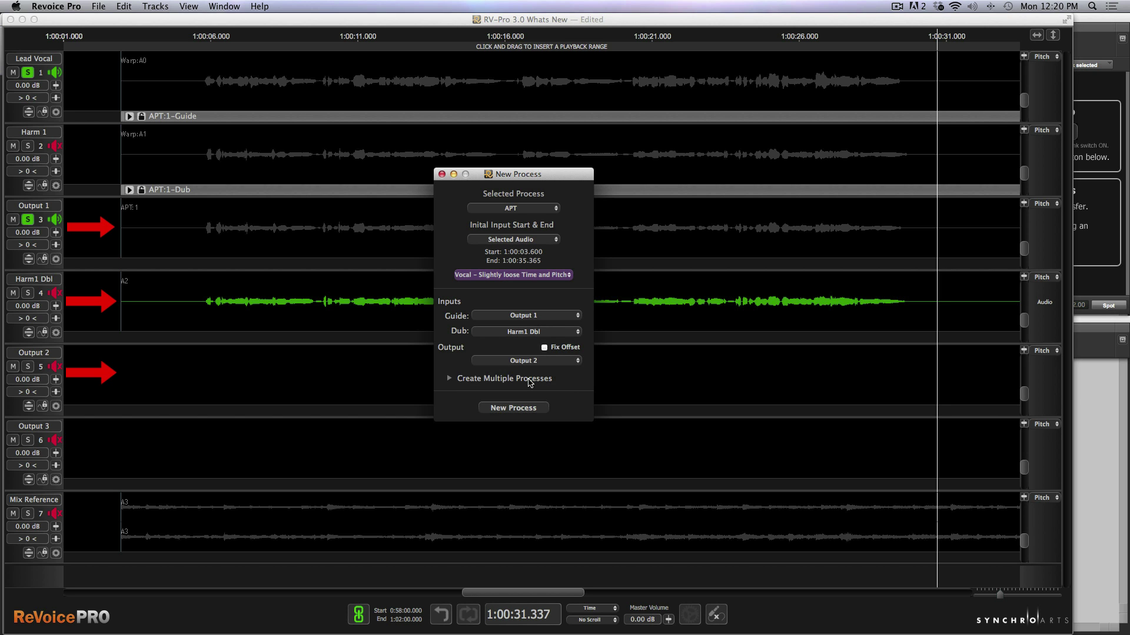
click(513, 407)
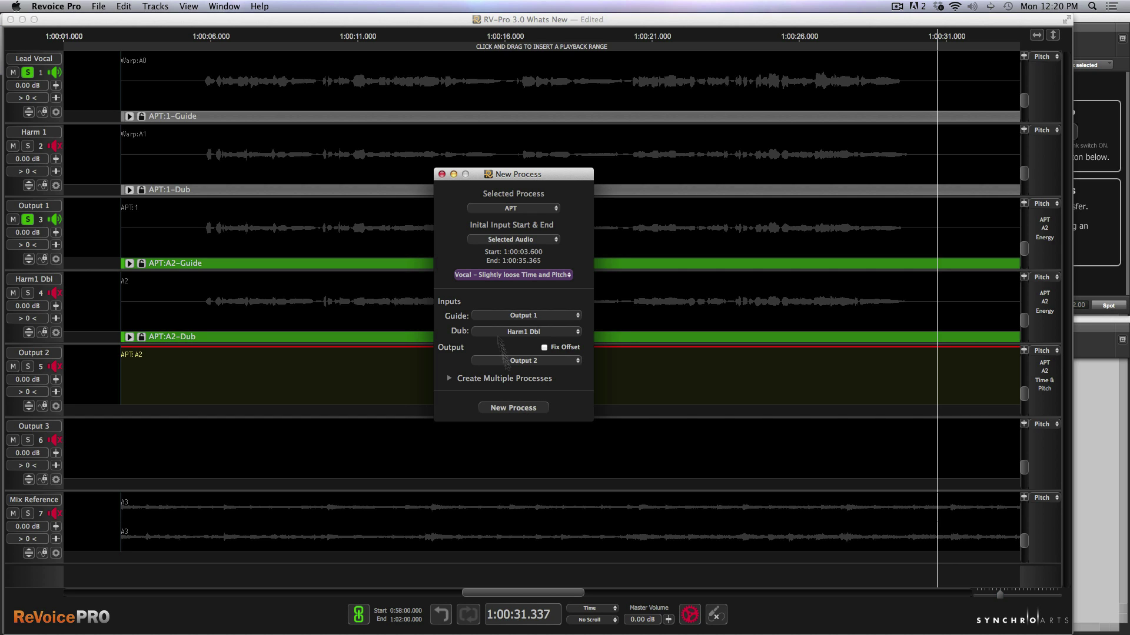
click(442, 175)
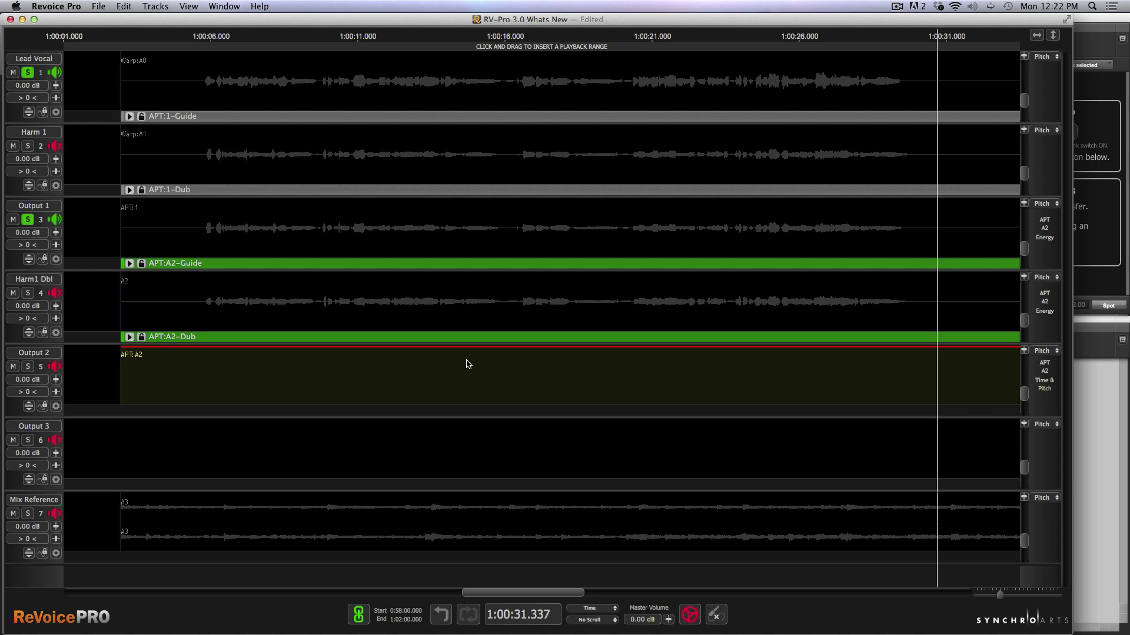
Solo Output 2 alongside Lead Vocal and Output 1, and process and audition the three vocals together.
key(5)
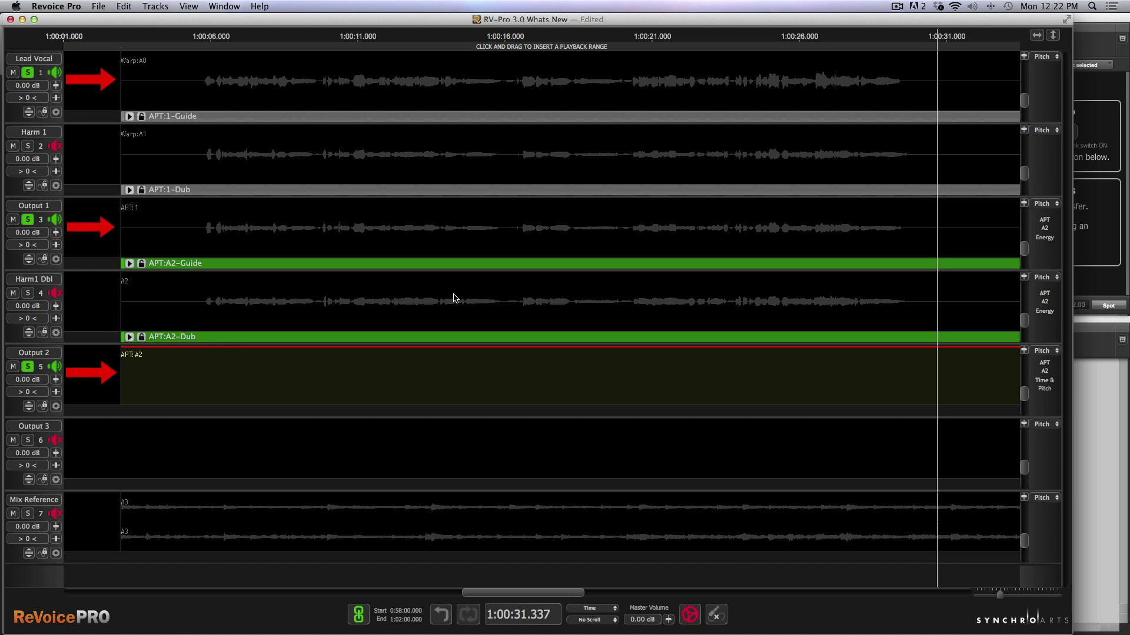
click(425, 264)
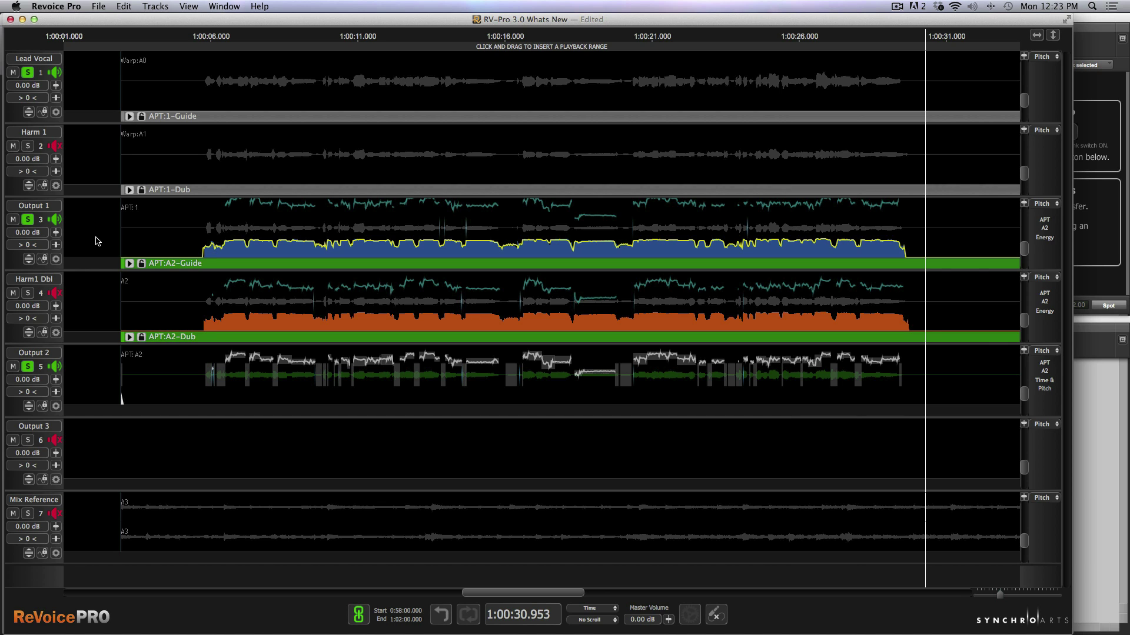
Pan Output 1 to -100 and Output 2 to 100, and audition the vocals with Mix Reference also soloed.
click(56, 246)
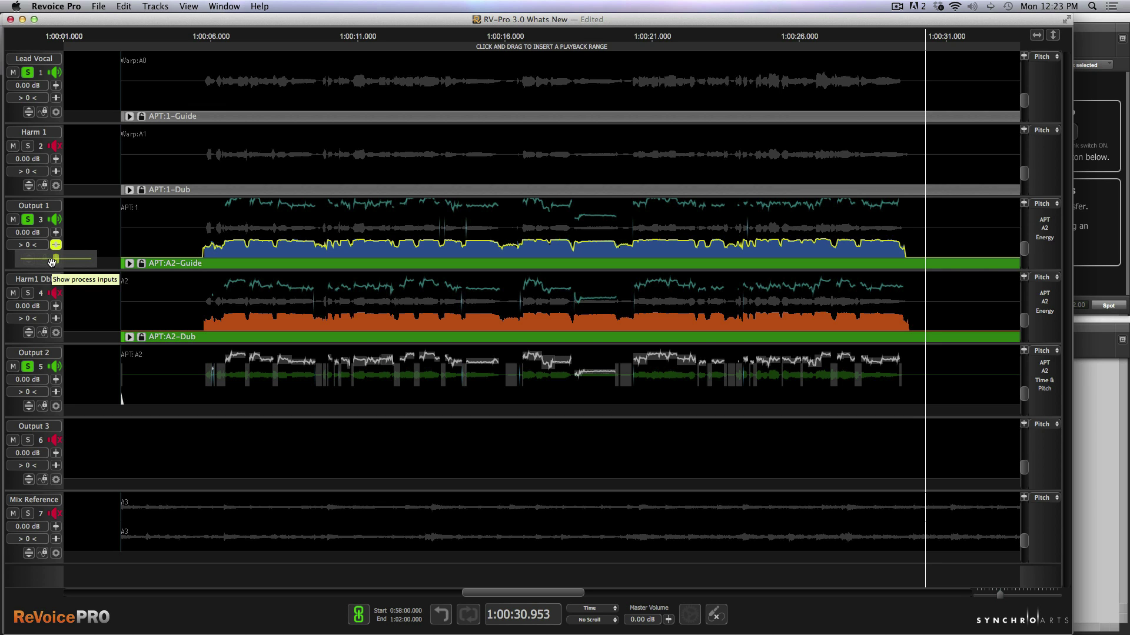
scroll(52, 259, down, 3)
scroll(52, 259, up, 8)
scroll(51, 262, down, 10)
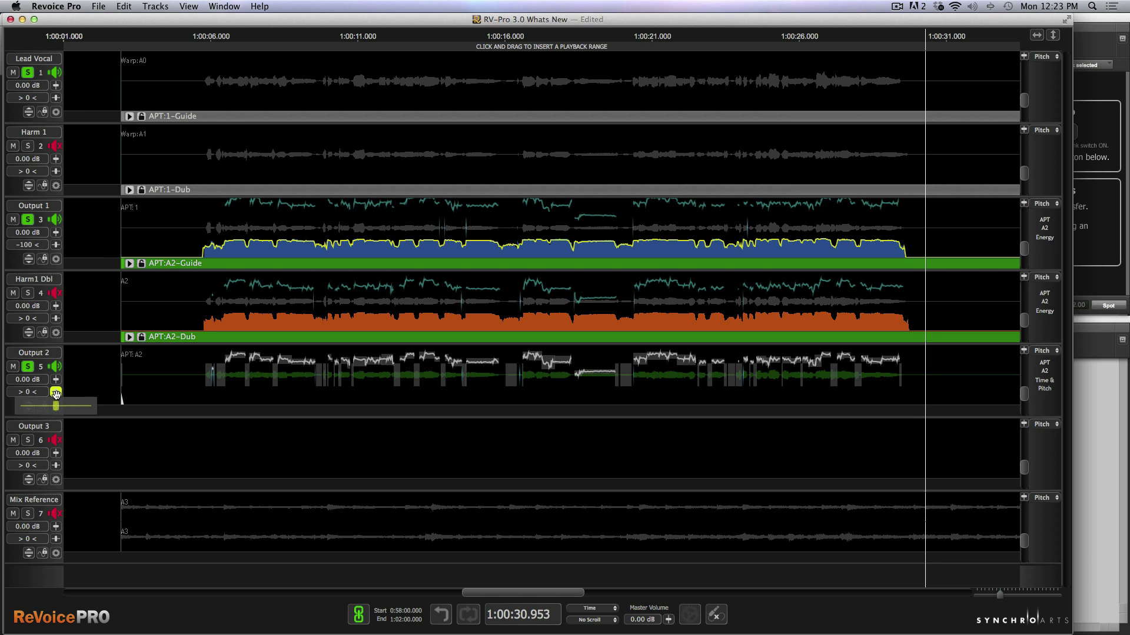
scroll(56, 393, up, 5)
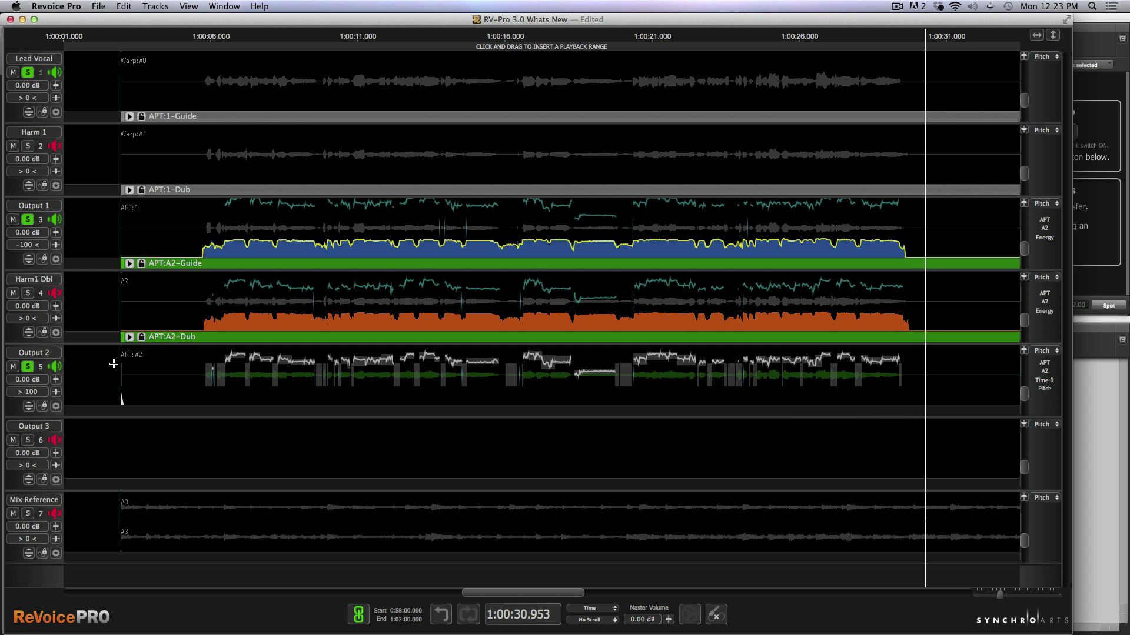
key(7)
key(space)
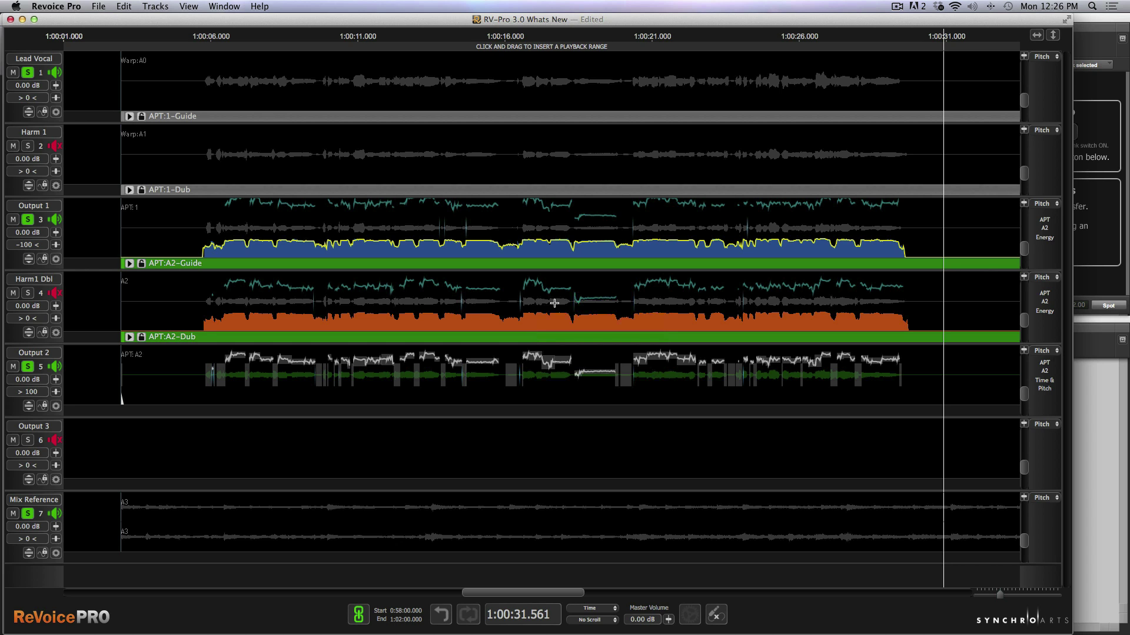
Add seven alignment tolerance points to APT:A2 on Harm1 Dbl, raising those near 1:00:26 and 1:00:13 to about 29.7% and 23.6%.
right_click(554, 303)
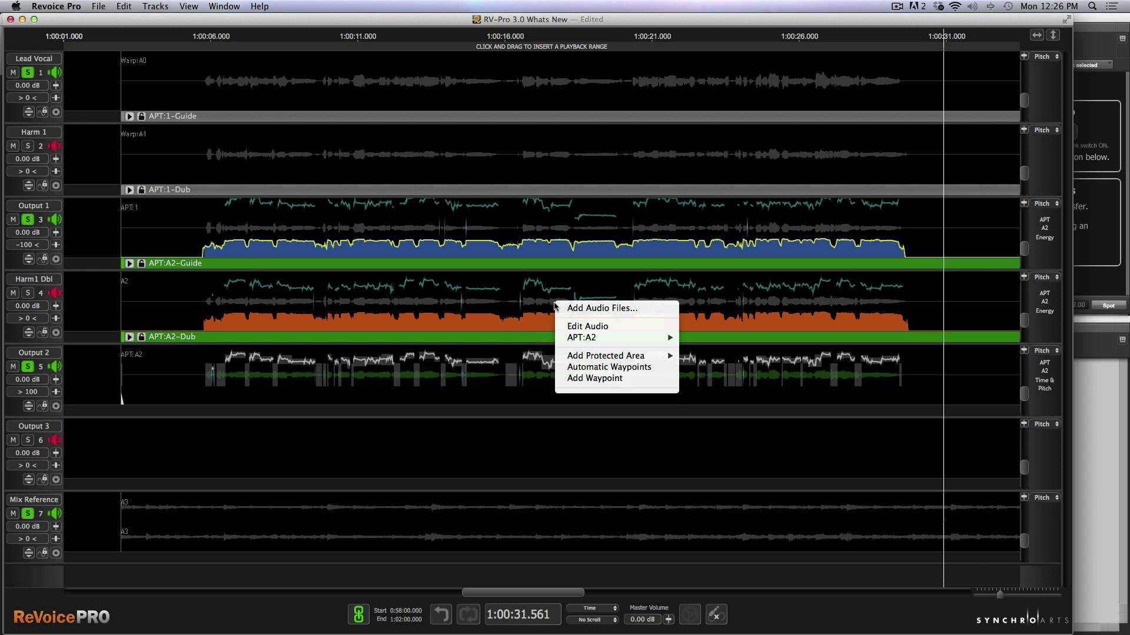
mouse_move(588, 338)
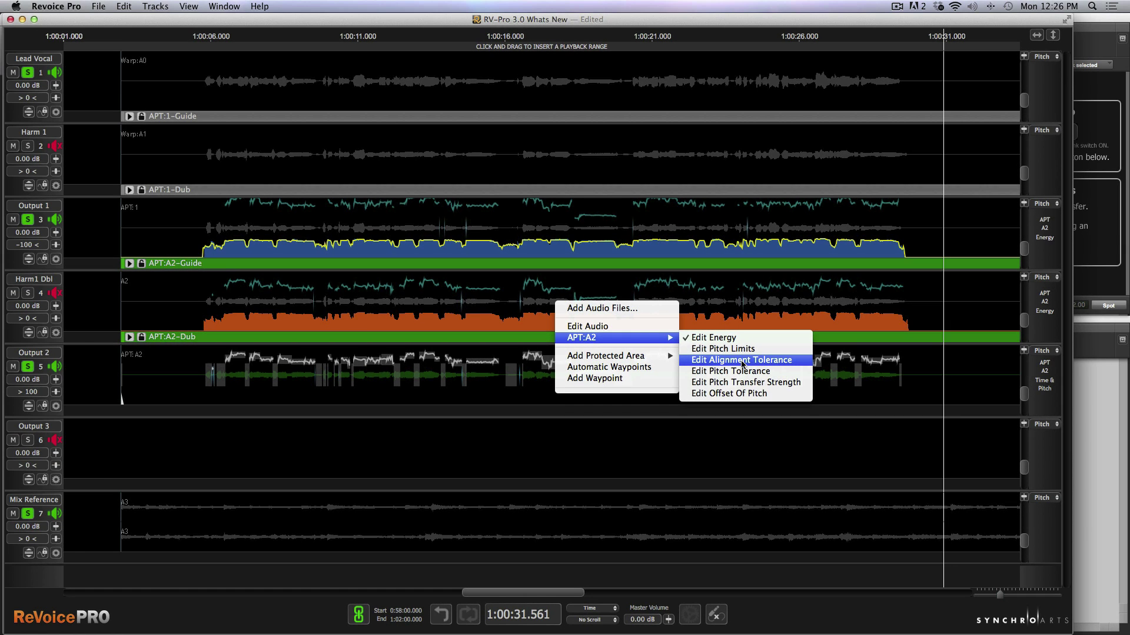
click(741, 360)
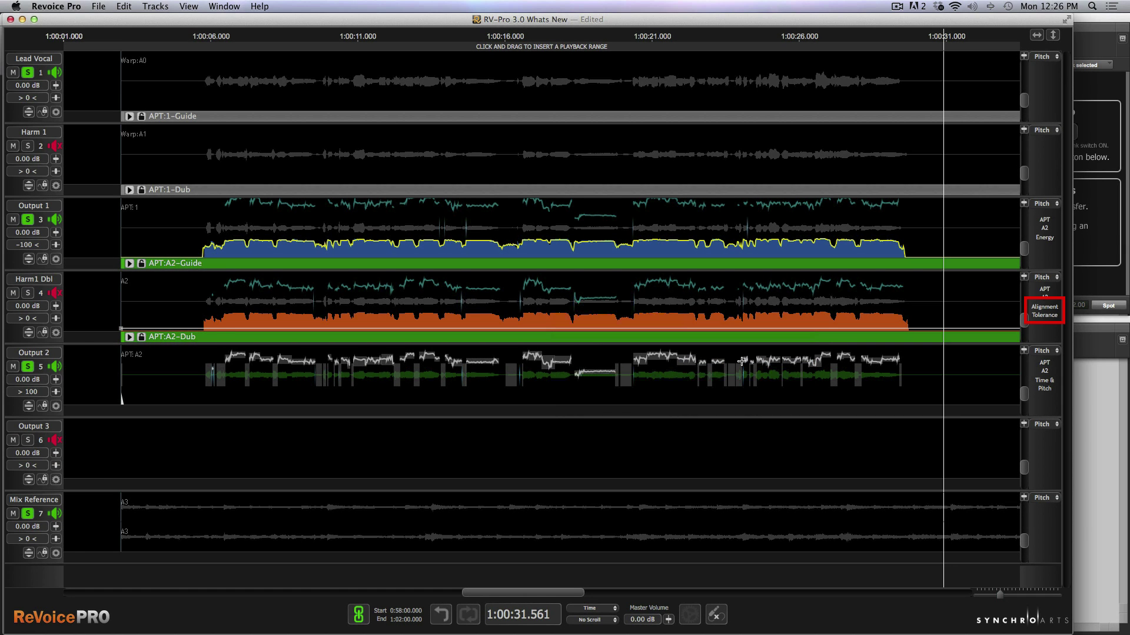
click(201, 329)
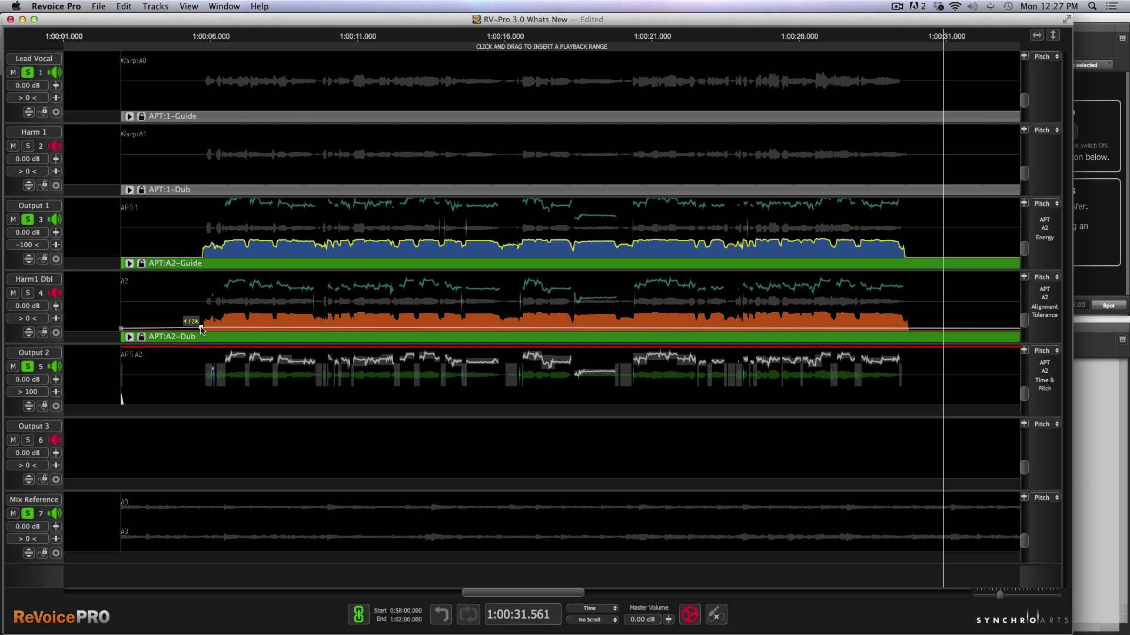
click(291, 329)
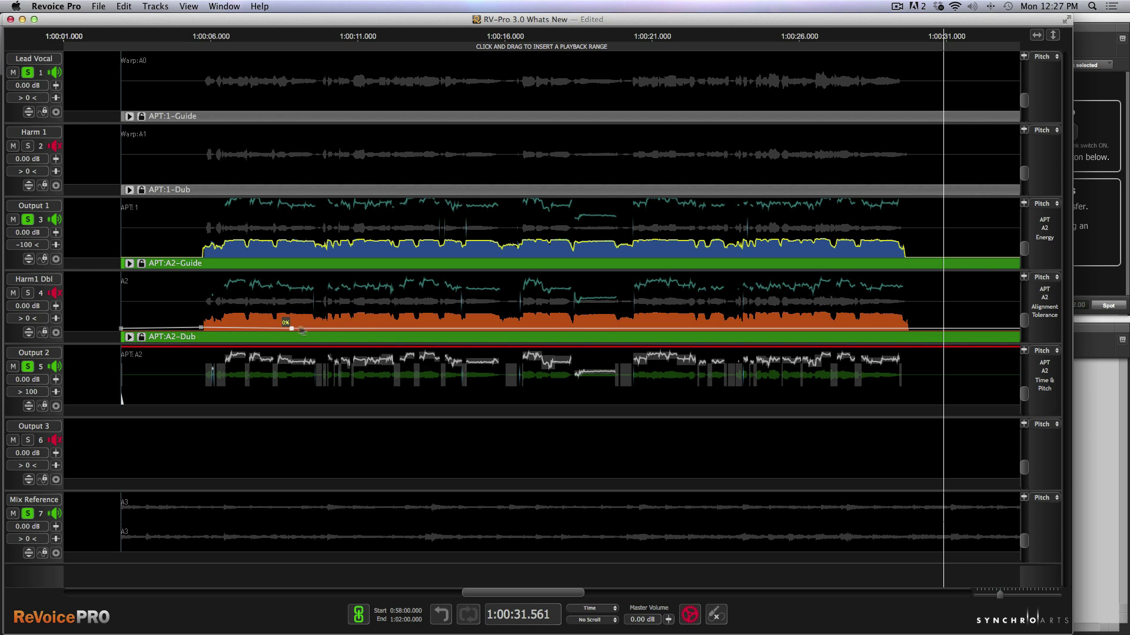
click(424, 329)
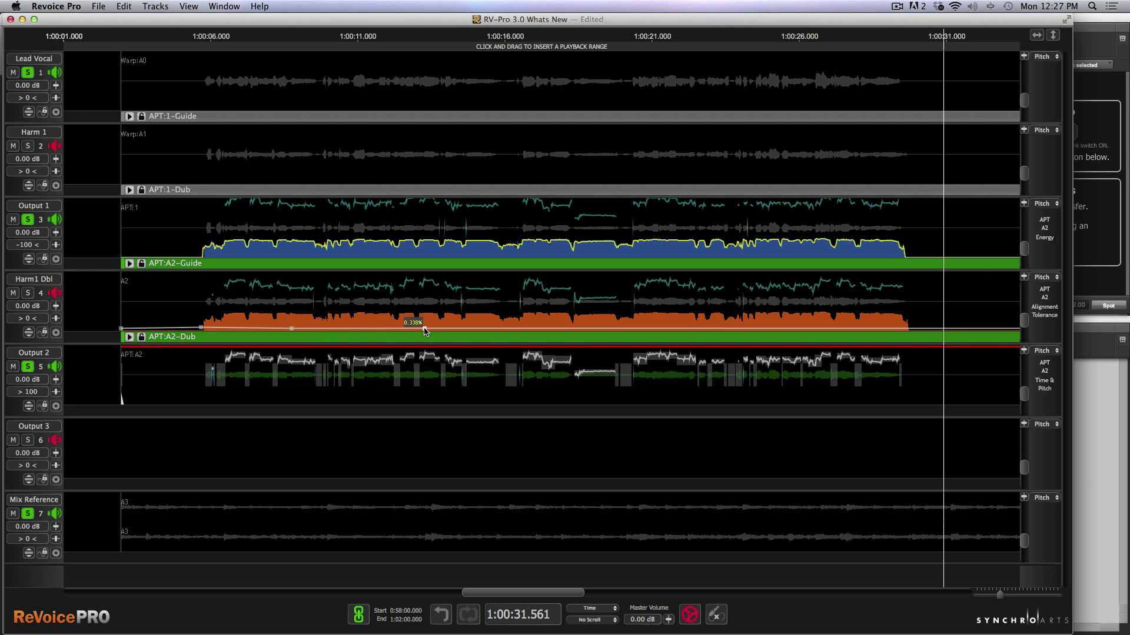
click(529, 327)
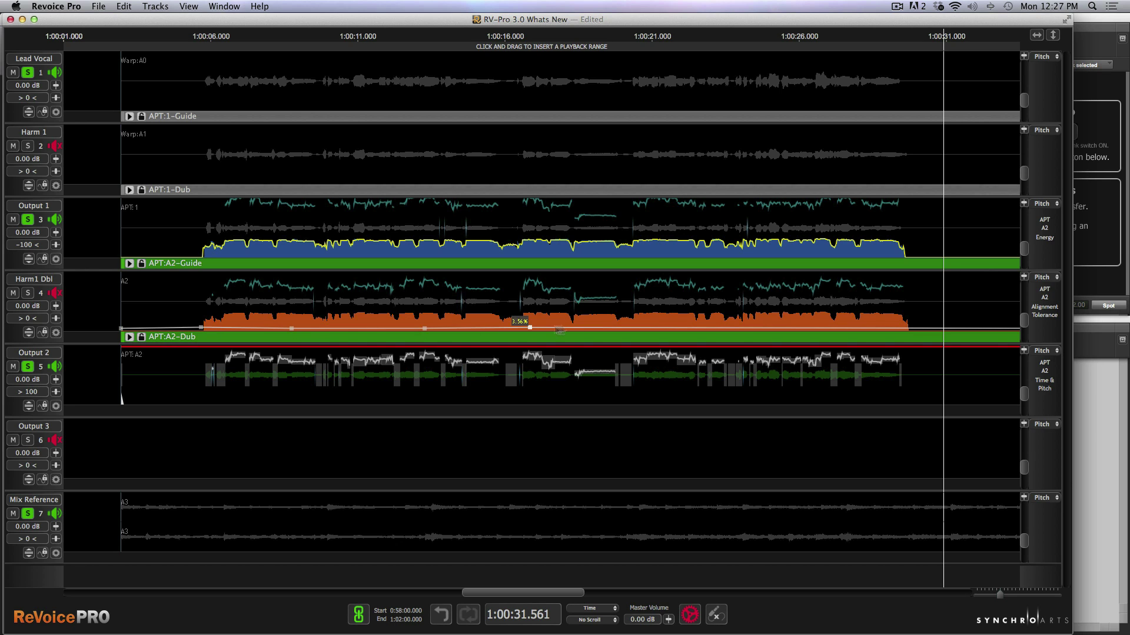
click(667, 329)
click(794, 328)
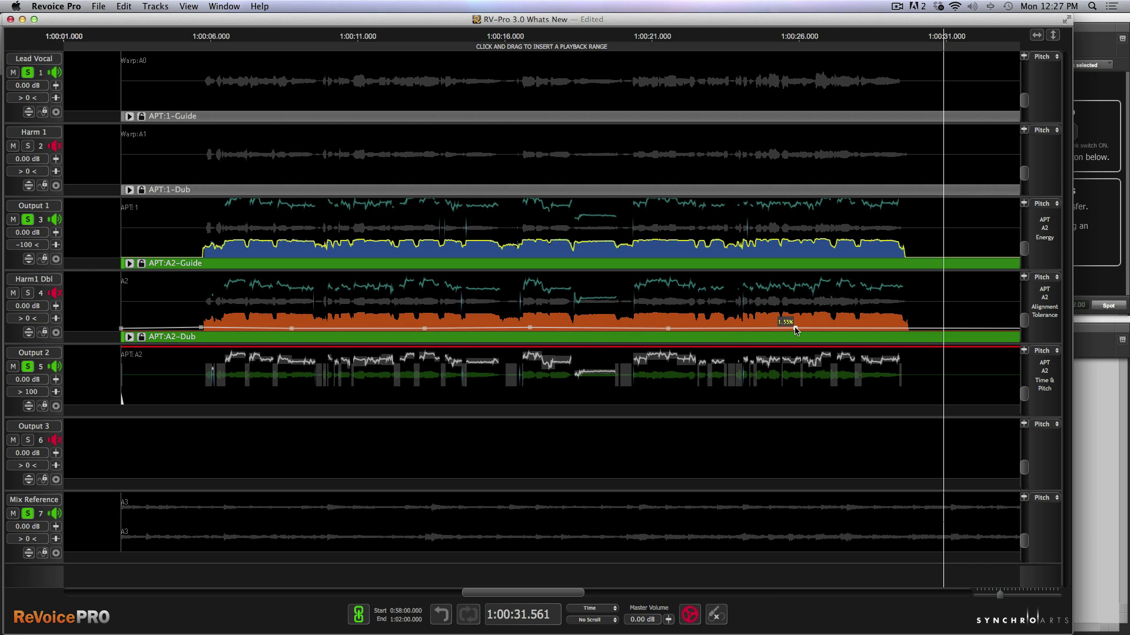
click(902, 328)
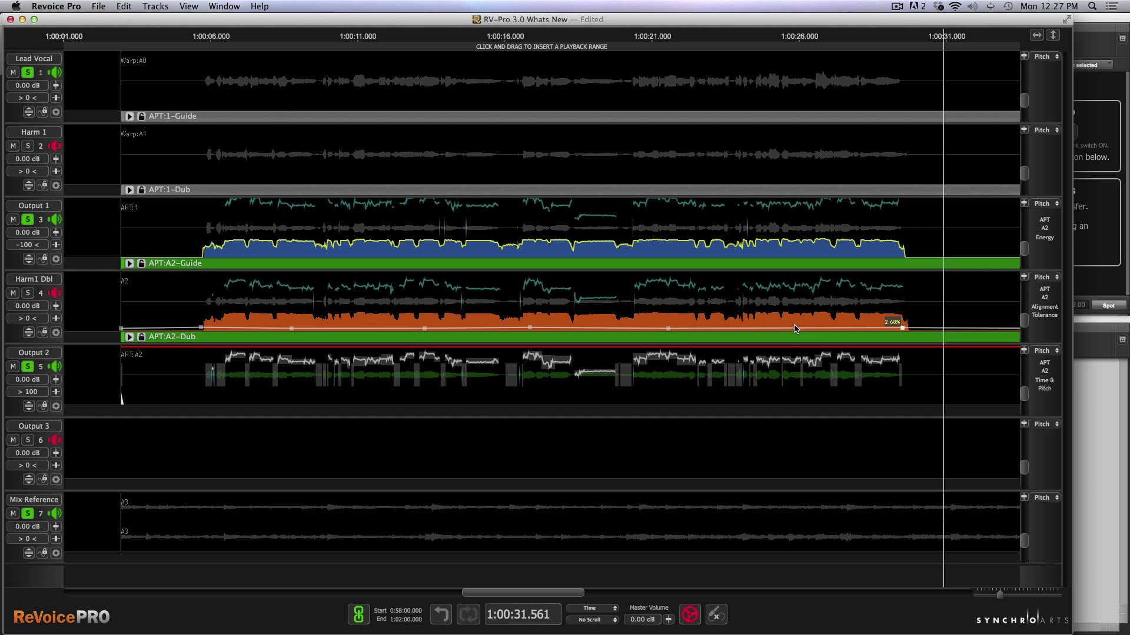
drag(795, 328, 795, 320)
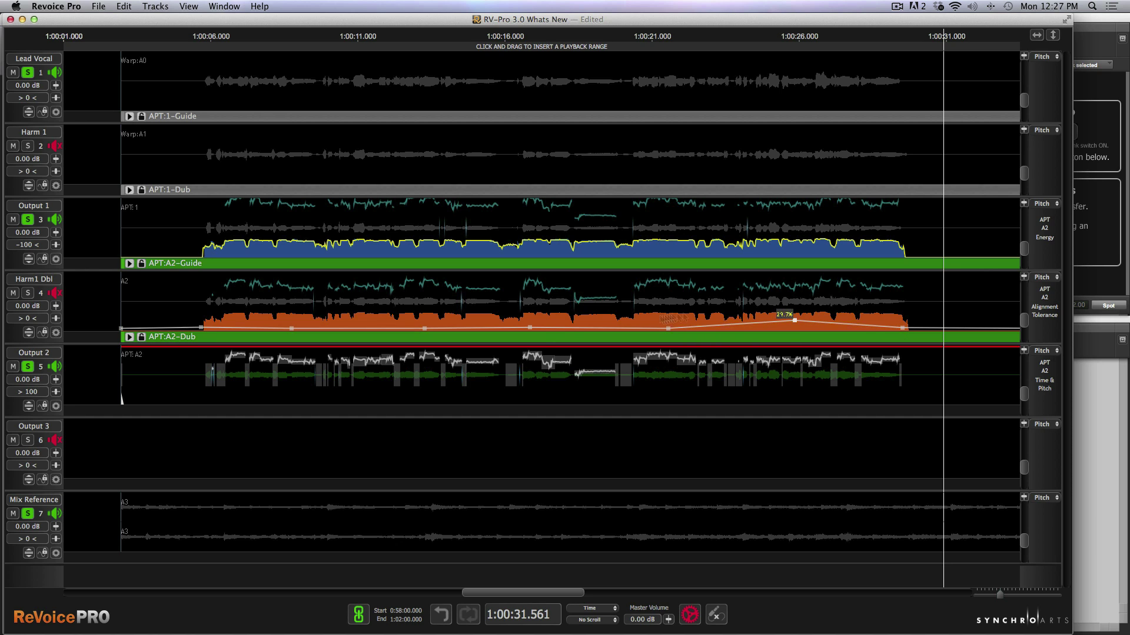
drag(425, 328, 425, 322)
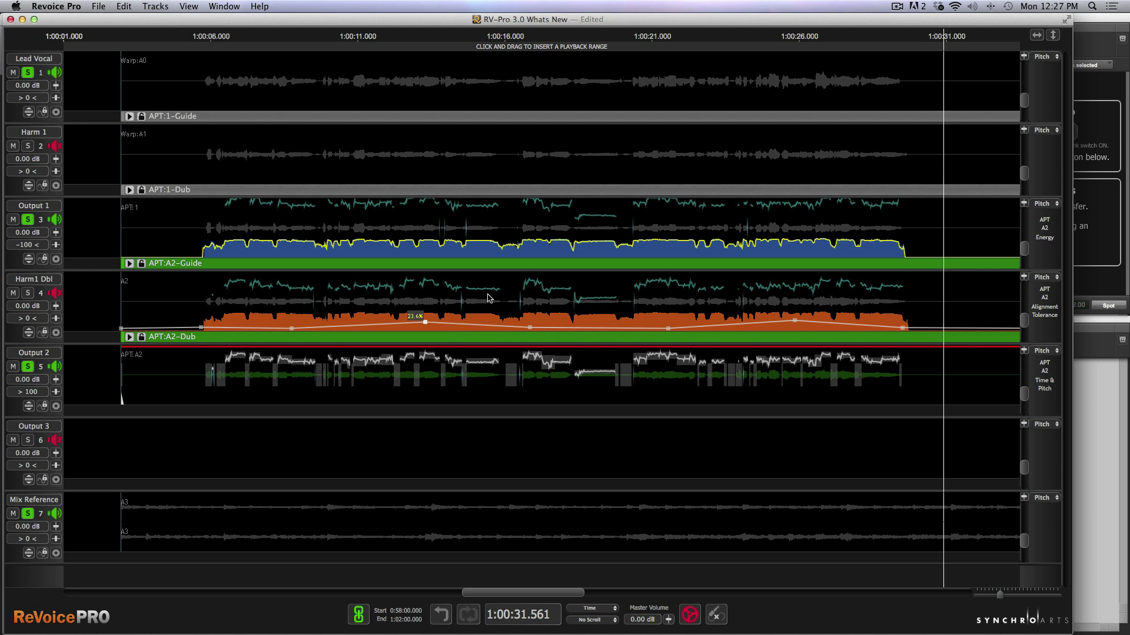
Add five pitch transfer strength points to APT:A2 on Harm1 Dbl, lowering those near 1:00:22.6 and 1:00:12 to about 88% and 76%.
right_click(487, 298)
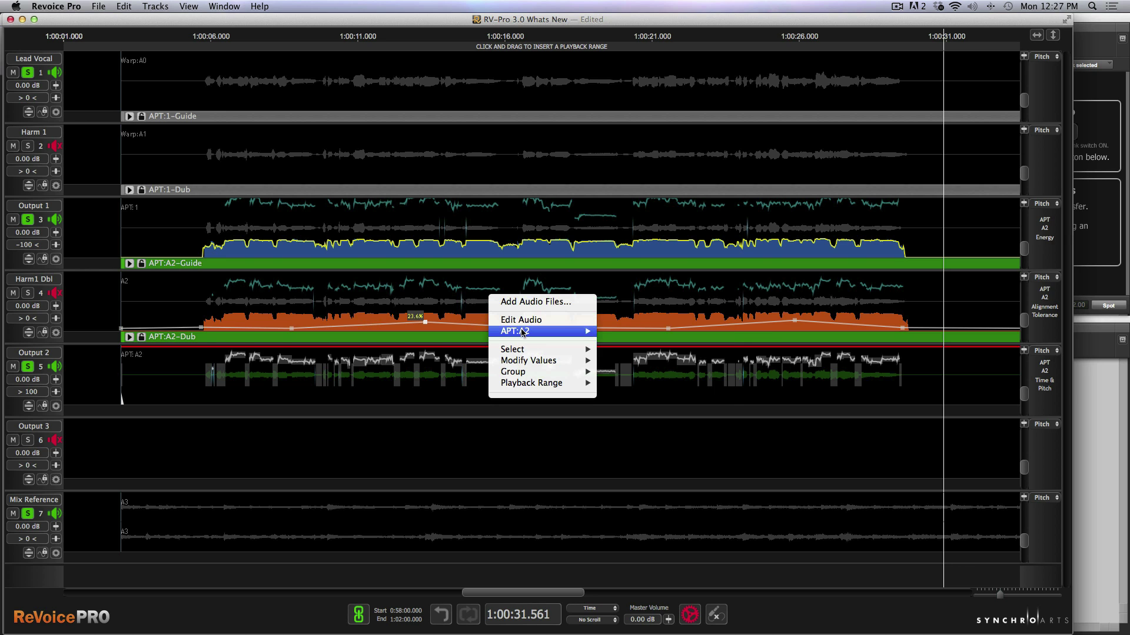
mouse_move(521, 332)
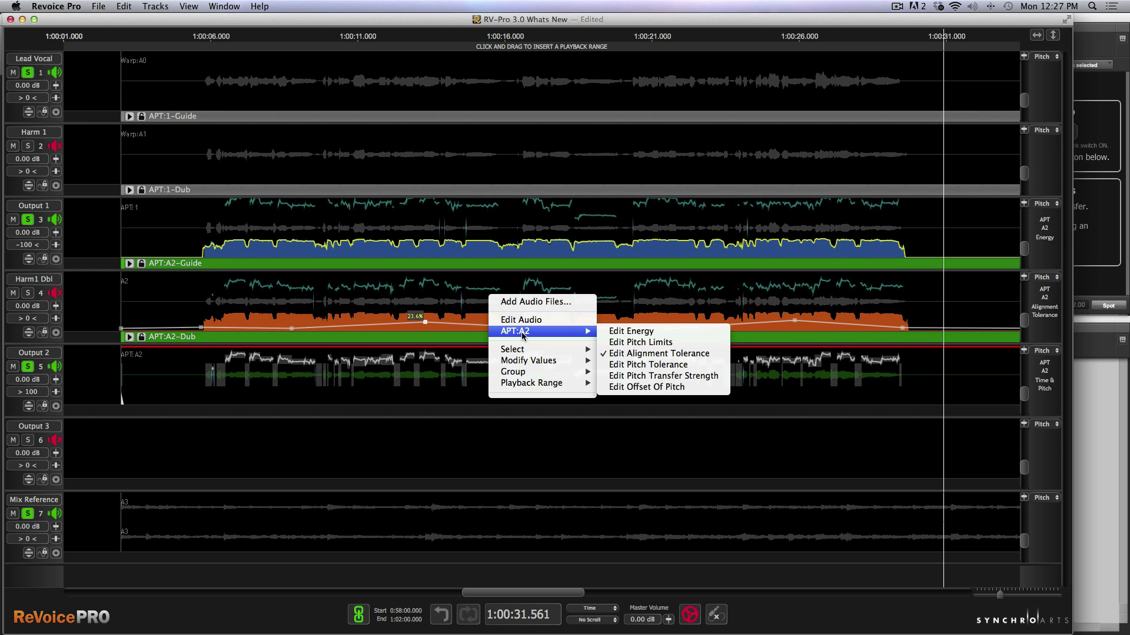
click(647, 376)
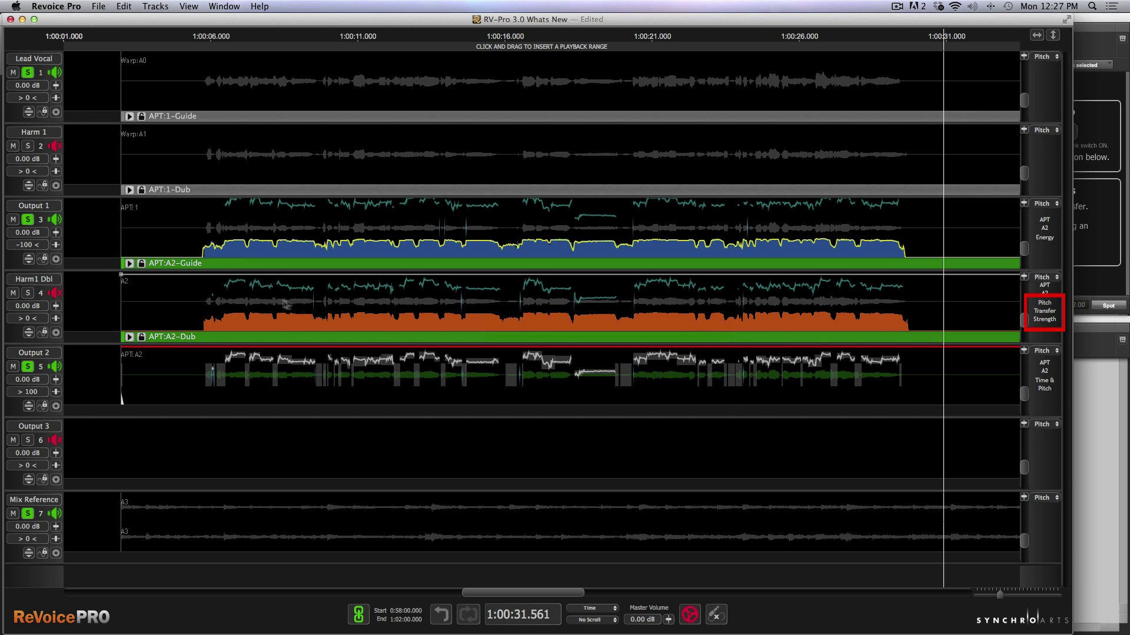
click(224, 275)
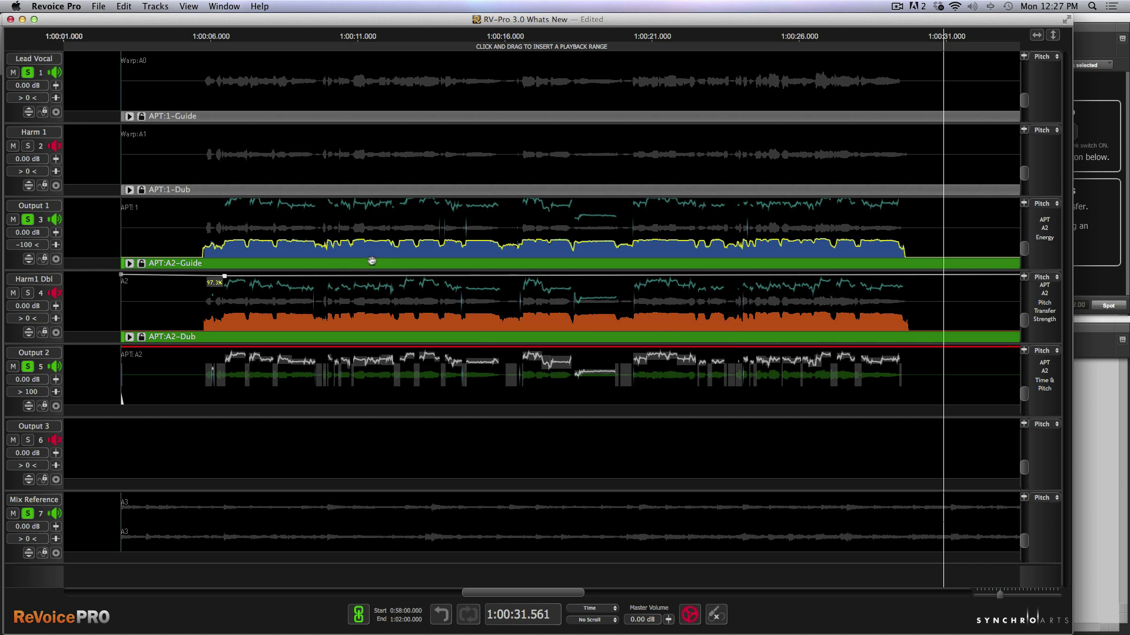
click(388, 276)
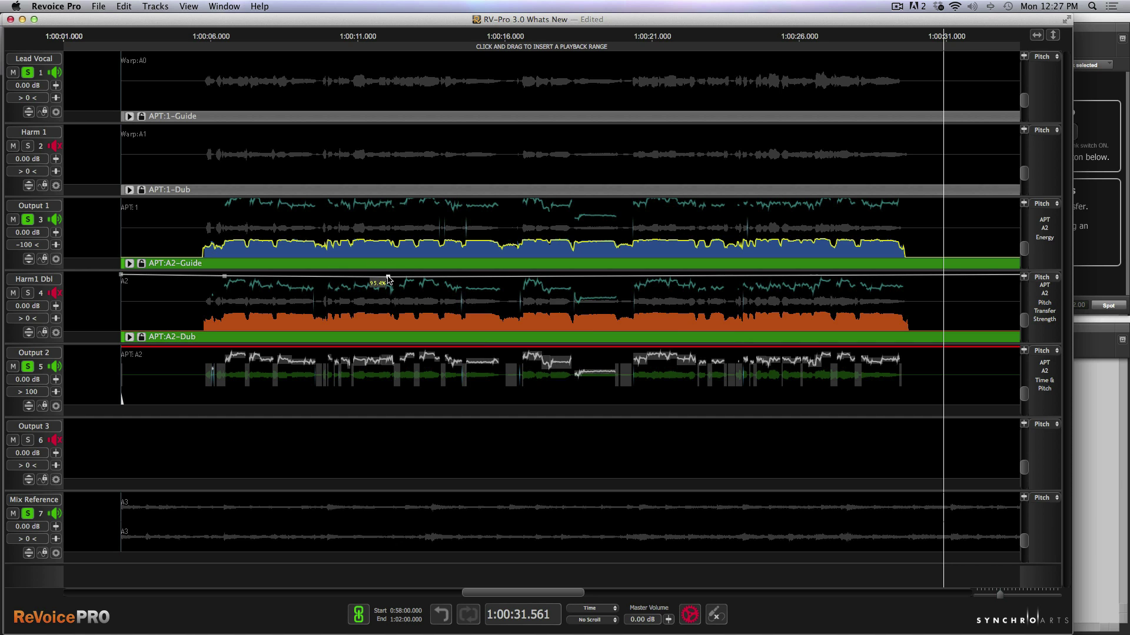
click(548, 276)
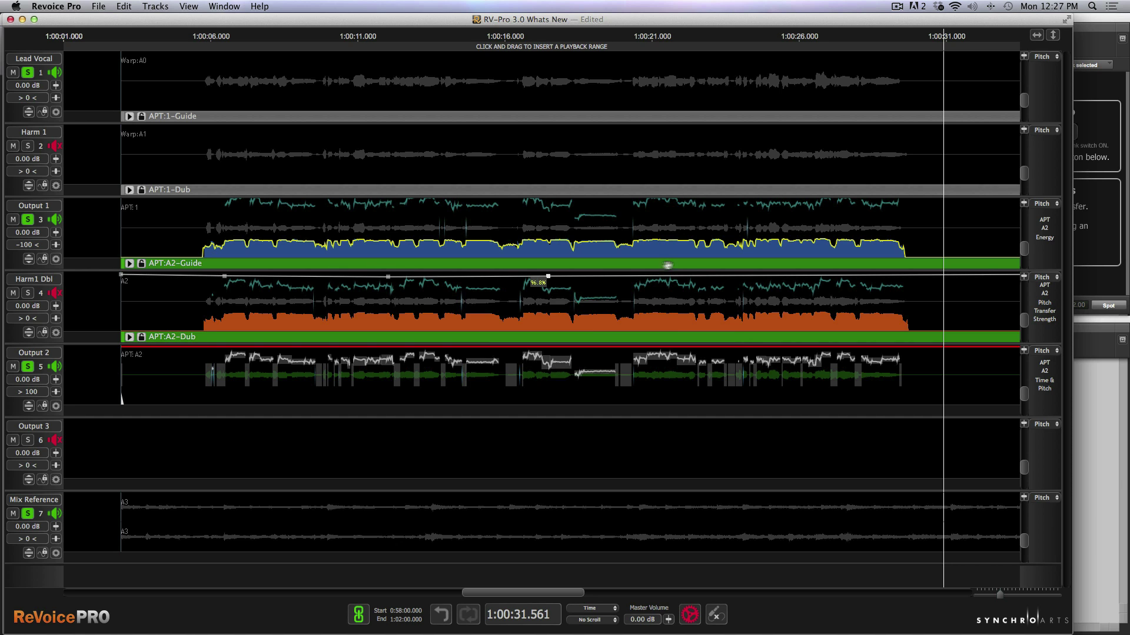
click(700, 276)
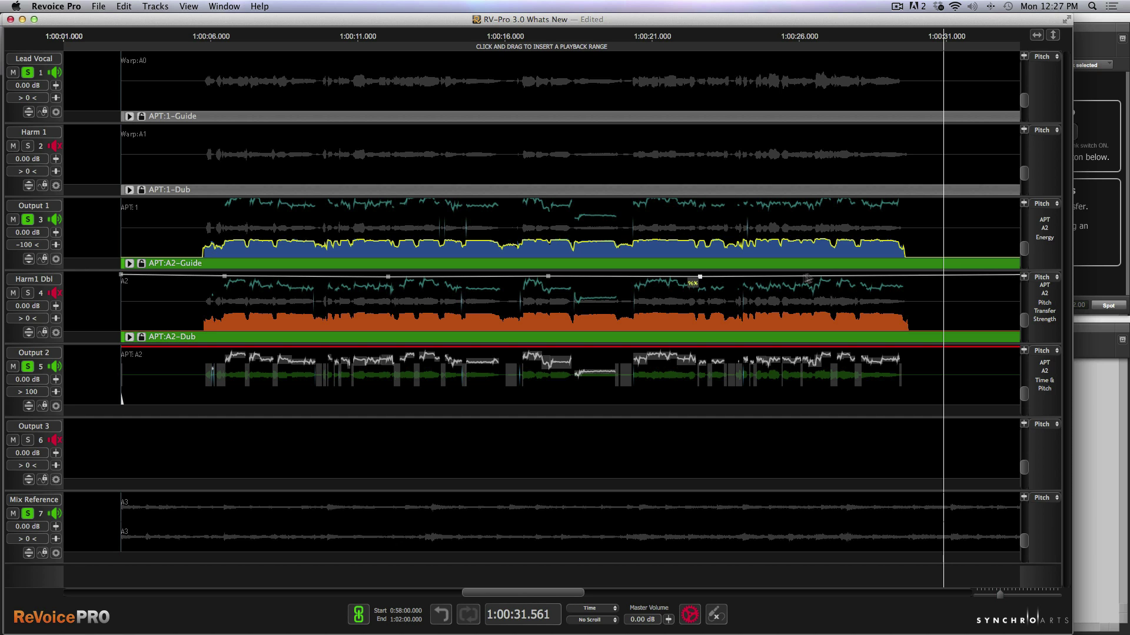
click(843, 275)
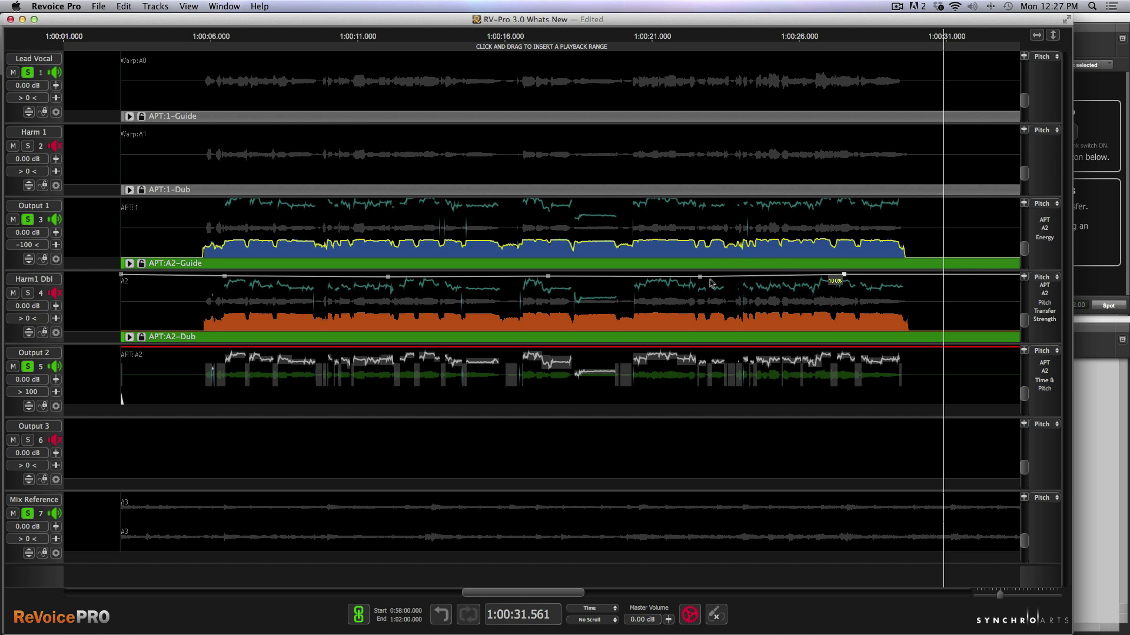
drag(699, 279, 700, 281)
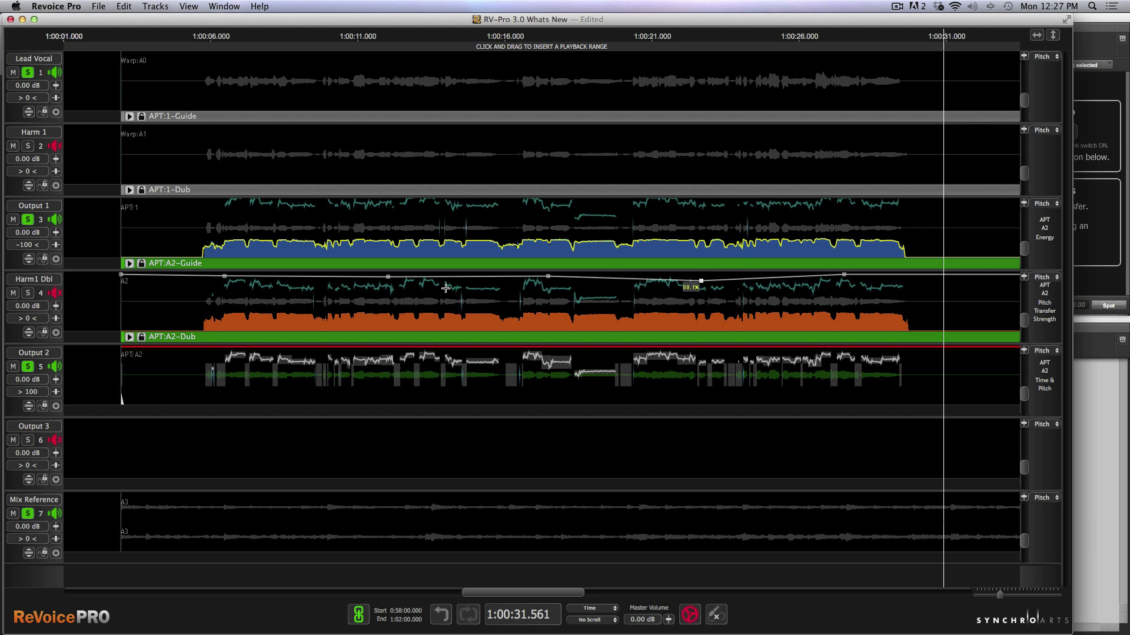
drag(387, 277, 387, 288)
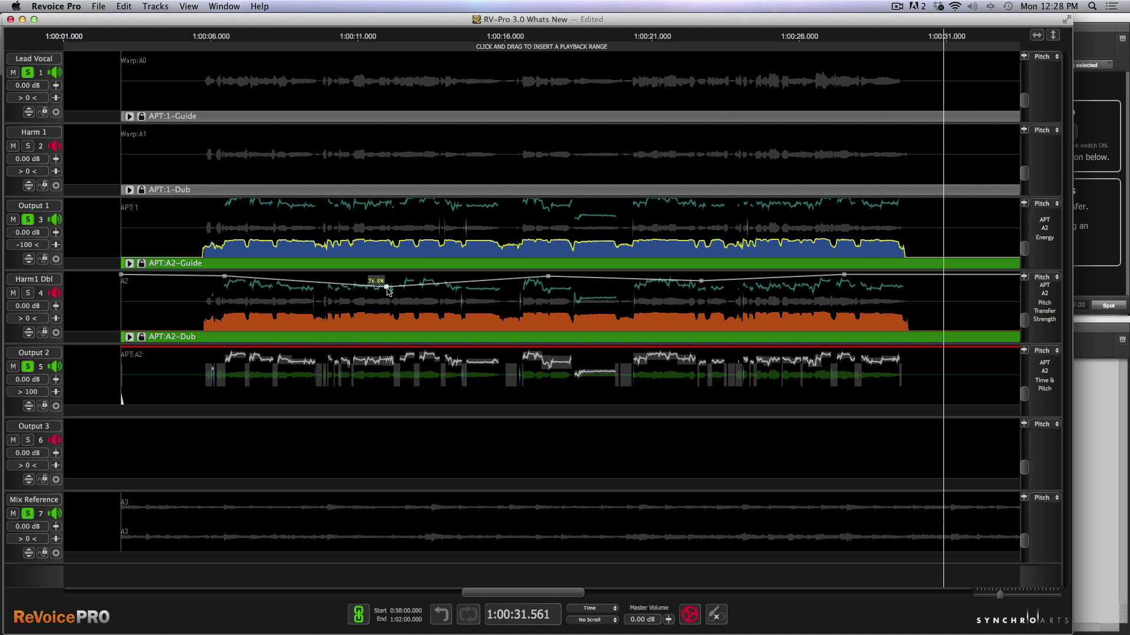
Show only the tracks used by the selected APT:A2 process and auto-size the track heights.
key(z)
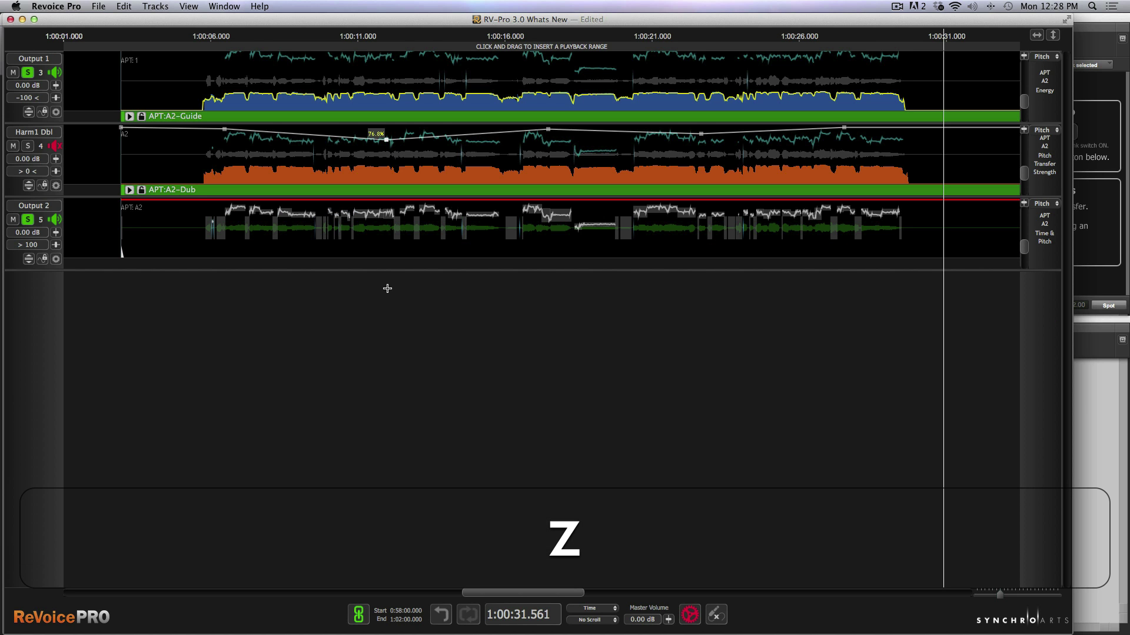
click(170, 7)
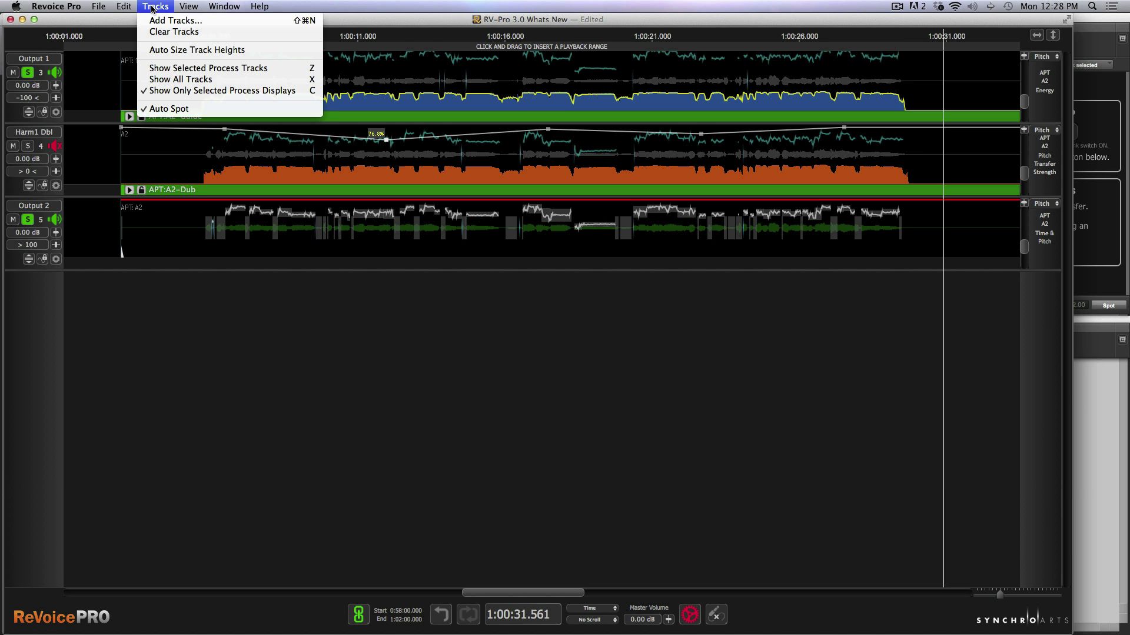
click(175, 50)
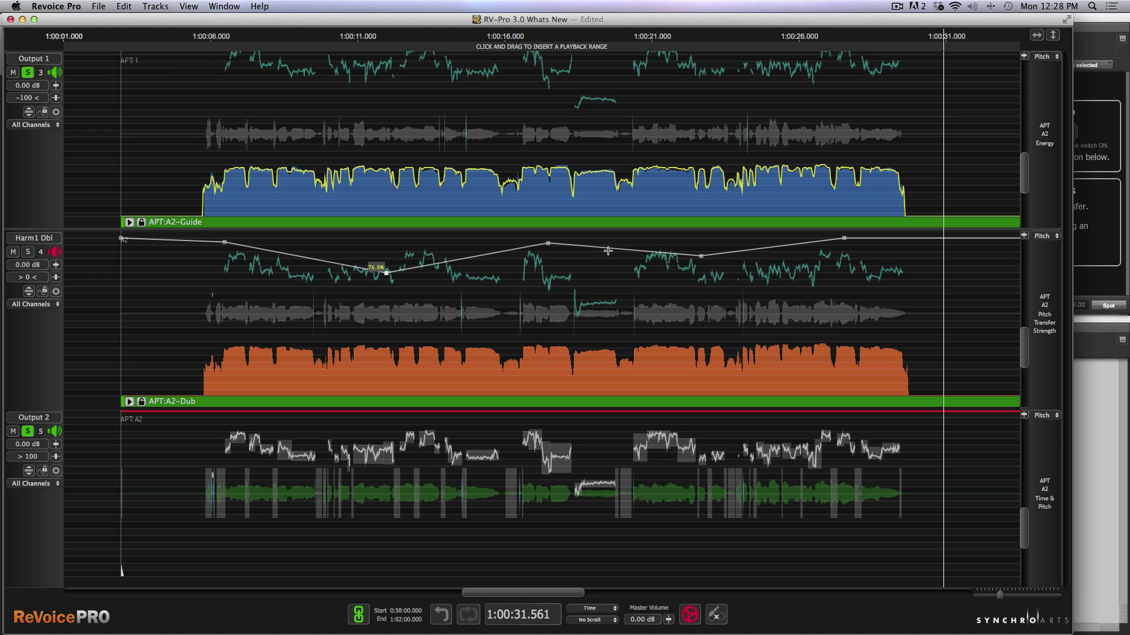
Show all tracks, isolate the tracks of the APT:1 process for viewing, and return to showing all tracks.
key(x)
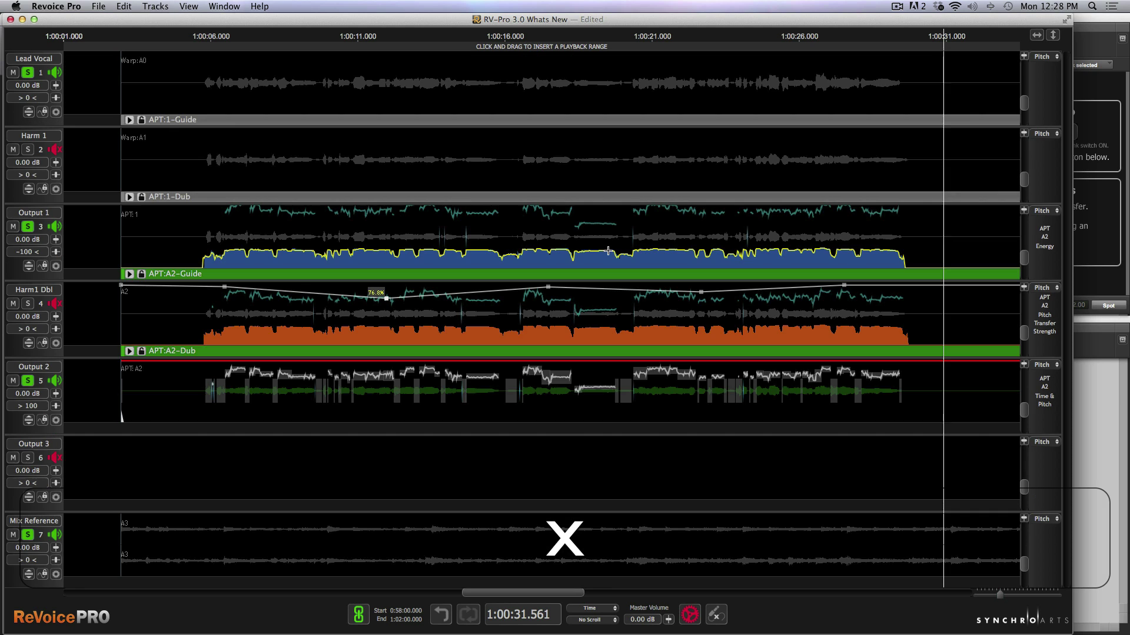
click(608, 120)
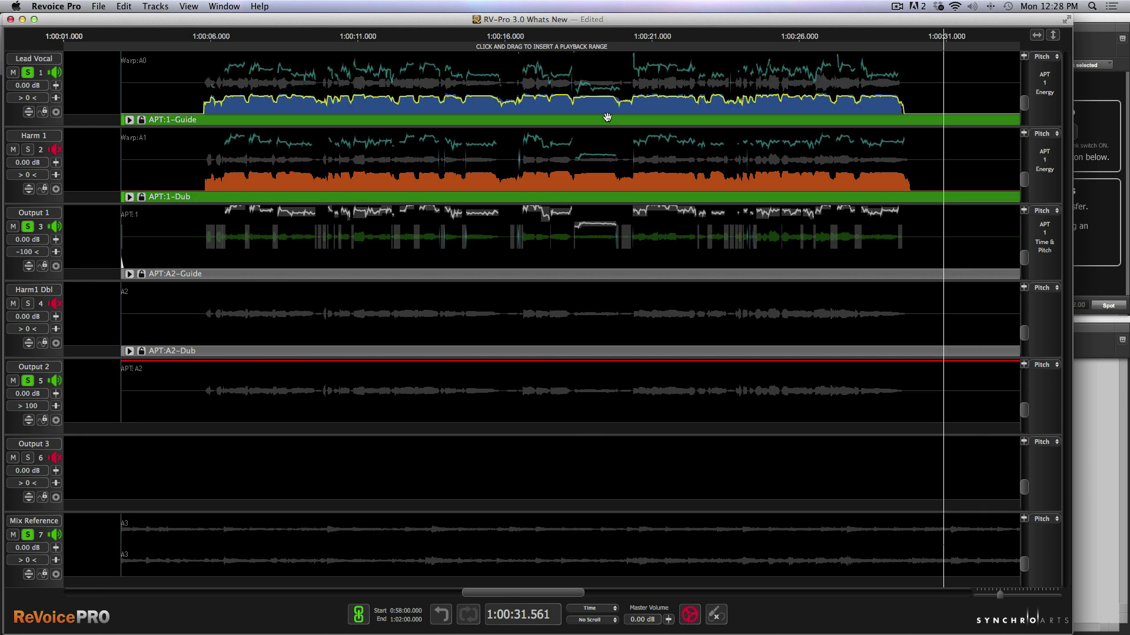
key(z)
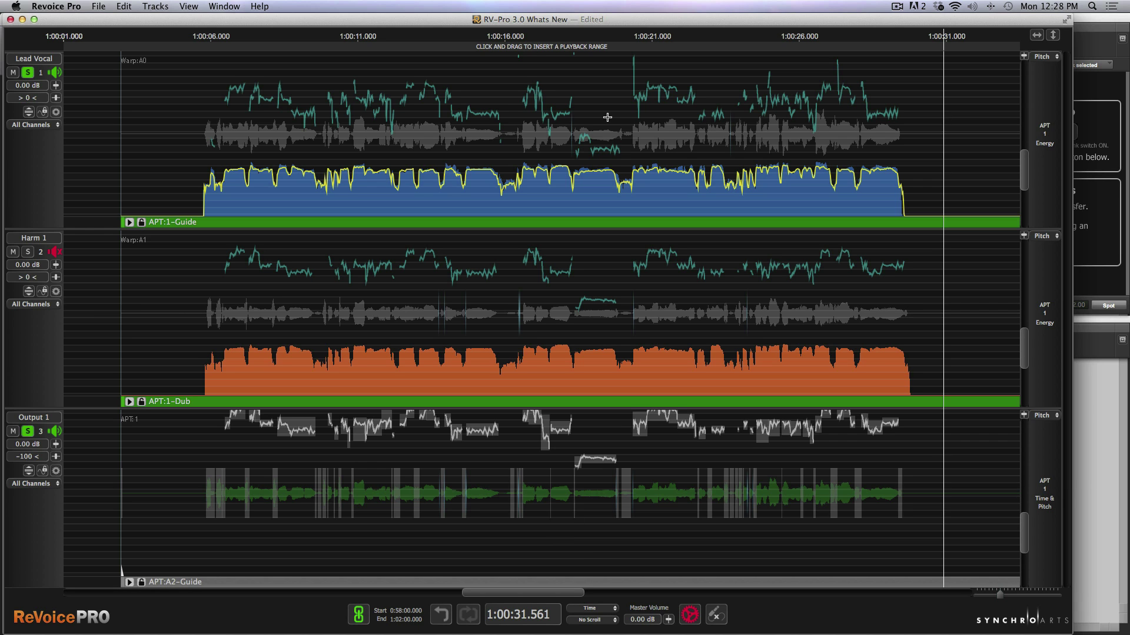
key(x)
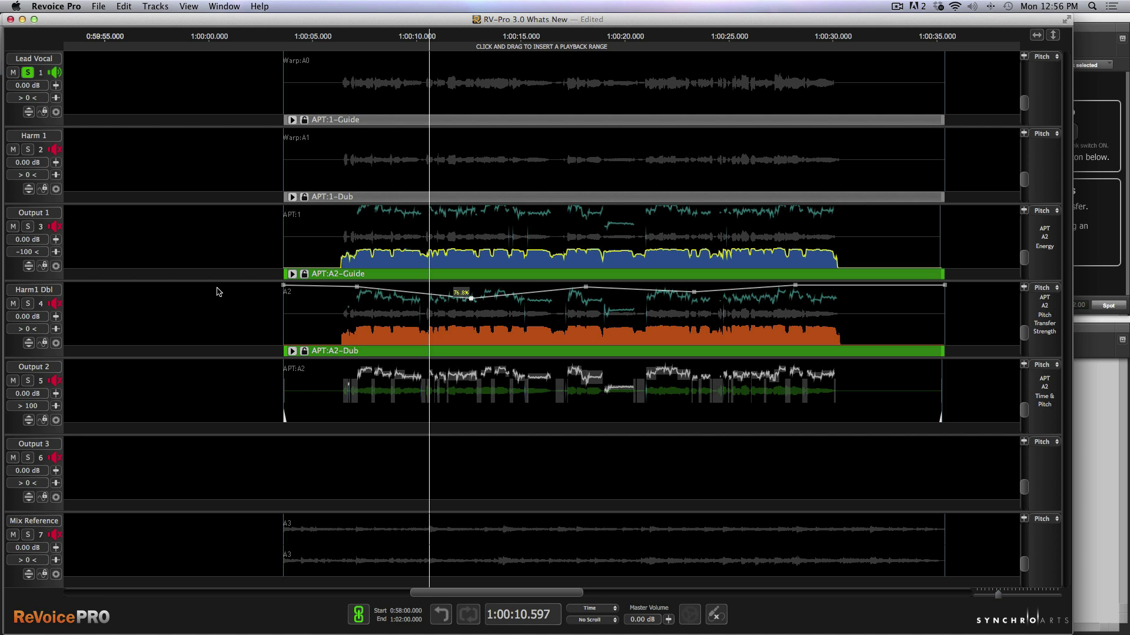
Set up a new Doubler process with Lead Vocal as input and Output 3 as output.
key(b)
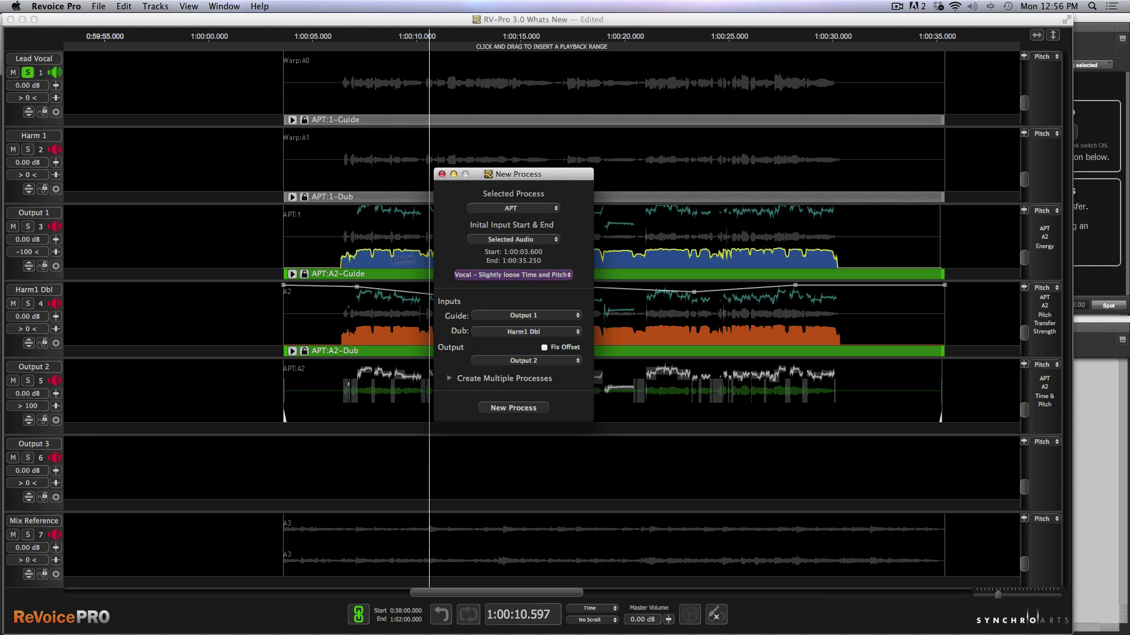
click(528, 211)
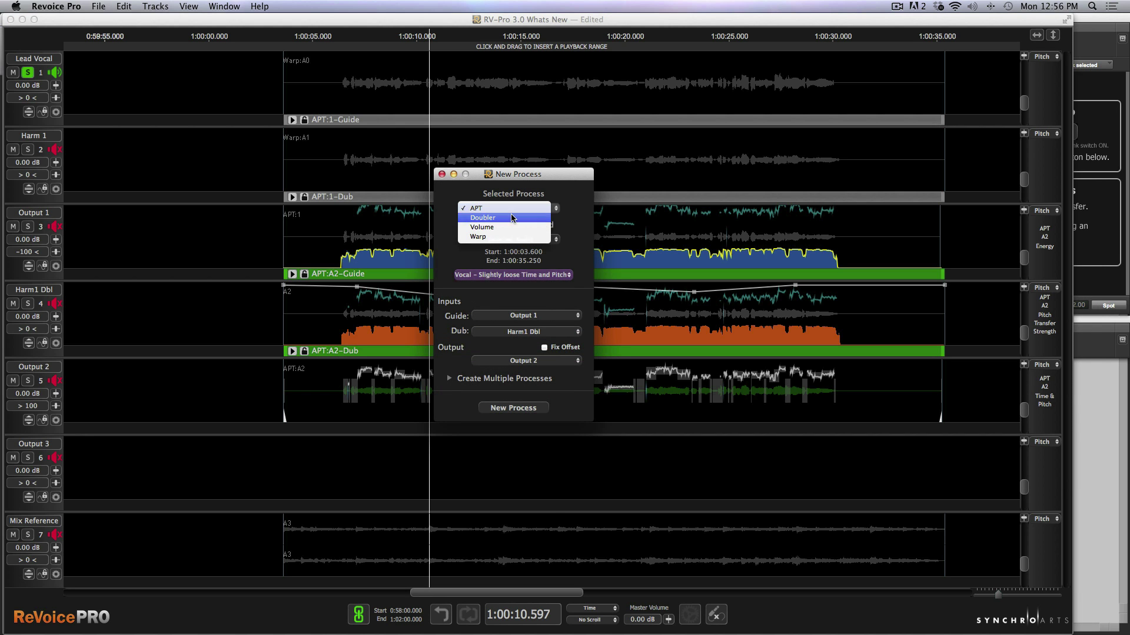
click(510, 219)
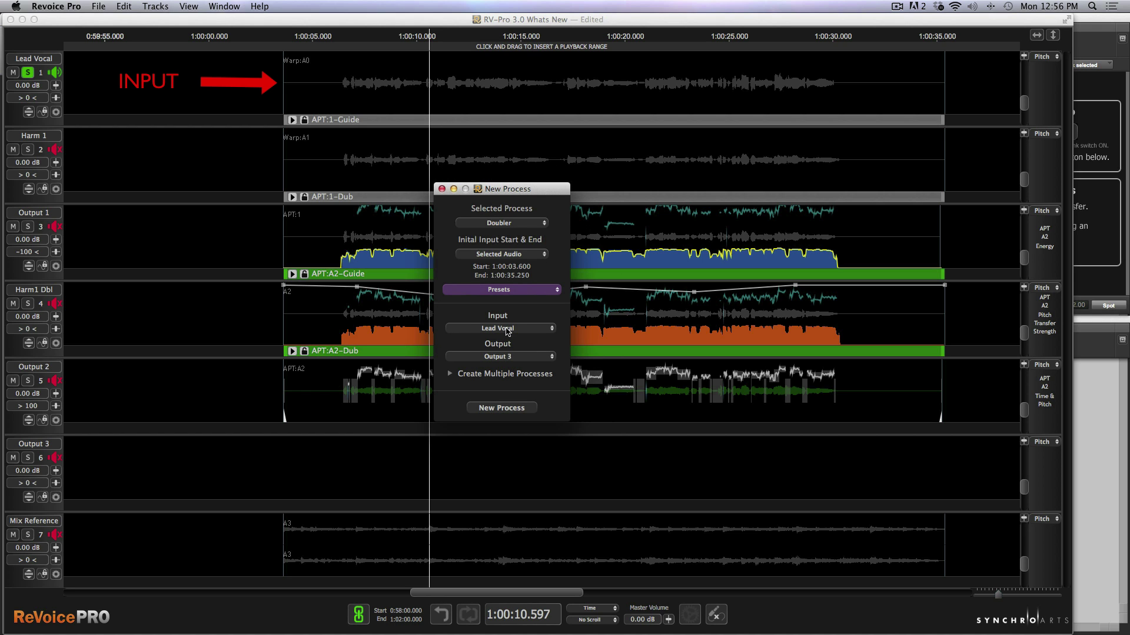
click(503, 357)
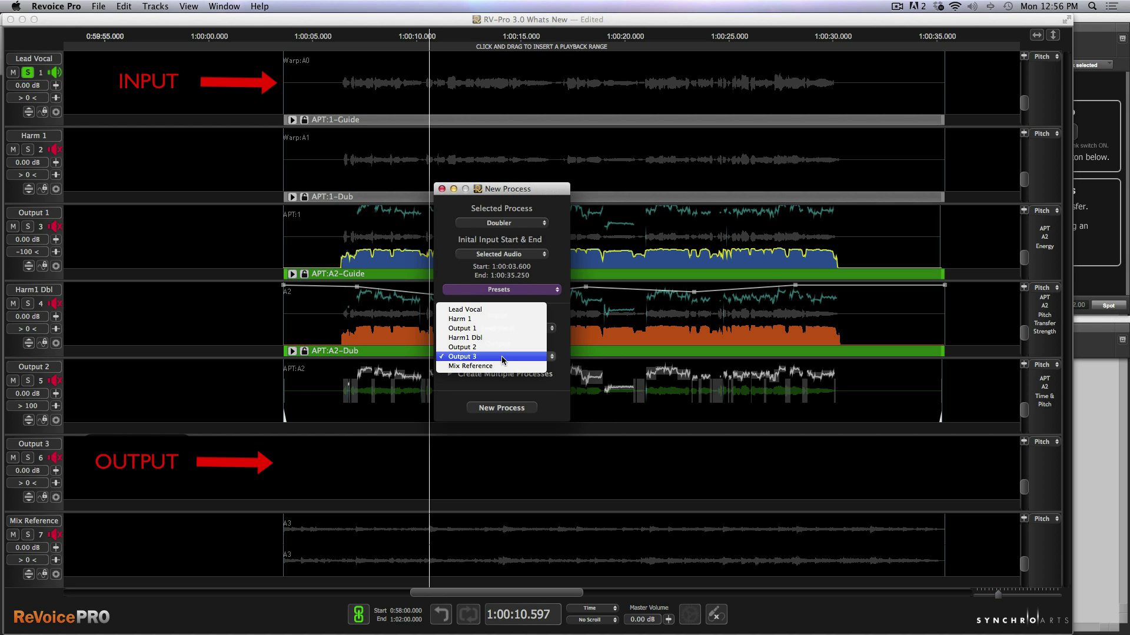
click(469, 358)
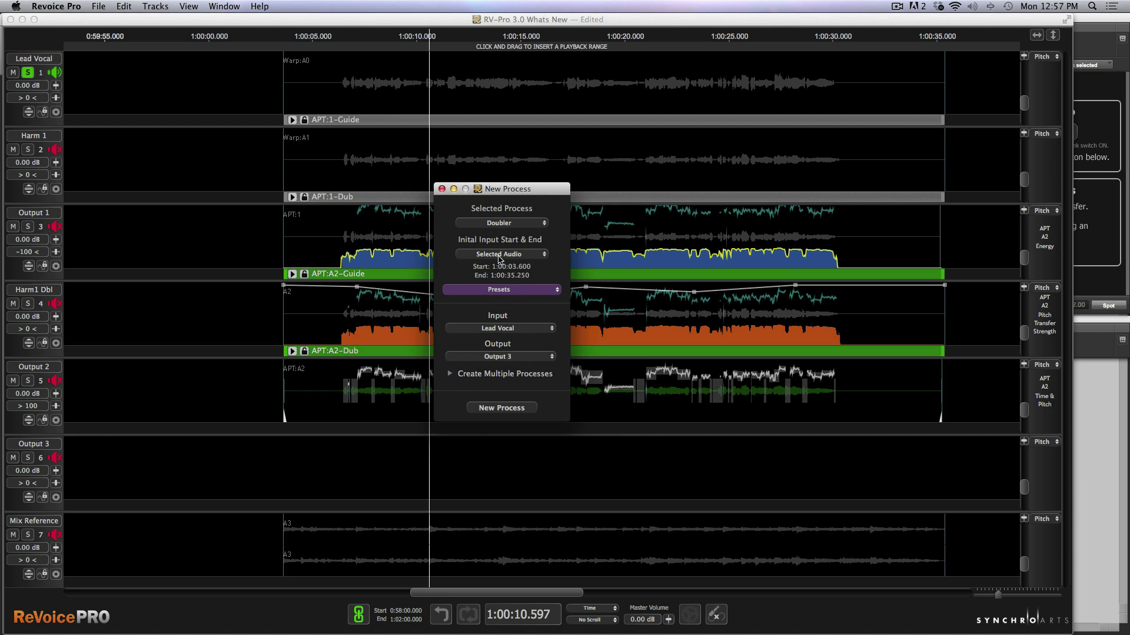
Set a playback range from about 1:00:10.314 to 1:00:14.421 as the Doubler's initial input range.
click(448, 23)
drag(433, 46, 510, 46)
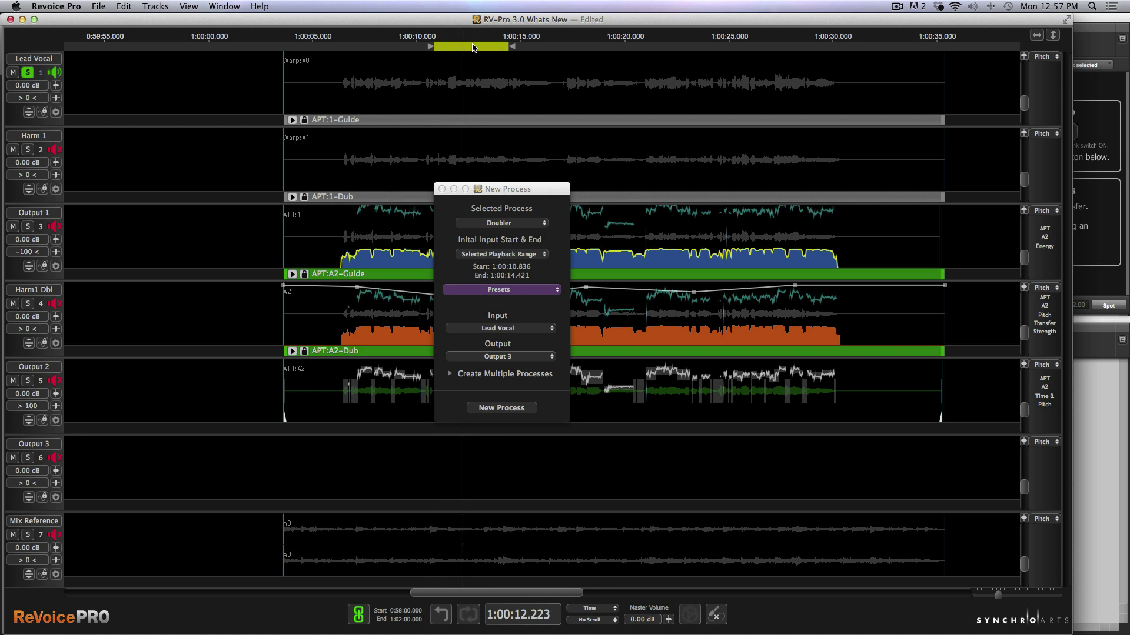
drag(436, 50, 423, 50)
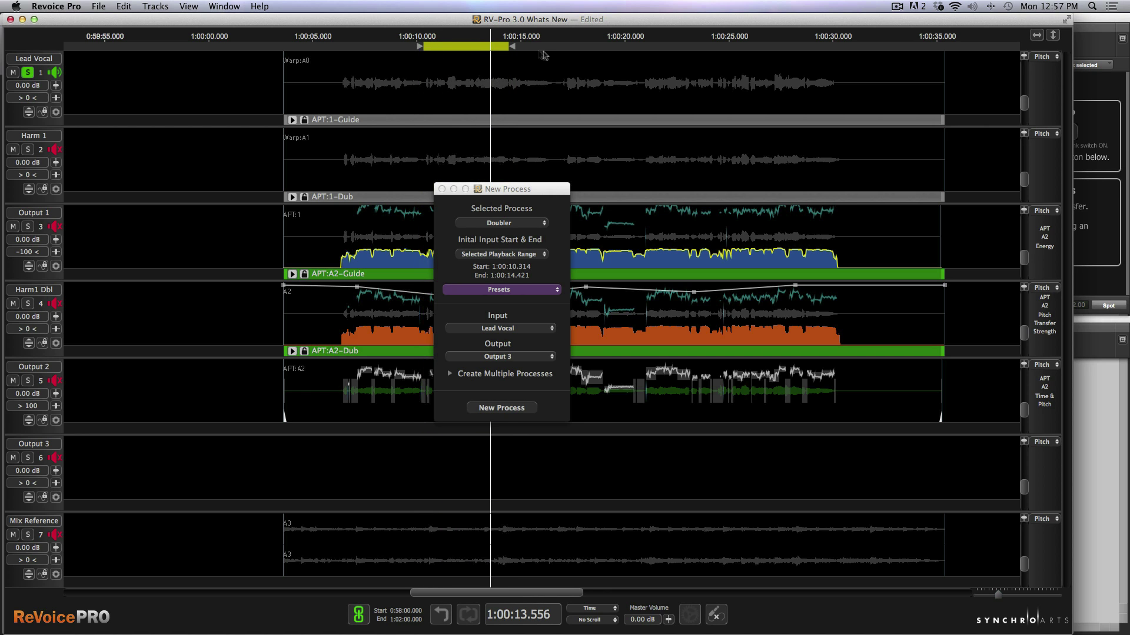
Audition the Doubler input range, fine-tune its end to the playhead at 1:00:13.564, and play it back.
key(t)
key(t)
key(t)
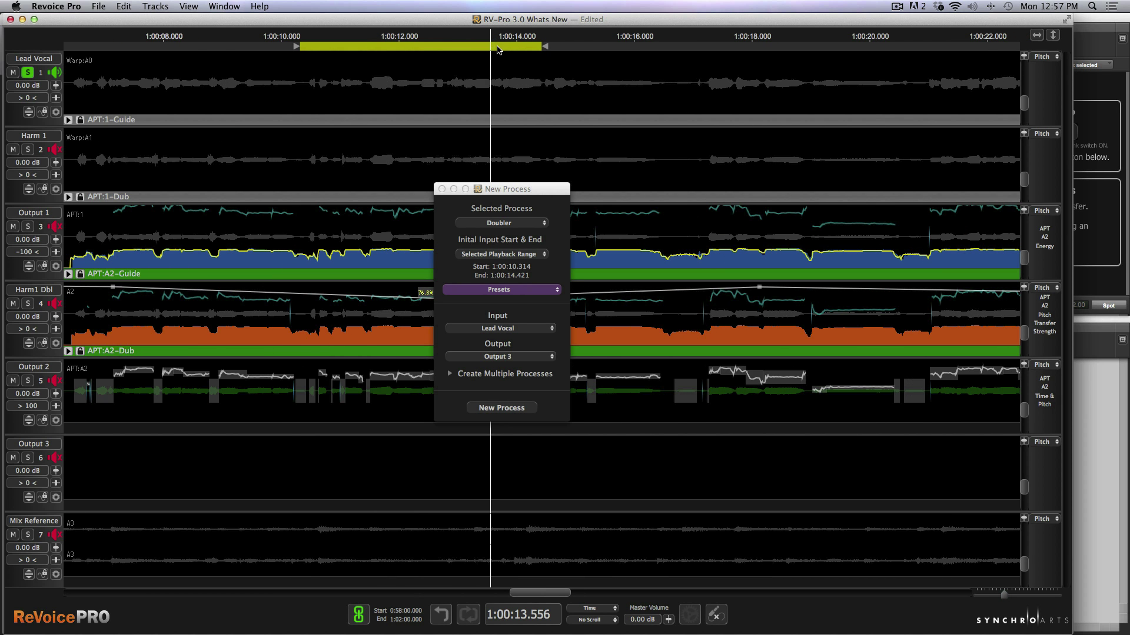
key(space)
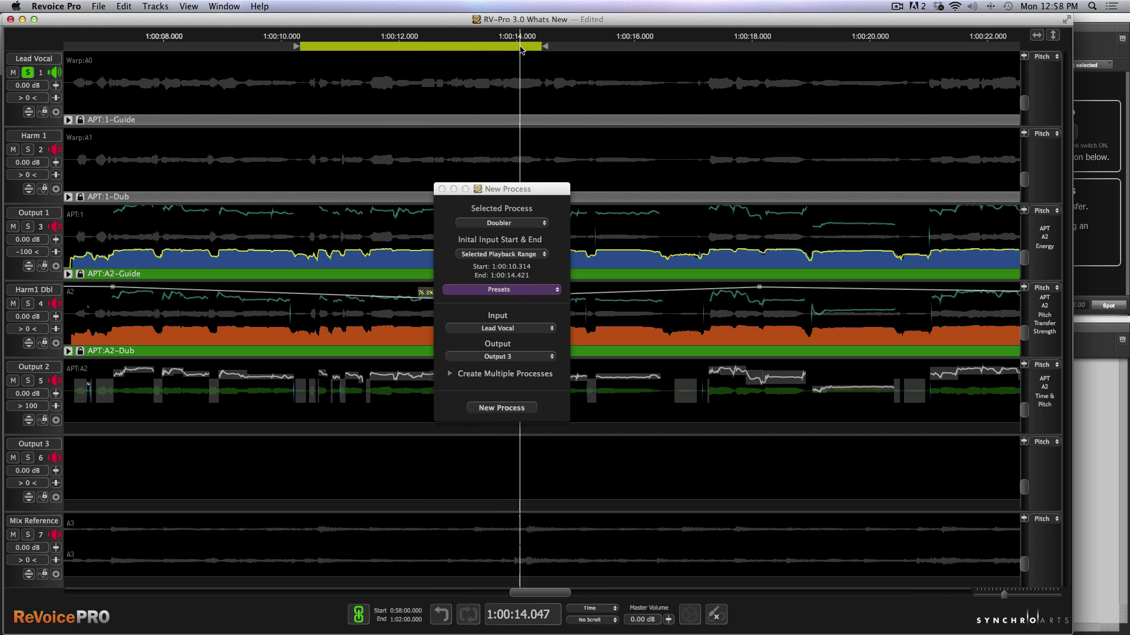
key(space)
drag(544, 46, 476, 52)
click(441, 36)
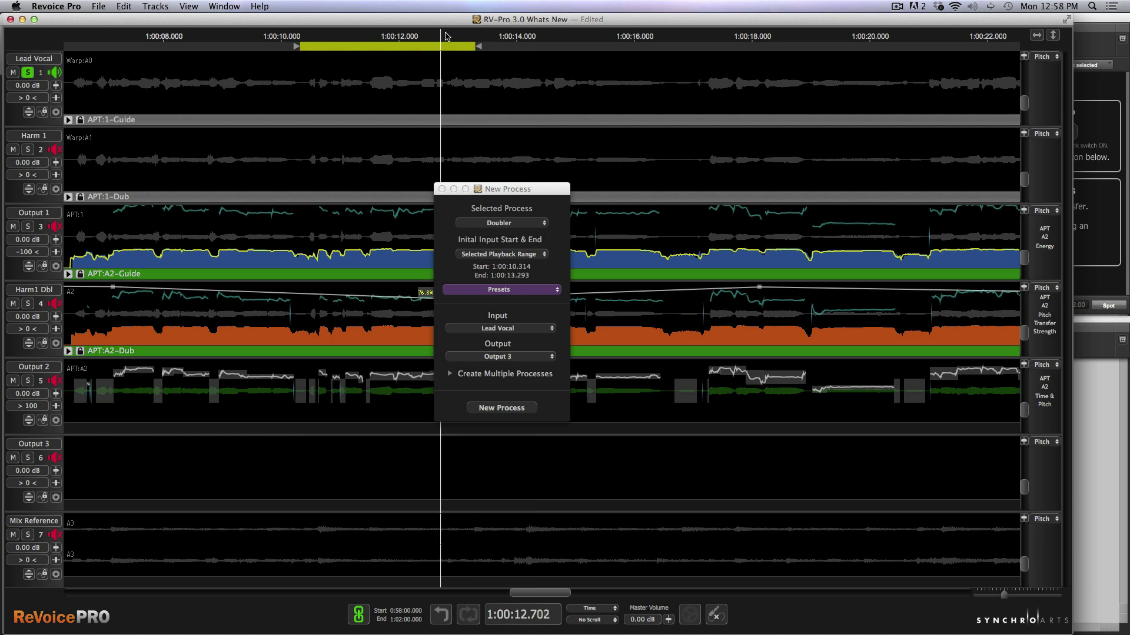
mouse_move(478, 37)
mouse_down()
mouse_move(519, 42)
mouse_move(499, 52)
mouse_move(490, 39)
mouse_up()
right_click(463, 49)
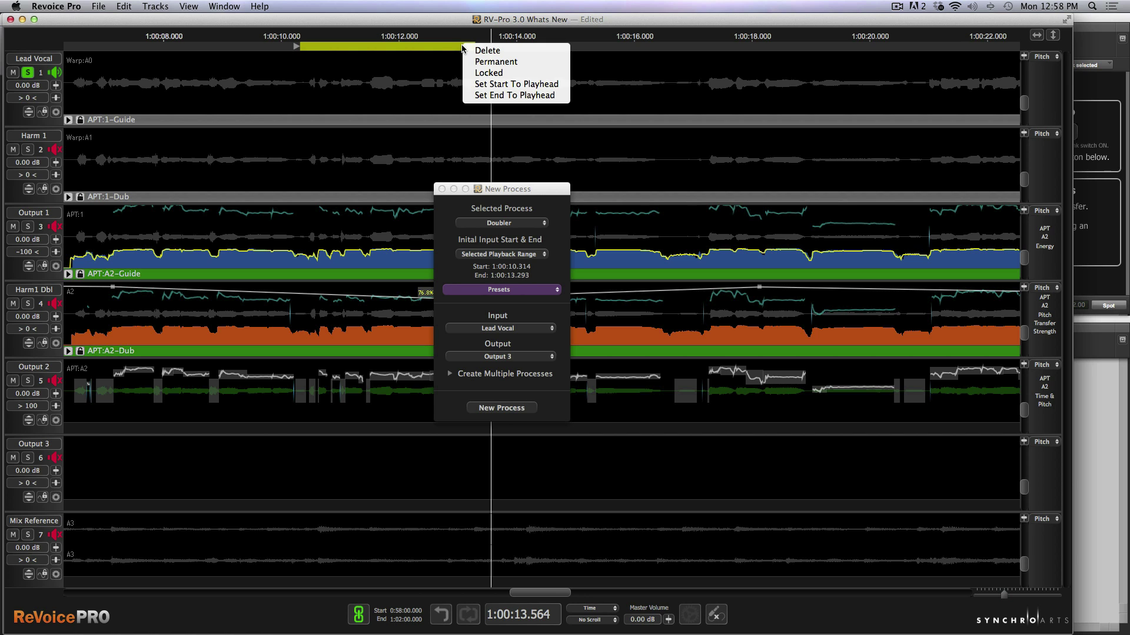
click(495, 95)
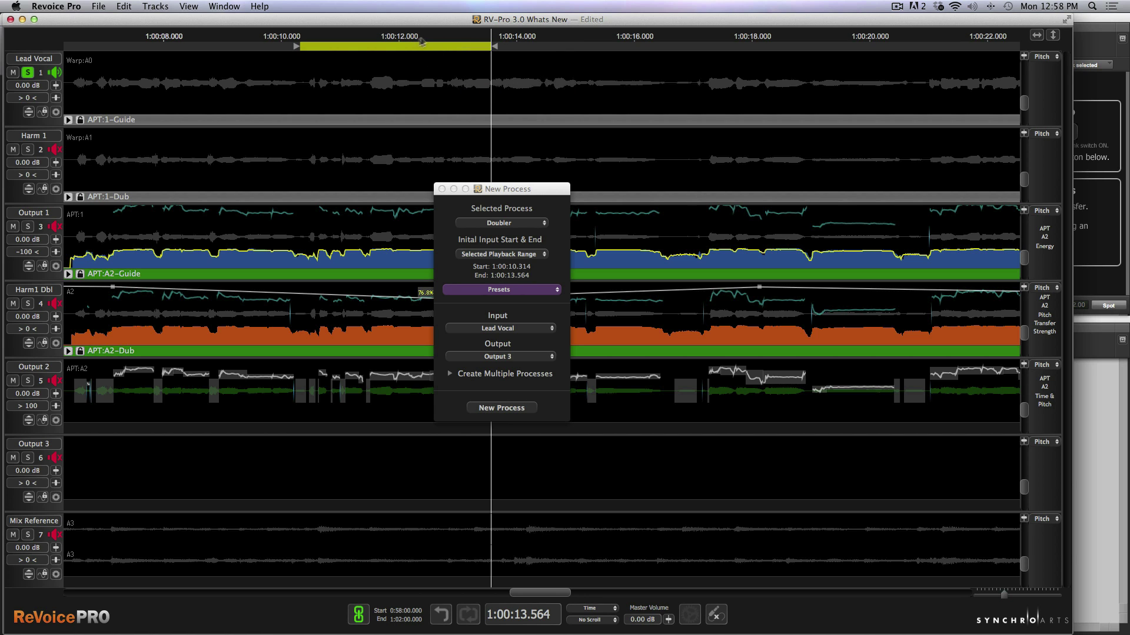
key(space)
Create the Doubler process, close the New Process window, and audition its output with Output 3 soloed alongside Lead Vocal.
key(n)
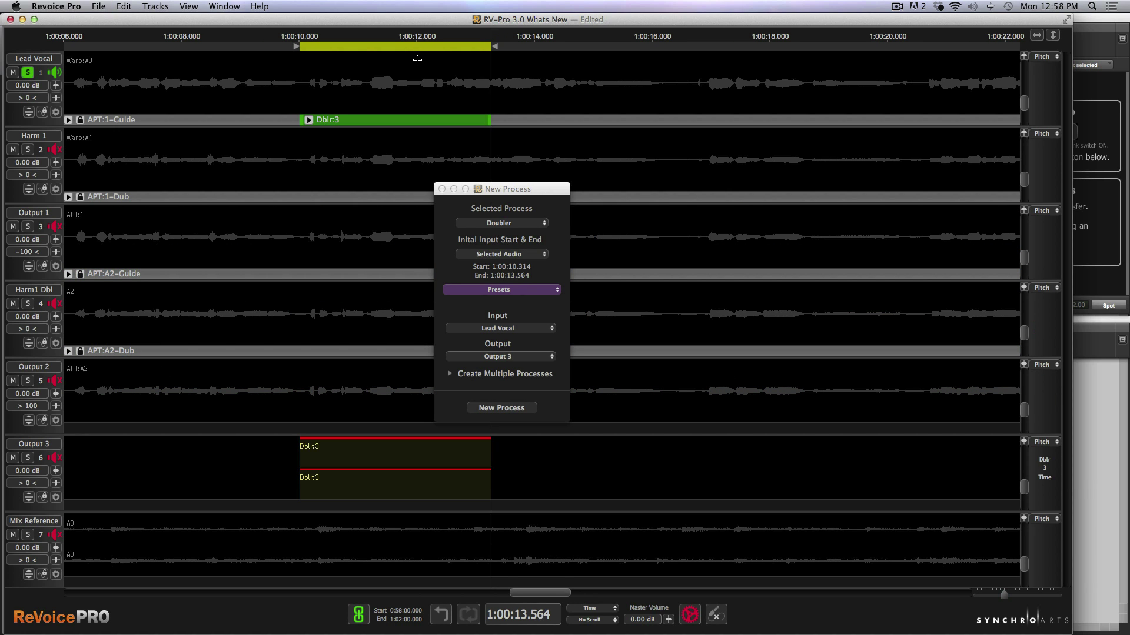
click(442, 189)
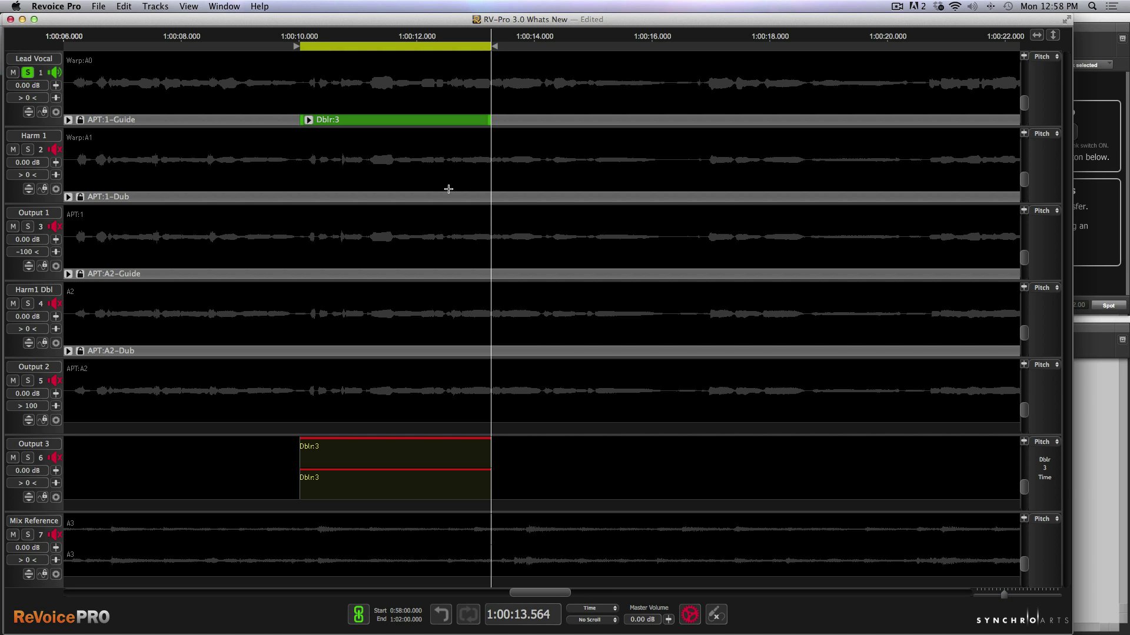
key(e)
key(space)
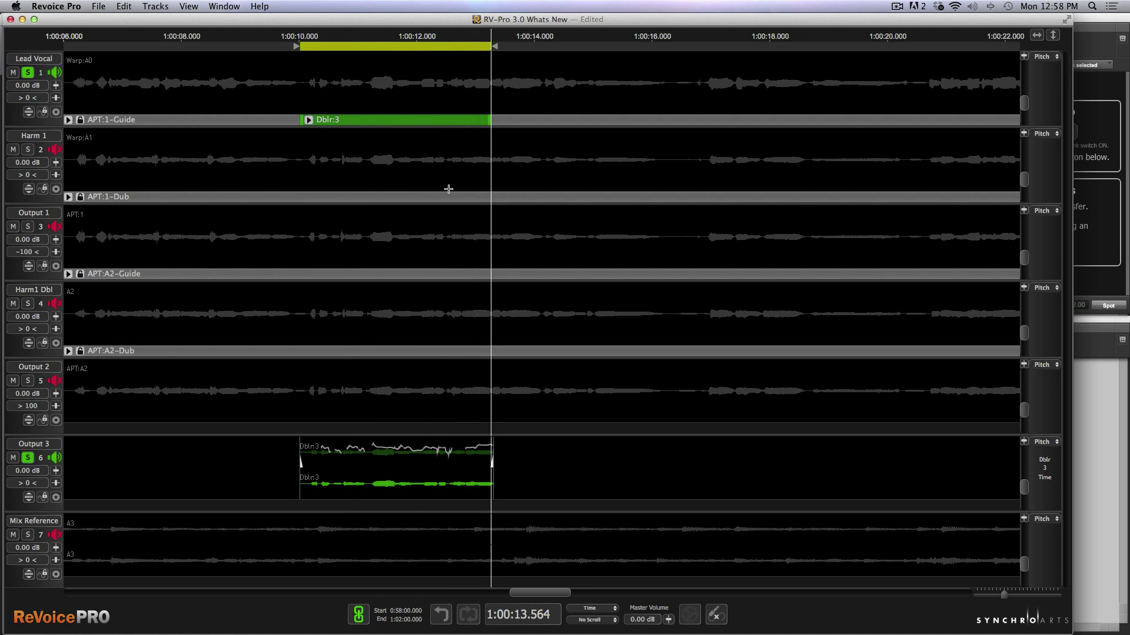
Mark a new playback range on a later vocal phrase from about 1:00:24.442 to 1:00:27.035 and audition it.
scroll(448, 188, down, 5)
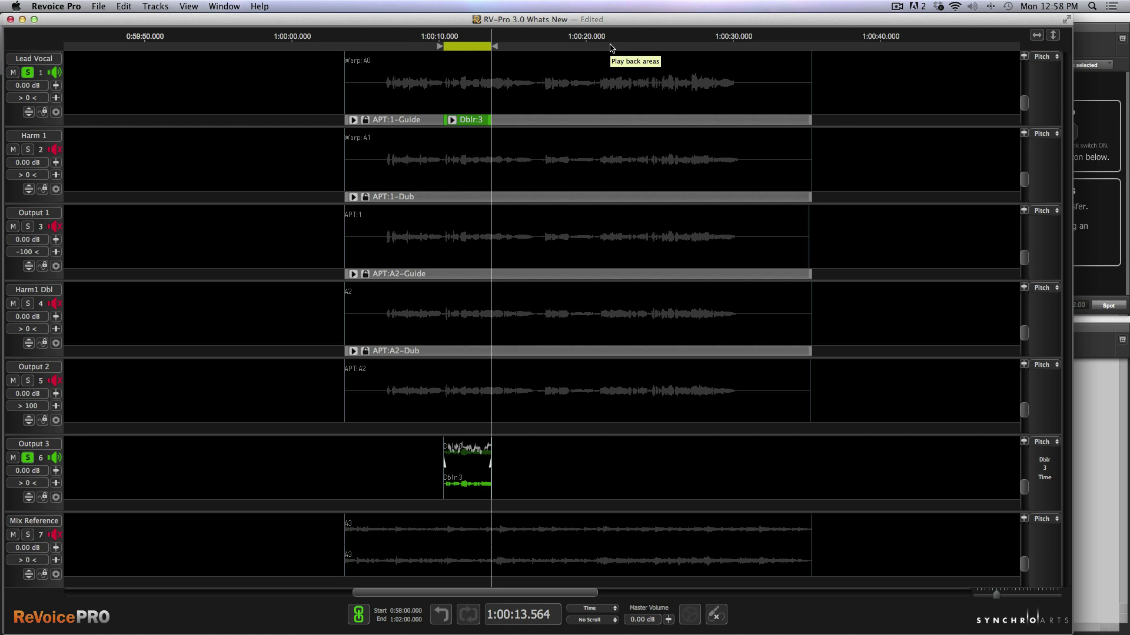
drag(597, 46, 690, 52)
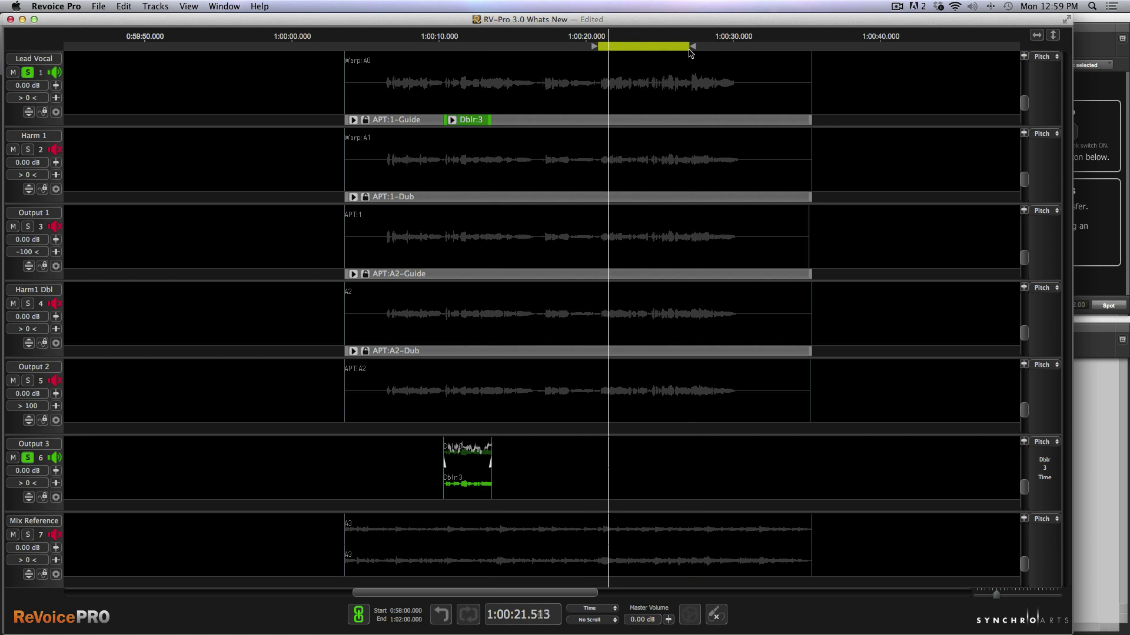
click(657, 55)
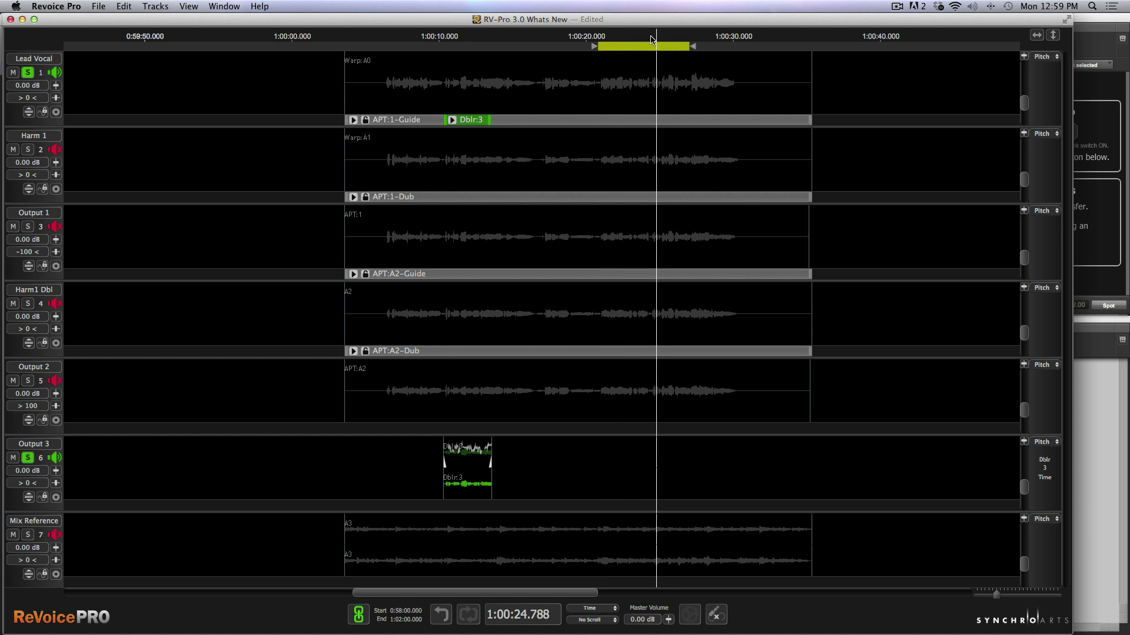
click(651, 37)
scroll(650, 36, up, 5)
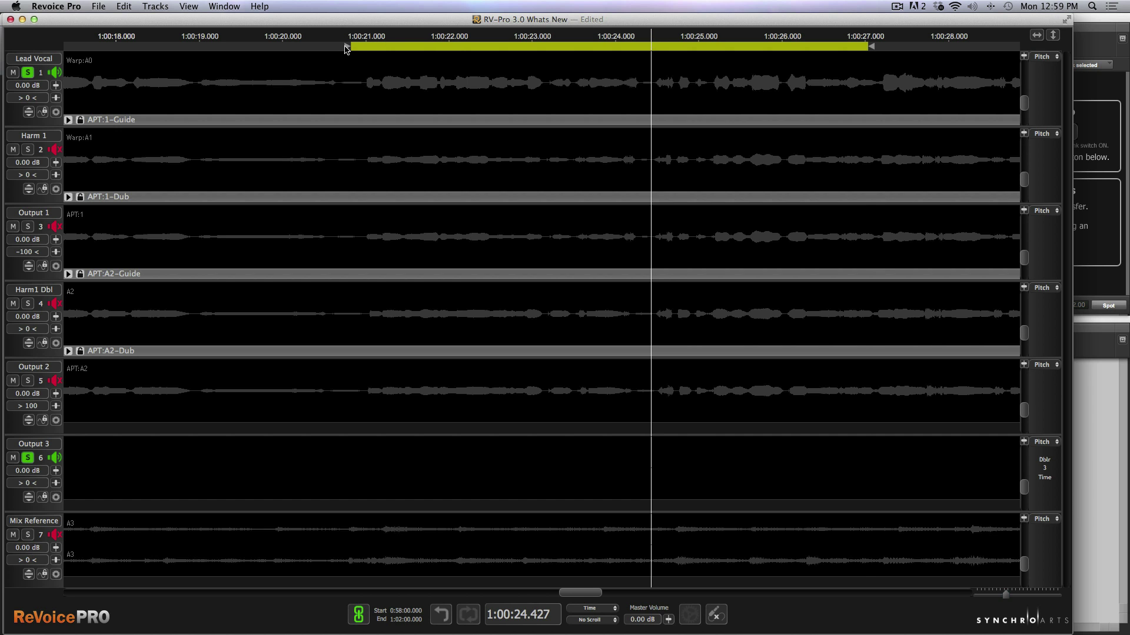
drag(347, 47, 653, 47)
key(space)
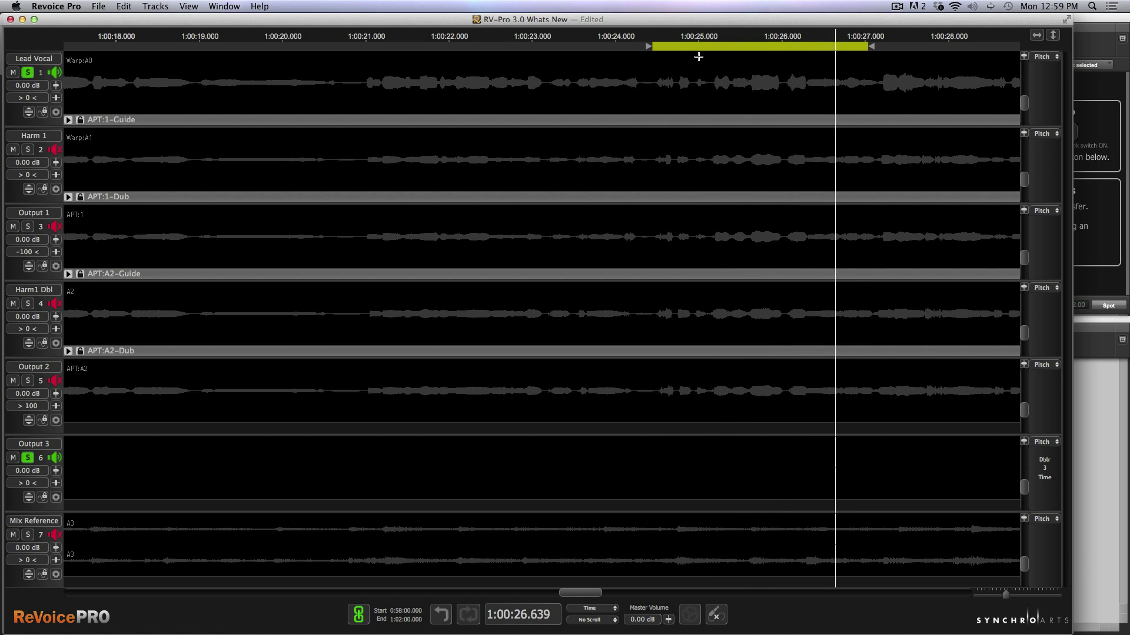
Extend the end of the playback range to about 1:00:27.850, auditioning the phrase ending while adjusting.
scroll(794, 64, right, 3)
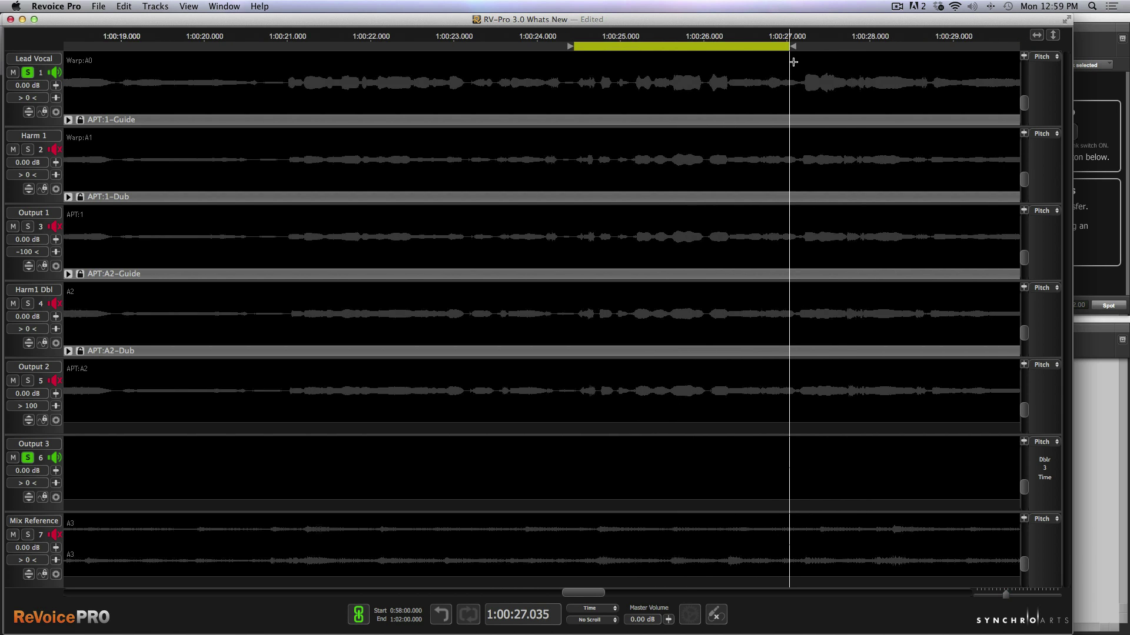
drag(794, 47, 849, 50)
key(space)
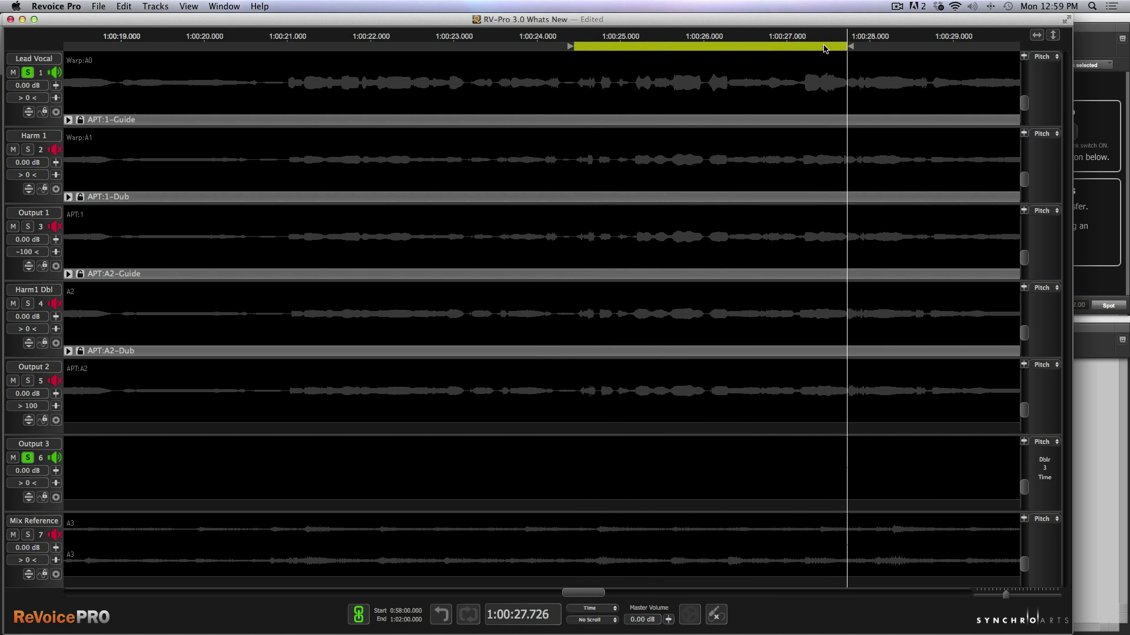
drag(849, 47, 862, 49)
click(794, 34)
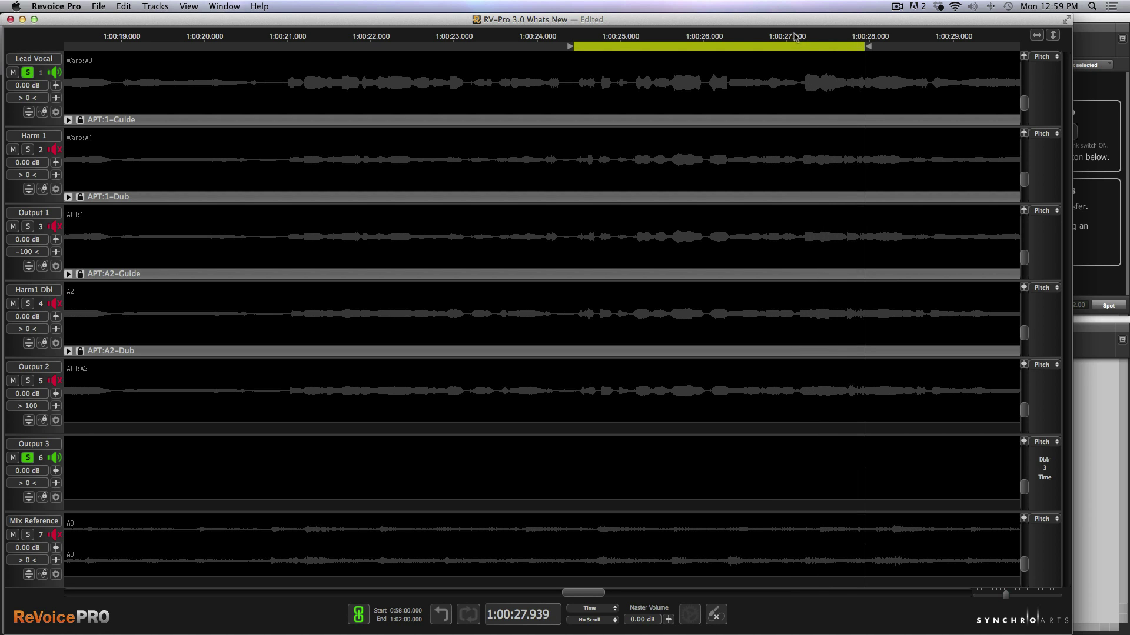
drag(871, 49, 857, 51)
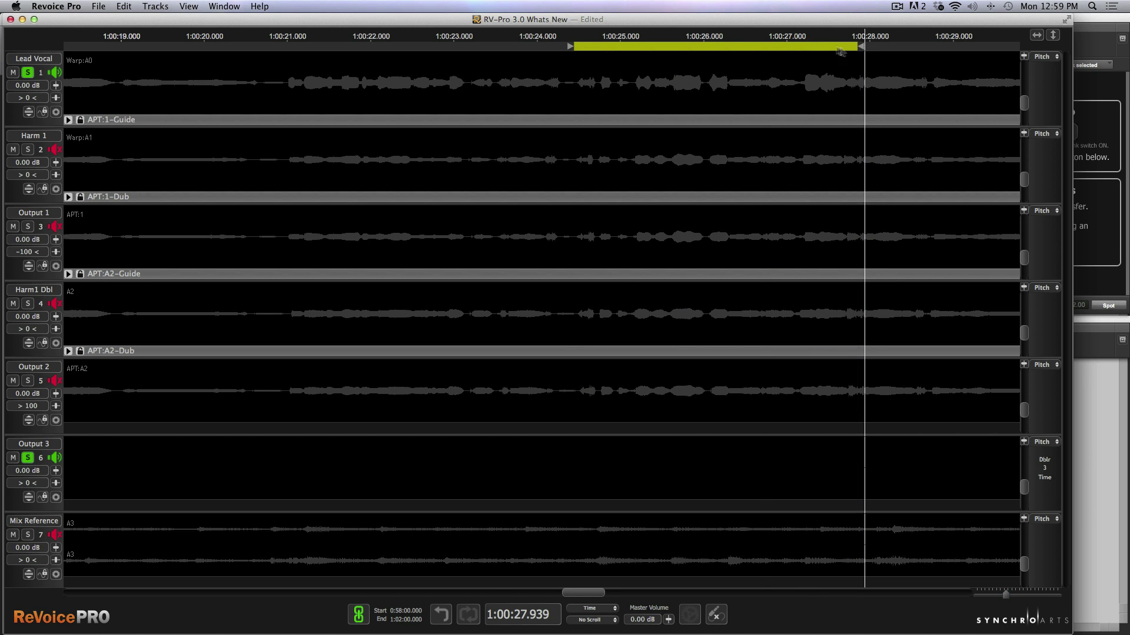
click(762, 35)
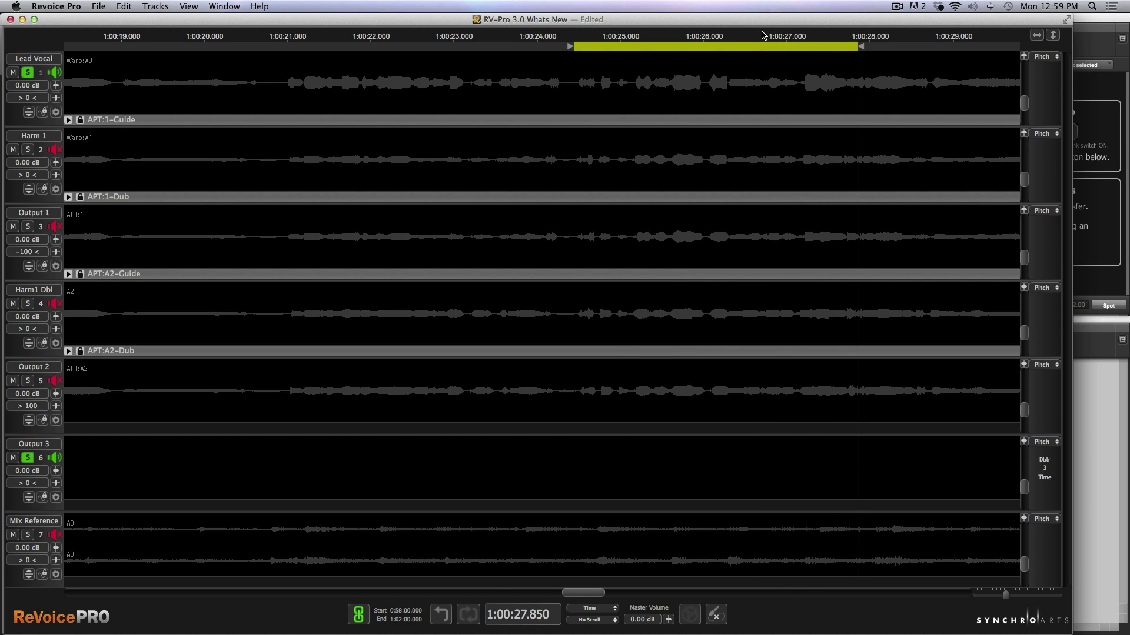
Create a second Doubler process from Lead Vocal to Output 3 using the selected playback range and the Vocal Moderate factory preset.
key(n)
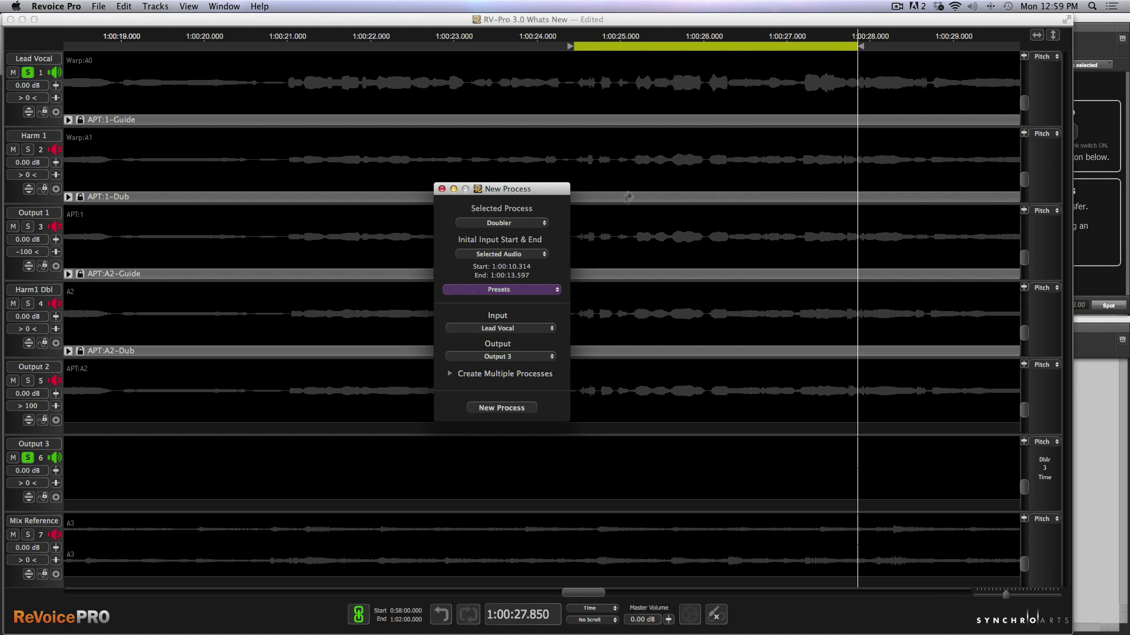
click(516, 256)
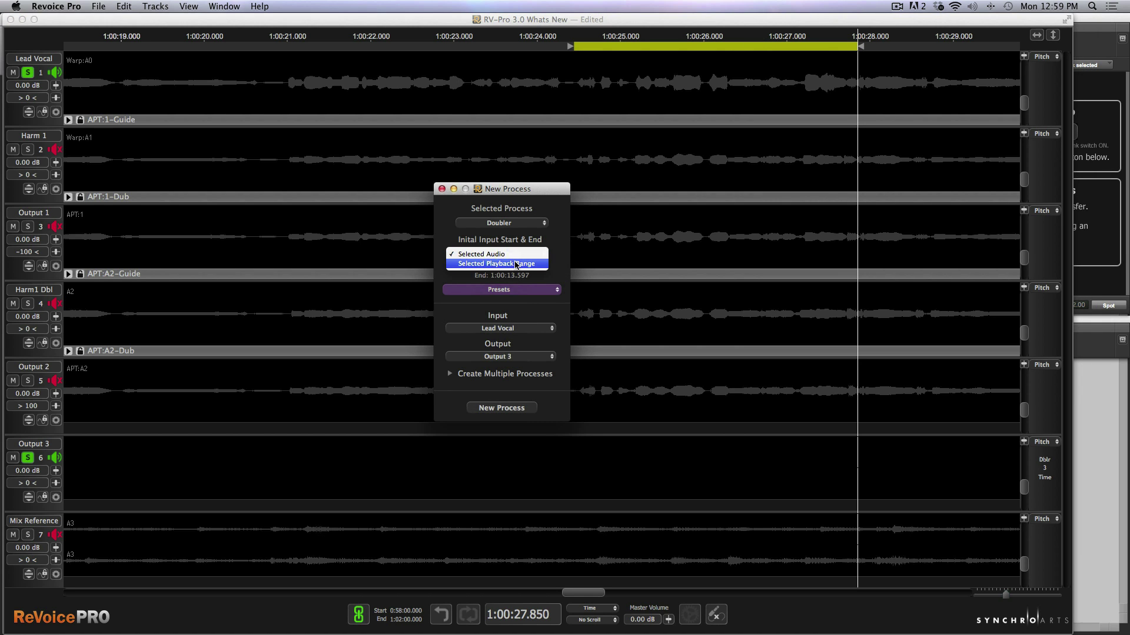
click(516, 264)
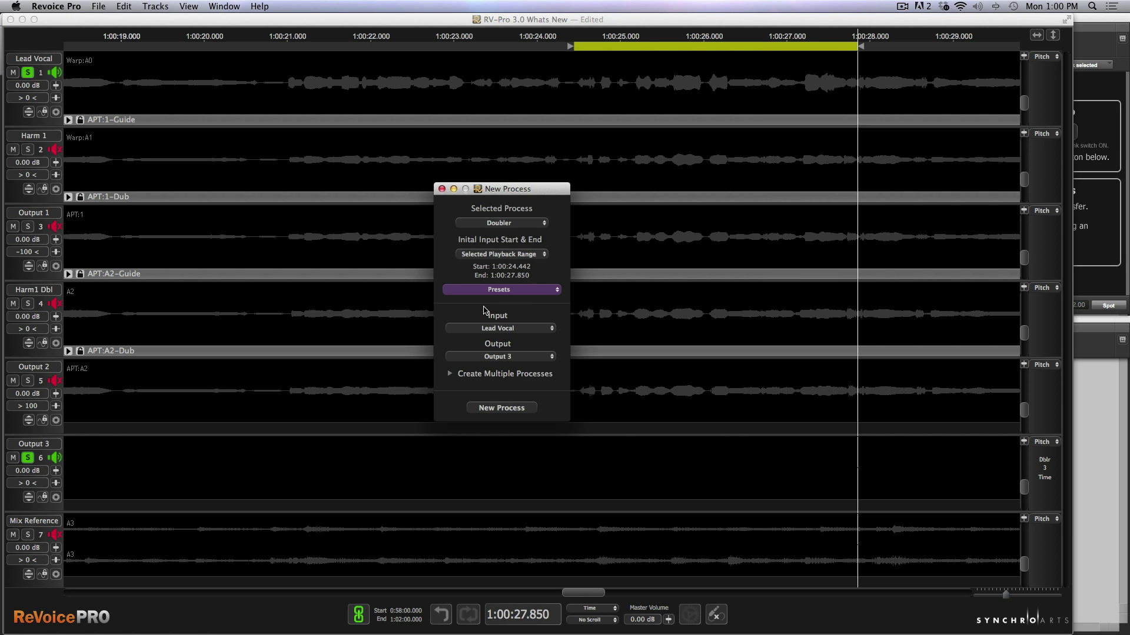
click(503, 289)
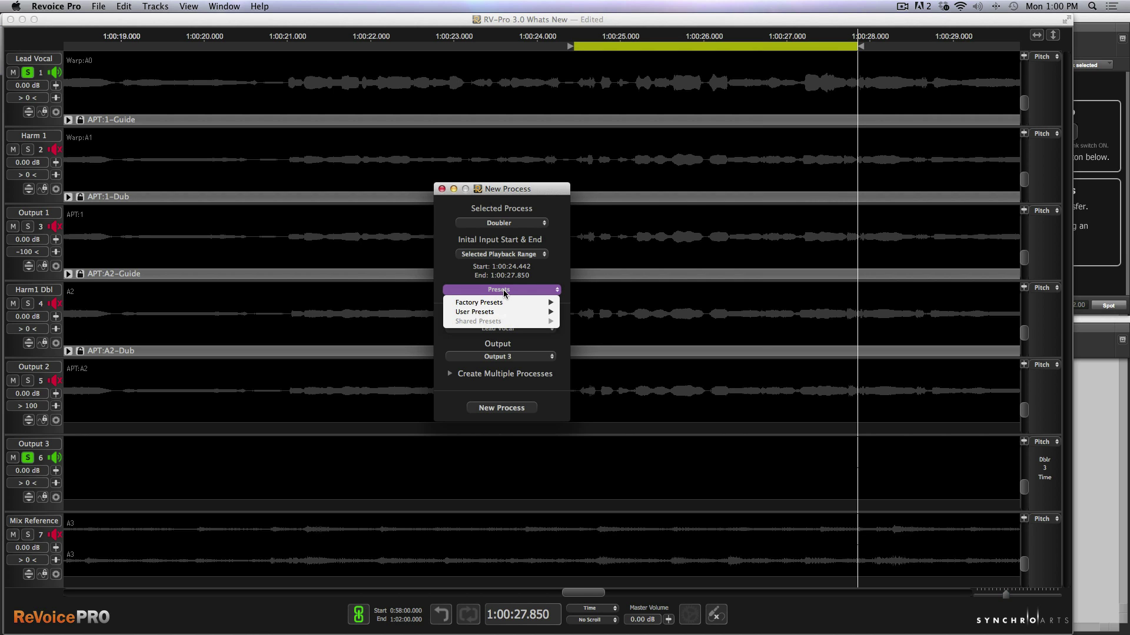
mouse_move(505, 303)
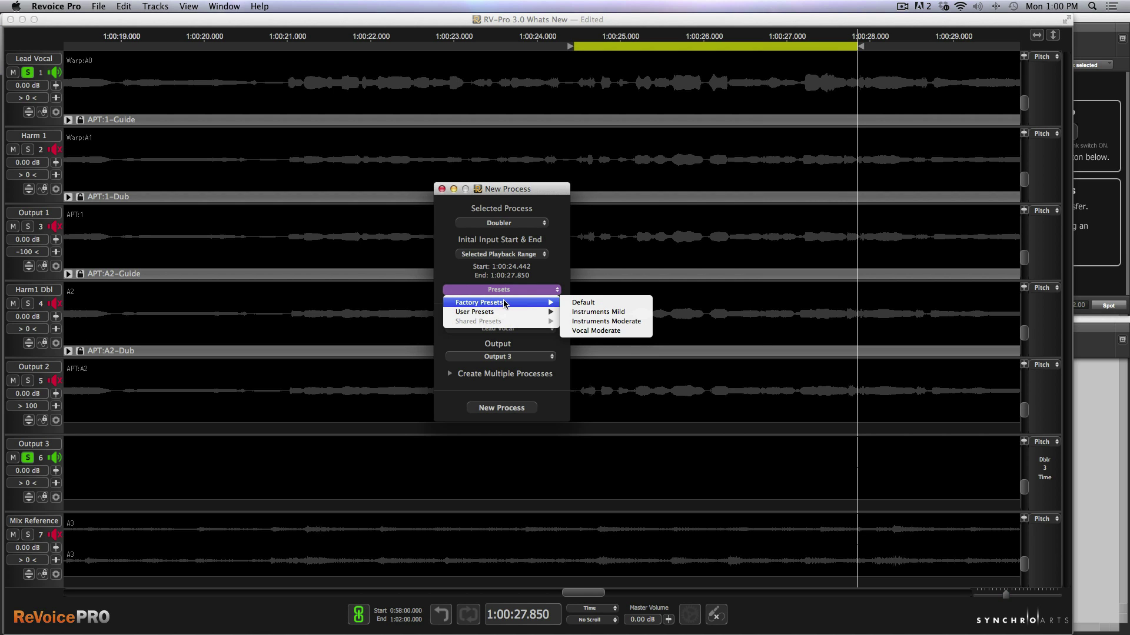
click(602, 330)
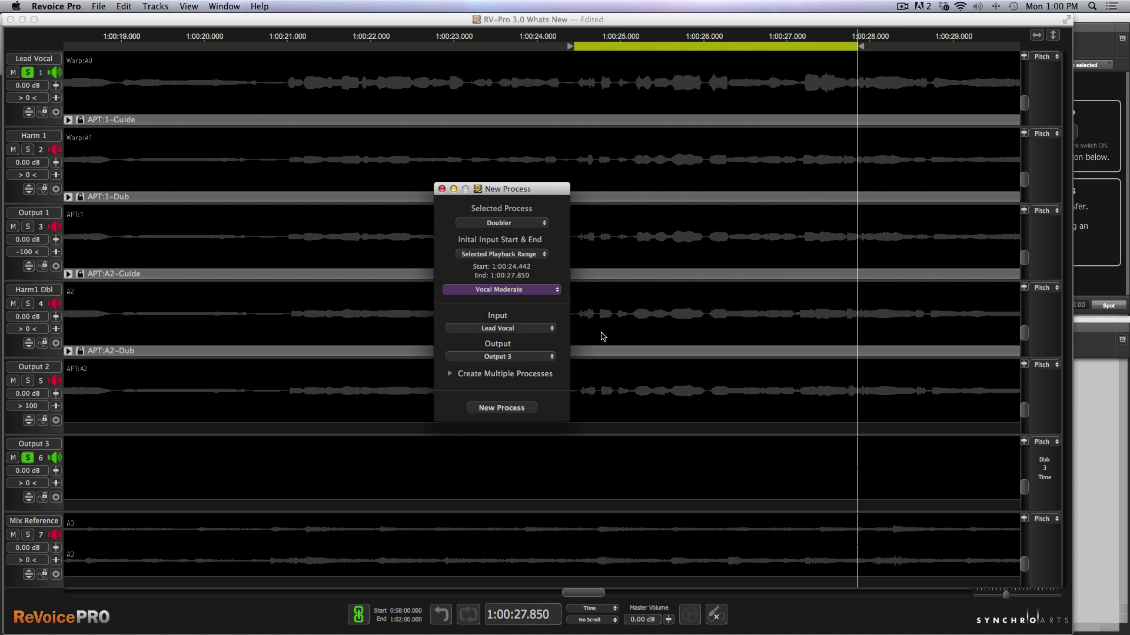
key(Return)
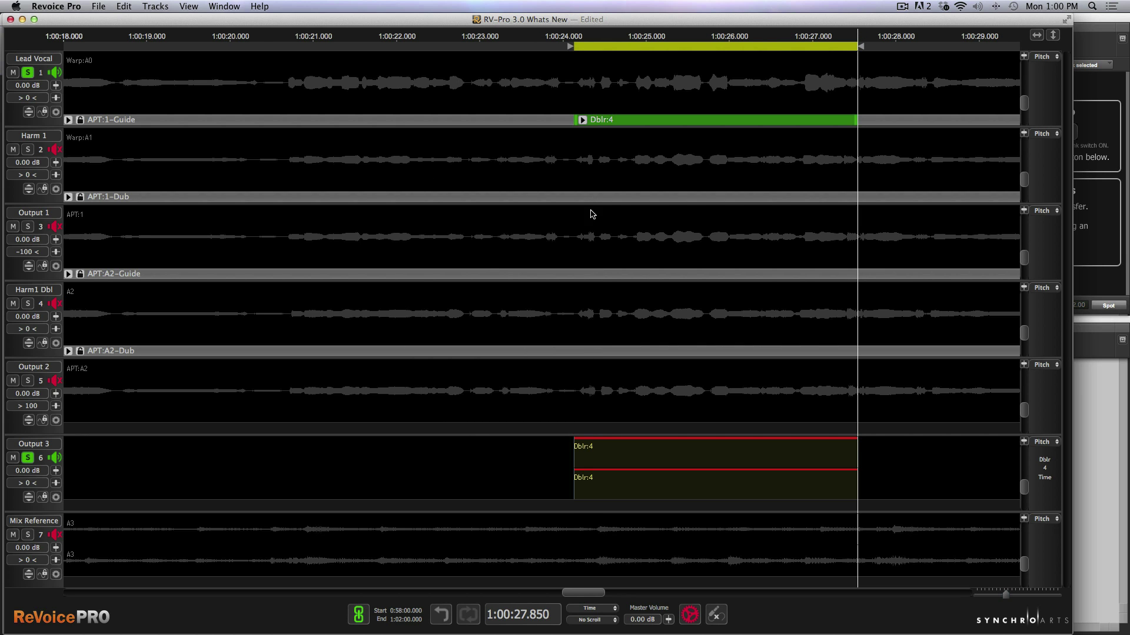
Open the second Doubler's settings and set channel 1's Average Delay to -16 ms.
click(582, 121)
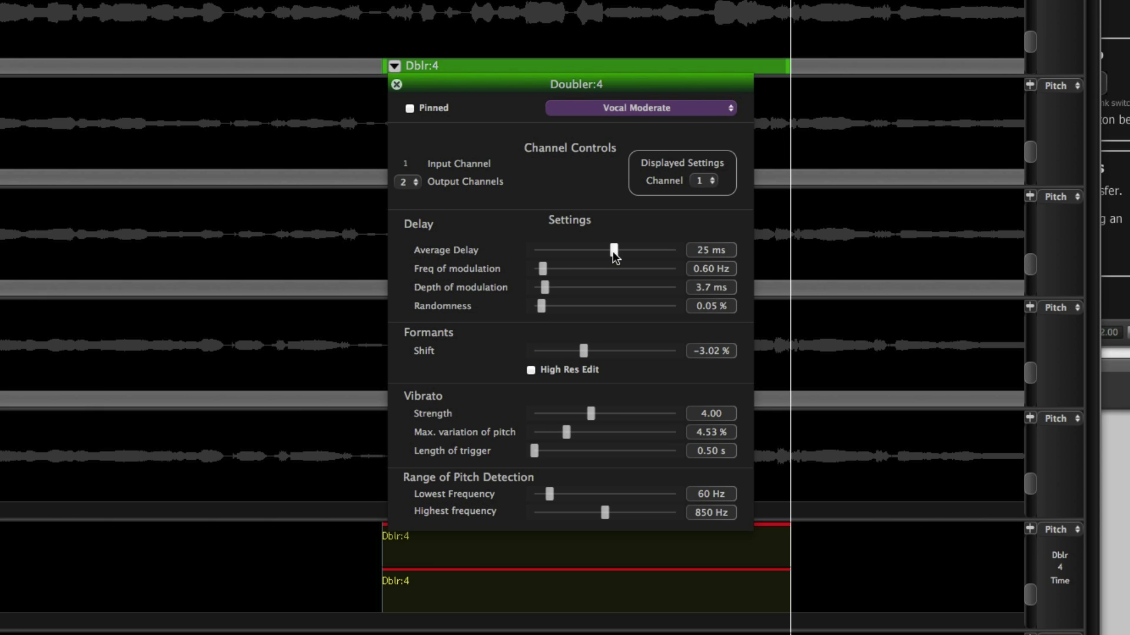
mouse_move(614, 253)
mouse_down()
mouse_move(564, 258)
mouse_move(628, 256)
mouse_move(614, 261)
mouse_up()
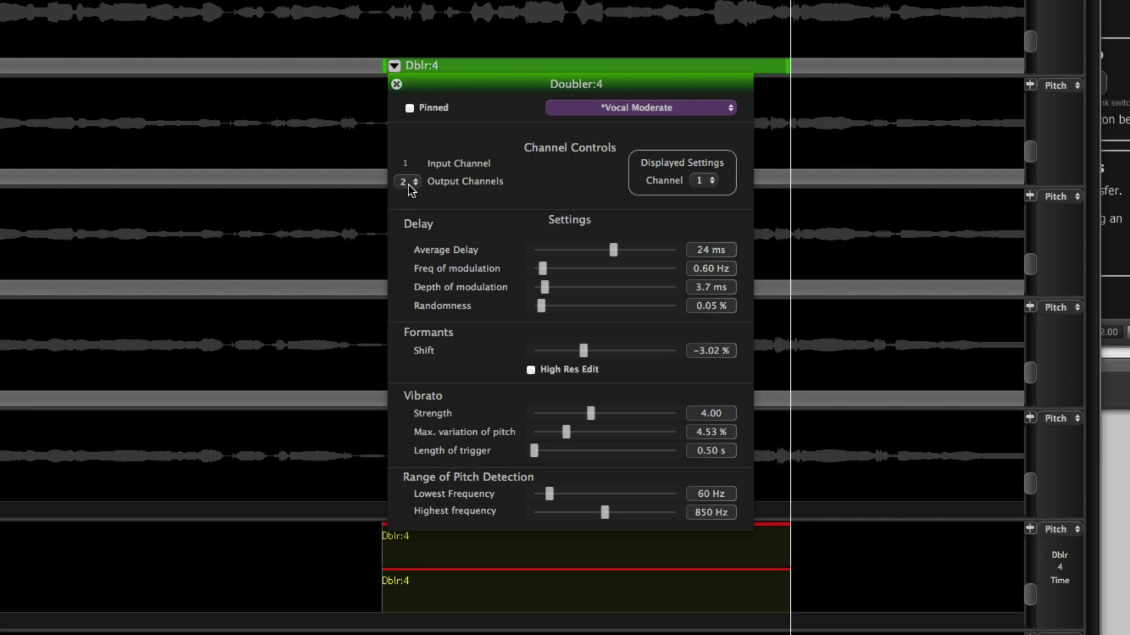
click(708, 184)
click(699, 180)
drag(614, 252, 599, 256)
click(703, 182)
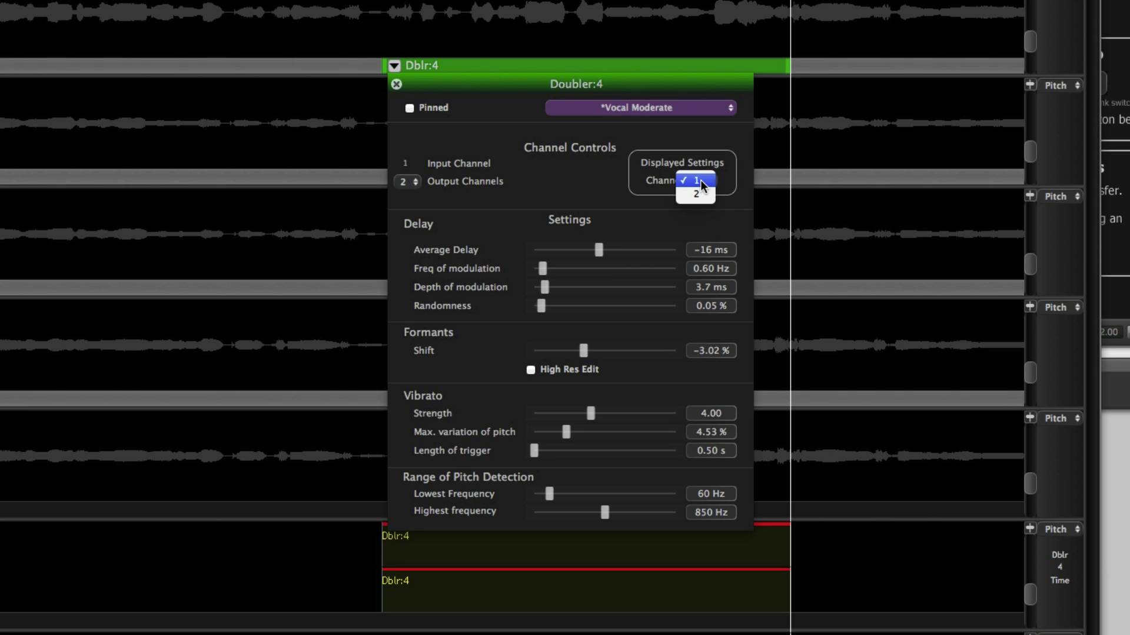
click(695, 198)
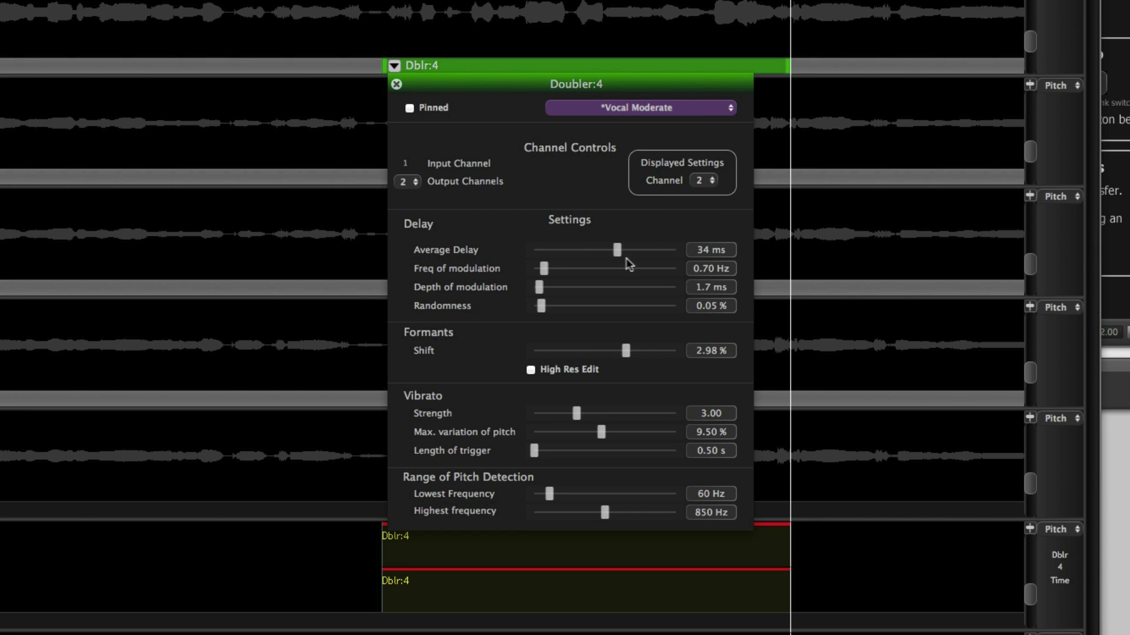
drag(615, 253, 607, 255)
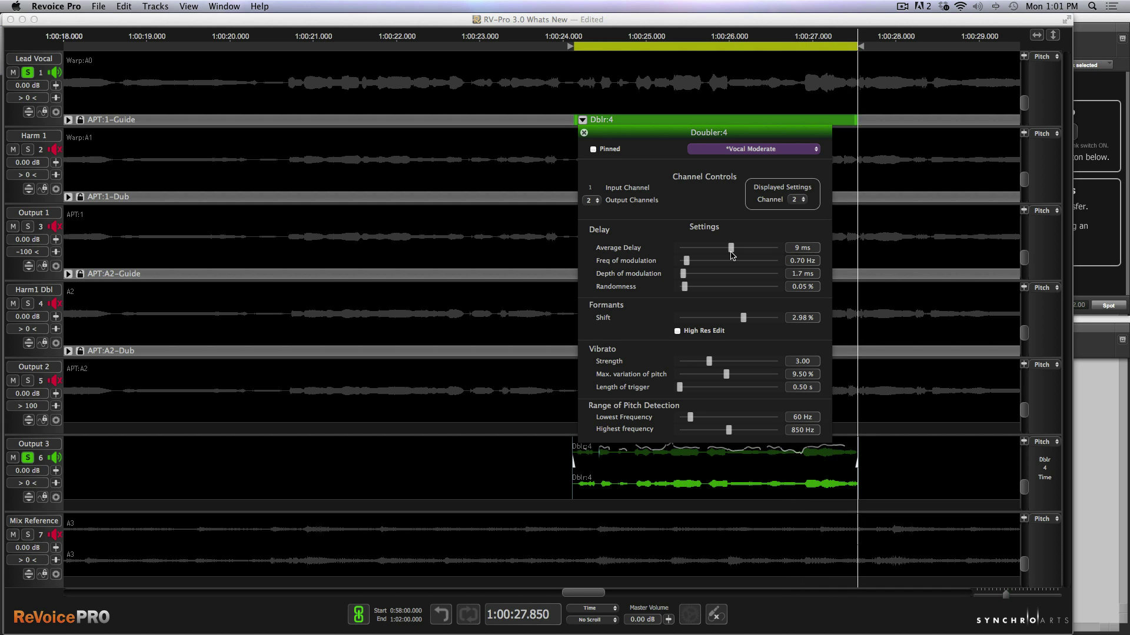
click(685, 51)
click(584, 132)
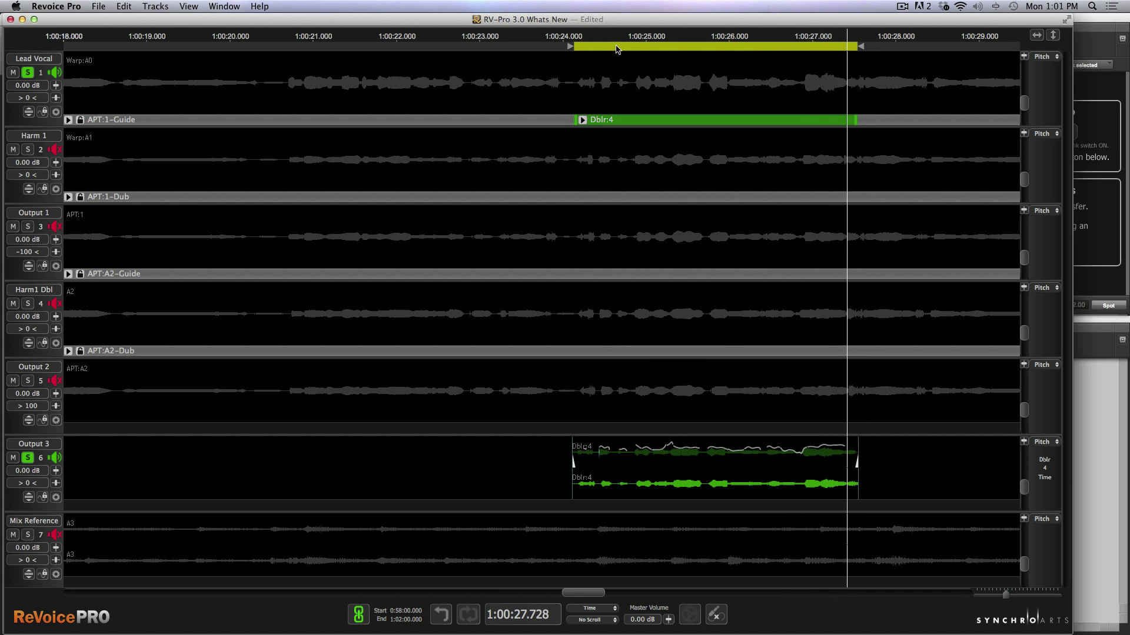
key(space)
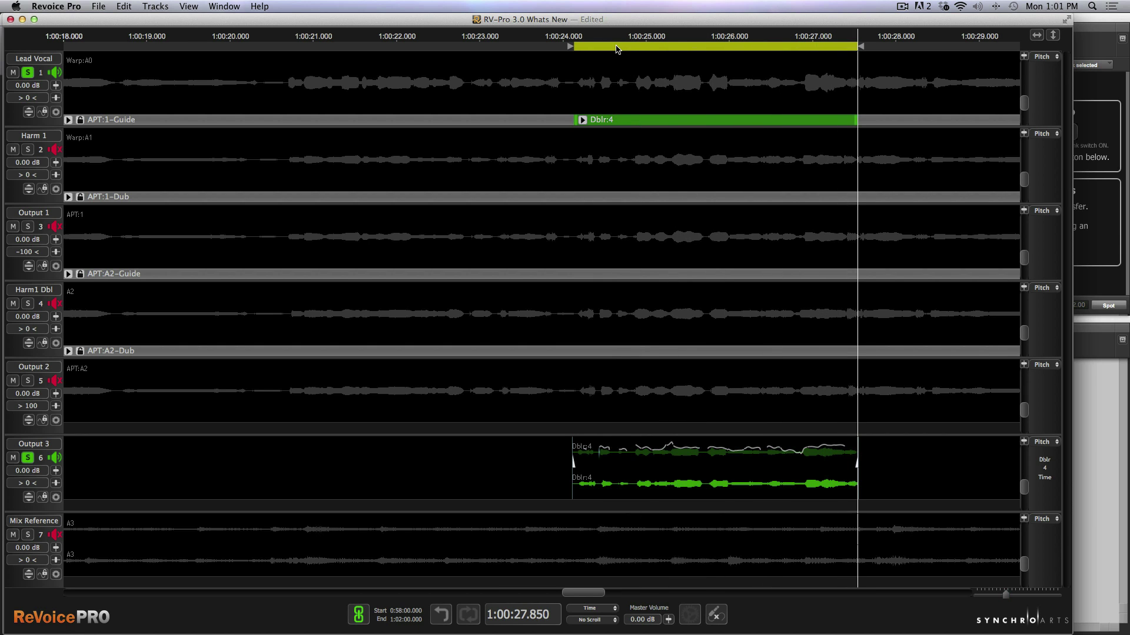
Show both Doubler regions in the timeline, clear all track solos, and solo only Lead Vocal.
key(r)
key(r)
key(r)
key(r)
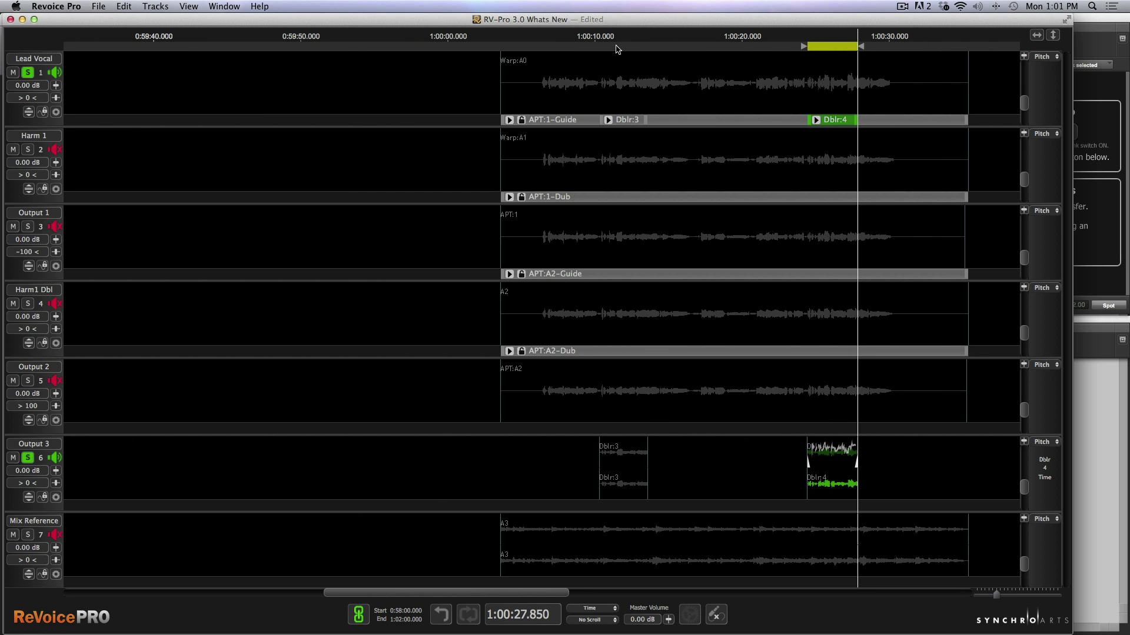
key(0)
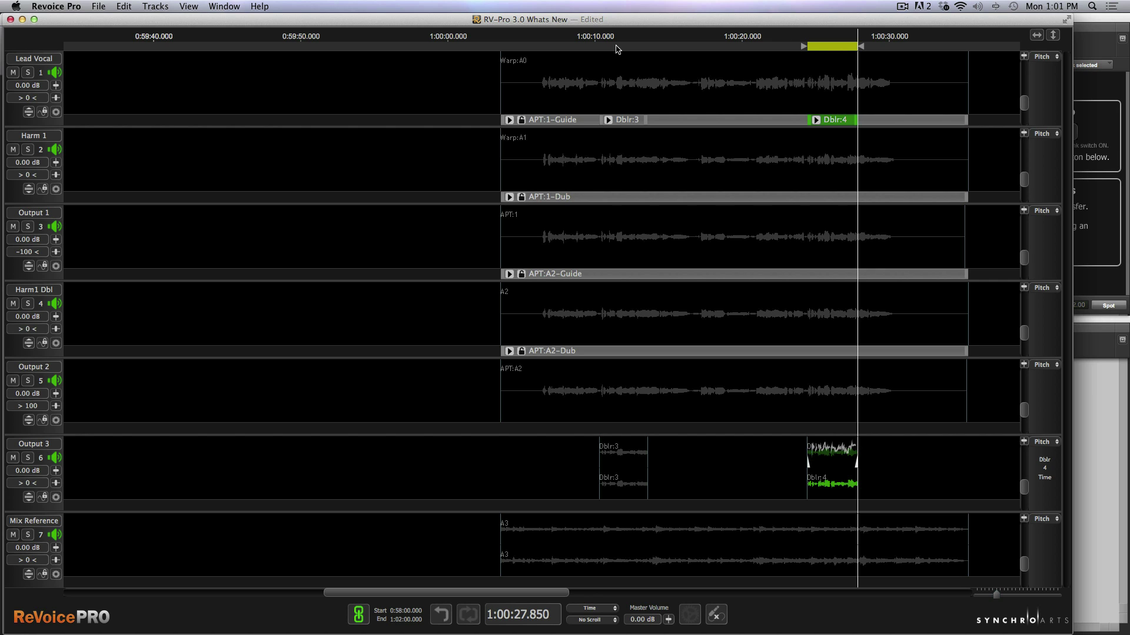
key(1)
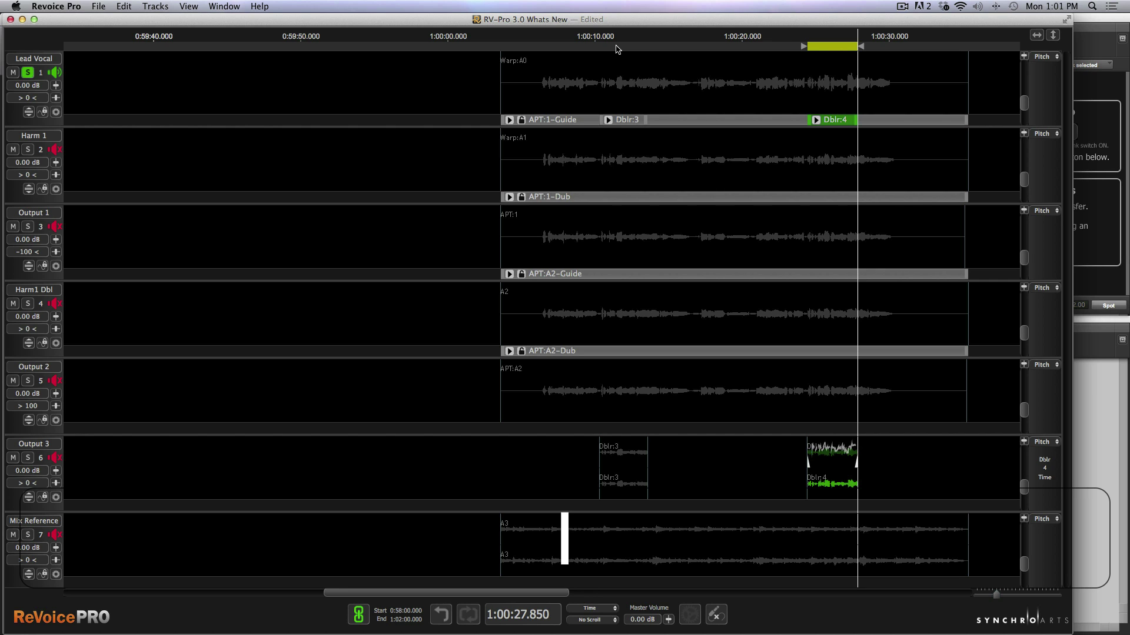
Add Output 1, Output 2, Output 3 and Mix Reference to the soloed tracks.
key(3)
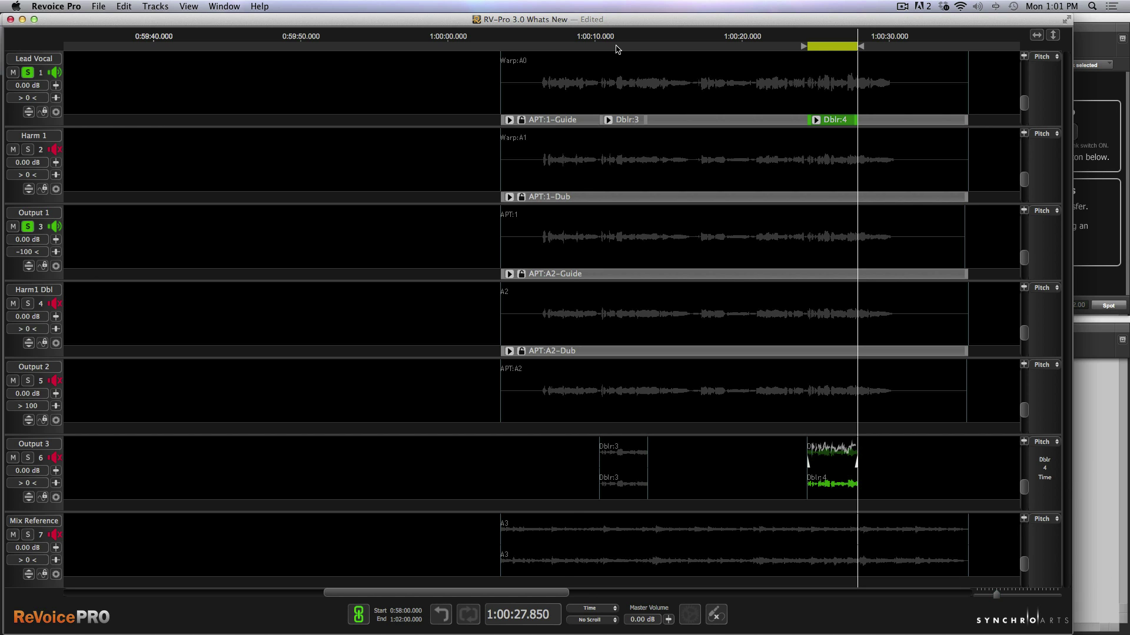
key(5)
key(6)
key(7)
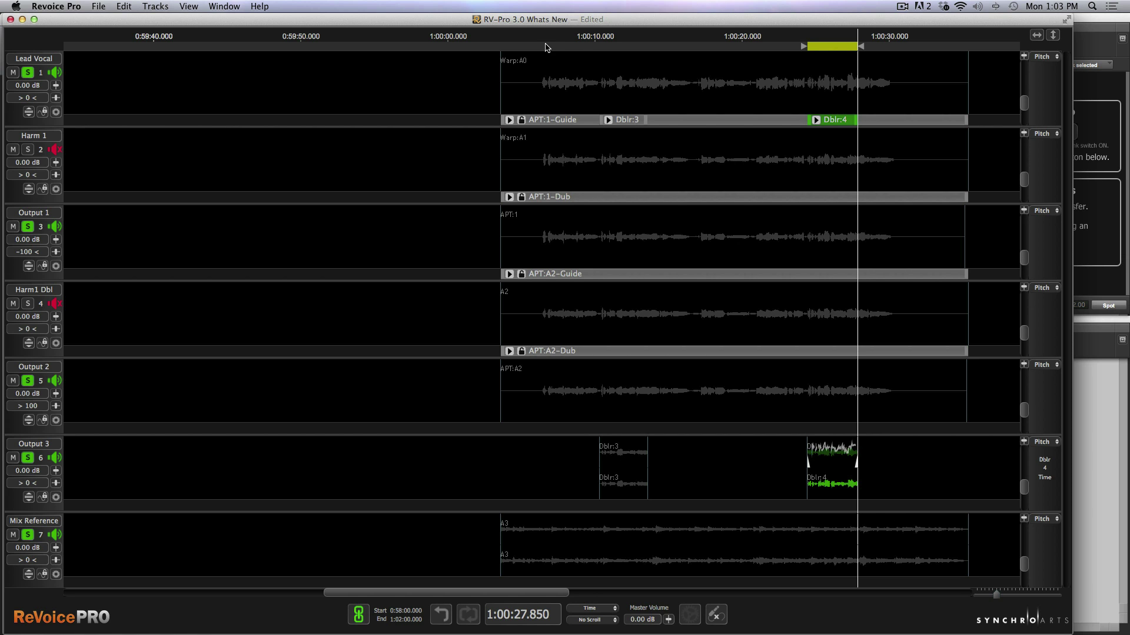
Audition the soloed mix over a playback range from about 1:00:06 to 1:00:30, and delete the range.
drag(540, 46, 892, 56)
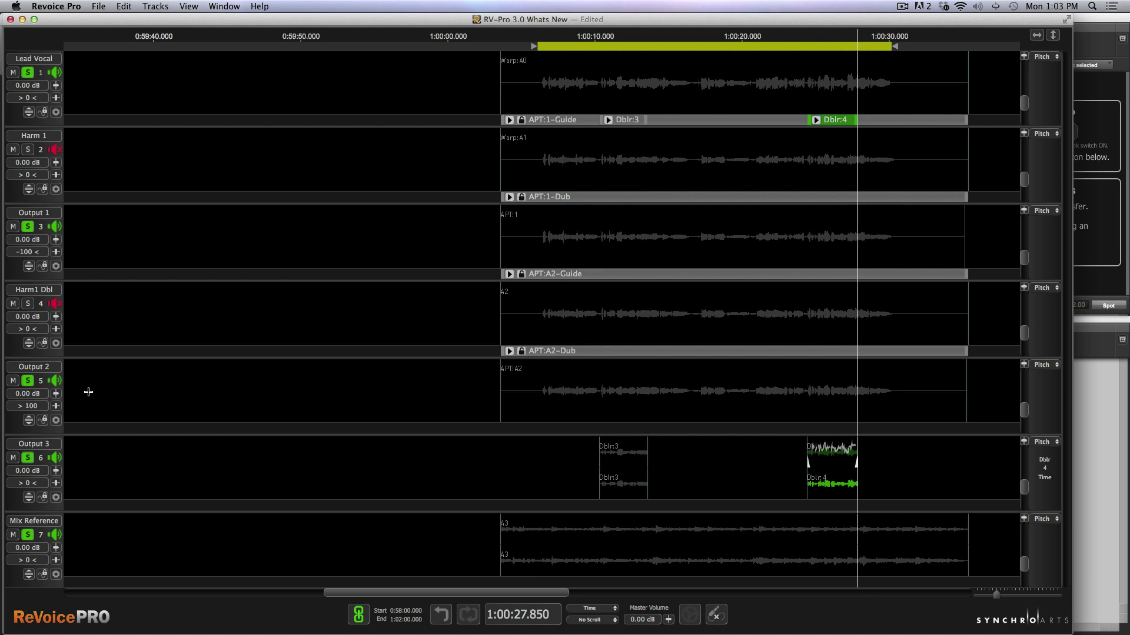
key(space)
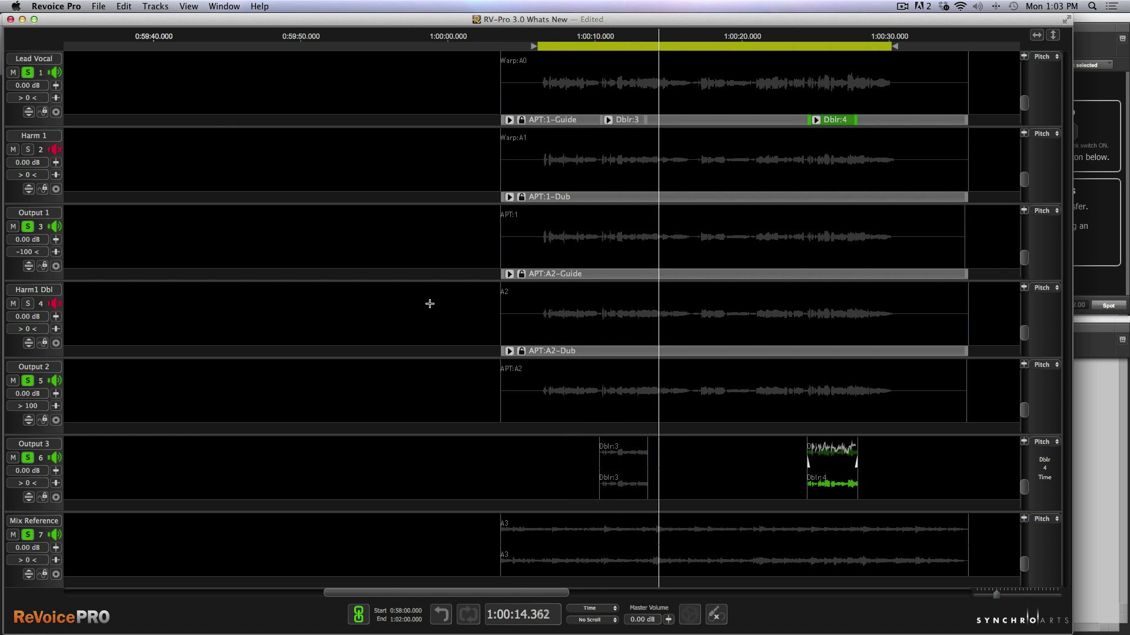
key(space)
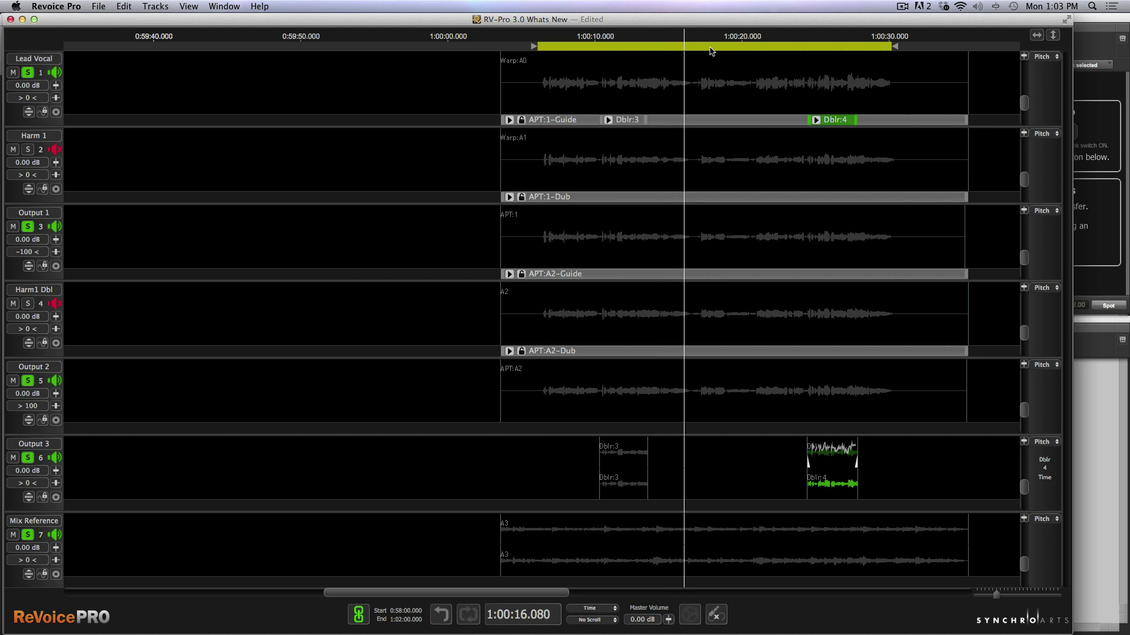
right_click(712, 47)
click(735, 51)
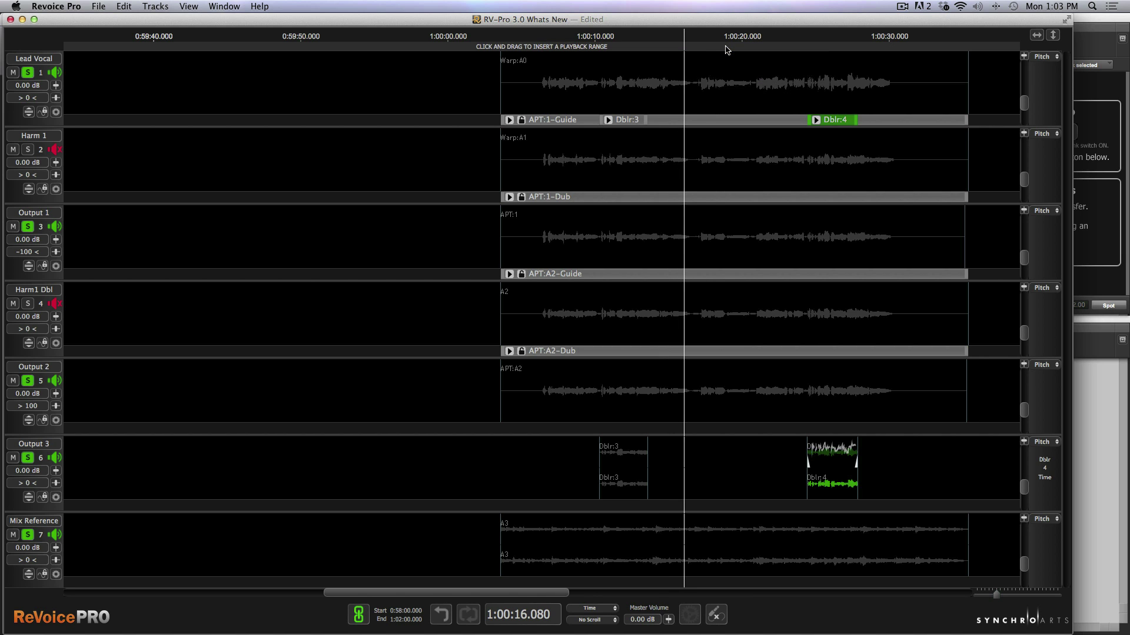
Set a playback range from about 1:00:06 to 1:00:12 and show Lead Vocal's warp region enlarged around its first phrase.
click(596, 93)
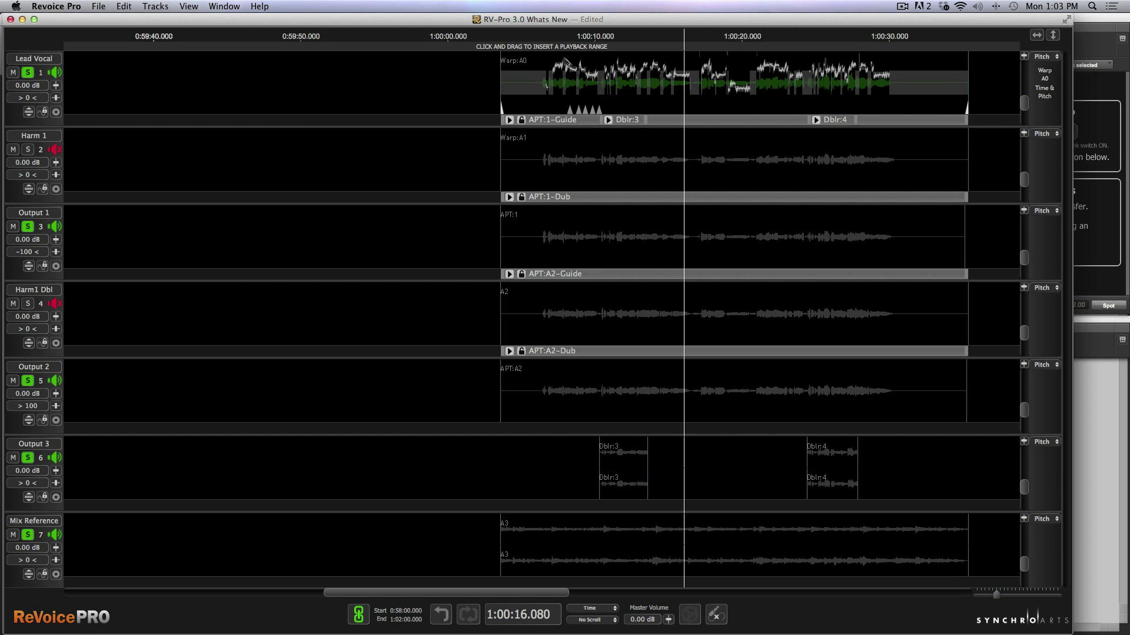
drag(533, 47, 622, 49)
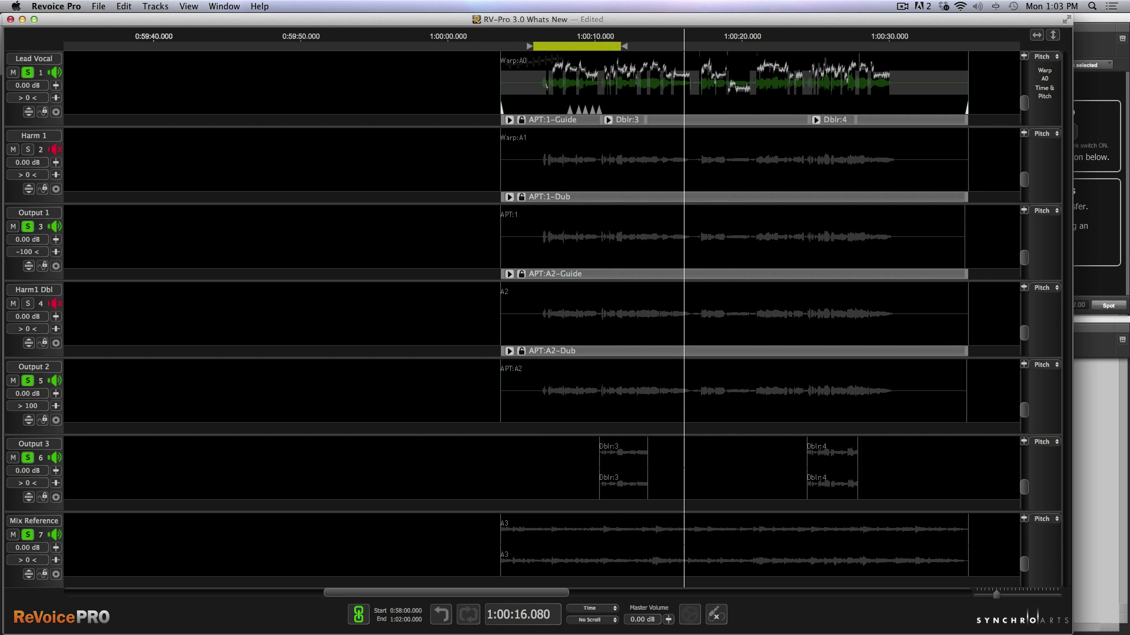
click(28, 111)
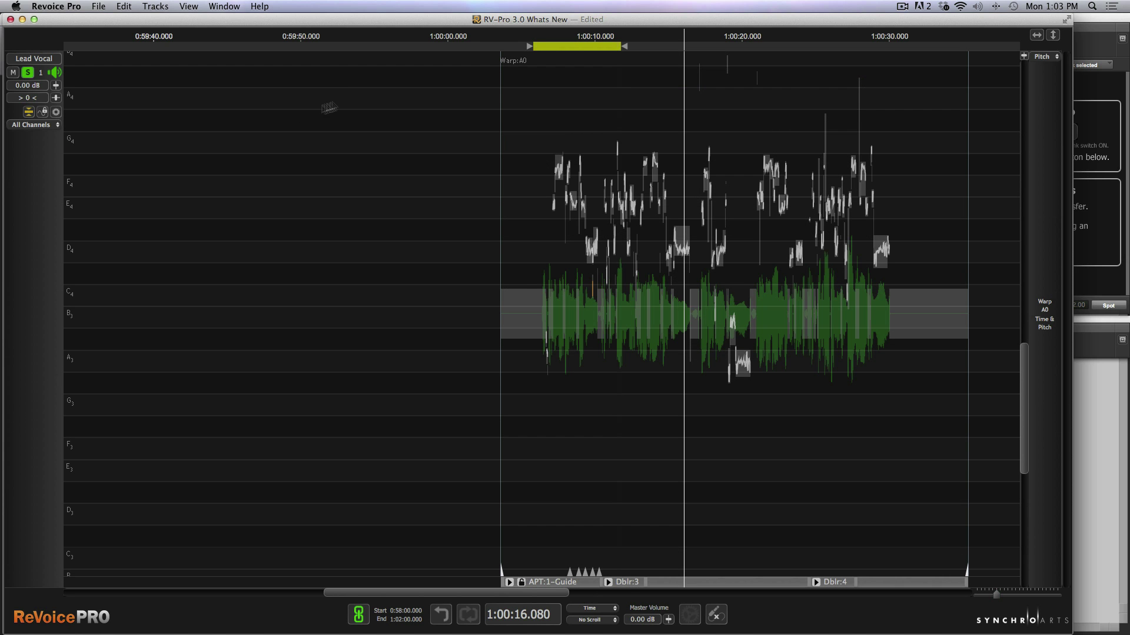
key(super+bracketright)
key(super+bracketright)
key(super+bracketright)
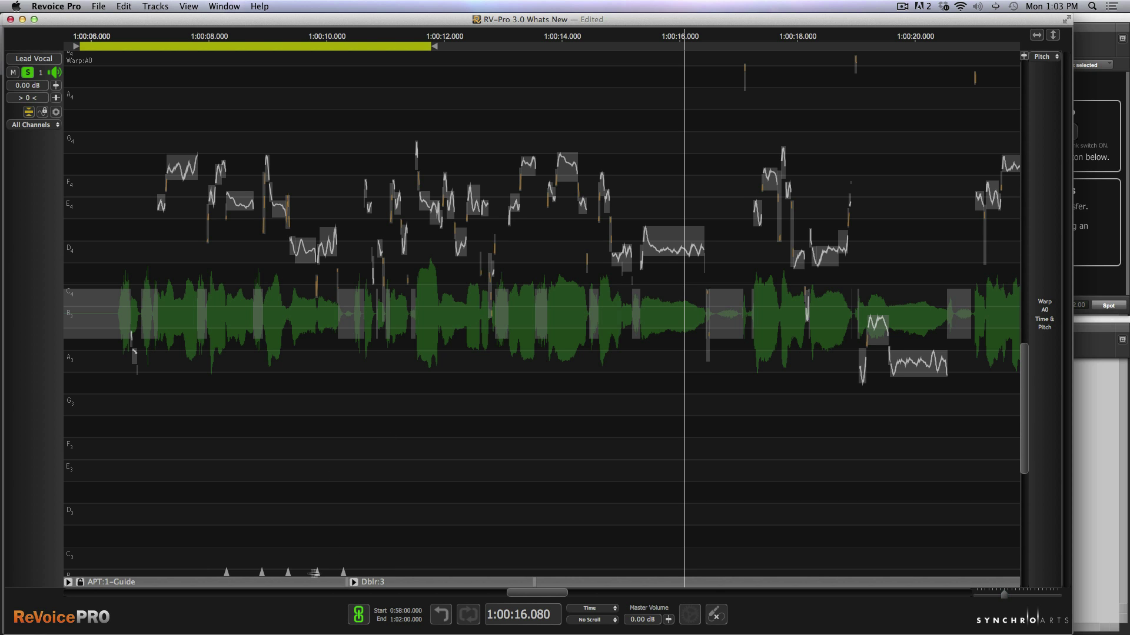
Delete the middle warp points in the first phrase of the Lead Vocal warp region, keeping the outer two.
right_click(289, 573)
click(312, 520)
right_click(262, 575)
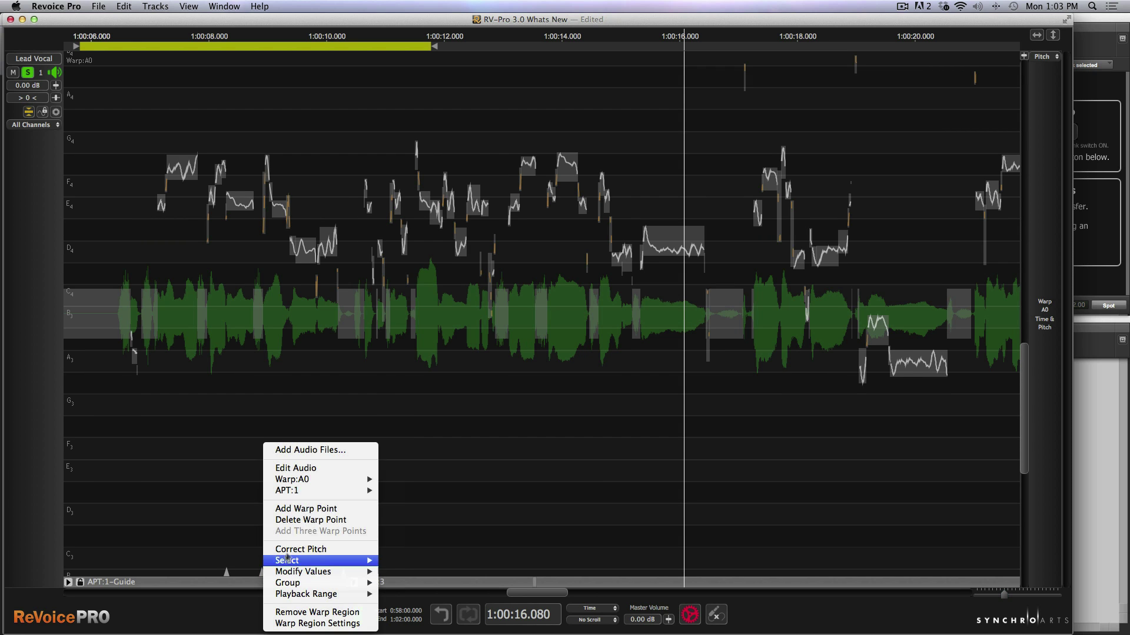
click(293, 522)
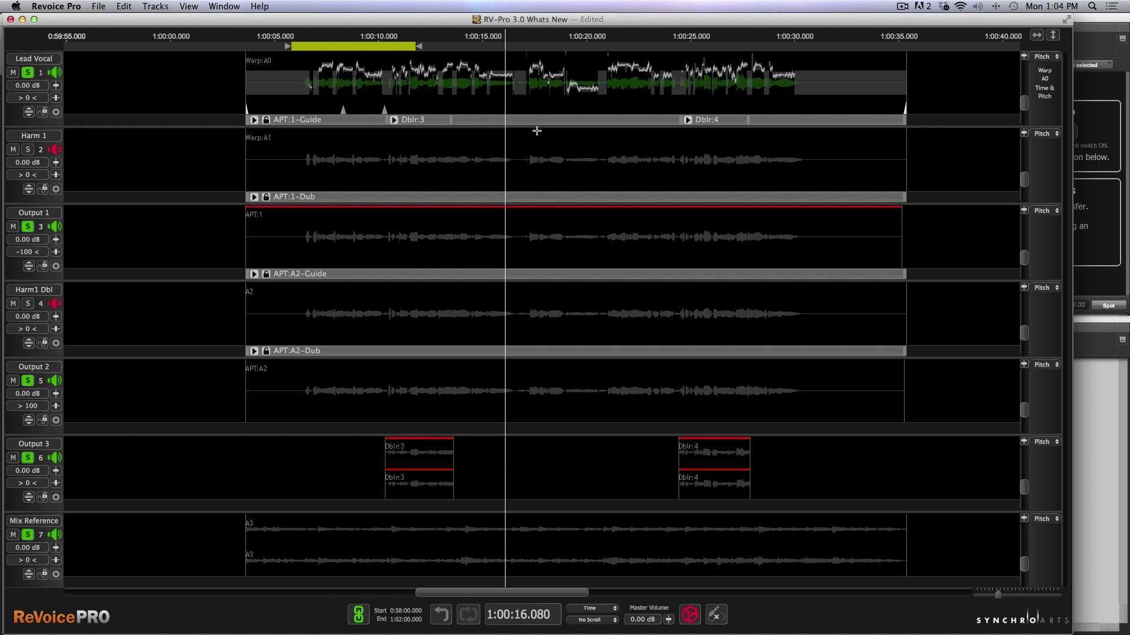
Delete the playback range and update the outdated process outputs on Output 1 and Output 3.
right_click(327, 48)
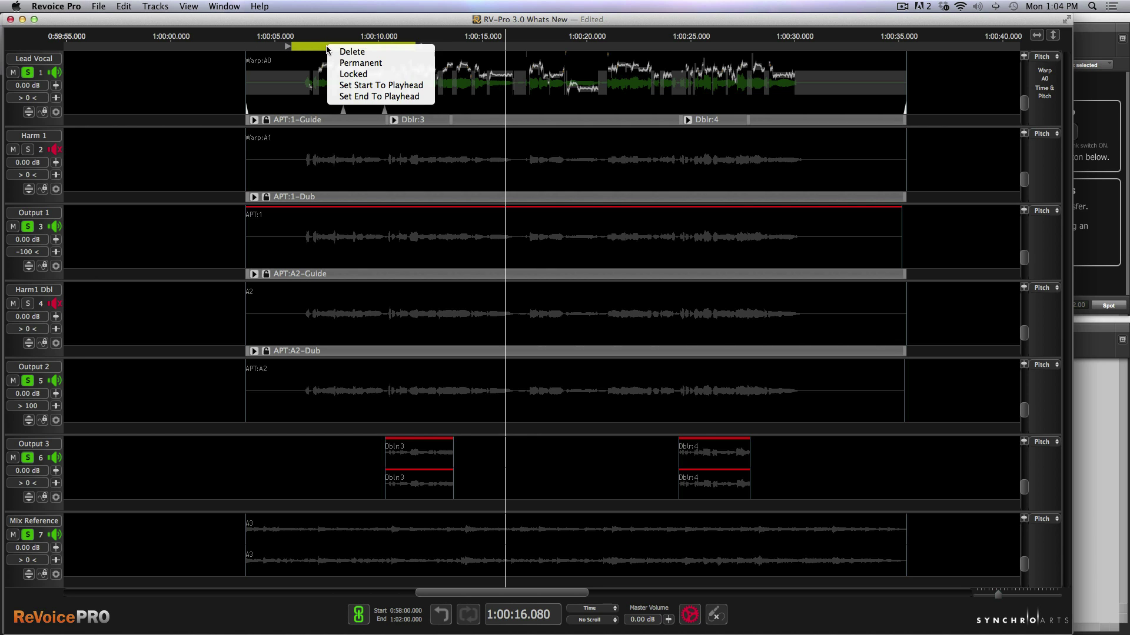
click(347, 52)
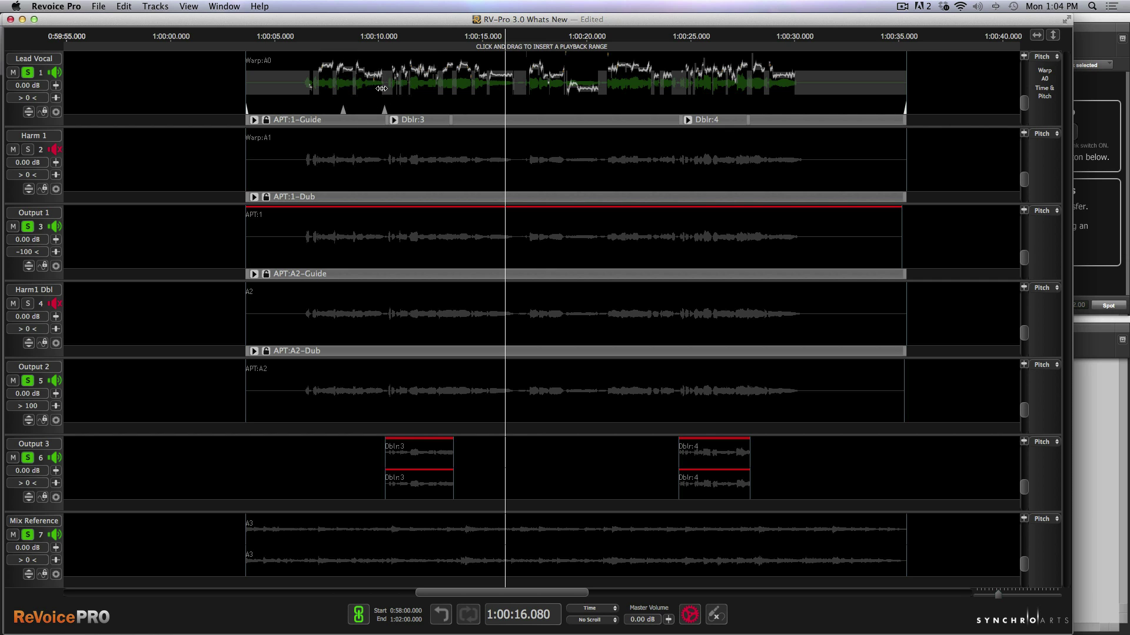
click(381, 88)
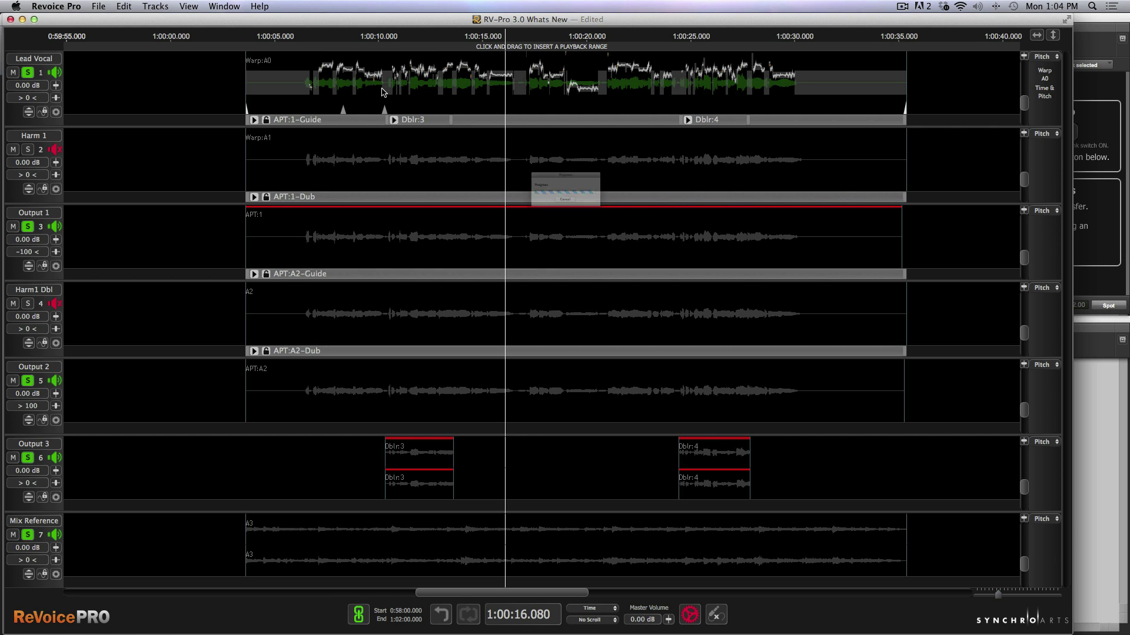
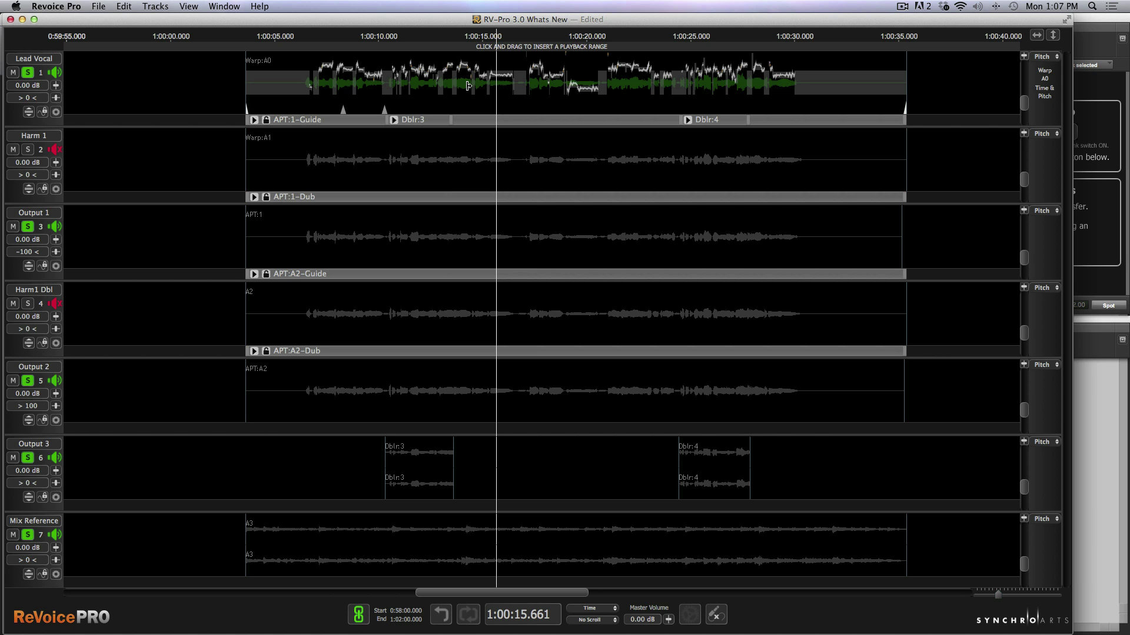
Select both APT processes and both Doubler processes in turn to examine which input and output tracks each one uses.
click(635, 122)
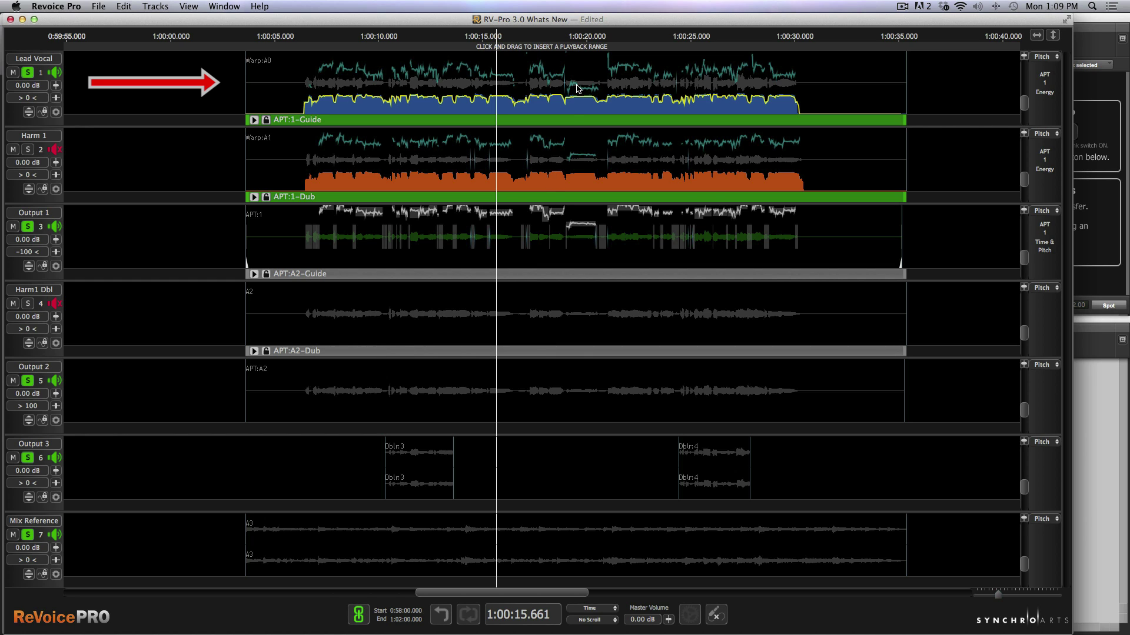
click(631, 273)
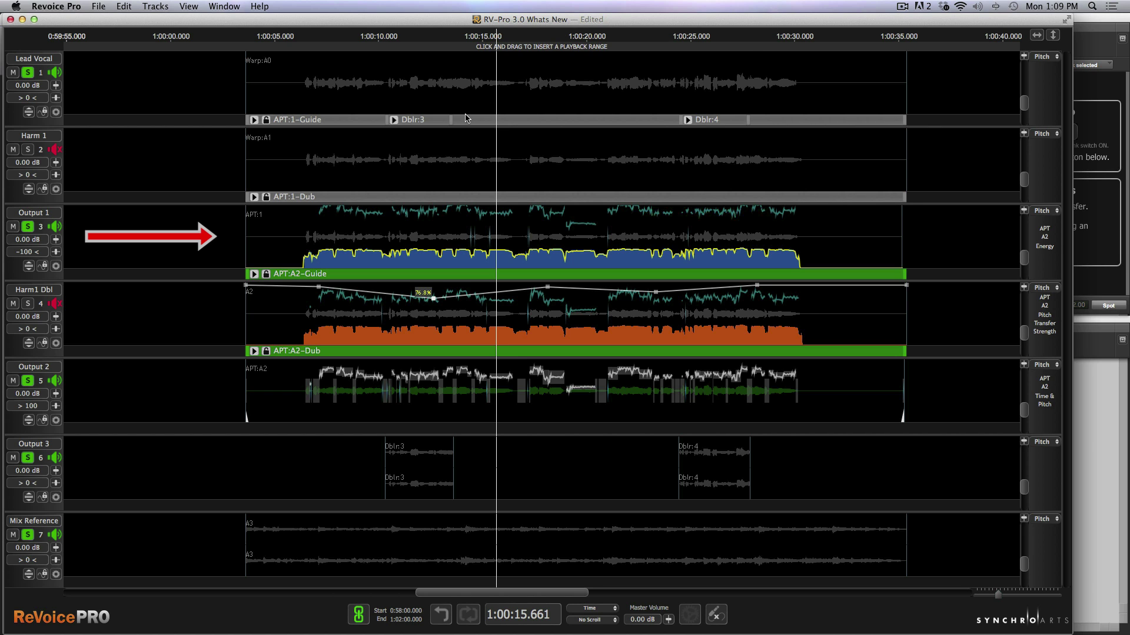
click(659, 120)
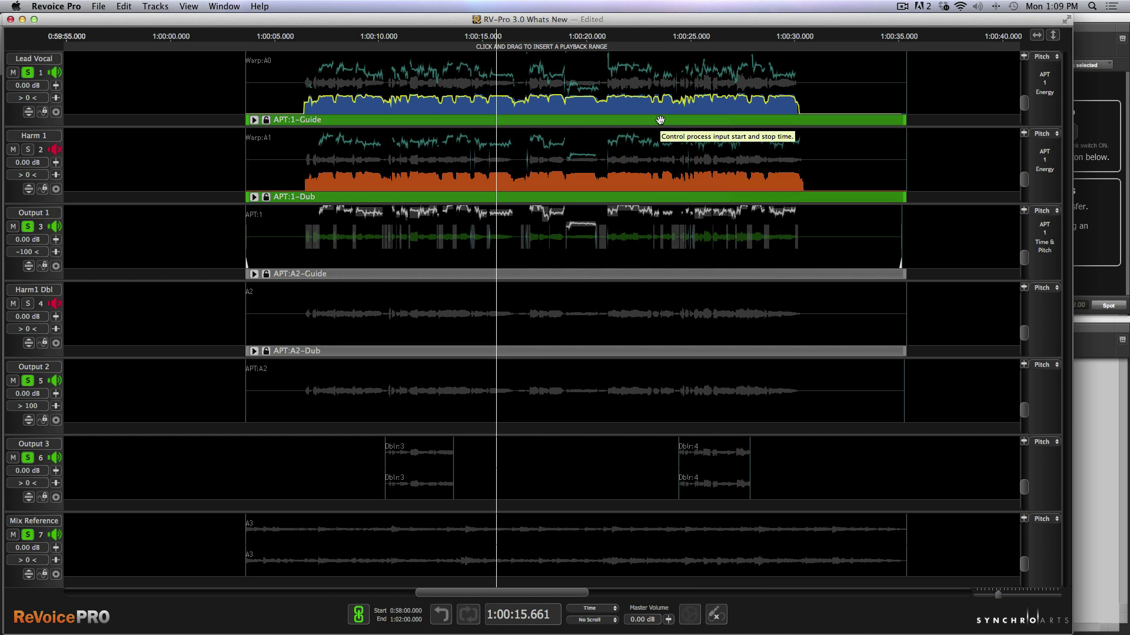
right_click(722, 122)
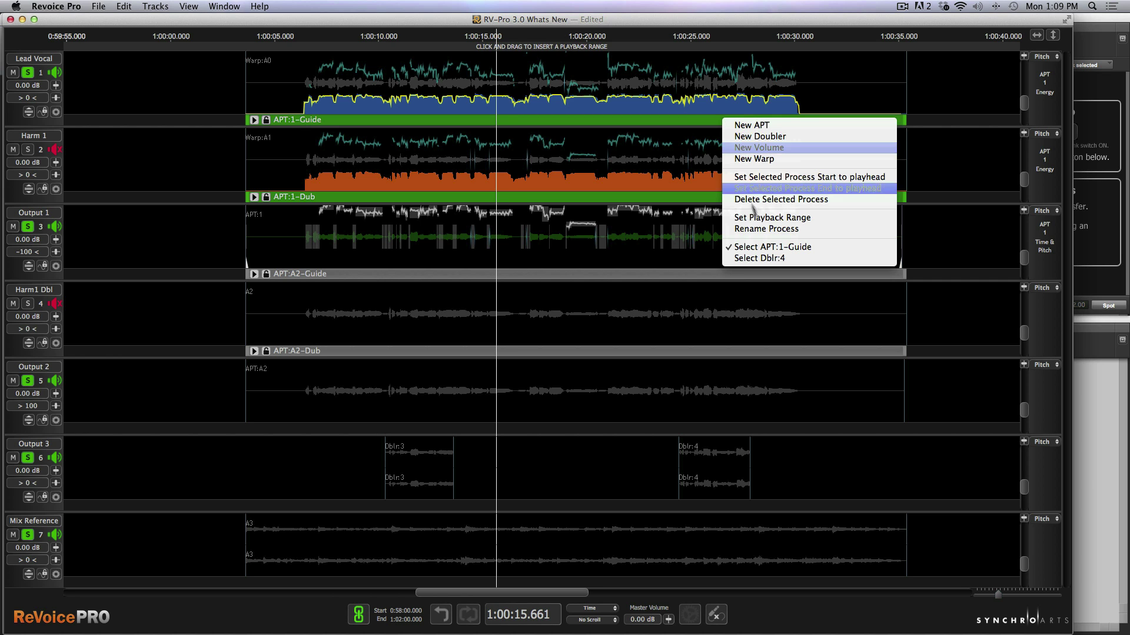
click(761, 258)
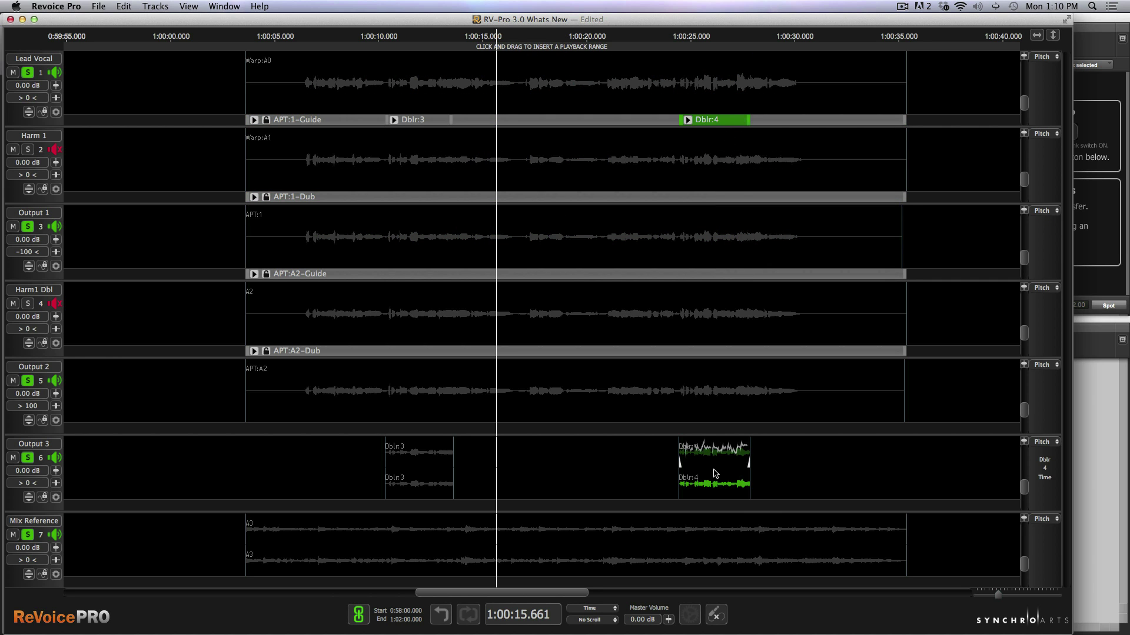
scroll(716, 473, right, 1)
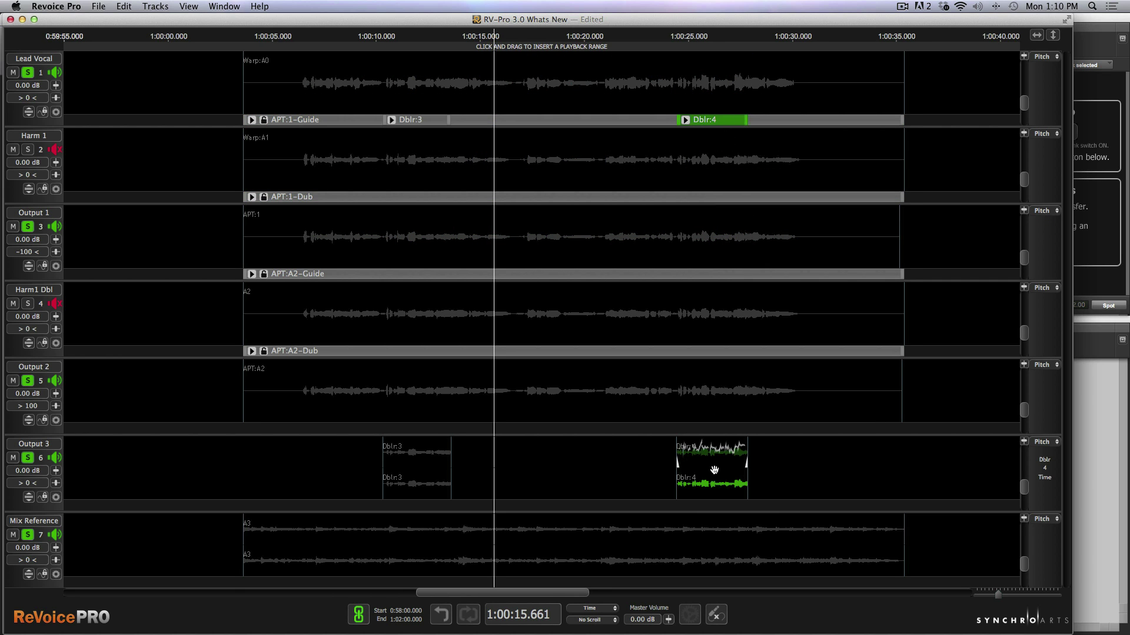
right_click(419, 119)
click(465, 256)
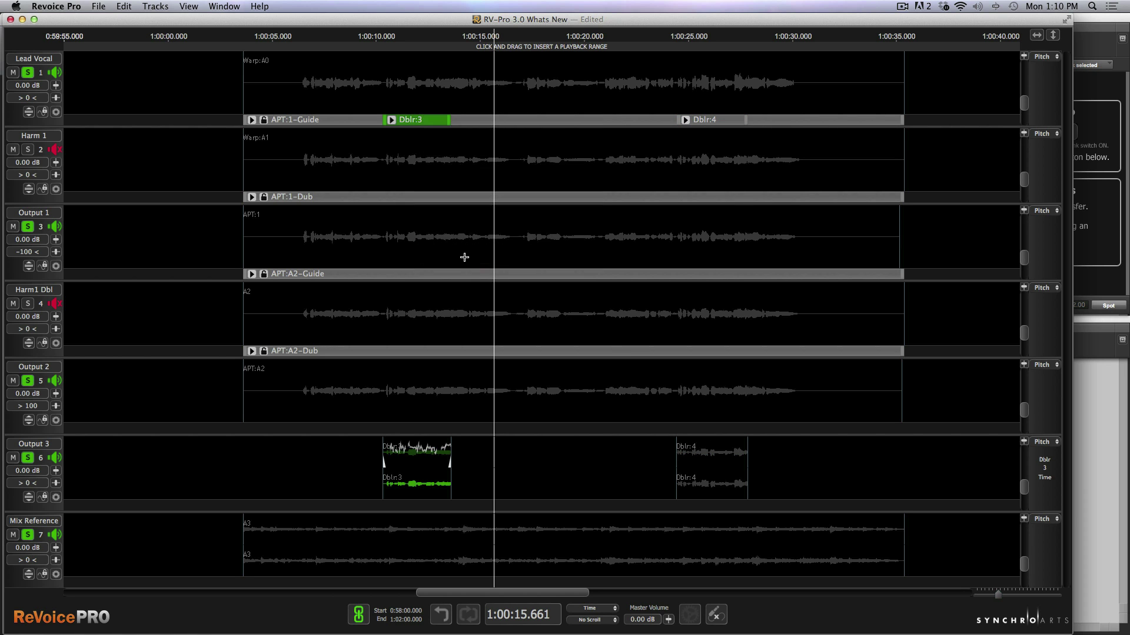
click(610, 197)
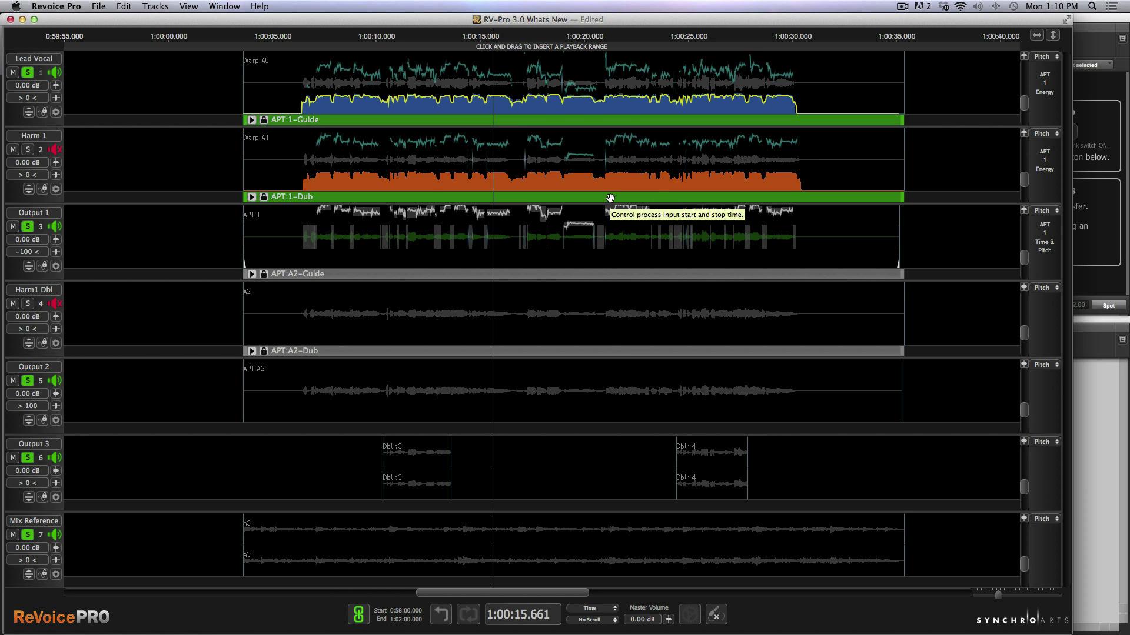
click(628, 274)
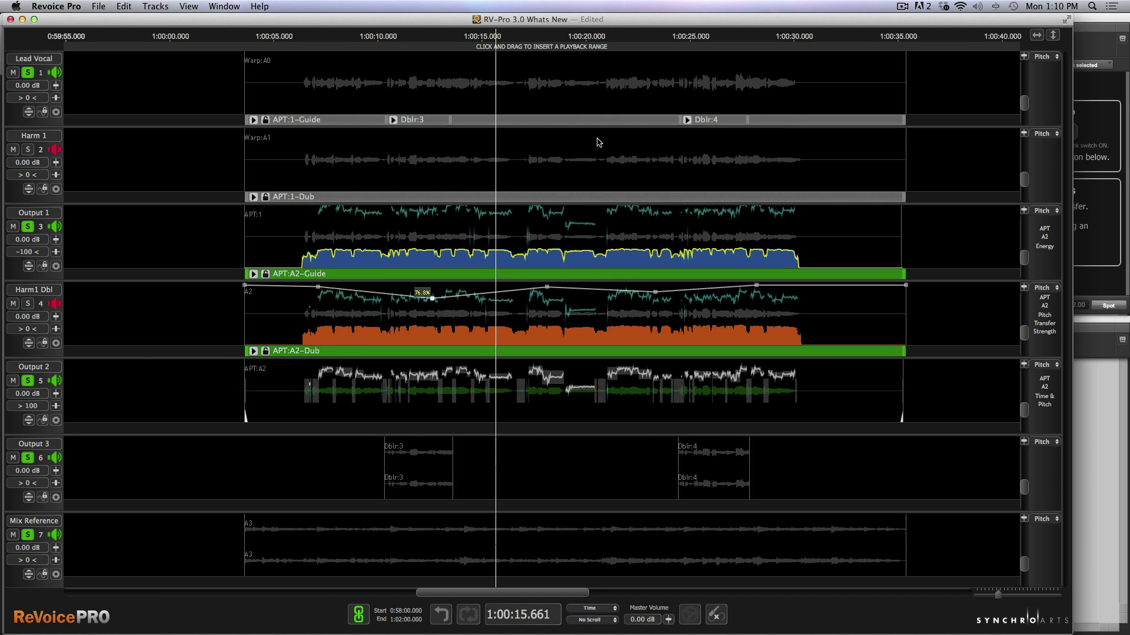
Select Lead Vocal's warped audio, switch to Pro Tools, and spot it onto the LeadVx.01 track from the session start.
click(587, 94)
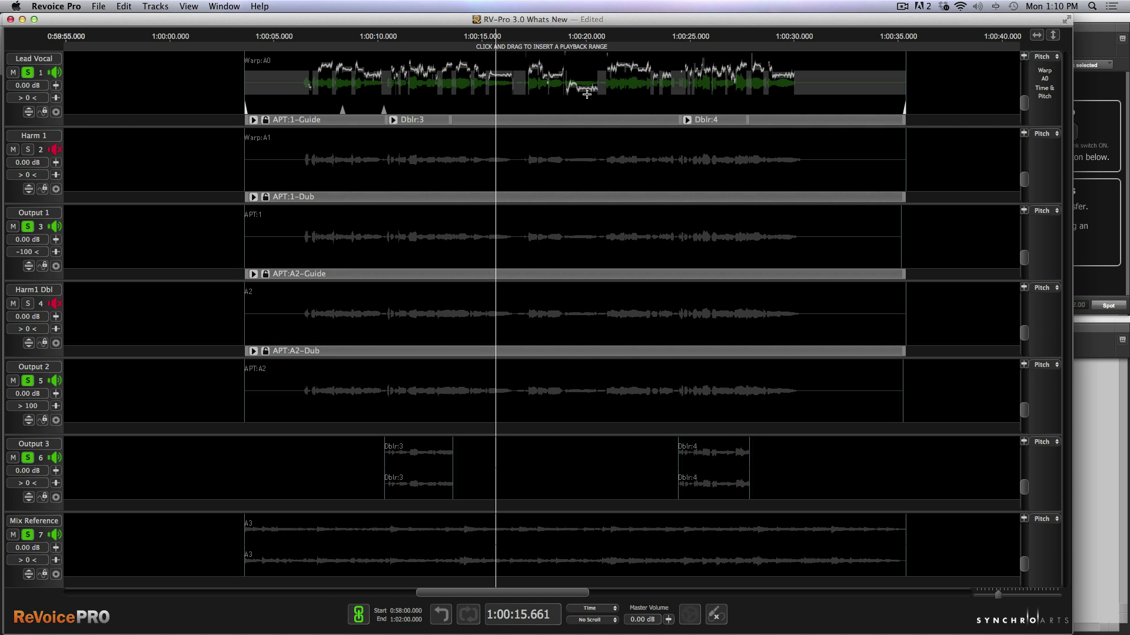
key(super+Tab)
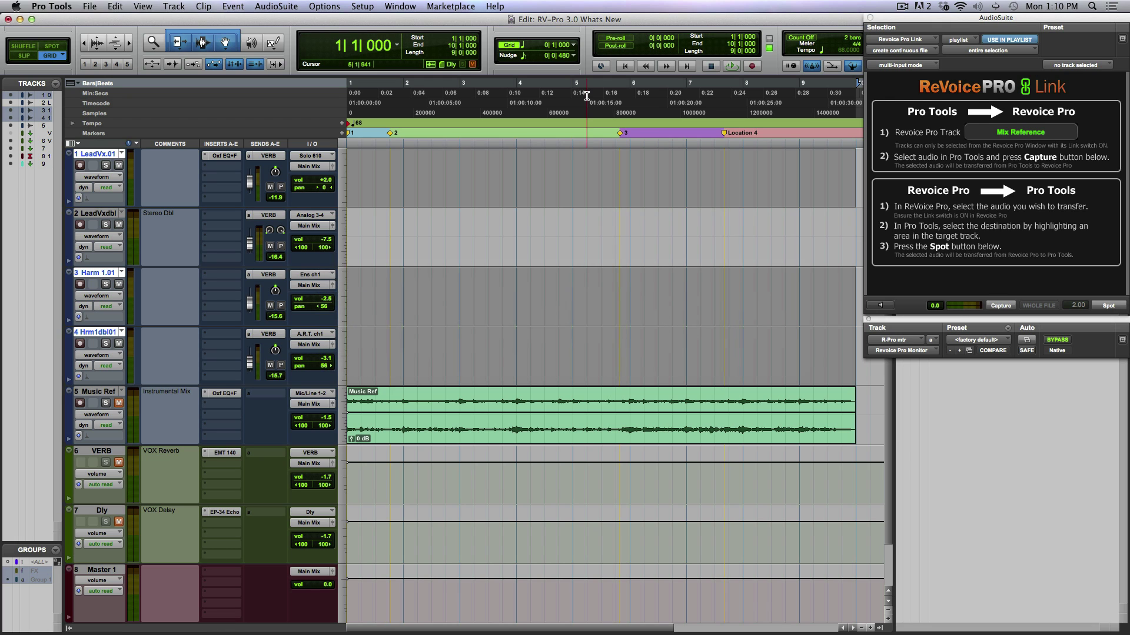
click(596, 172)
key(Return)
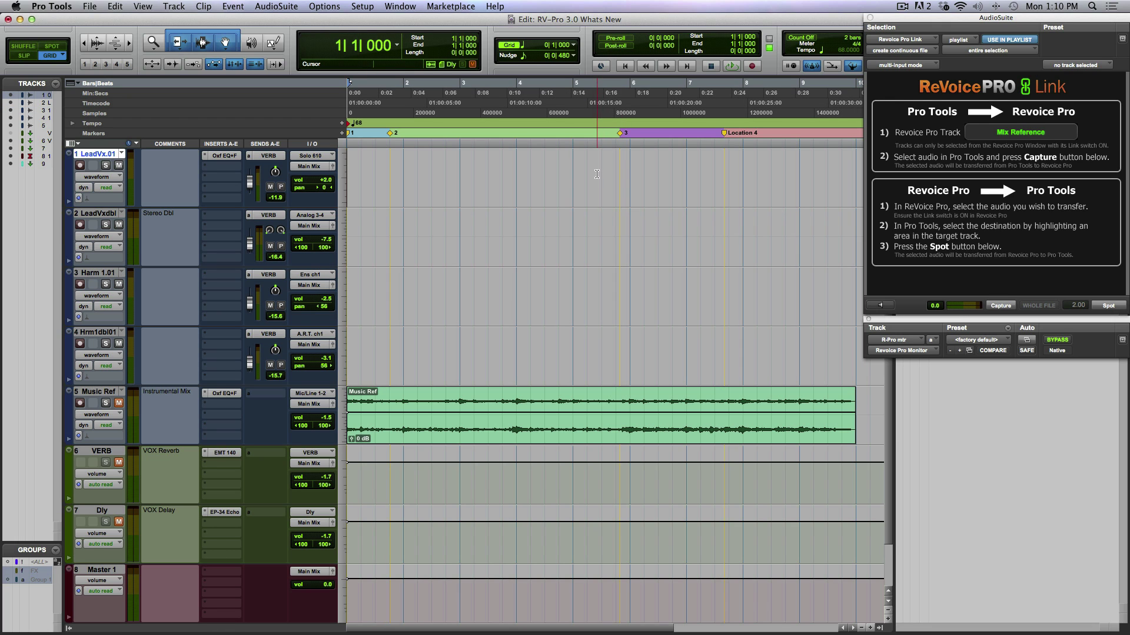
drag(350, 174, 879, 176)
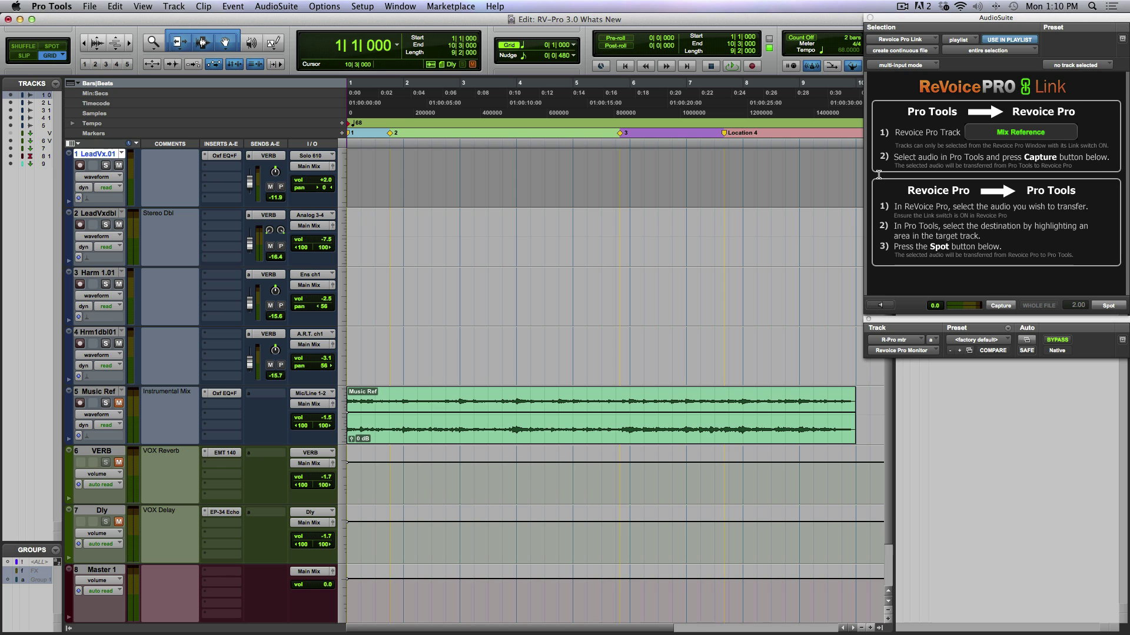
click(1108, 306)
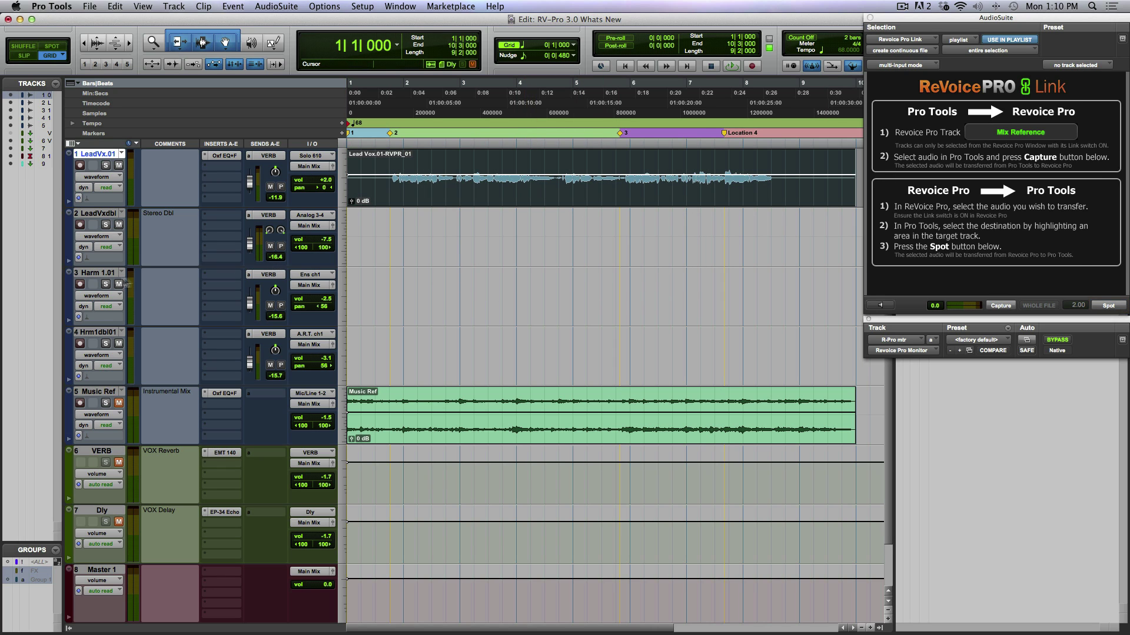
Target Harm 1.01 in Pro Tools, select the APT:1 output on Output 1 in Revoice Pro, and spot it onto that track.
click(97, 273)
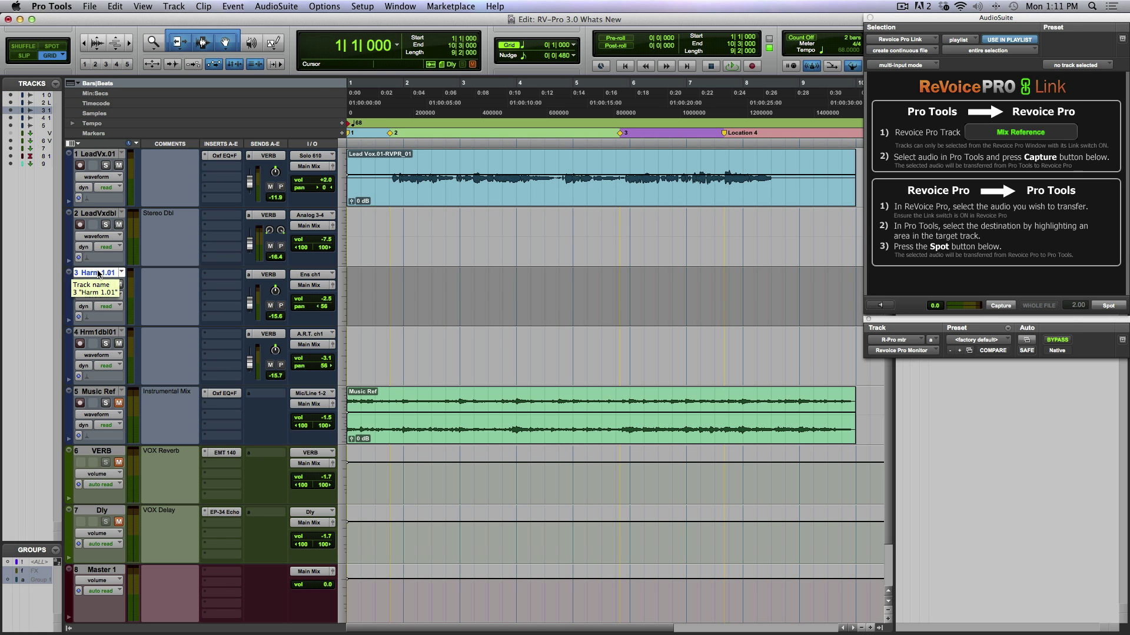
key(super+Tab)
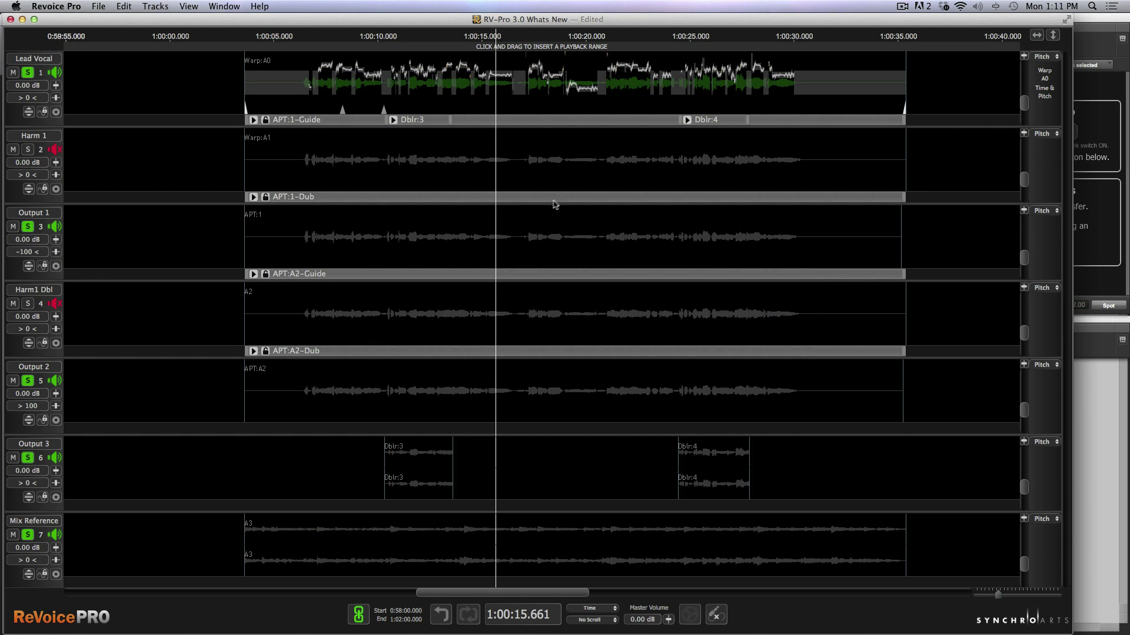
click(559, 198)
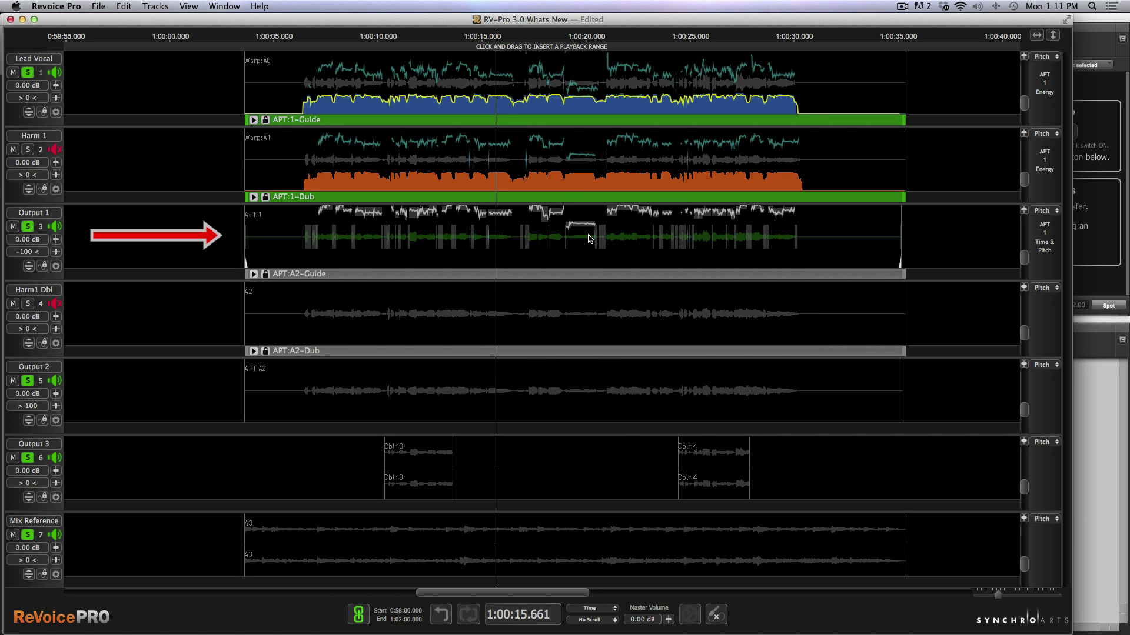
key(super+Tab)
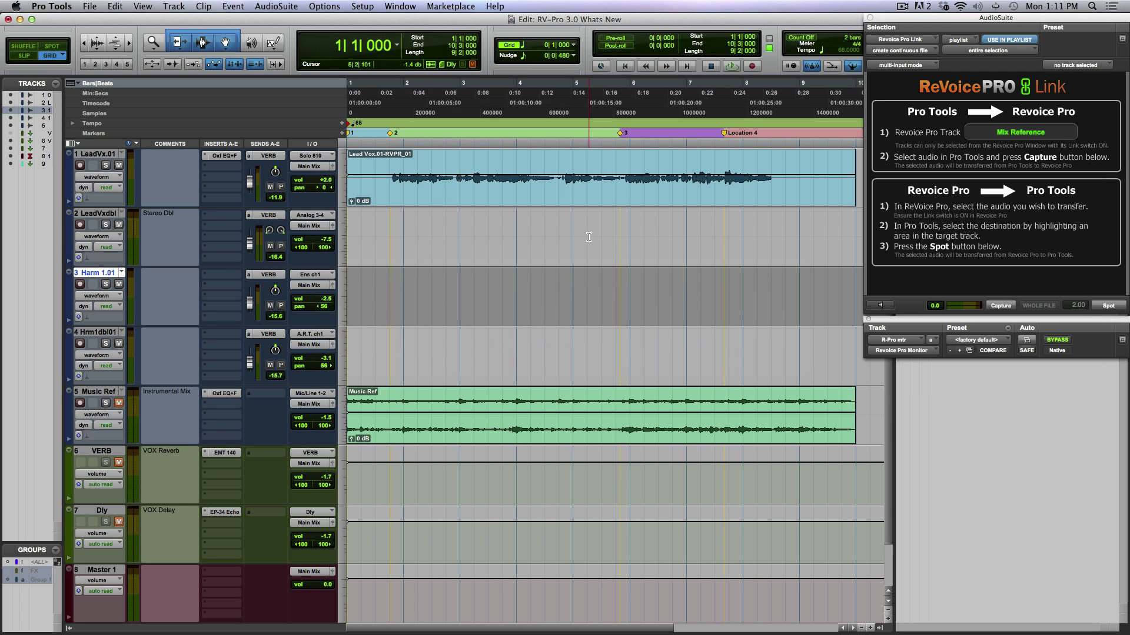
click(1108, 306)
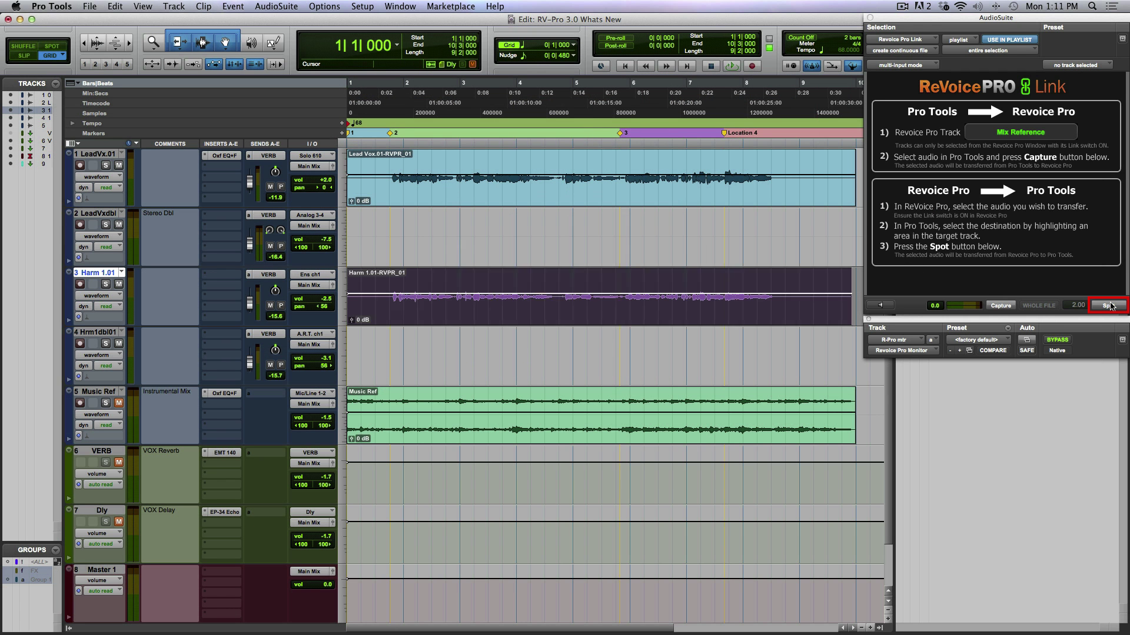
Select the APT:A2 output on Output 2 in Revoice Pro, and spot it onto the Hrm1dbl01 track in Pro Tools.
key(super+Tab)
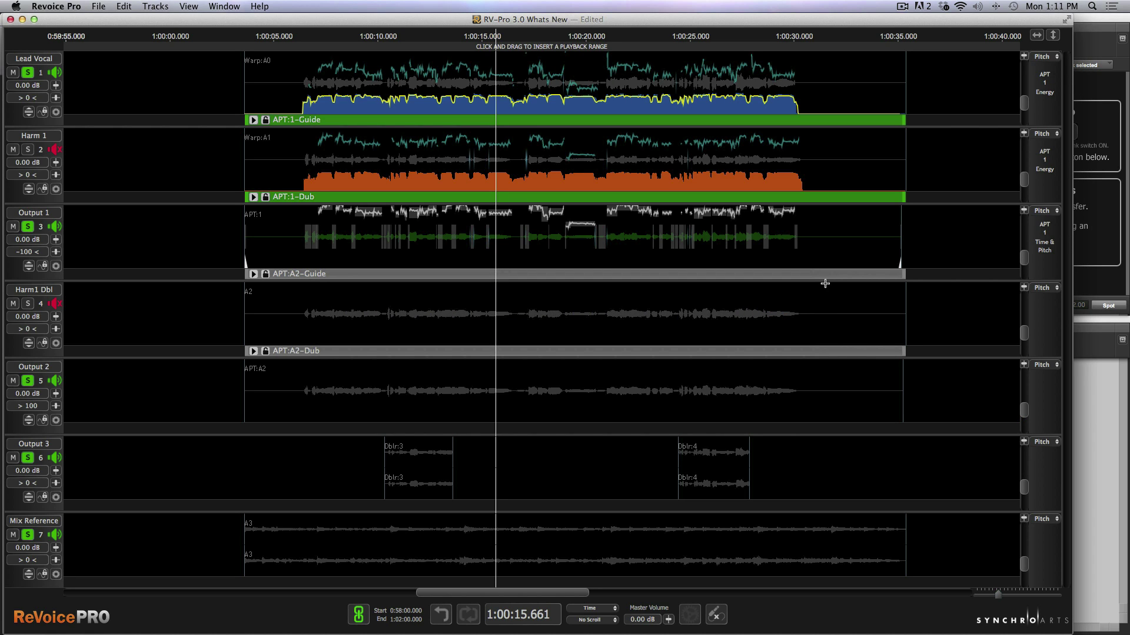
click(825, 274)
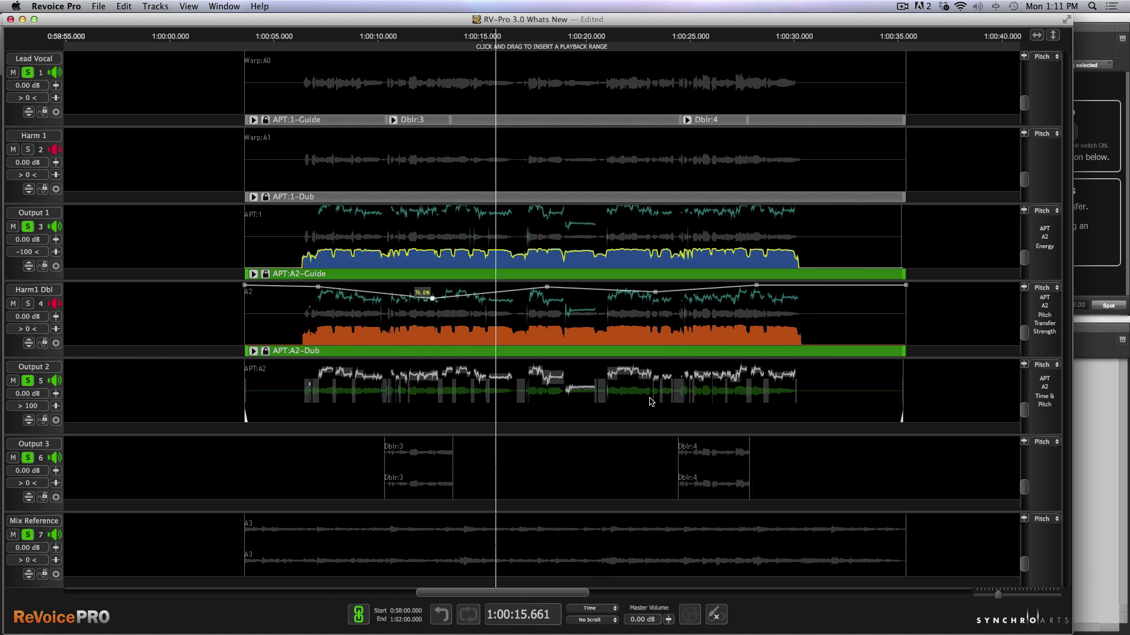
key(super+Tab)
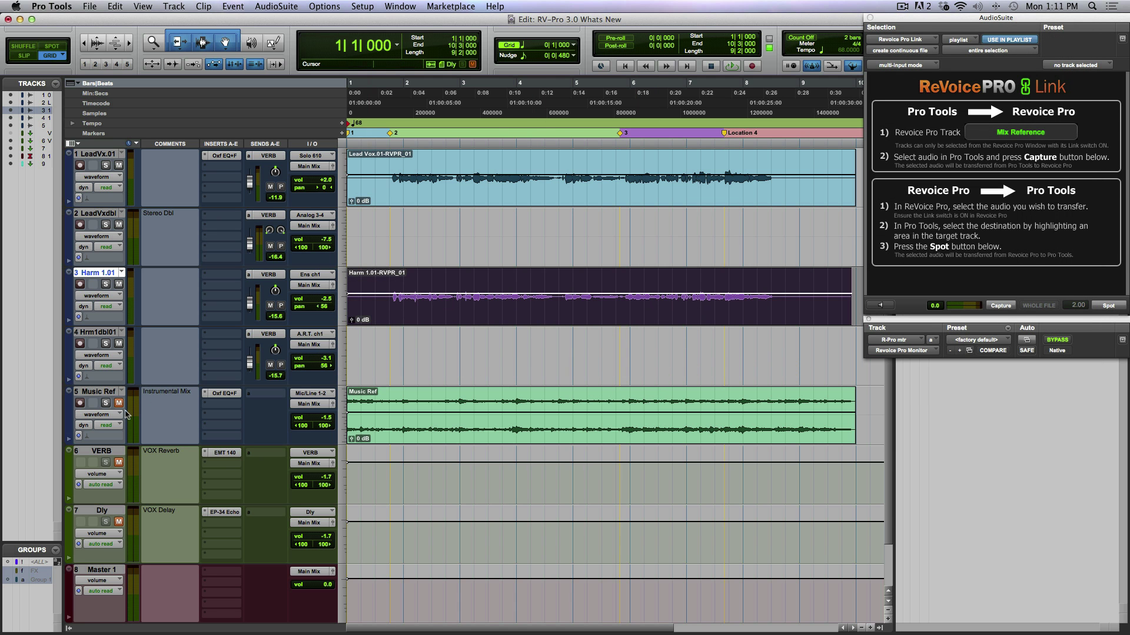
key(semicolon)
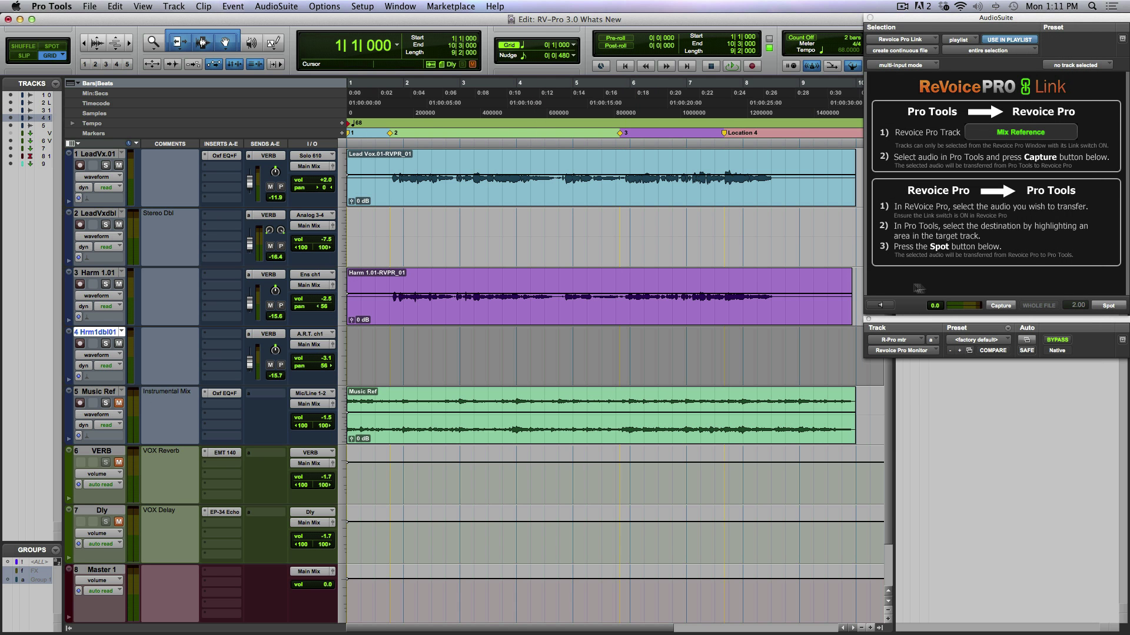
click(1107, 306)
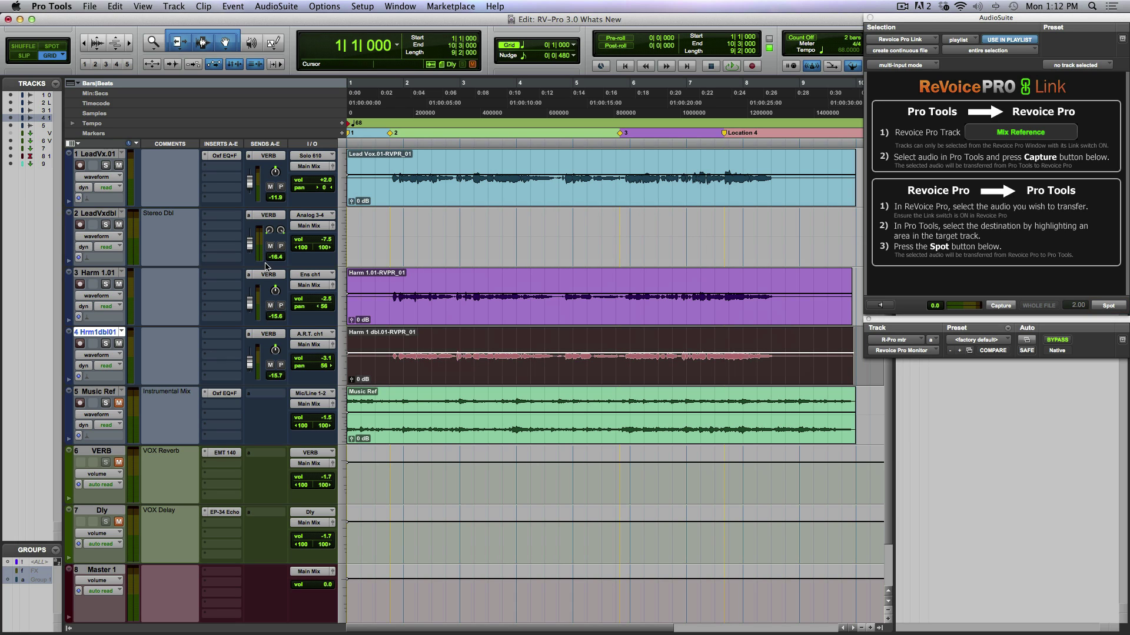
Target the LeadVxdbl track in Pro Tools, and create a playback range in Revoice Pro from 1:00:05.349 to 1:00:31.799.
click(103, 214)
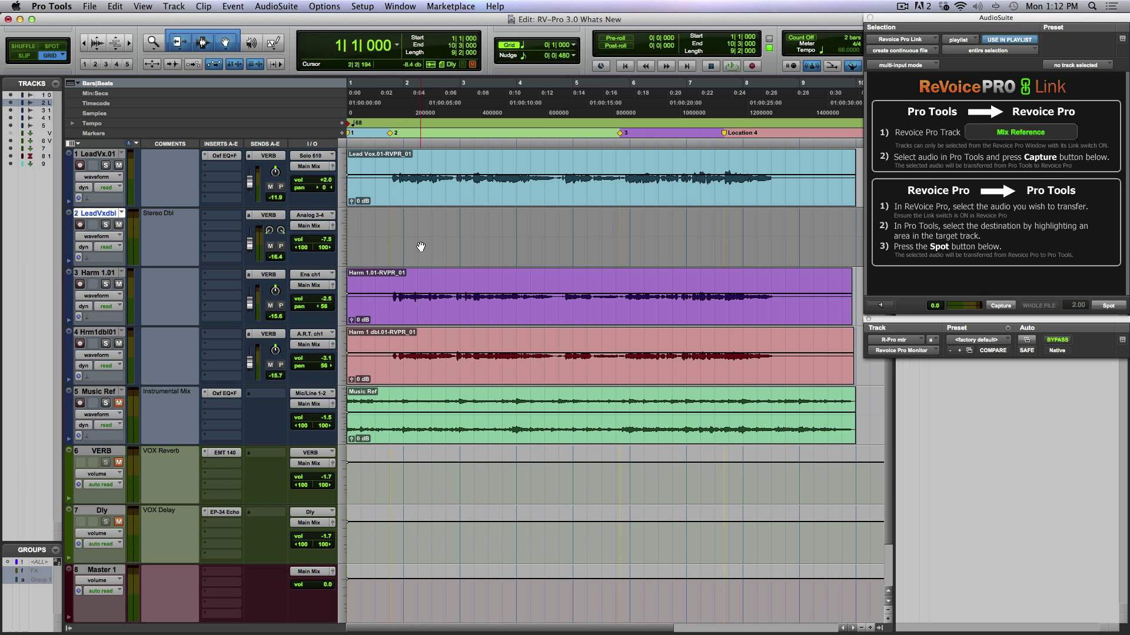
key(super+Tab)
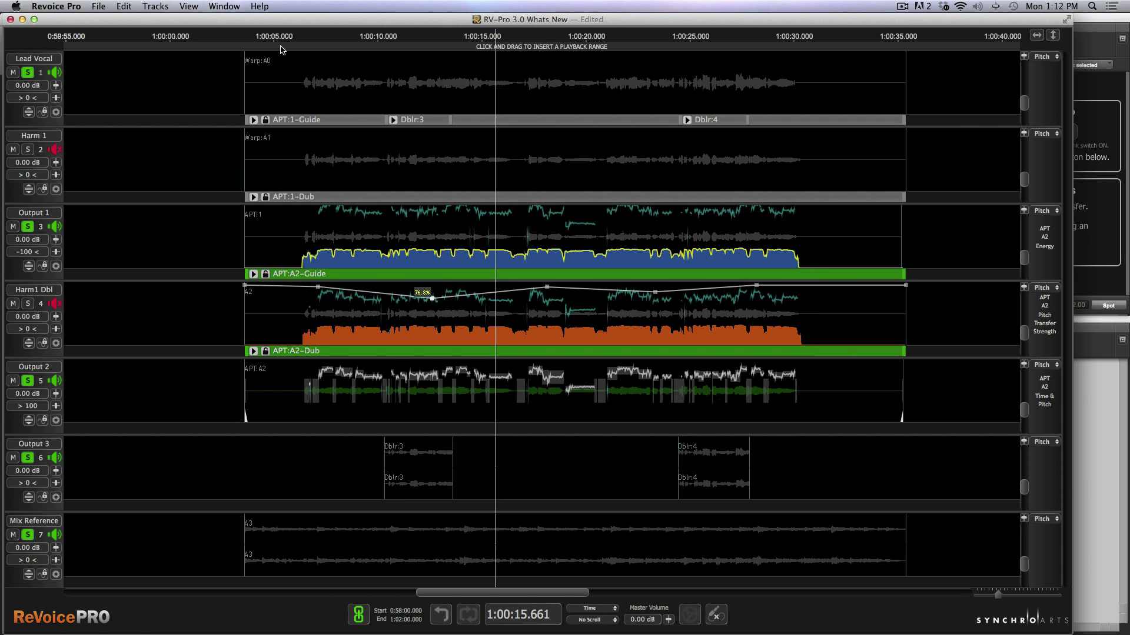
drag(280, 49, 831, 57)
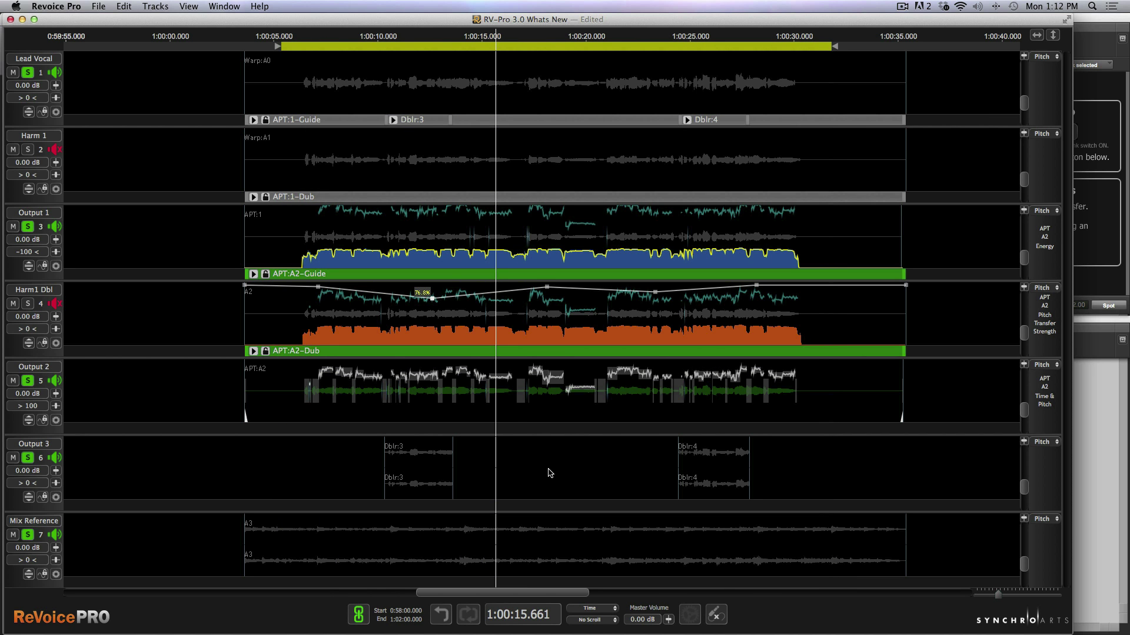
Export the playback range of Output 3 as "Lead Vocal Dbl" into the Revoice Pro Audio Exports folder.
key(super+e)
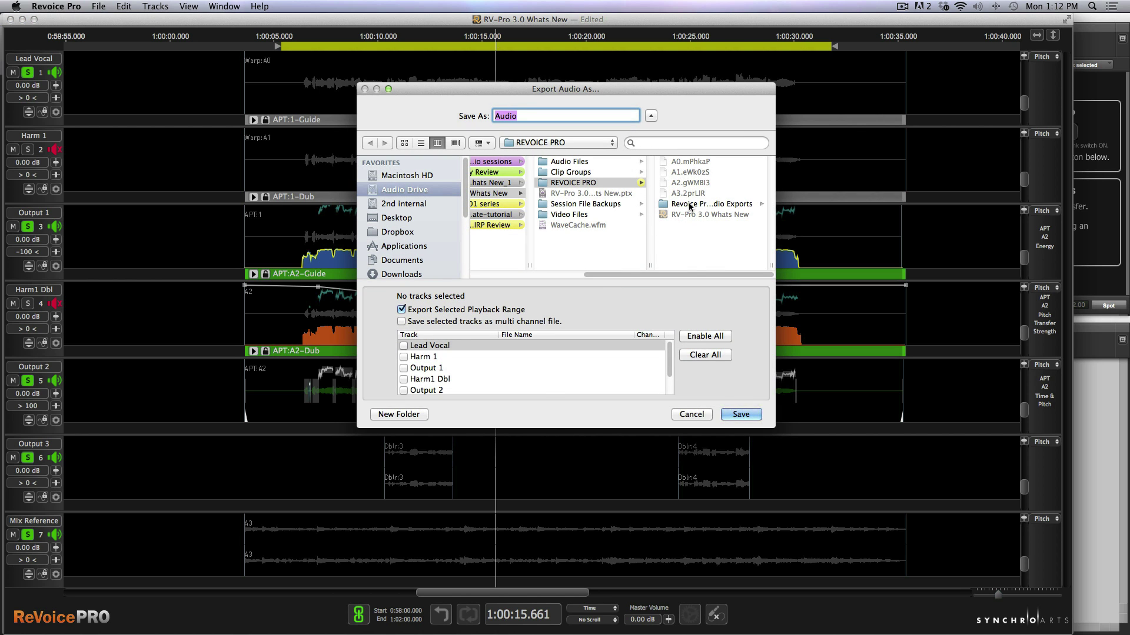
click(689, 204)
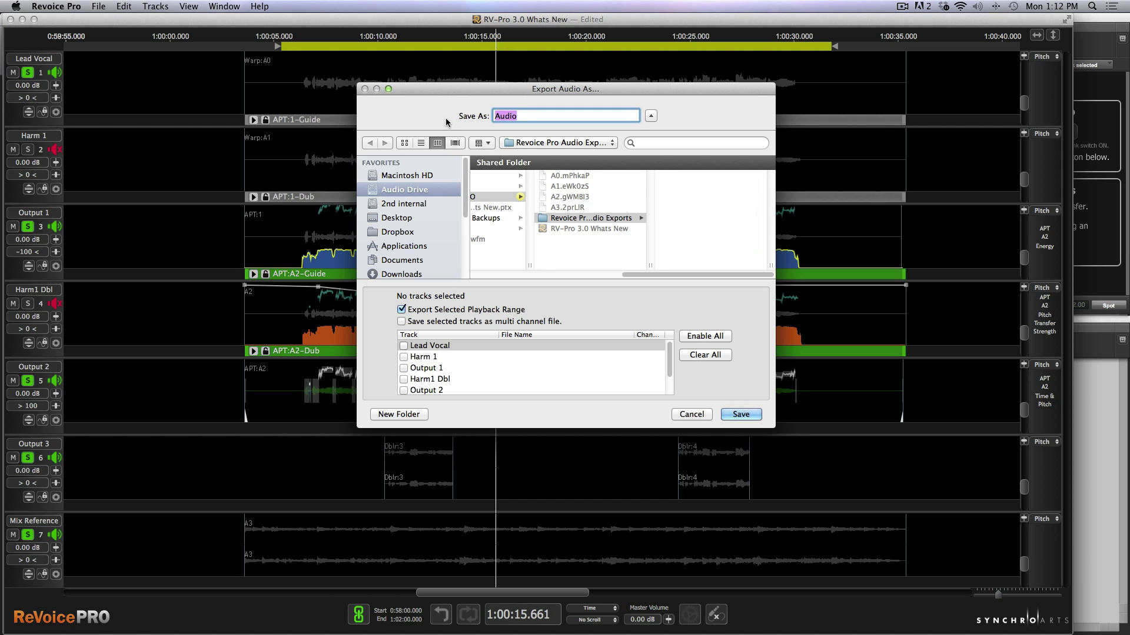
text(Lead Vocal Dbl)
scroll(460, 366, down, 2)
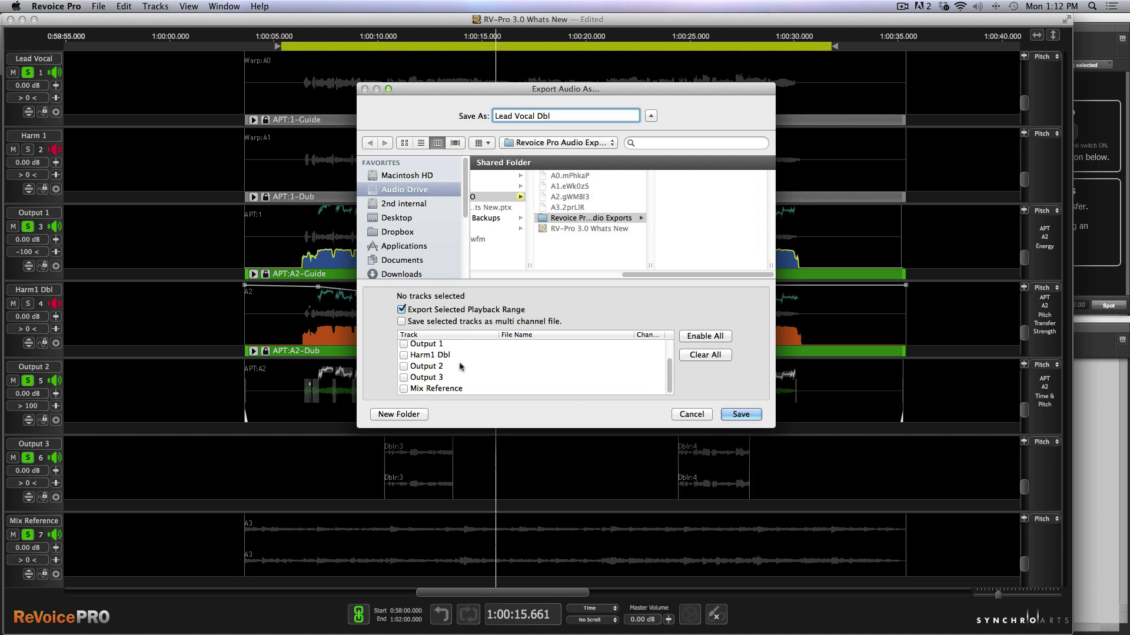
click(404, 378)
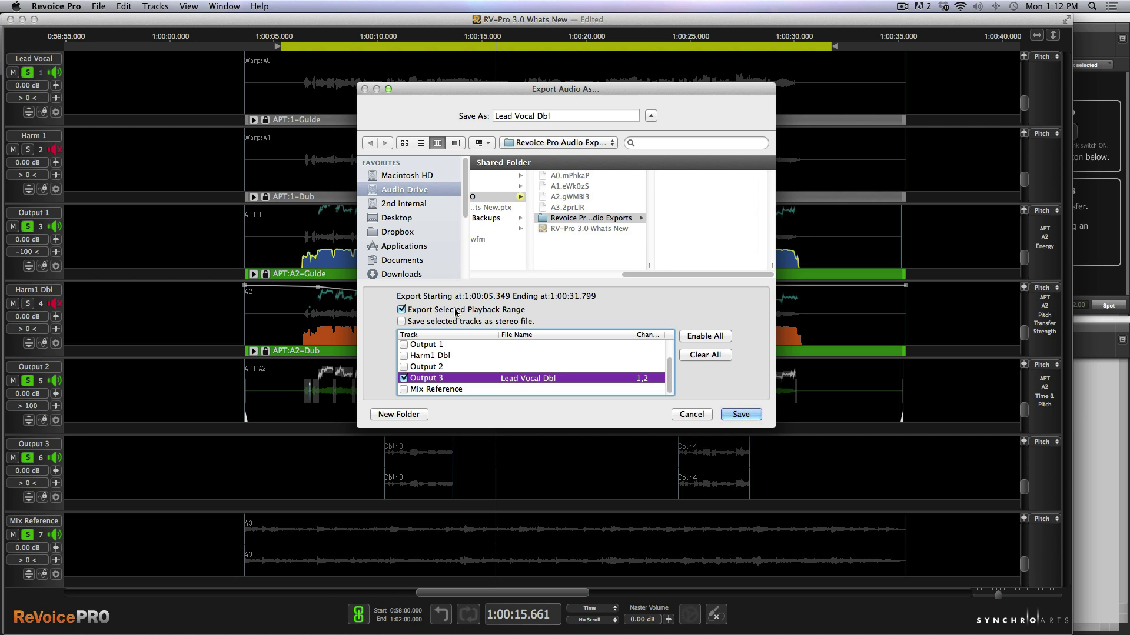
click(759, 415)
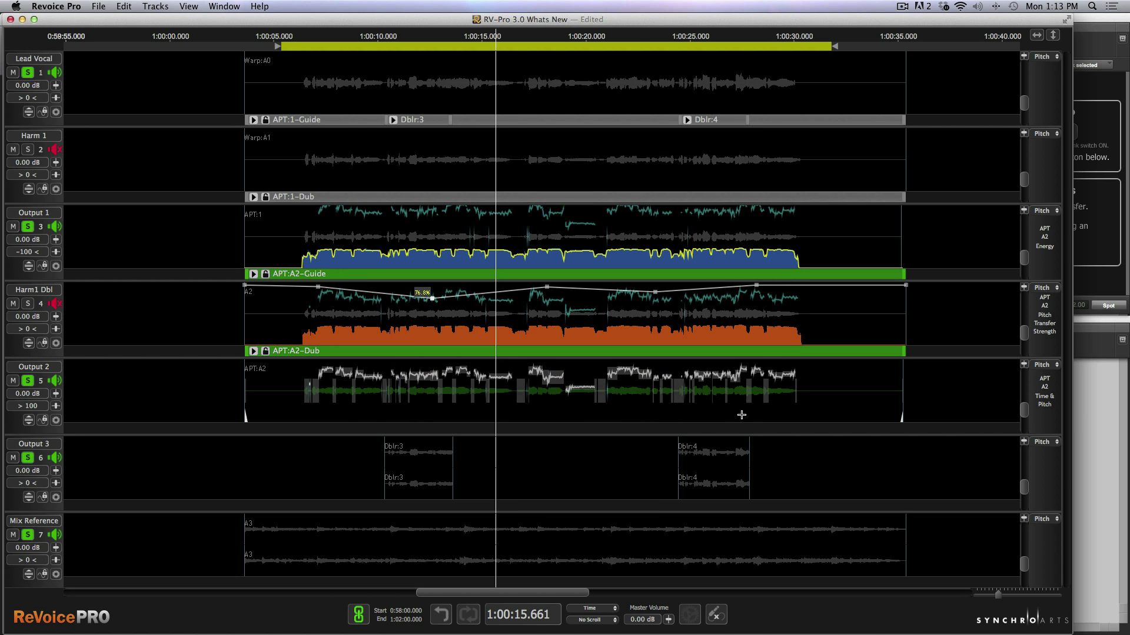
Set Pro Tools to Spot mode, and expand the Revoice Pro Audio Exports folder inside the REVOICE PRO folder in Finder.
key(super+Tab)
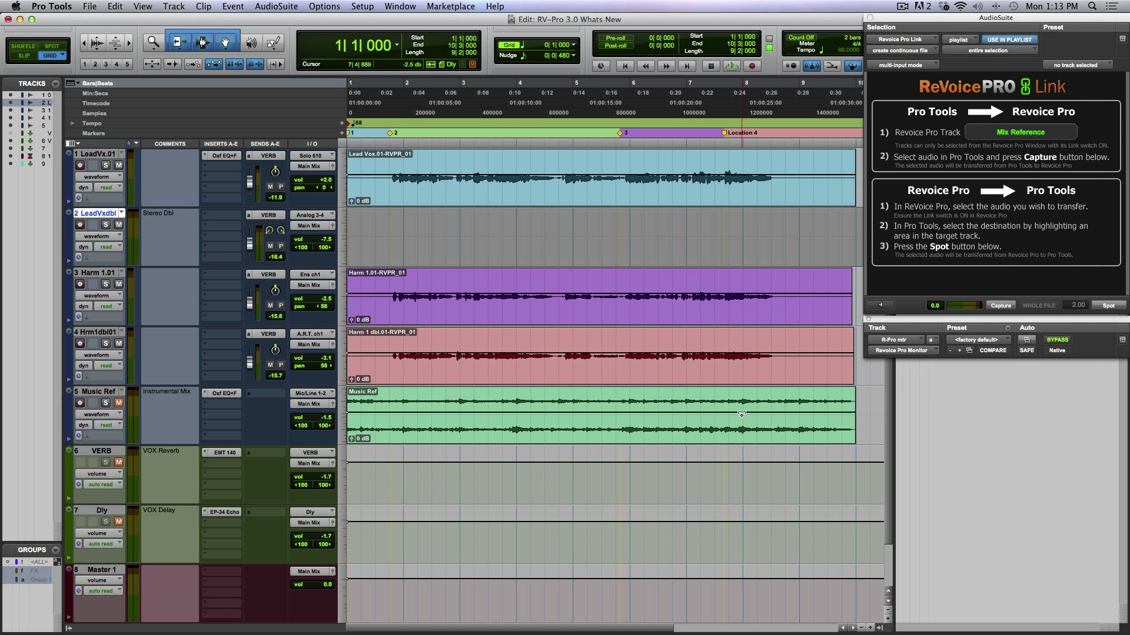
key(F3)
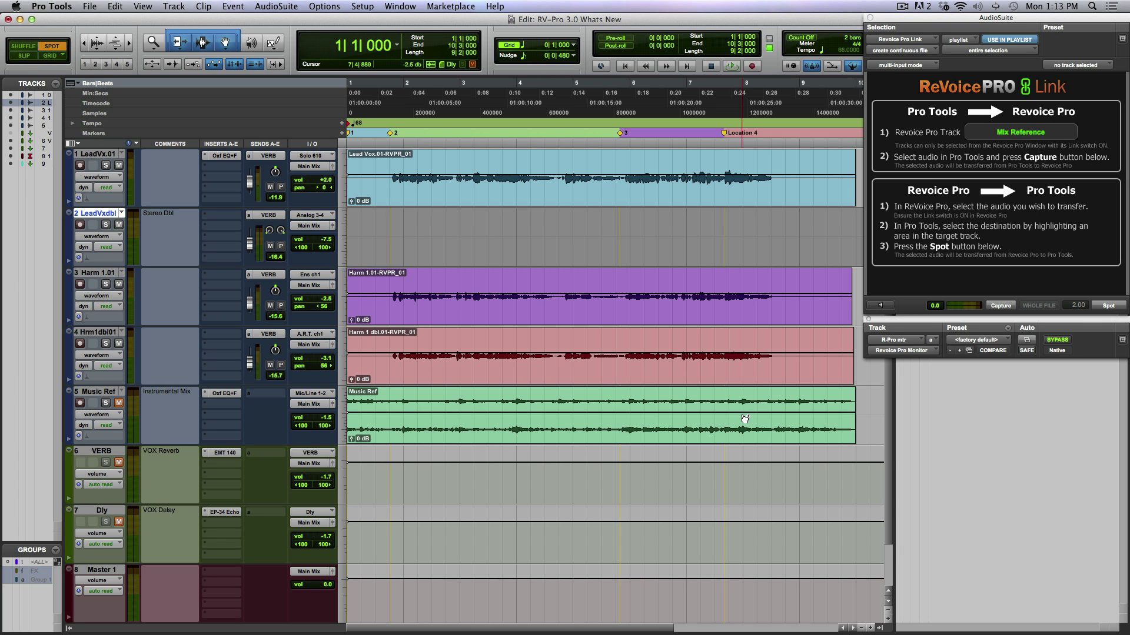
key(super+Tab)
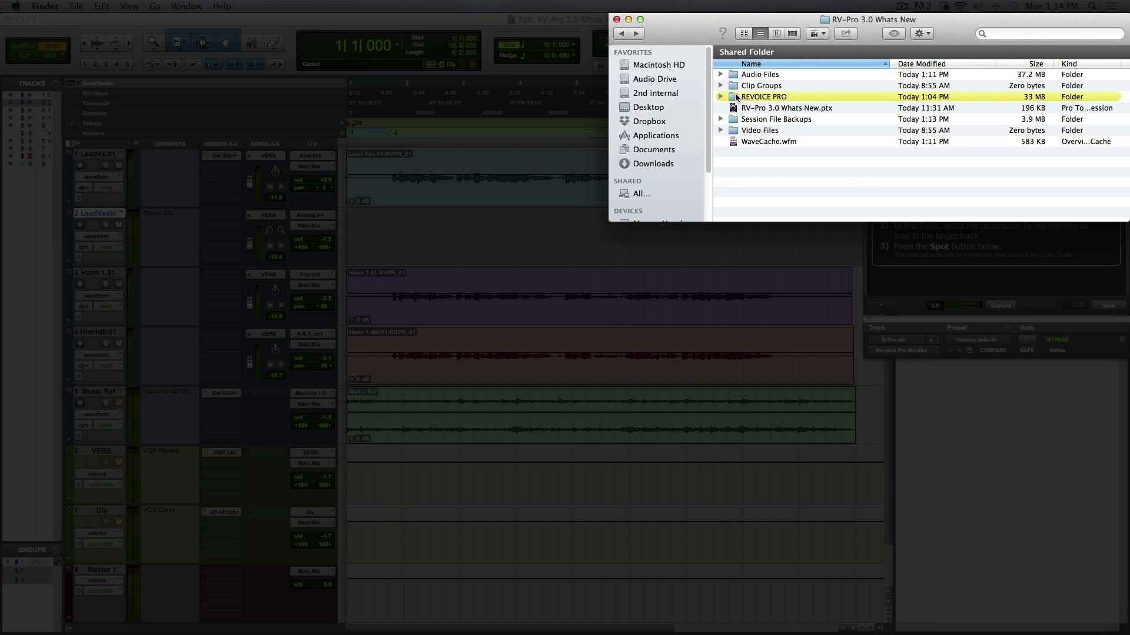
double_click(734, 97)
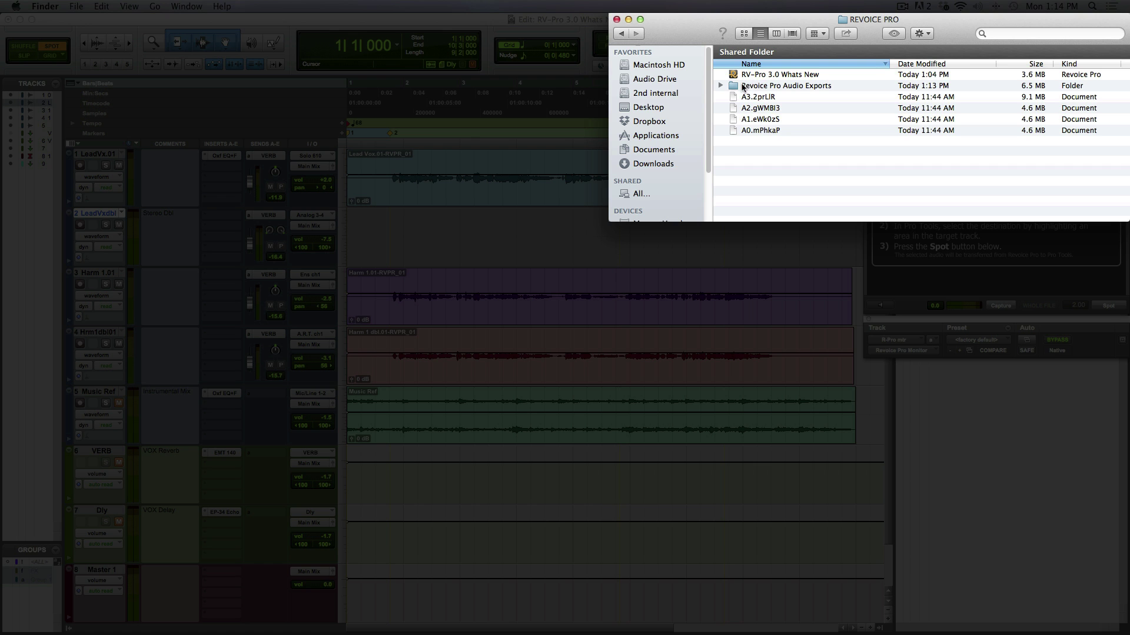
click(721, 86)
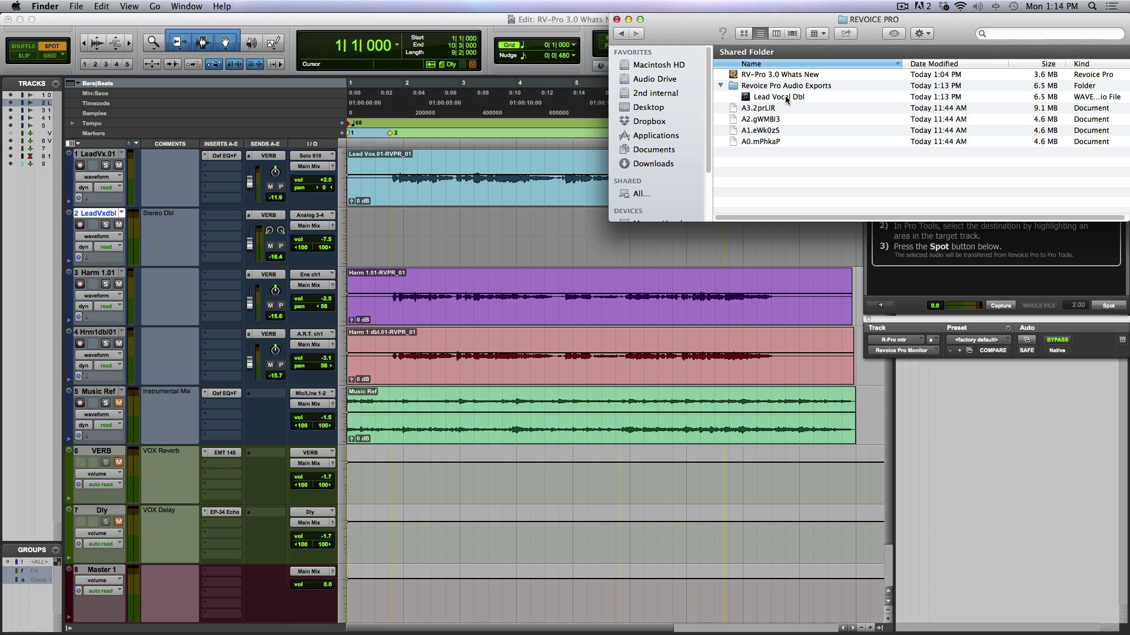
Place the Lead Vocal Dbl file on the LeadVxdbl track in Pro Tools at its original time stamp, 1|2|943.
drag(786, 99, 514, 241)
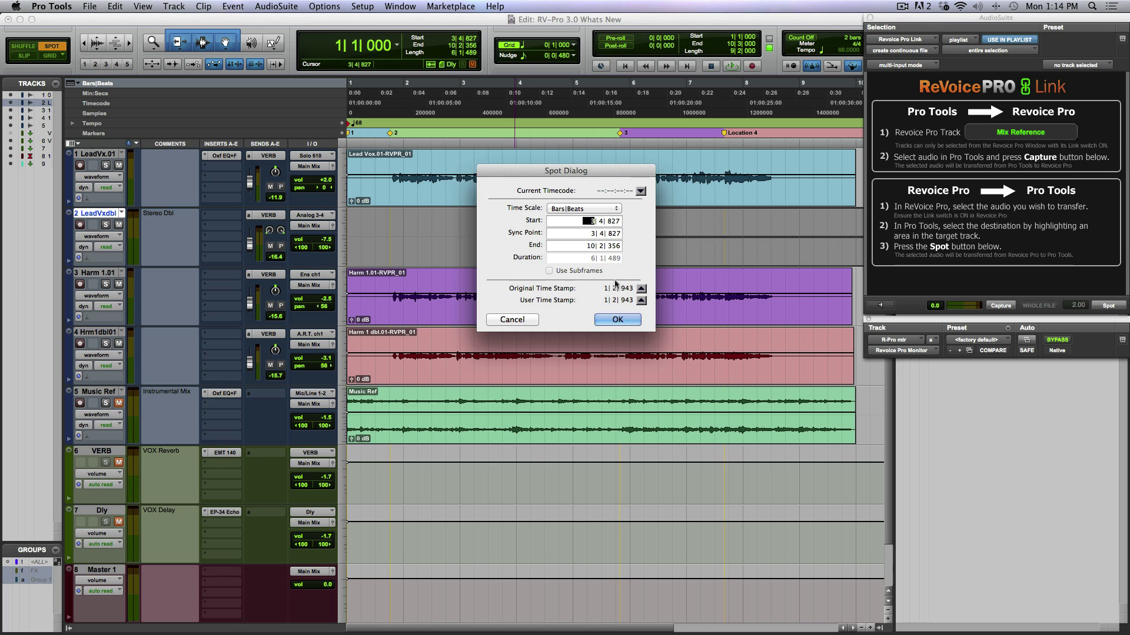
click(642, 289)
click(613, 321)
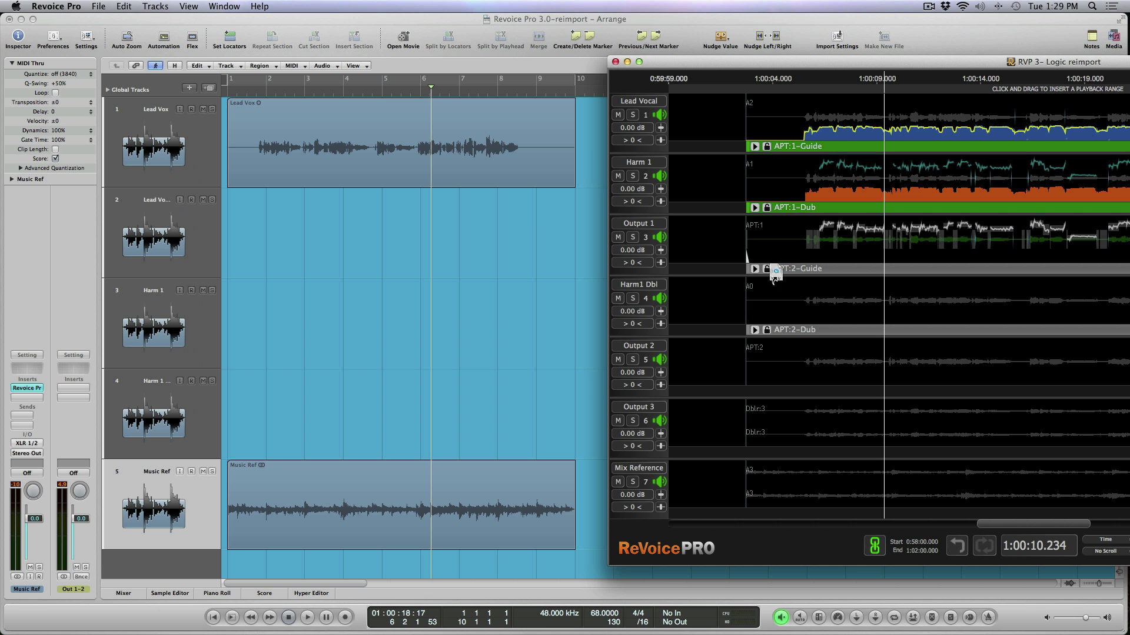
Bring the APT:1, APT:2 and Dblr:3 outputs from Revoice Pro onto Logic's Harm 1, Harm 1 double and Lead Vox double tracks.
drag(769, 270, 296, 309)
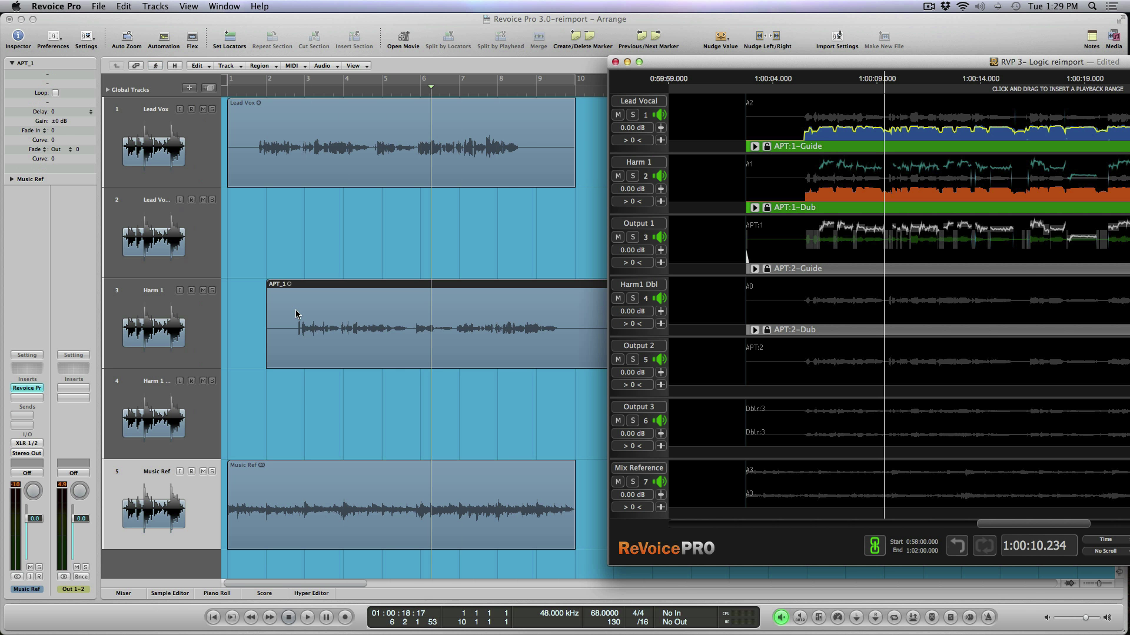
drag(786, 368, 318, 430)
drag(801, 423, 330, 223)
Move the three imported regions in Logic to their original recording position.
click(503, 243)
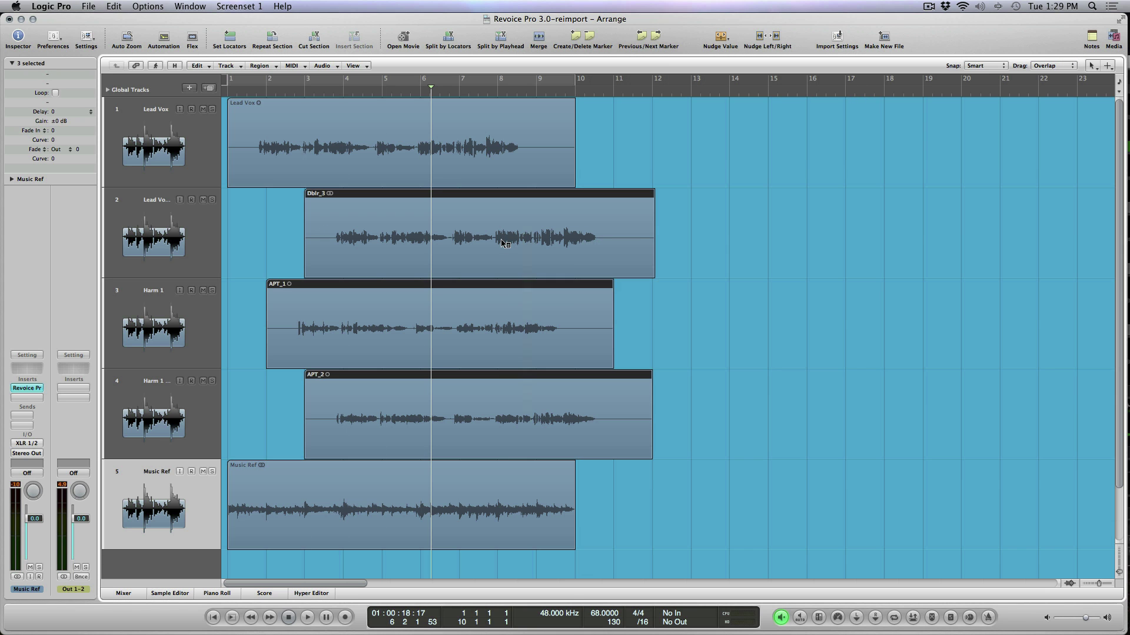
right_click(503, 243)
mouse_move(529, 330)
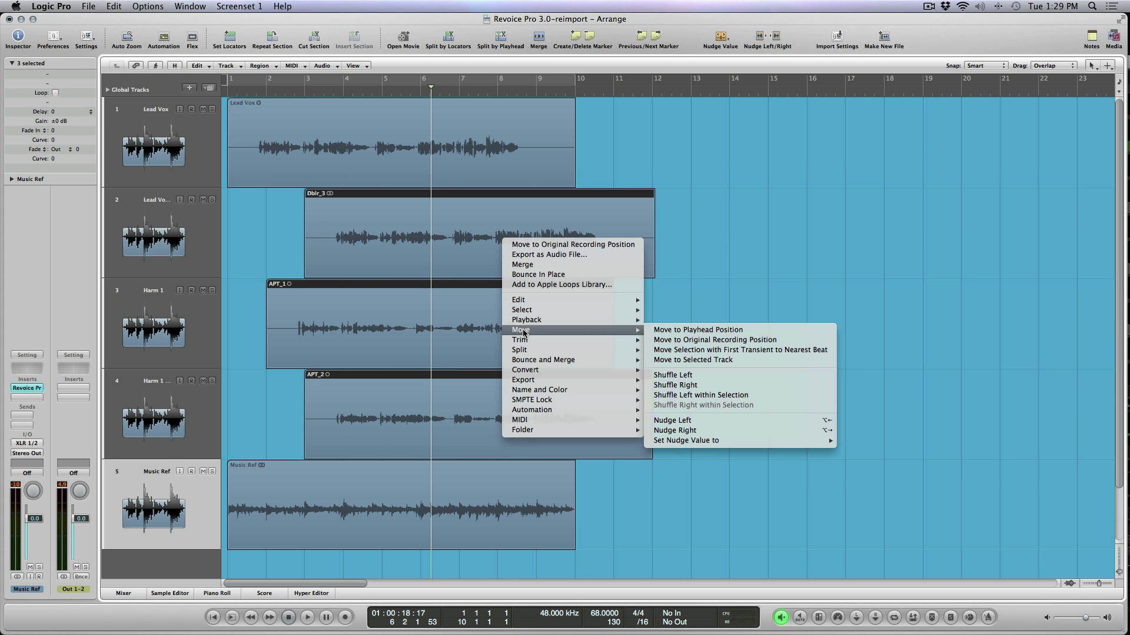
click(696, 340)
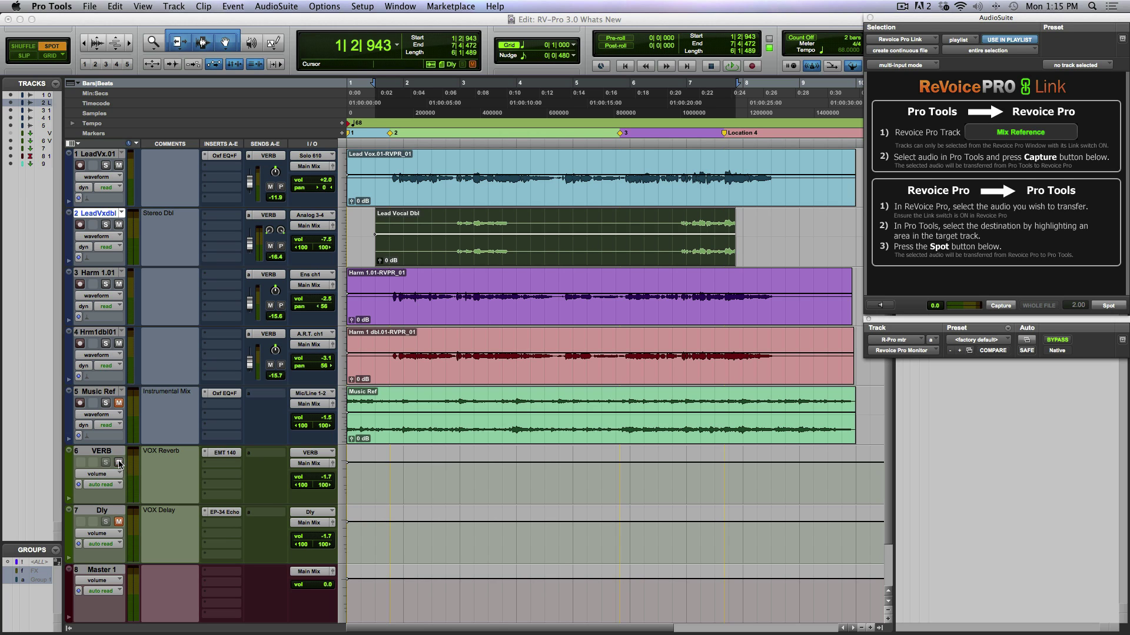
In Pro Tools, unmute the VERB, Dly and Music Ref tracks and play the session from marker 3.
click(118, 522)
click(119, 403)
key(KP_Decimal)
key(KP_3)
key(KP_Decimal)
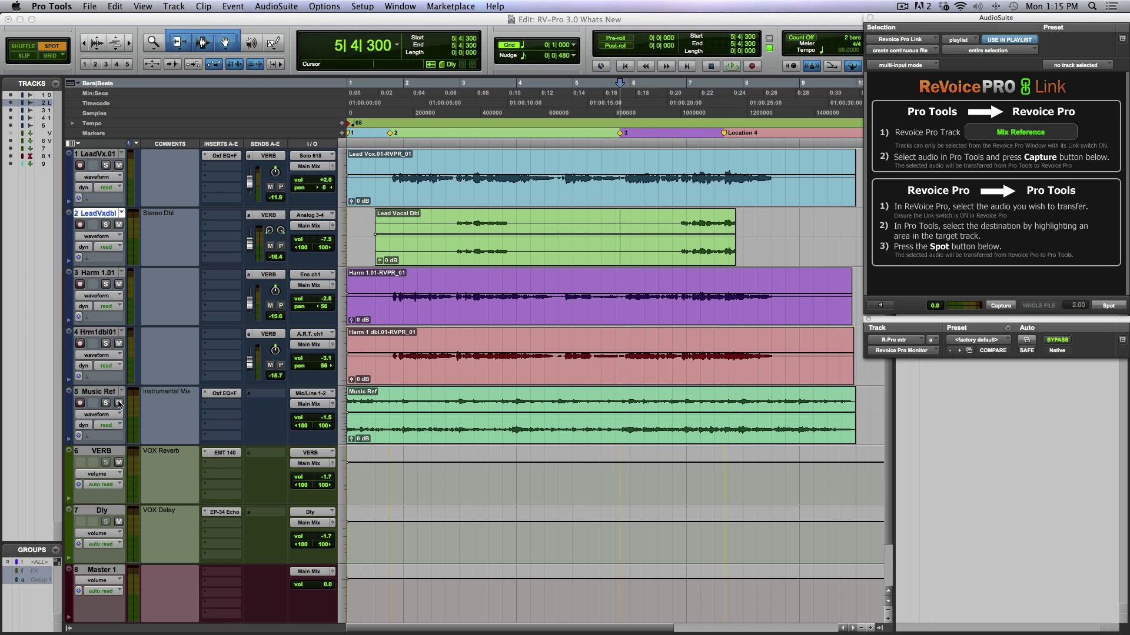
key(space)
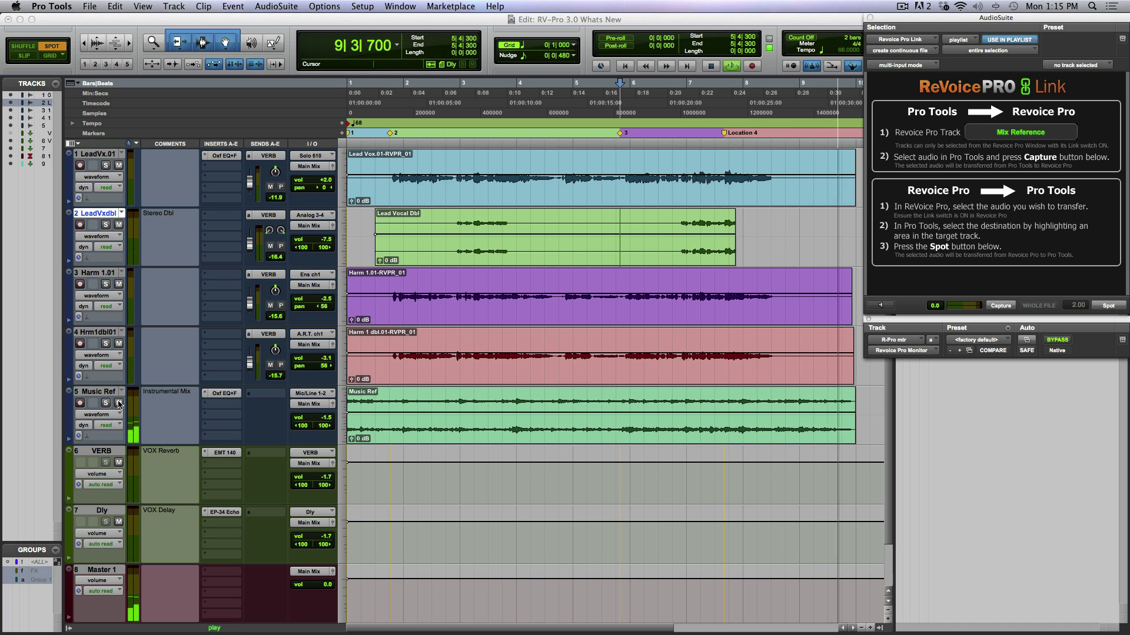
key(space)
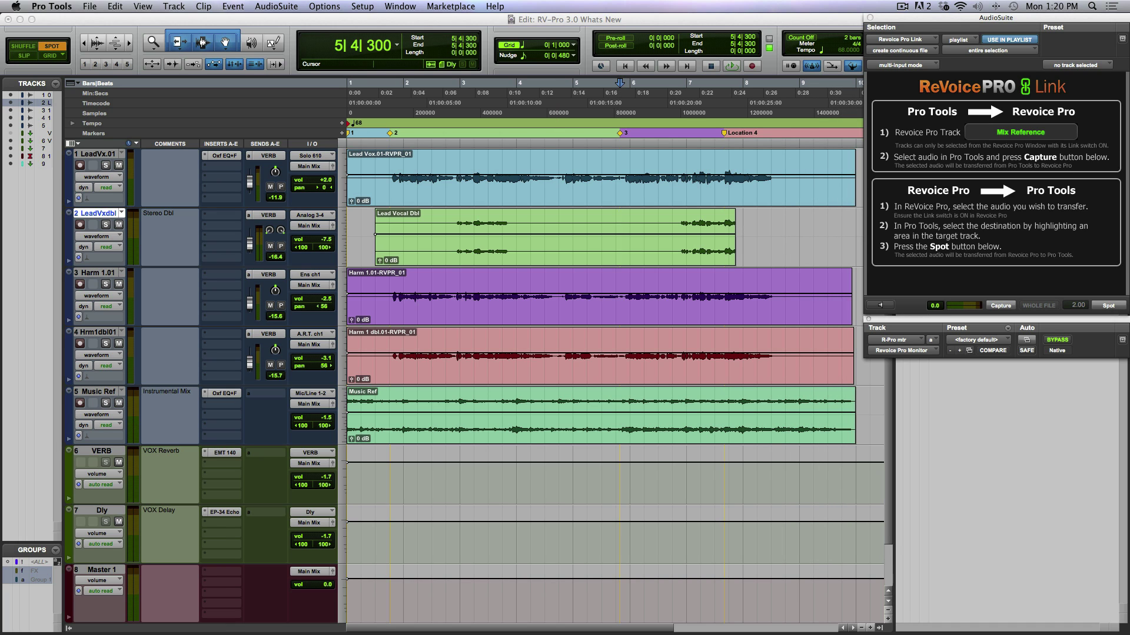